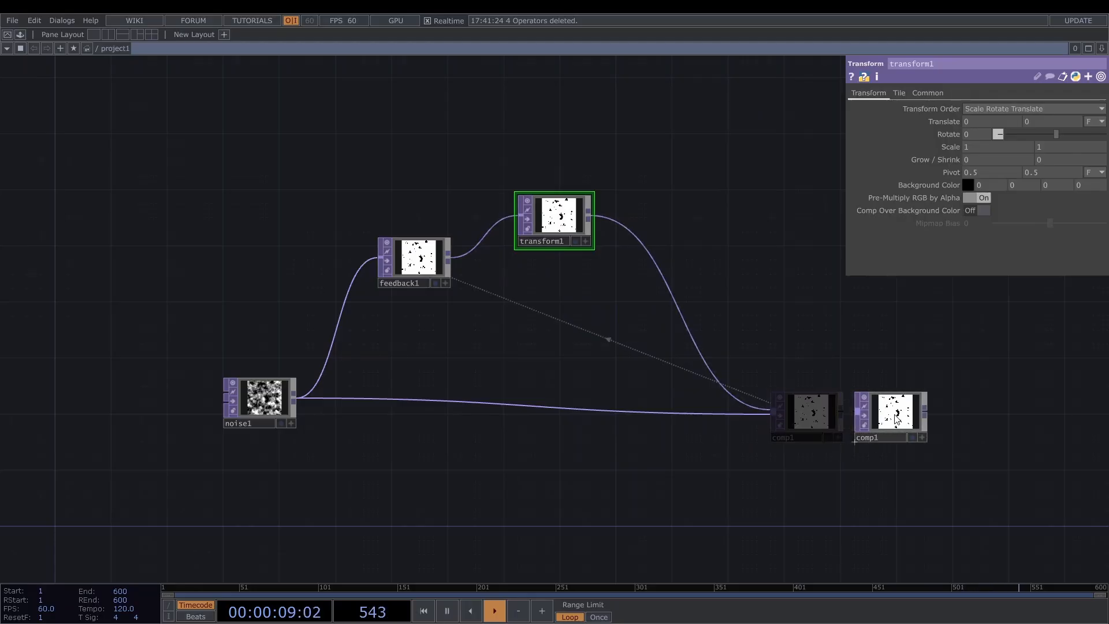
Spread the feedback1, noise1 and transform1 nodes farther apart to make room in the feedback network.
drag(414, 260, 399, 246)
drag(260, 401, 203, 416)
drag(554, 231, 569, 203)
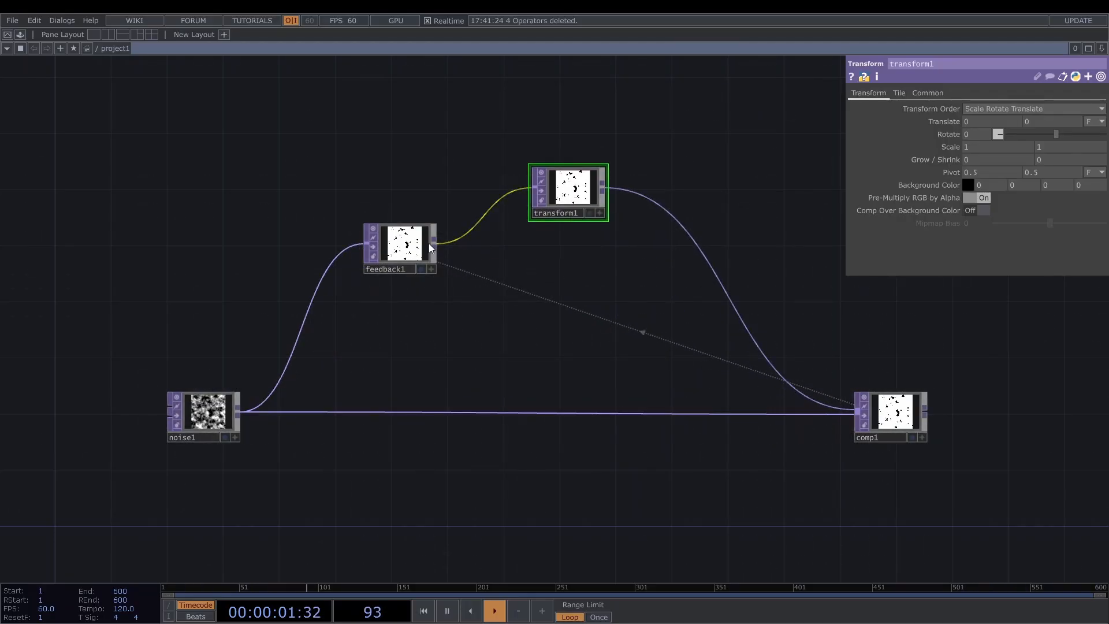
Add a Slope TOP fed by feedback1's output and place it below the feedback1–transform1 branch.
click(436, 244)
click(476, 297)
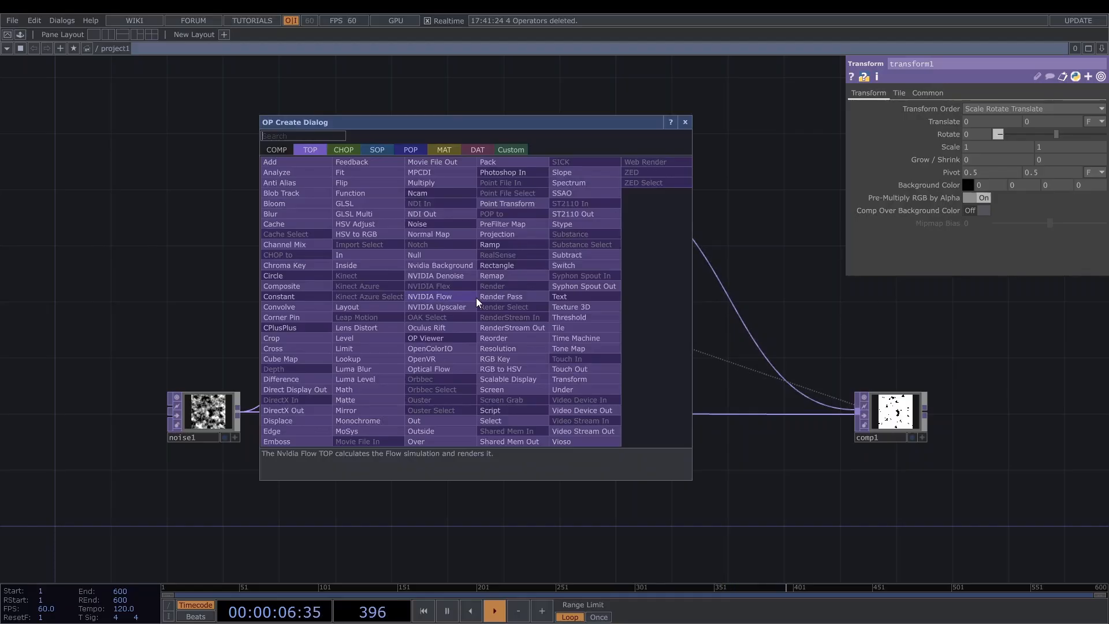
text(slope)
key(Return)
drag(475, 302, 526, 319)
Add a Blur TOP fed by slope1's output and line it up beside slope1.
click(547, 315)
click(567, 317)
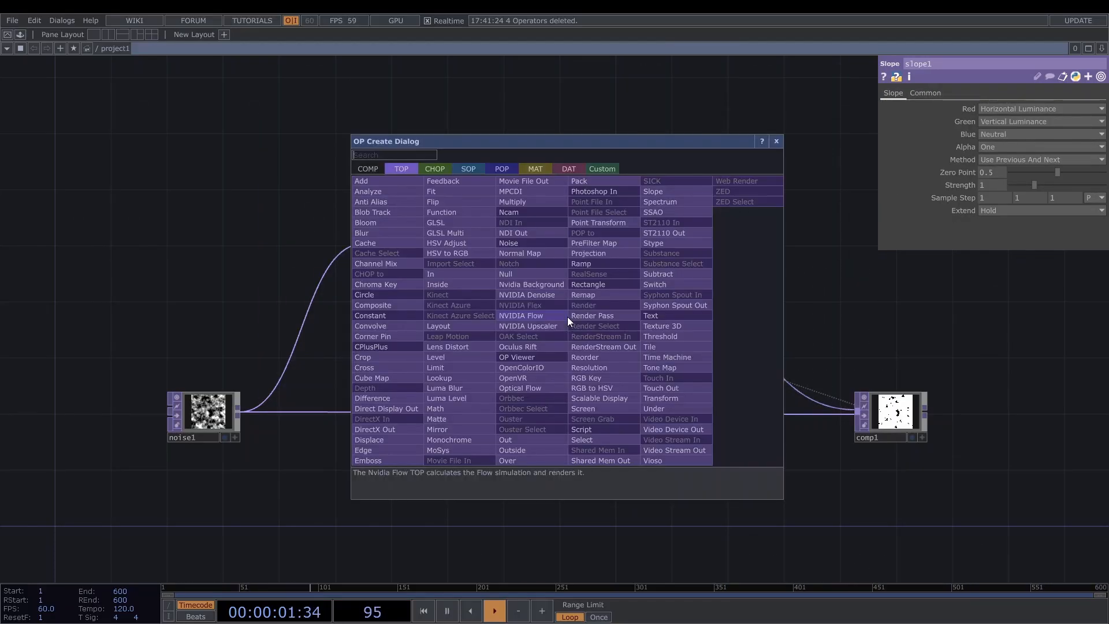
text(blur)
key(Return)
scroll(520, 317, up, 10)
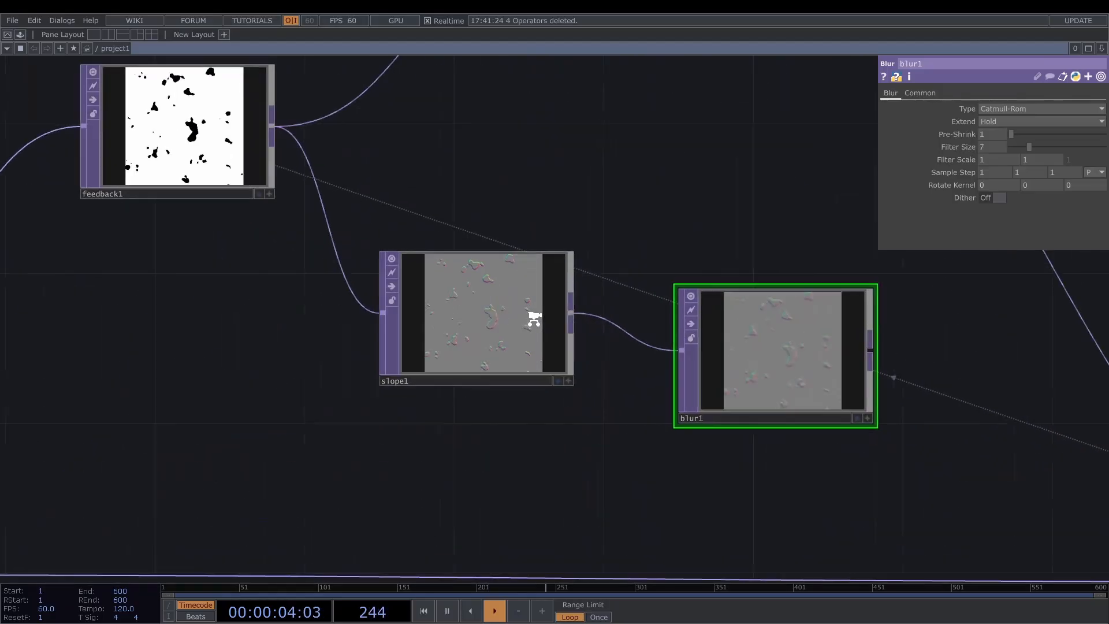
scroll(536, 328, down, 5)
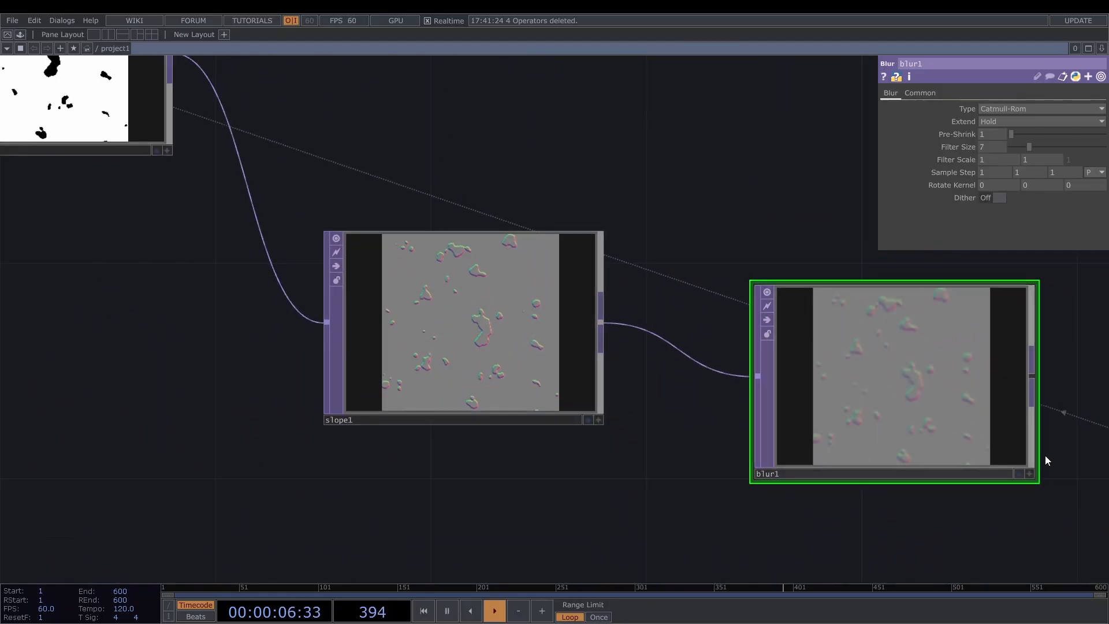
scroll(859, 315, down, 5)
drag(834, 453, 614, 530)
drag(674, 409, 676, 386)
scroll(670, 388, up, 6)
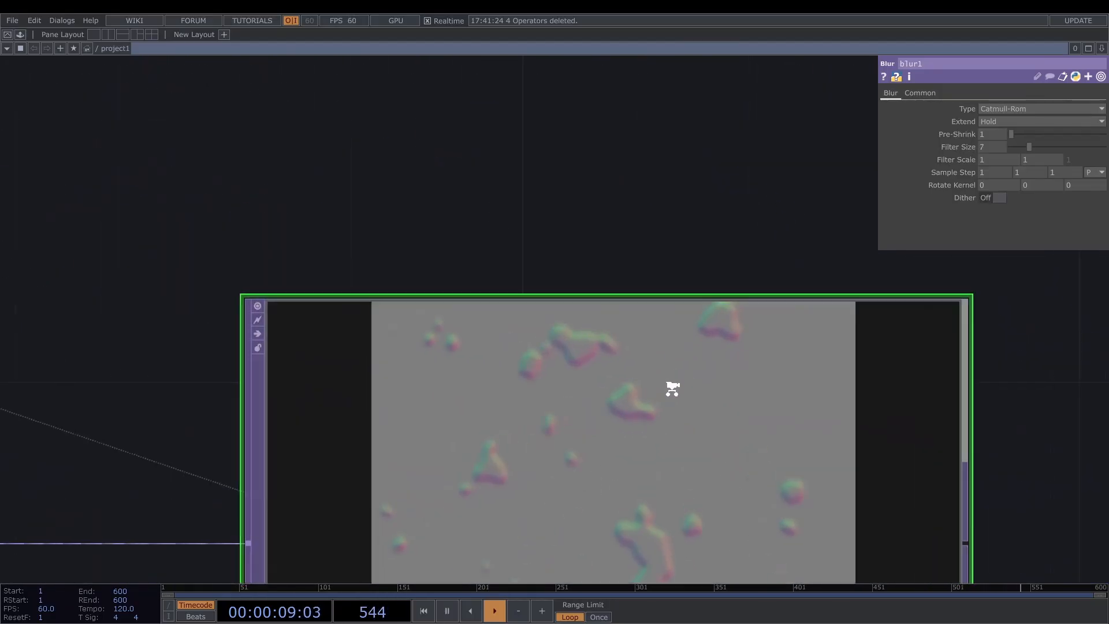
scroll(672, 389, down, 6)
scroll(762, 329, down, 5)
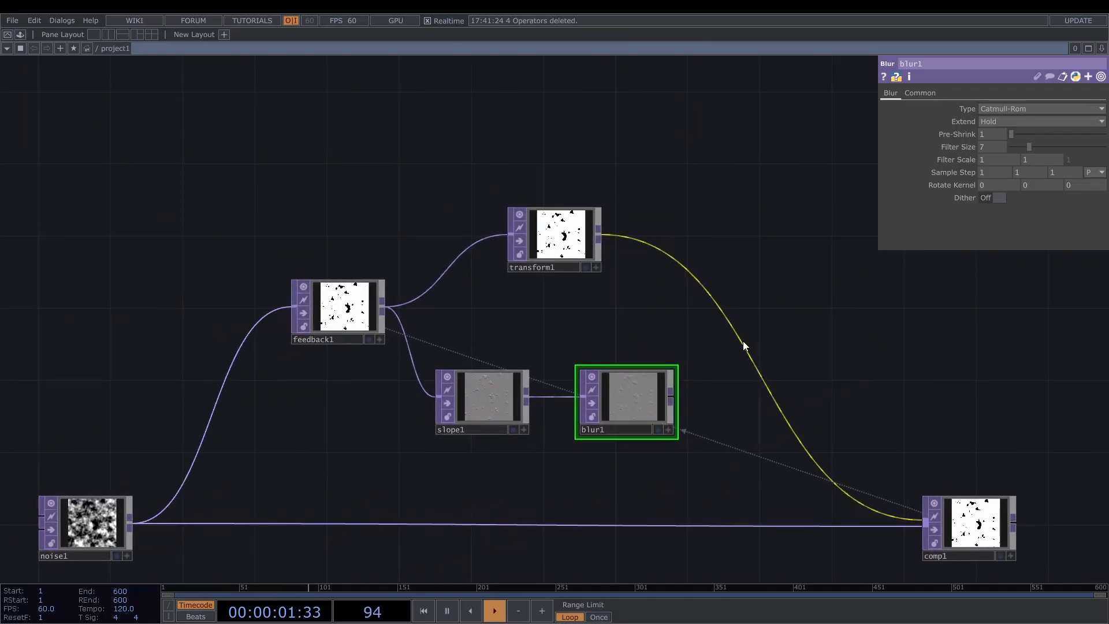
Insert a Displace TOP between transform1 and comp1, and connect blur1 to its second input.
right_click(742, 341)
click(751, 334)
text(displ)
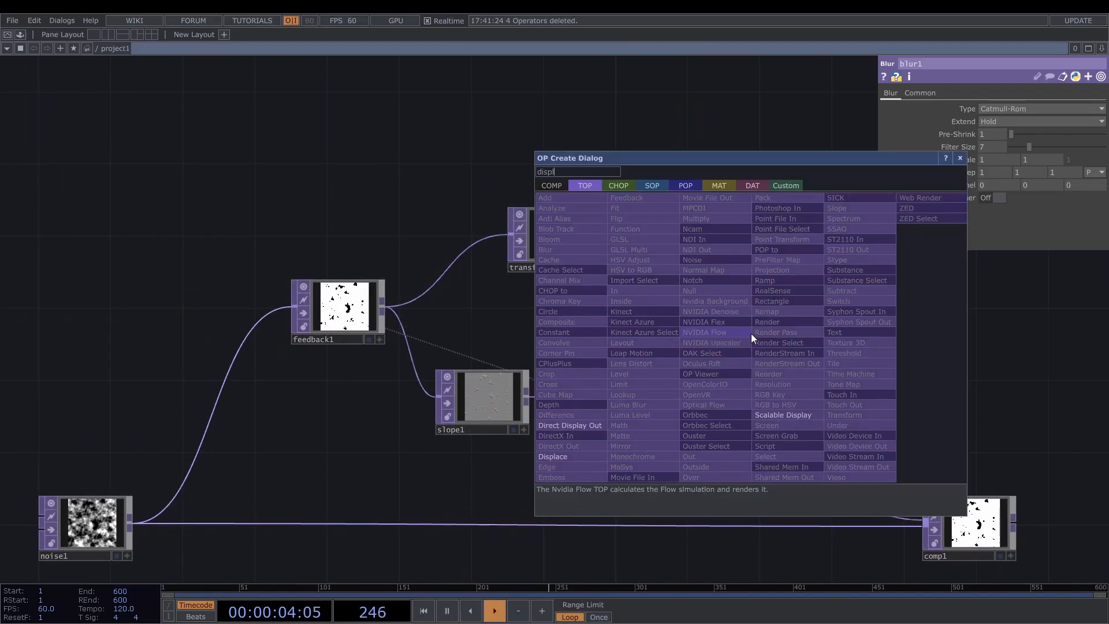
key(Return)
drag(768, 306, 791, 283)
drag(732, 316, 762, 295)
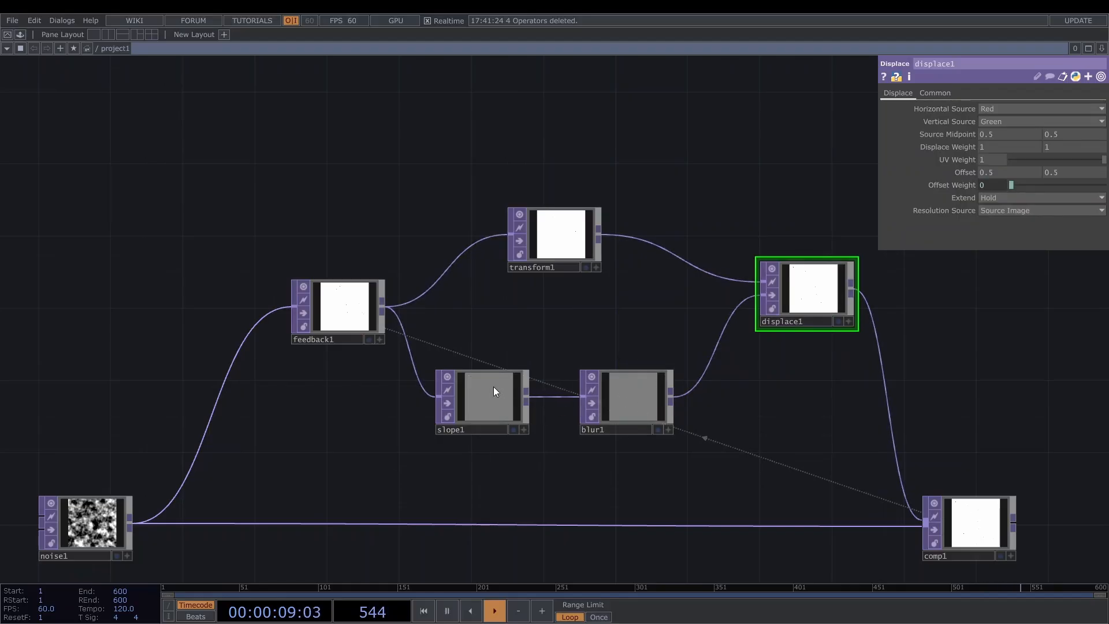
Insert a Level TOP between displace1 and comp1 and position it on that branch.
drag(696, 388, 559, 390)
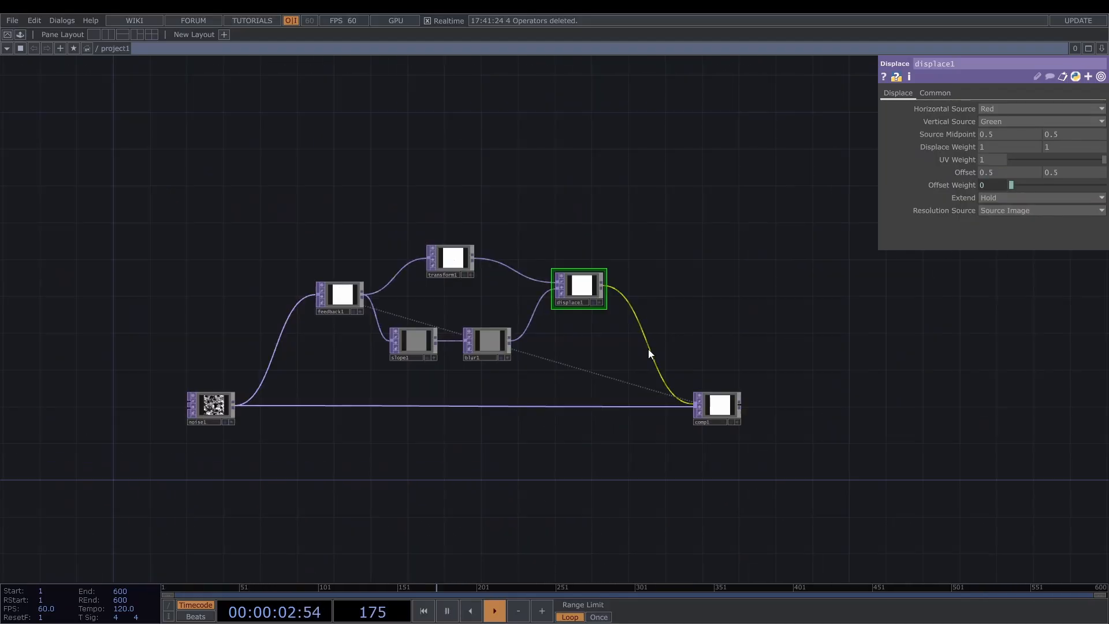
right_click(650, 345)
click(664, 338)
text(lev)
key(Return)
click(665, 339)
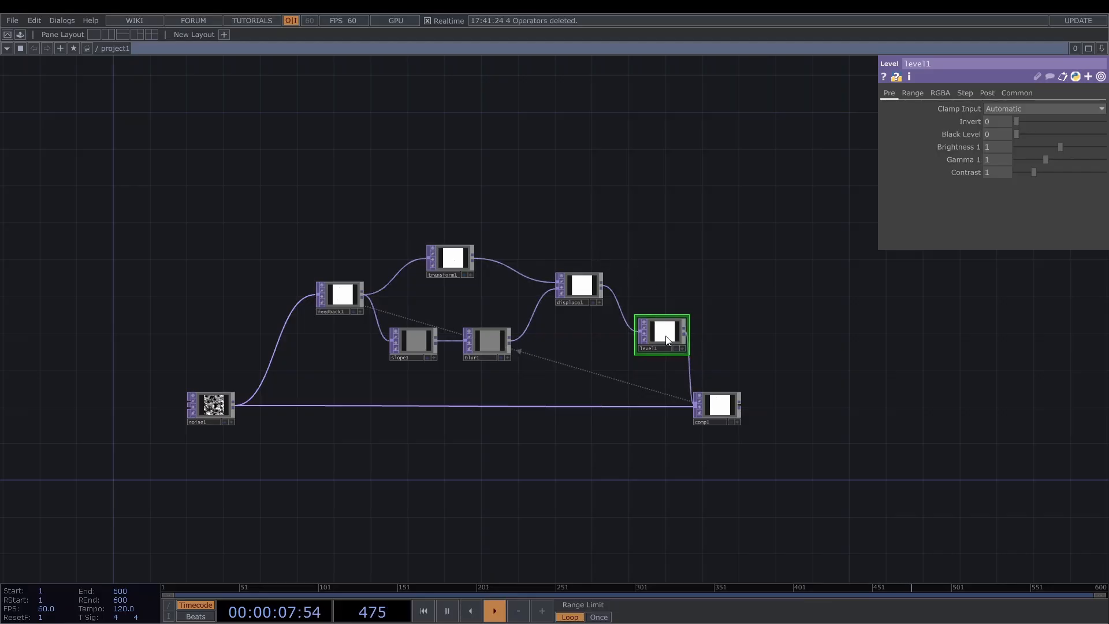
drag(664, 335, 655, 335)
scroll(750, 431, down, 2)
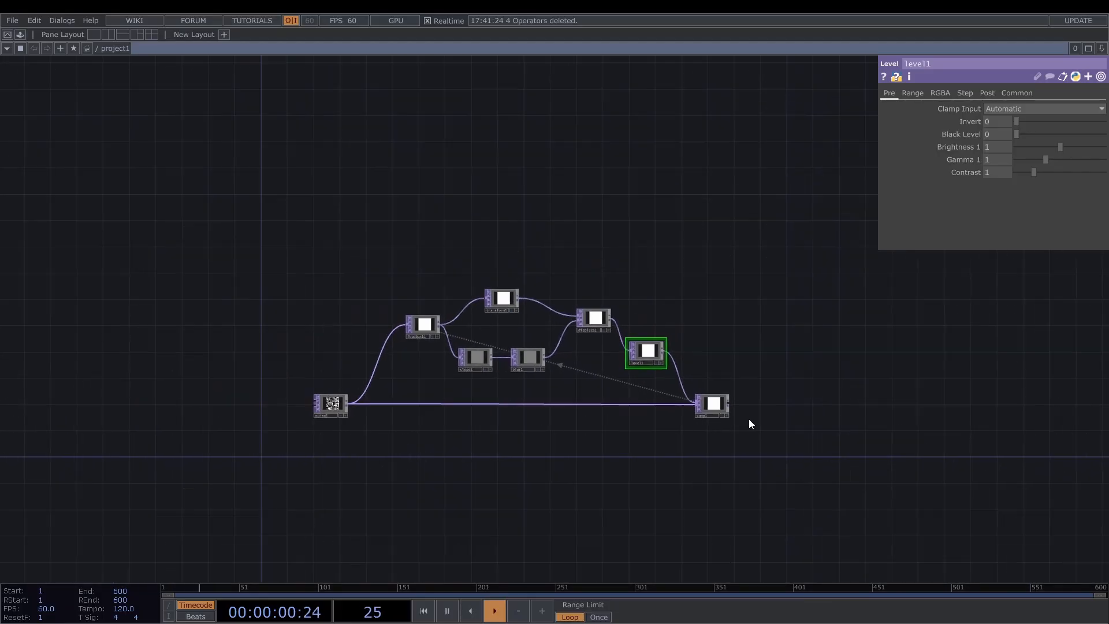
Set level1's post Opacity to 0.99.
drag(759, 426, 645, 402)
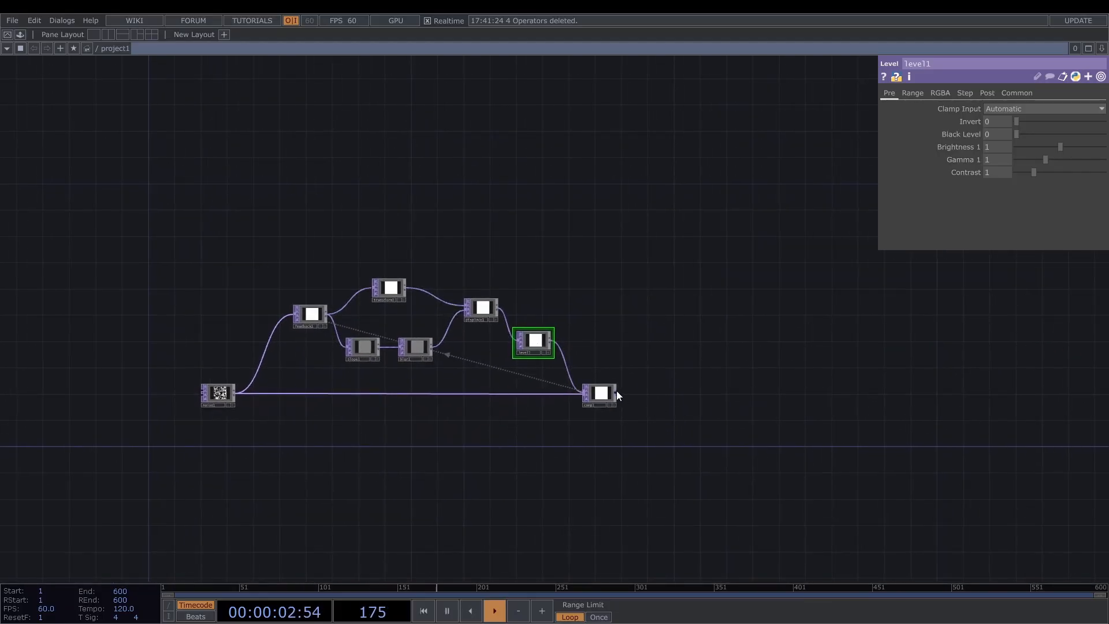
drag(475, 333, 656, 345)
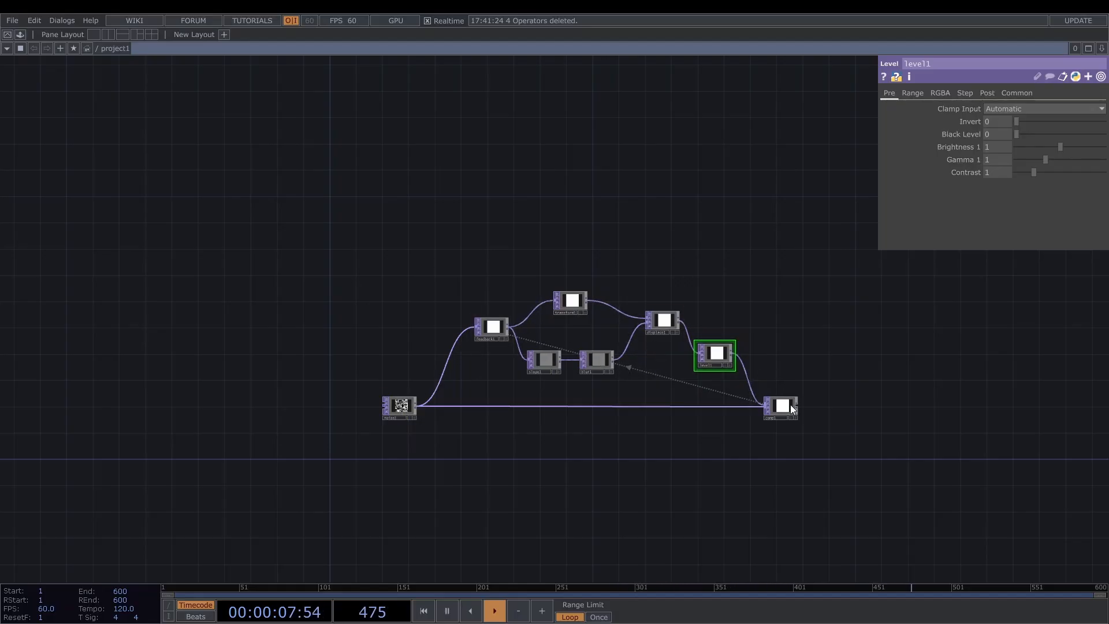
drag(671, 389, 717, 409)
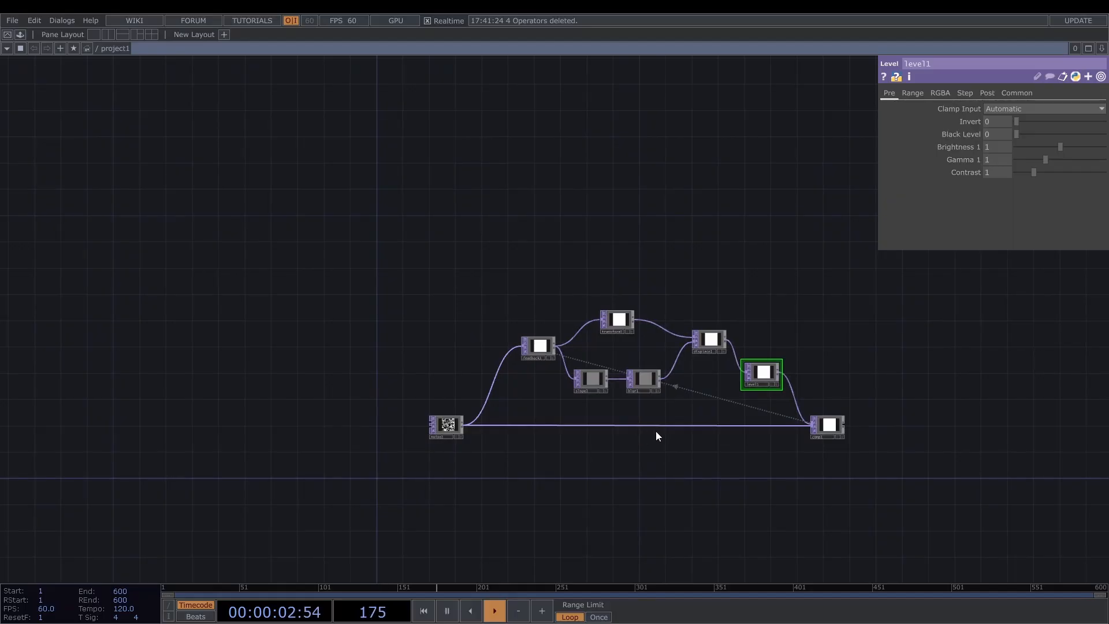
scroll(668, 391, up, 5)
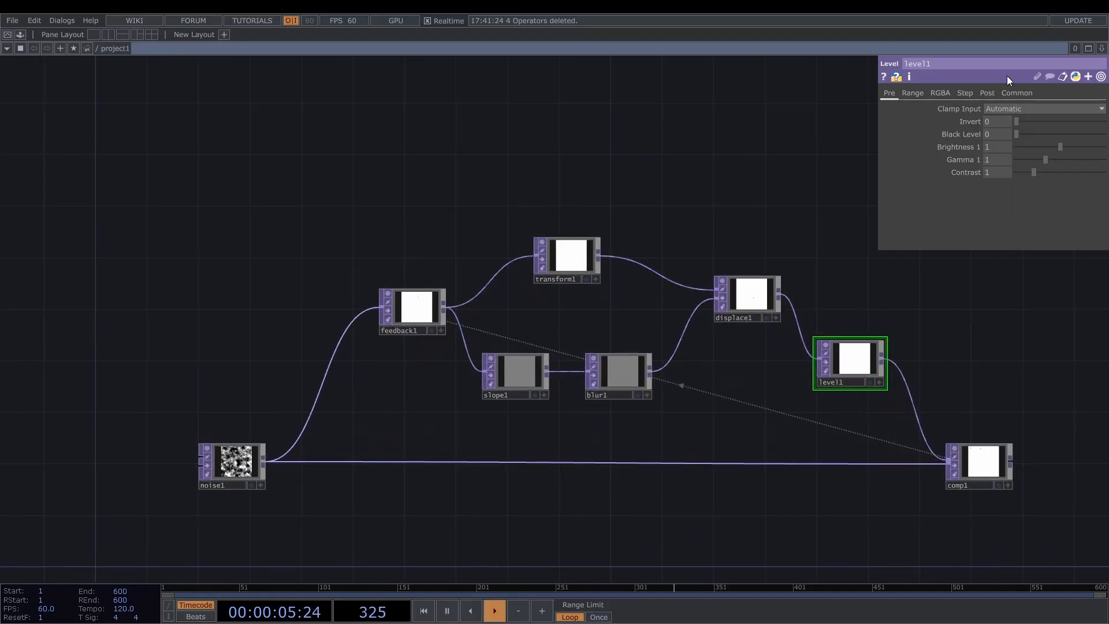
click(987, 92)
middle_drag(1001, 122, 998, 110)
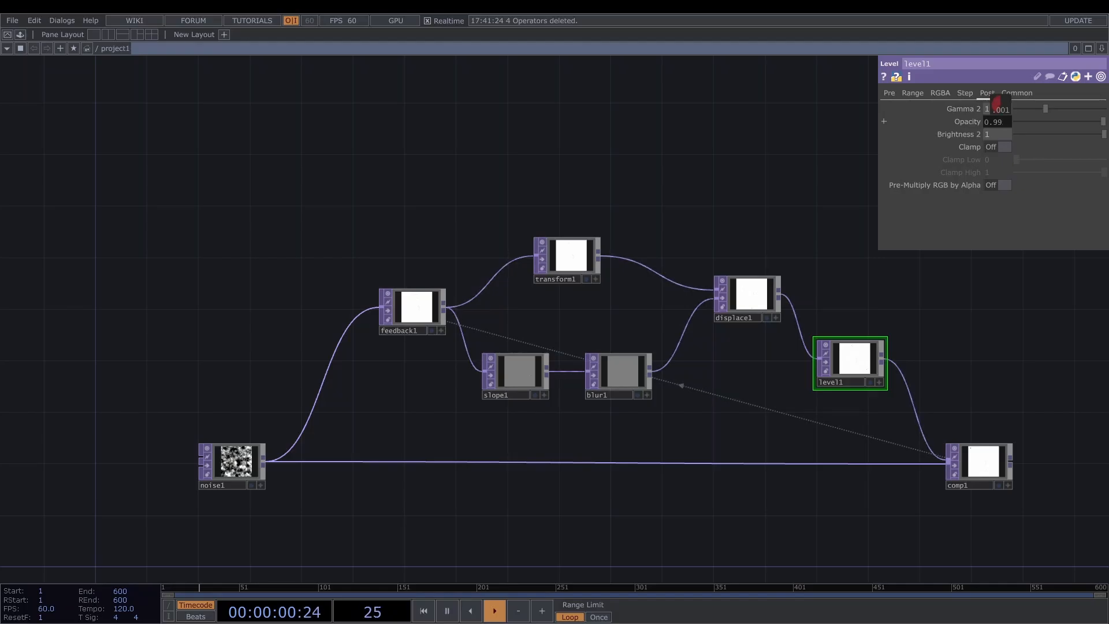
Adjust displace1's Displace Weight and reset the feedback1 loop.
click(751, 295)
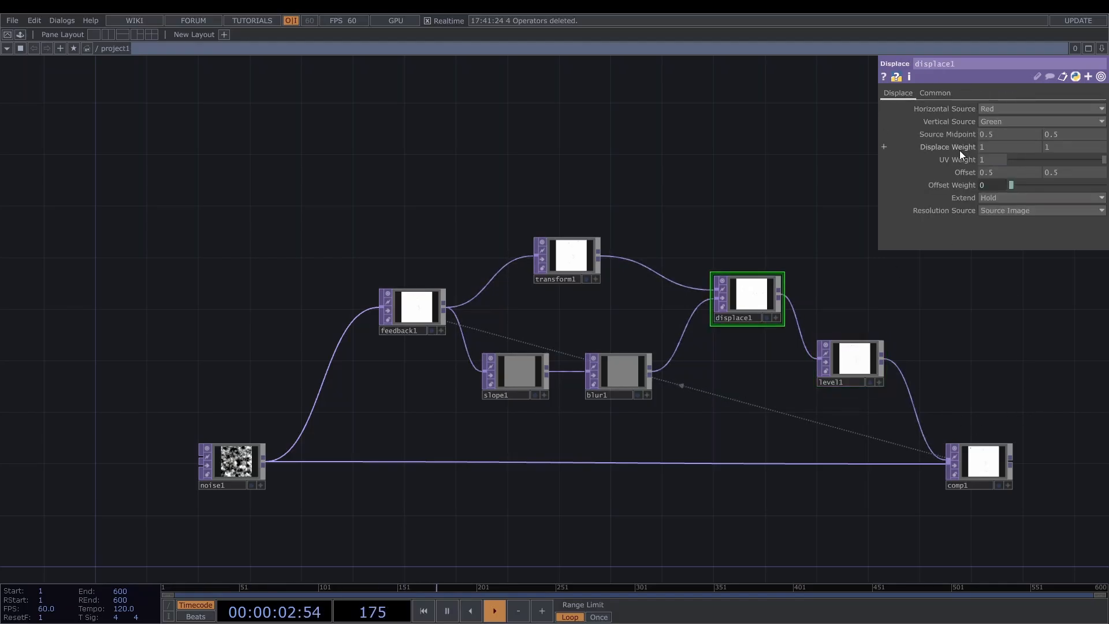
mouse_move(958, 150)
middle_down()
mouse_move(962, 124)
mouse_move(958, 145)
middle_up()
click(412, 309)
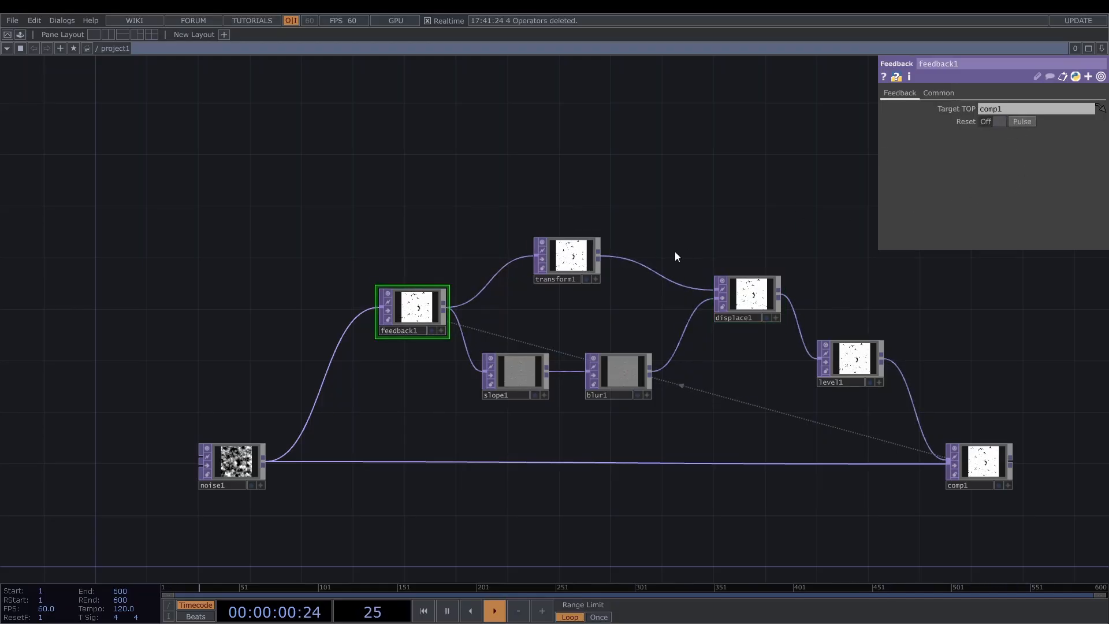
Turn off Monochrome on noise1 to make the noise coloured, and restart the feedback loop.
click(257, 453)
click(987, 241)
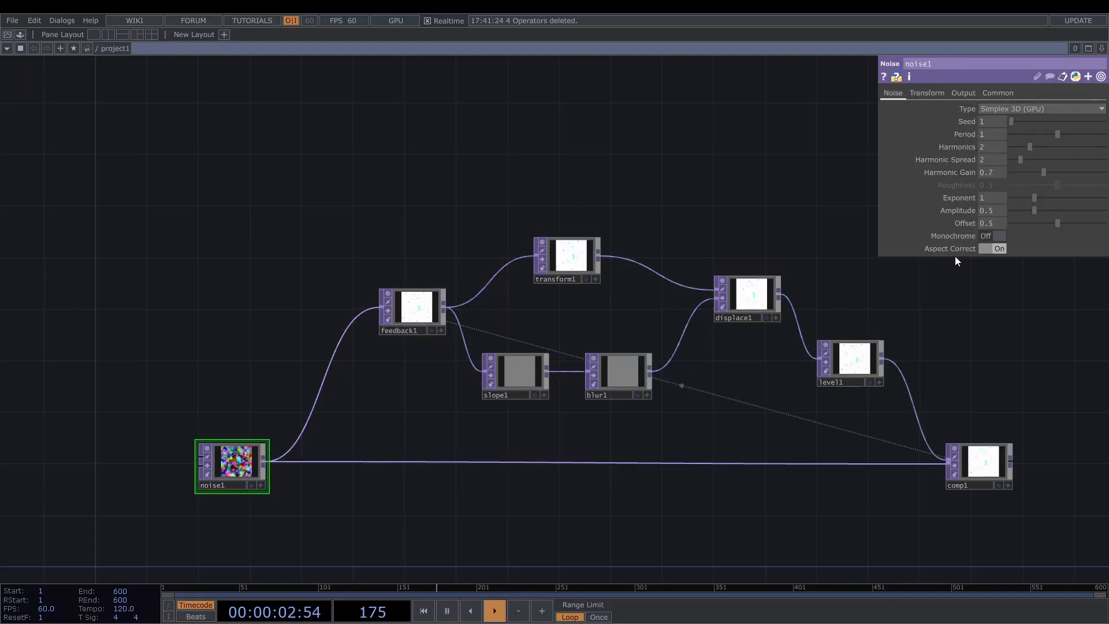
click(396, 323)
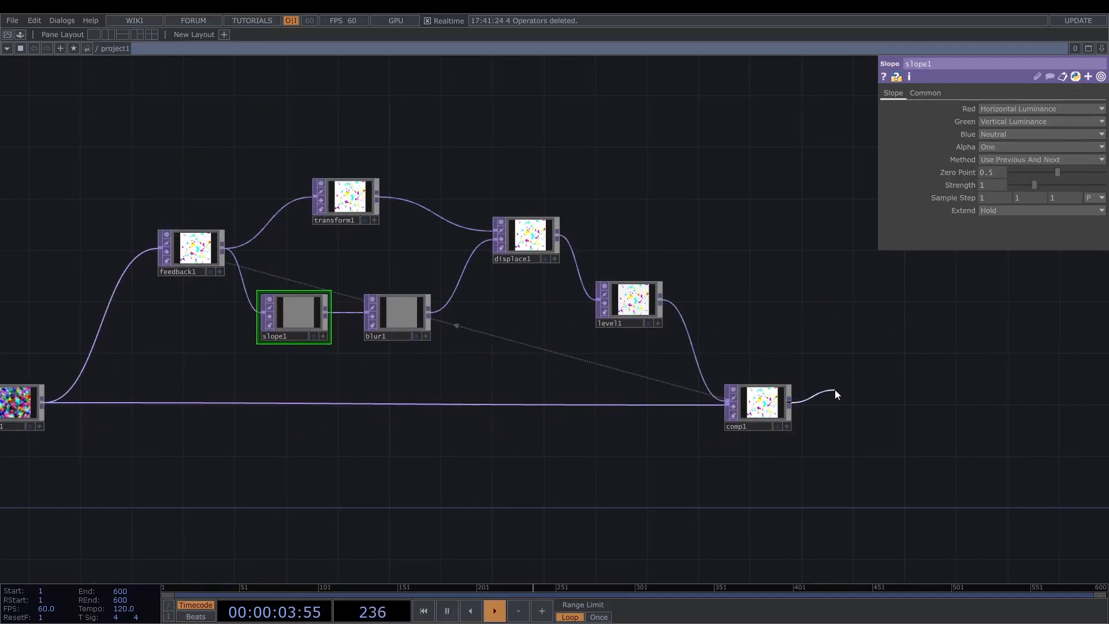
Add a Slope TOP fed by comp1's output and move comp1 close beside it.
click(835, 394)
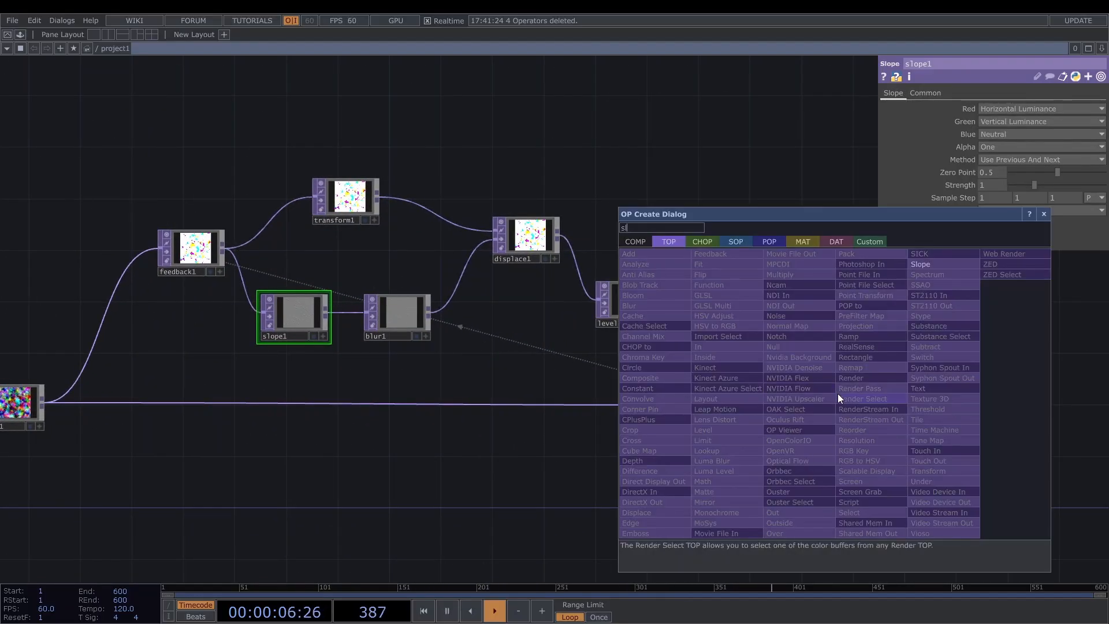
key(Escape)
click(838, 394)
drag(837, 393, 898, 403)
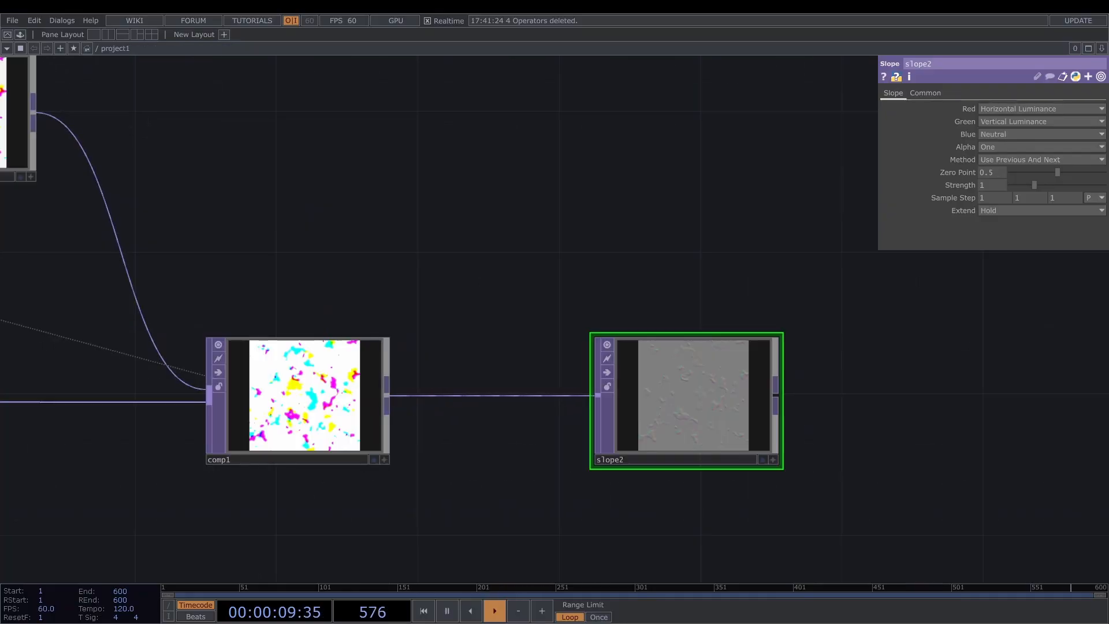
drag(333, 393, 510, 393)
Compare the coloured shapes in comp1's output with the edge detail in slope2's output up close.
scroll(509, 393, up, 5)
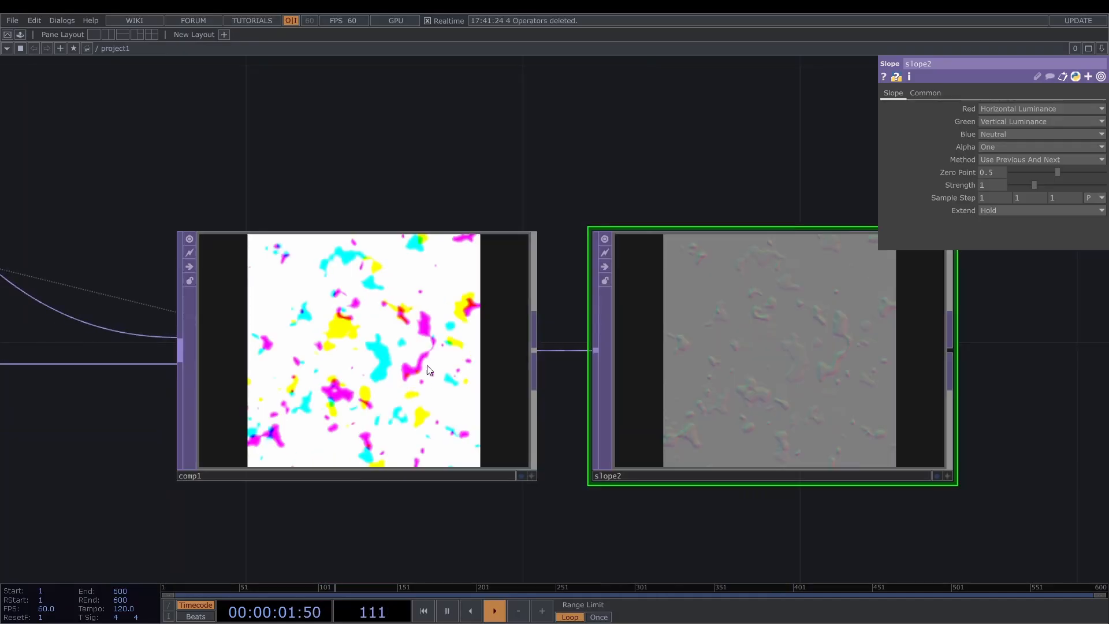
scroll(447, 363, up, 3)
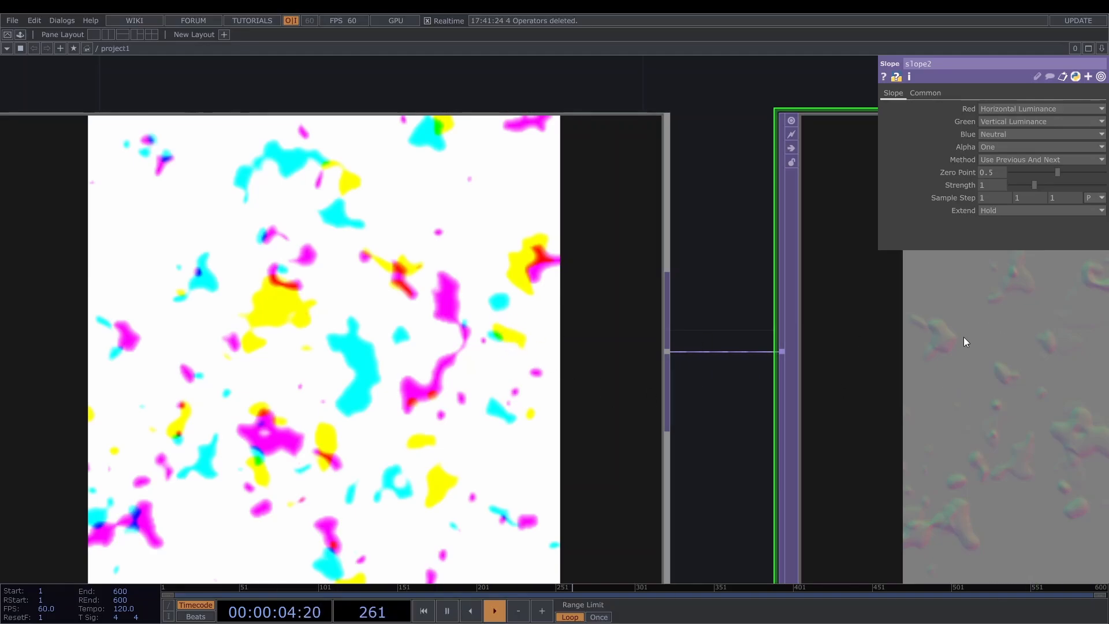
scroll(797, 368, down, 3)
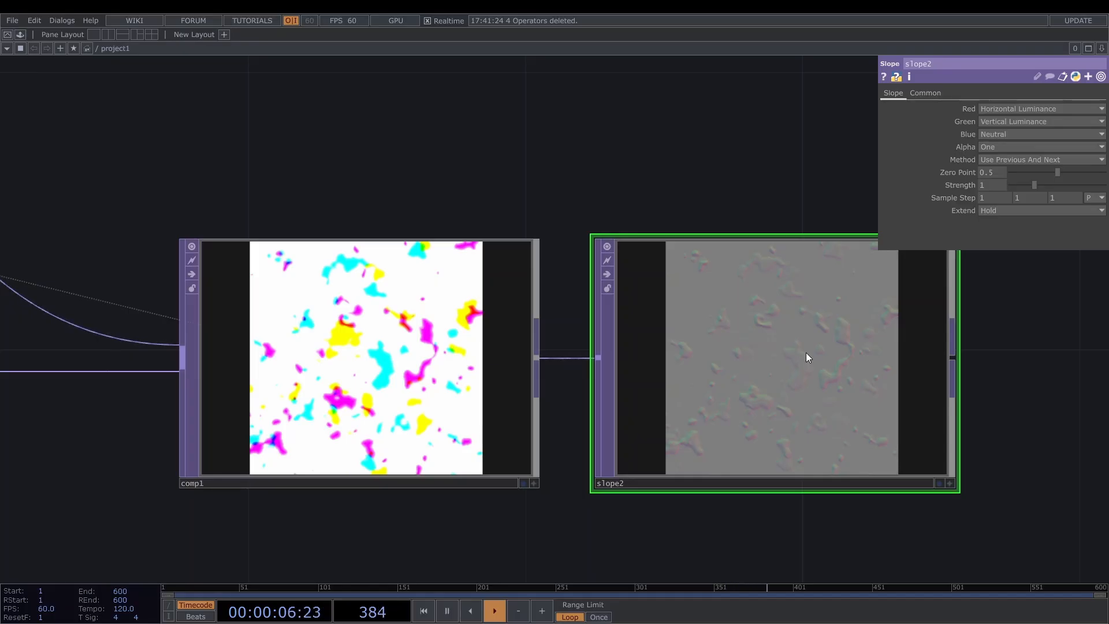
scroll(805, 322, down, 2)
scroll(835, 364, up, 5)
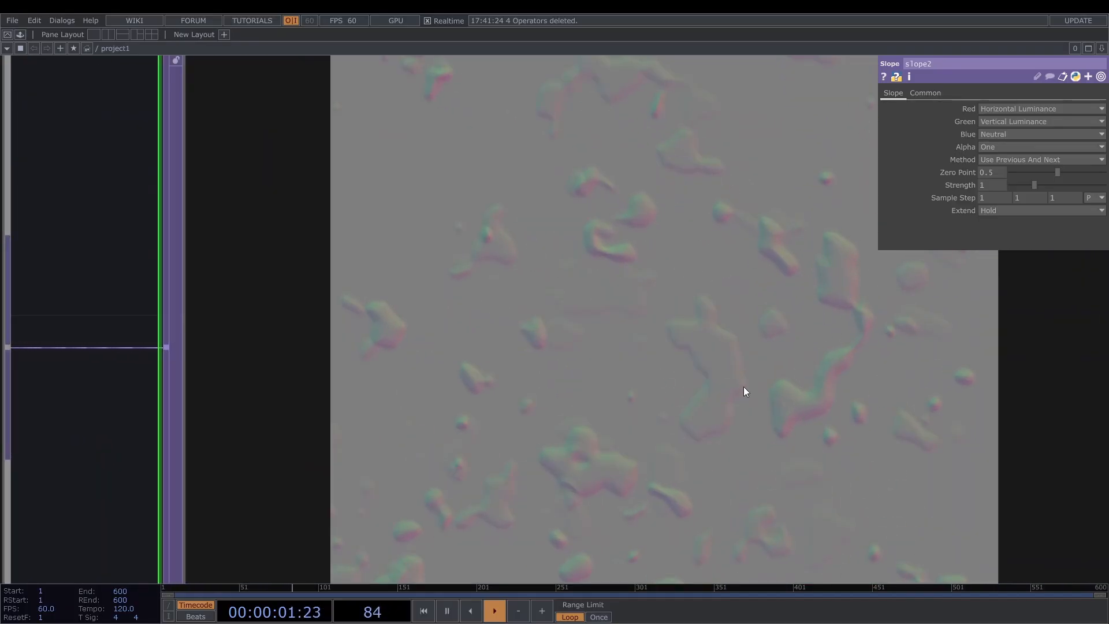
scroll(687, 329, down, 4)
scroll(354, 366, up, 5)
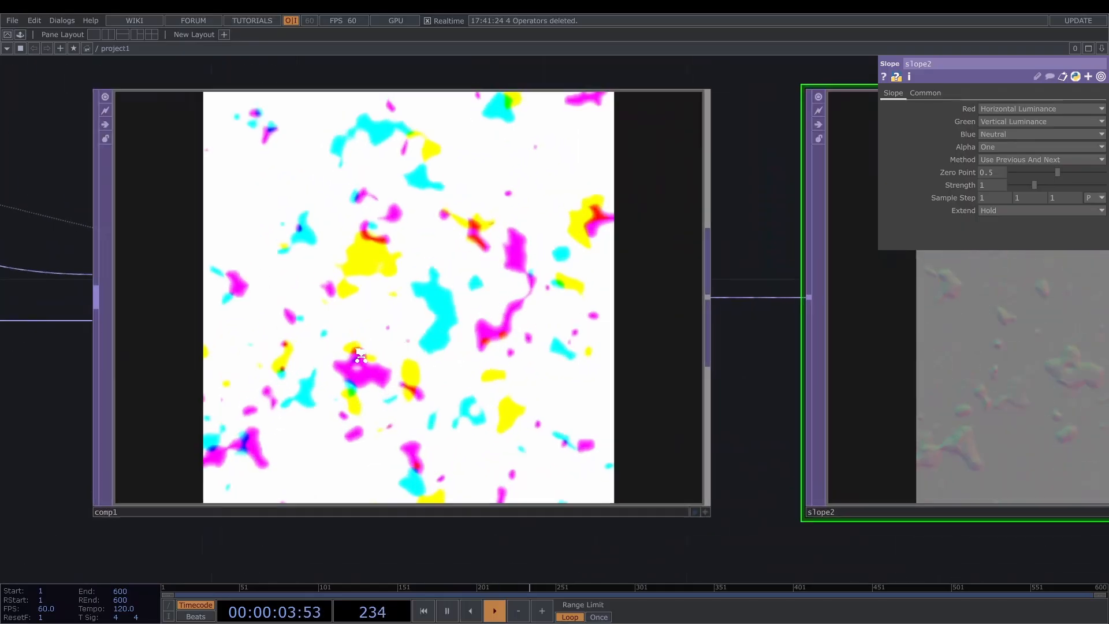
scroll(557, 271, down, 8)
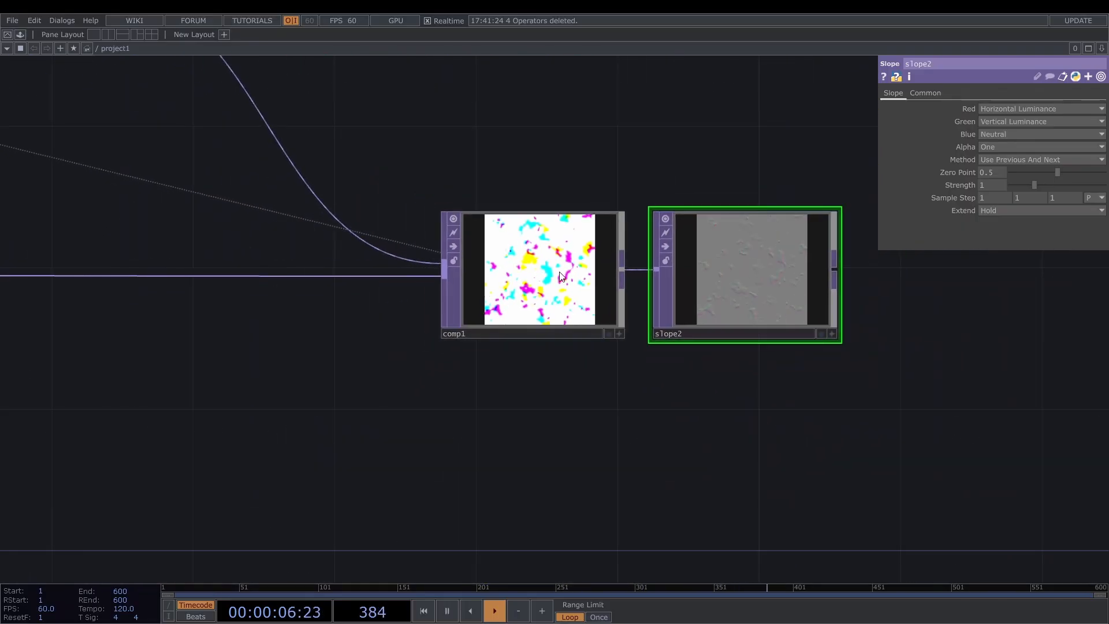
Add a Noise TOP with slope2's output wired into its first input, placed to the right of slope2.
drag(785, 367, 609, 428)
click(659, 330)
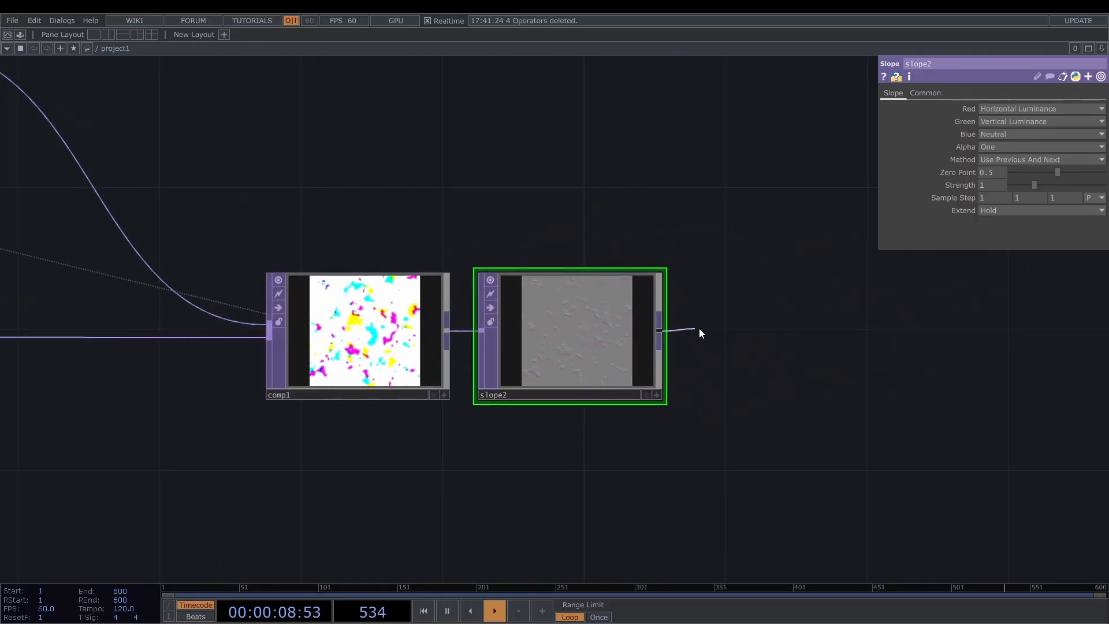
click(713, 323)
click(660, 332)
click(710, 333)
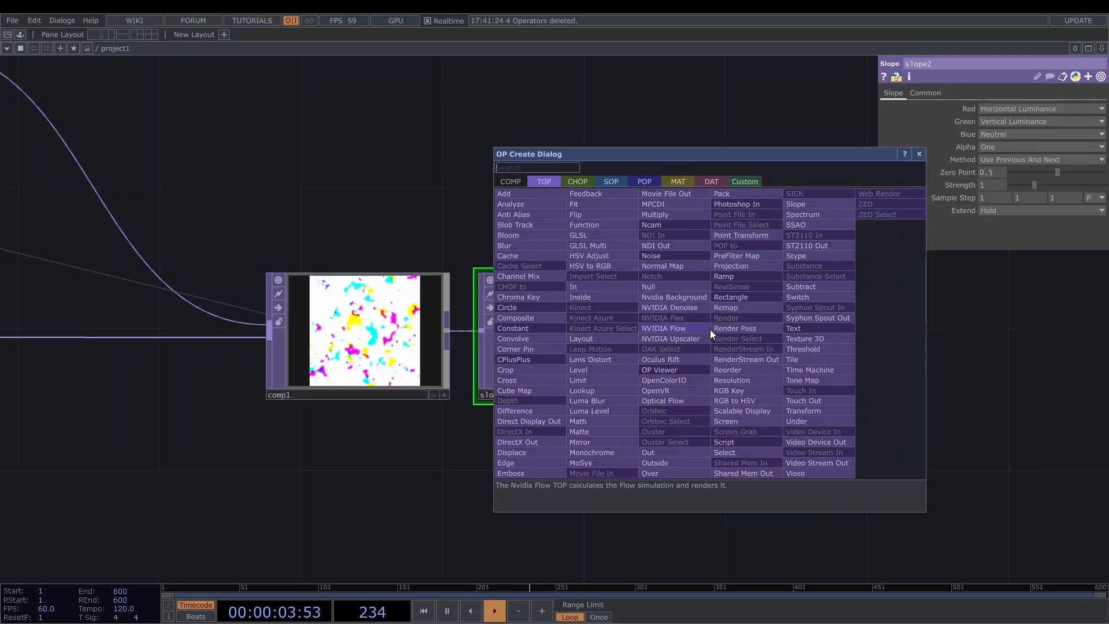
text(NOISE)
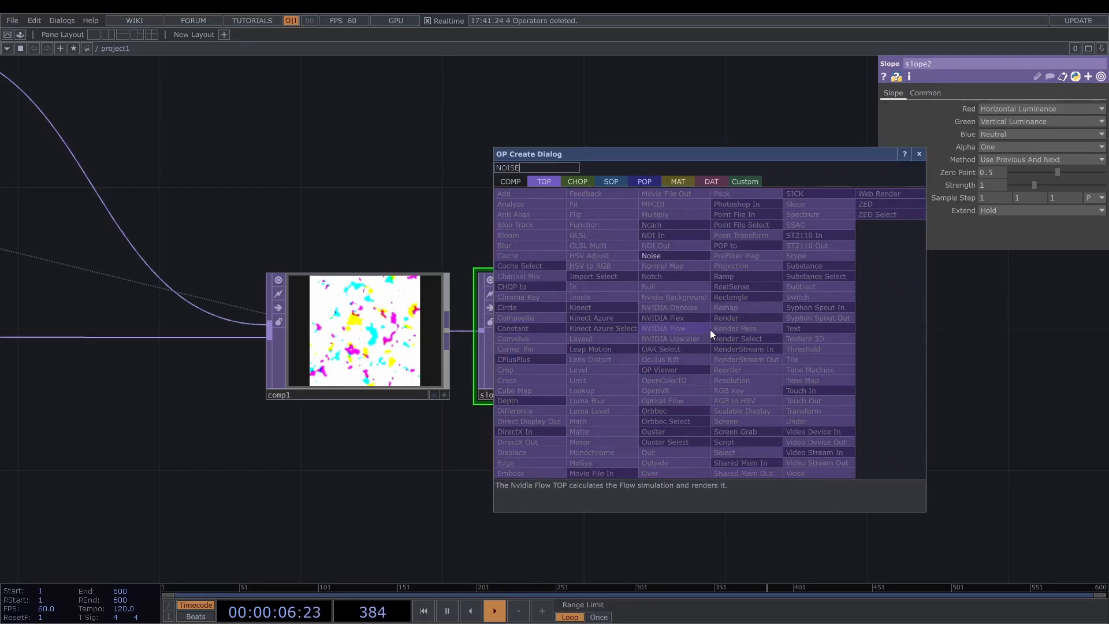
click(654, 258)
click(873, 327)
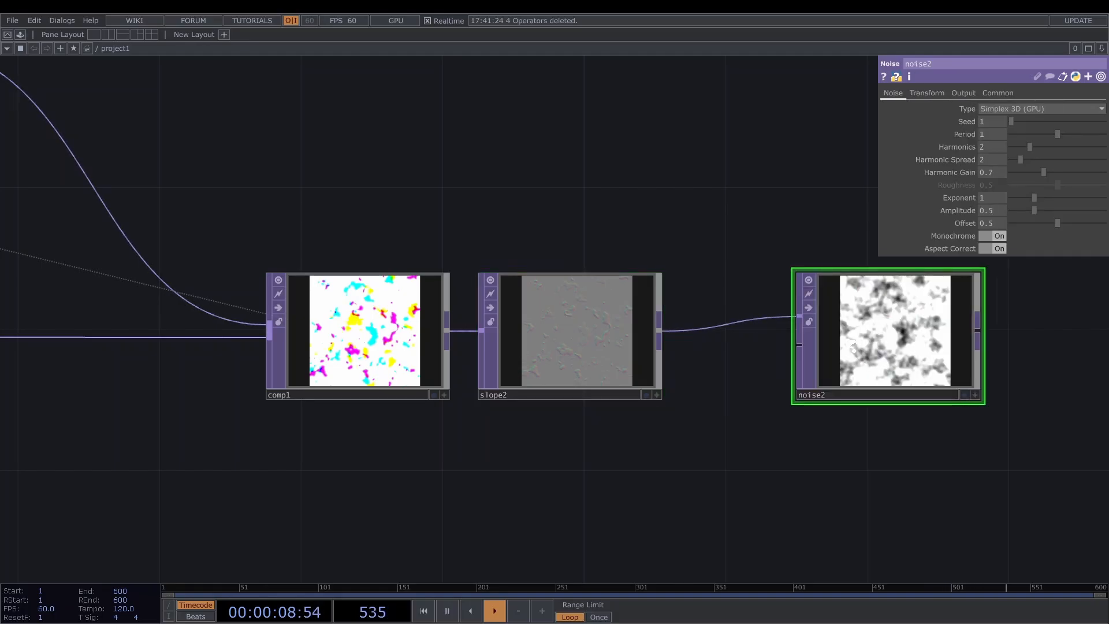
scroll(855, 335, down, 2)
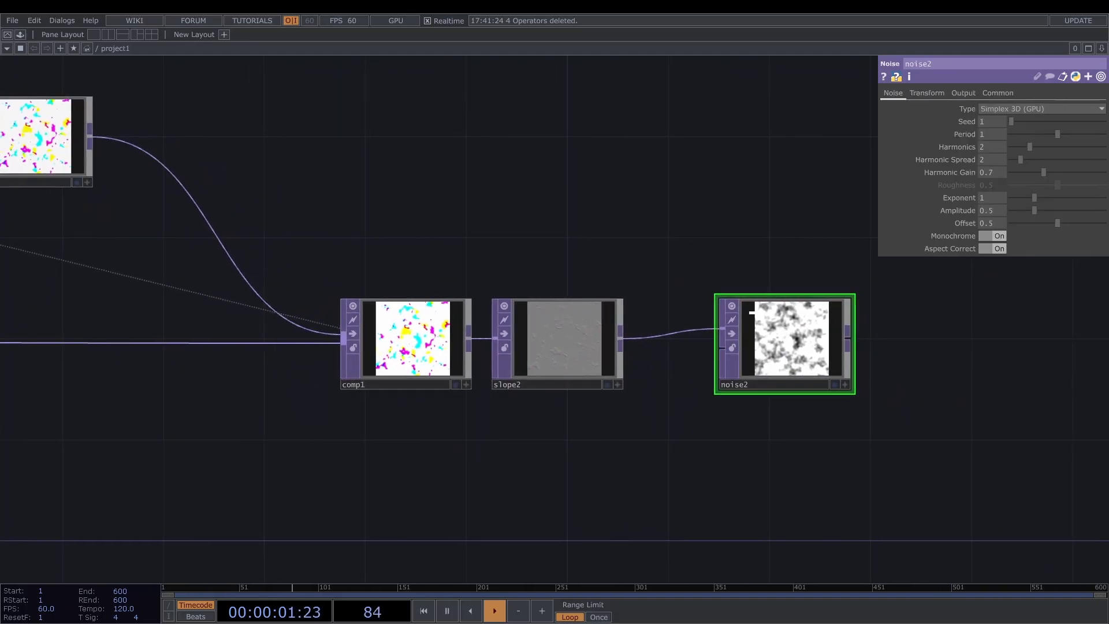
scroll(569, 338, up, 5)
scroll(797, 378, down, 4)
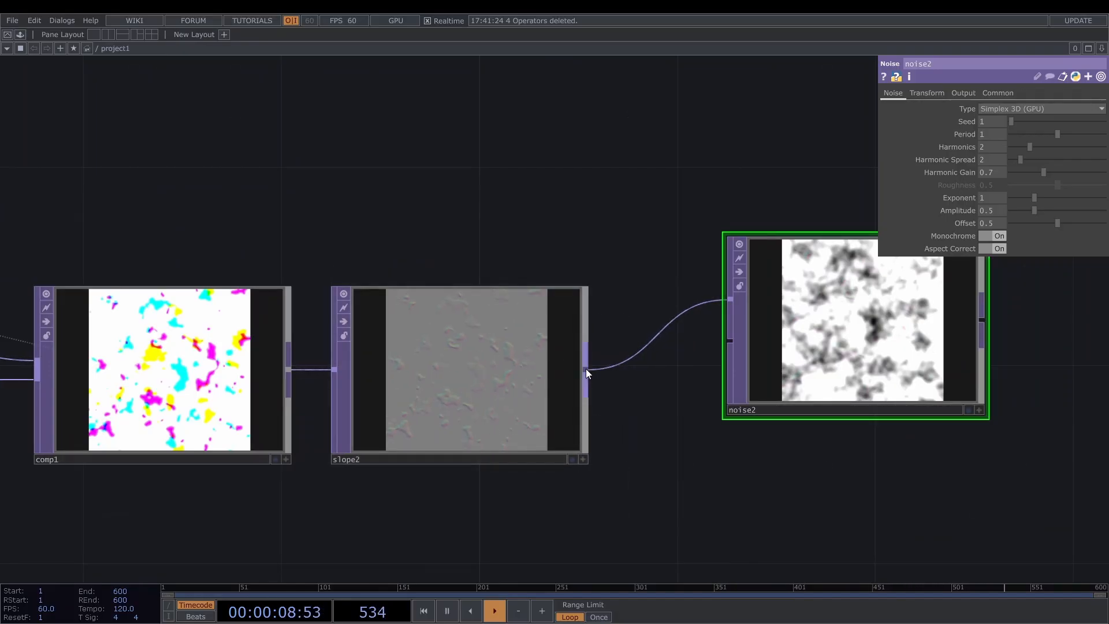
Wire slope2's output into noise2's second input as well and turn off Monochrome on noise2.
drag(585, 370, 729, 294)
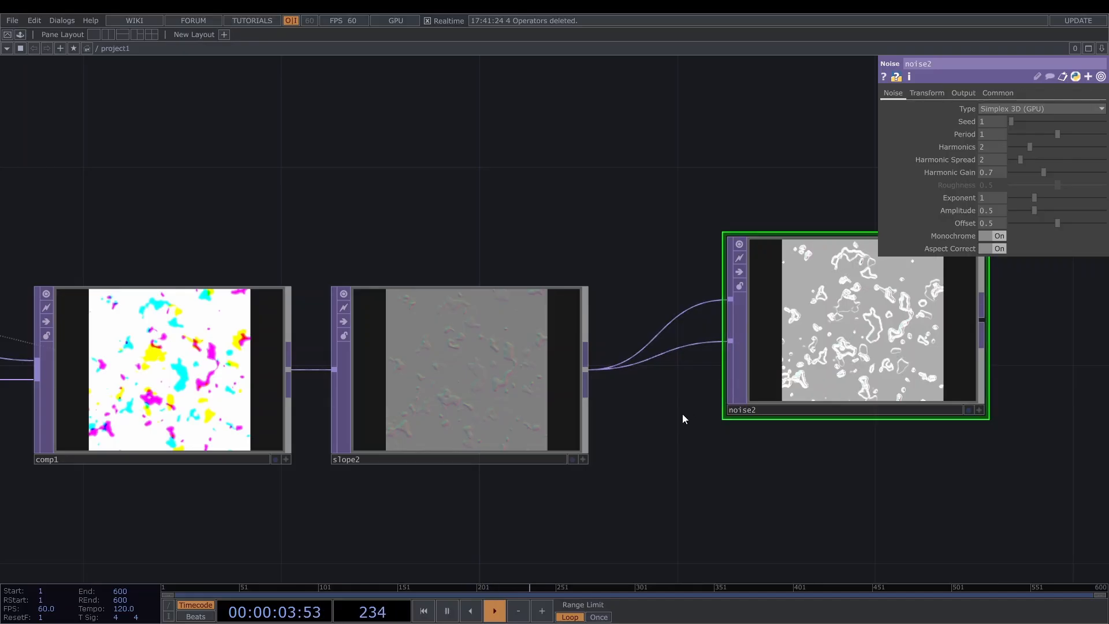
scroll(682, 414, down, 3)
click(989, 235)
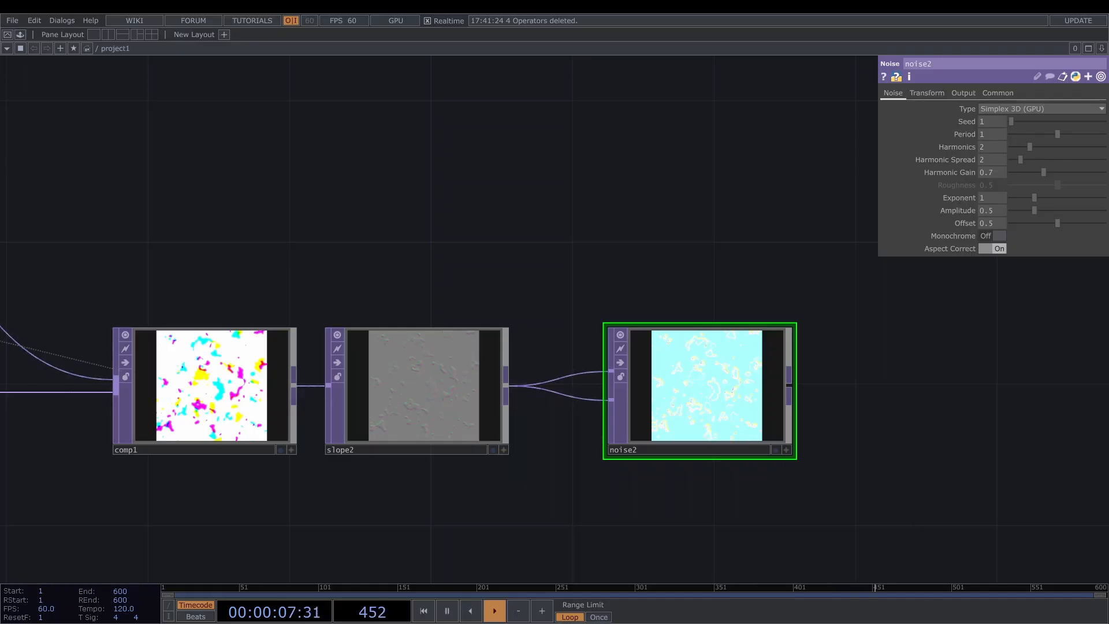
Set noise2's RGB output mode to Input * Noise and inspect the coloured relief in its viewer up close.
click(963, 92)
click(1013, 107)
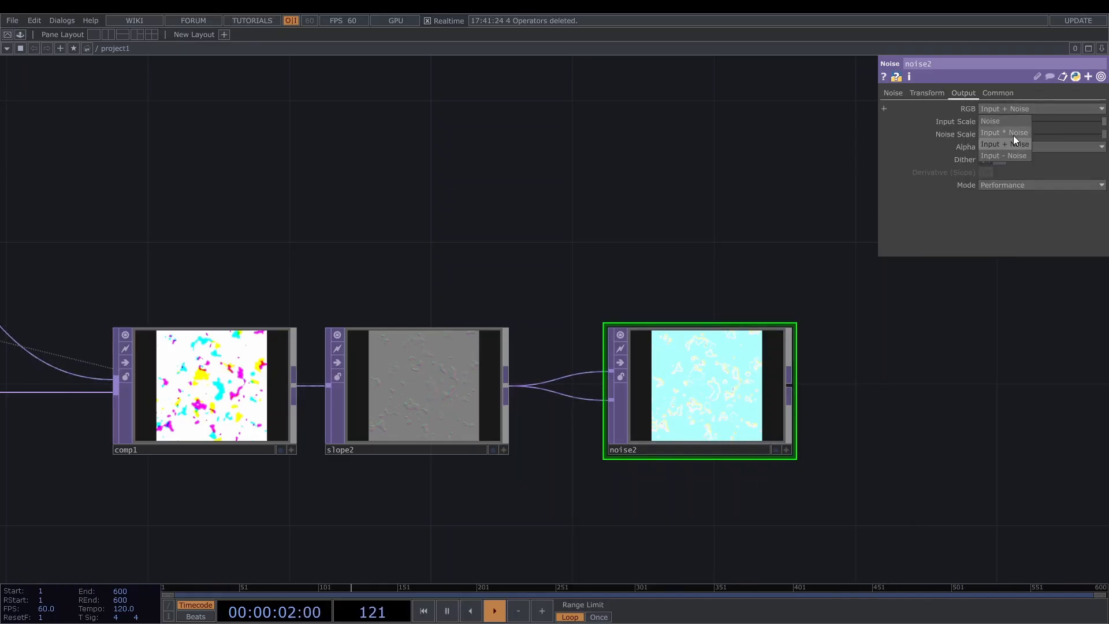
click(1013, 135)
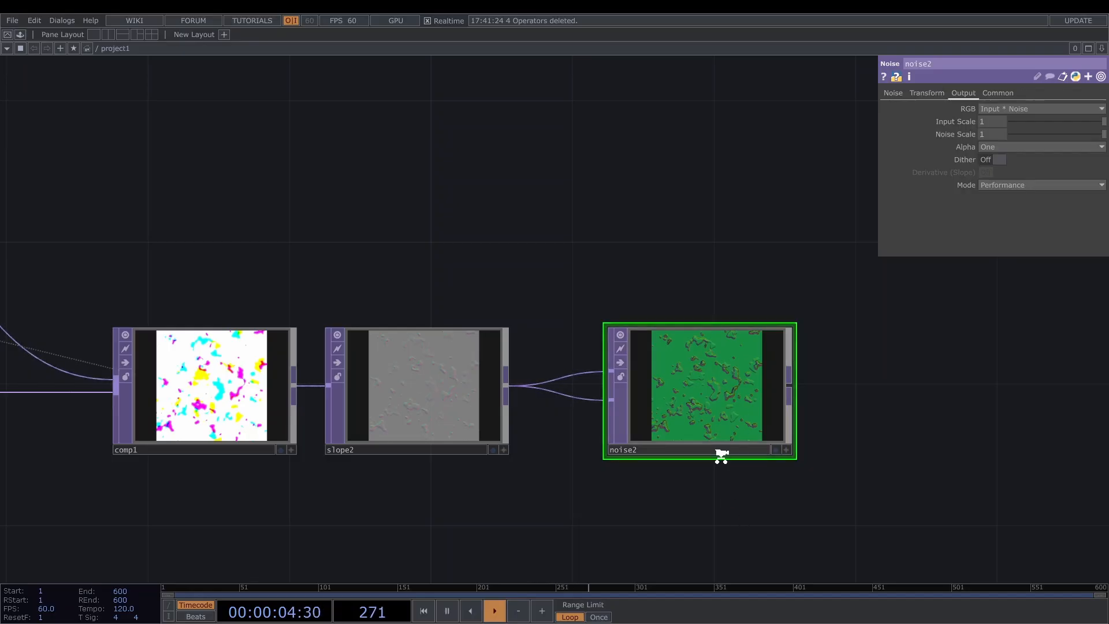
scroll(719, 454, up, 5)
scroll(744, 318, down, 4)
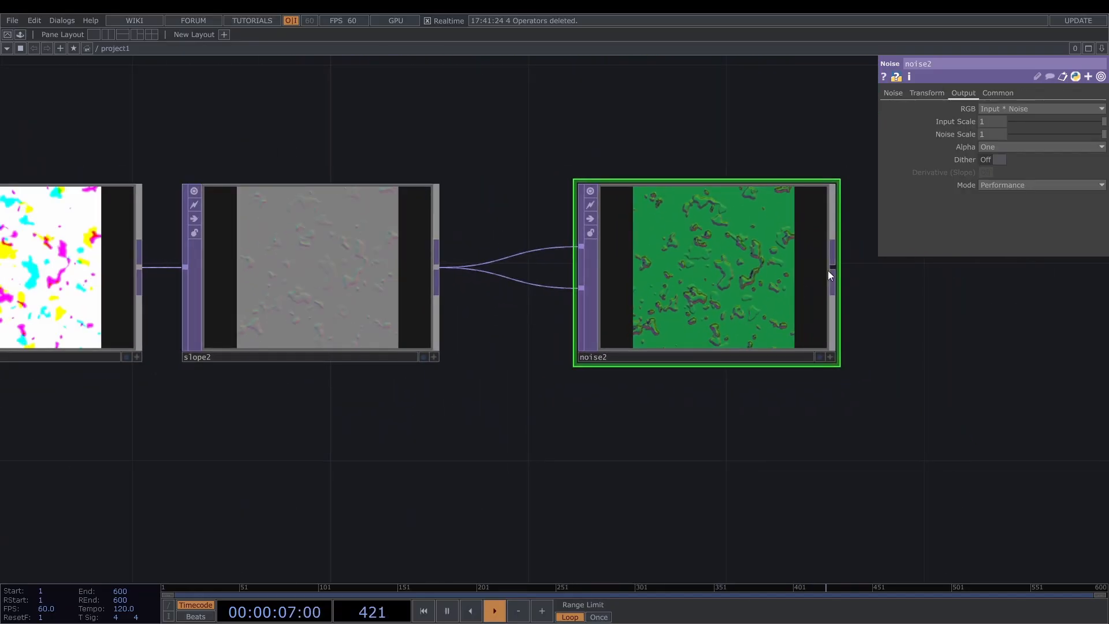
scroll(706, 228, up, 5)
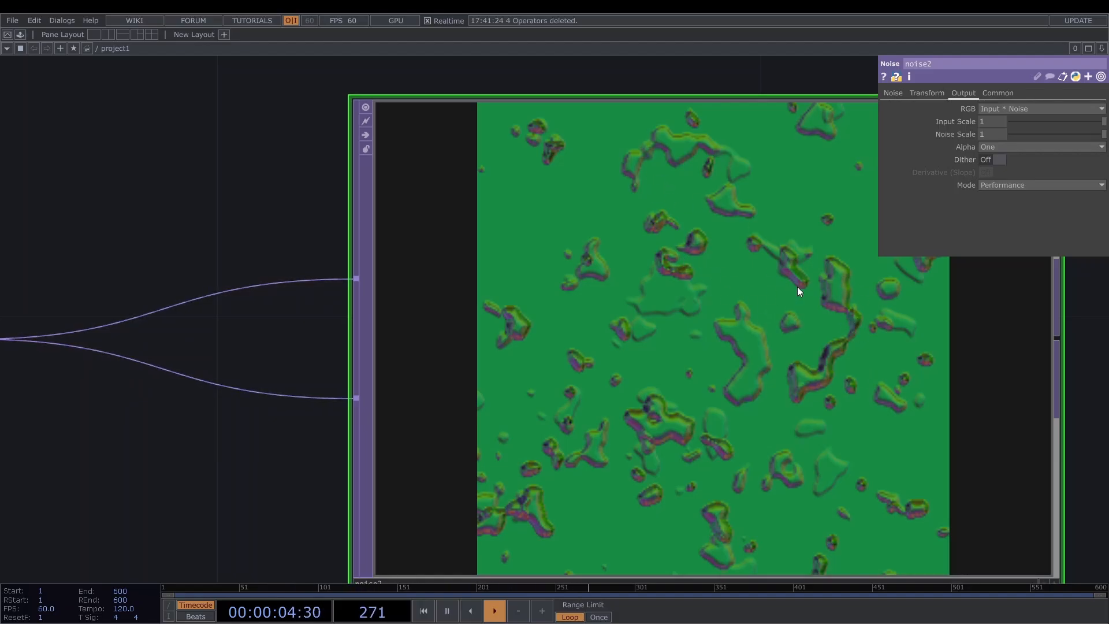
scroll(799, 289, down, 6)
Check noise2's resolution information and set the source noise1's resolution to 1920 x 1080.
middle_click(732, 327)
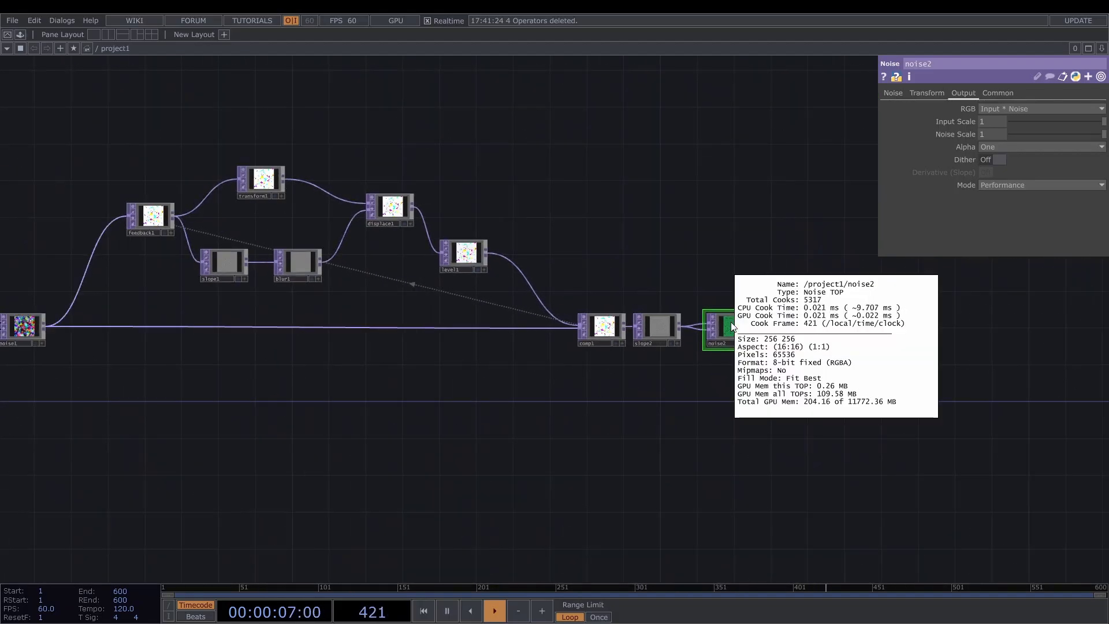
drag(510, 423, 1000, 423)
click(516, 328)
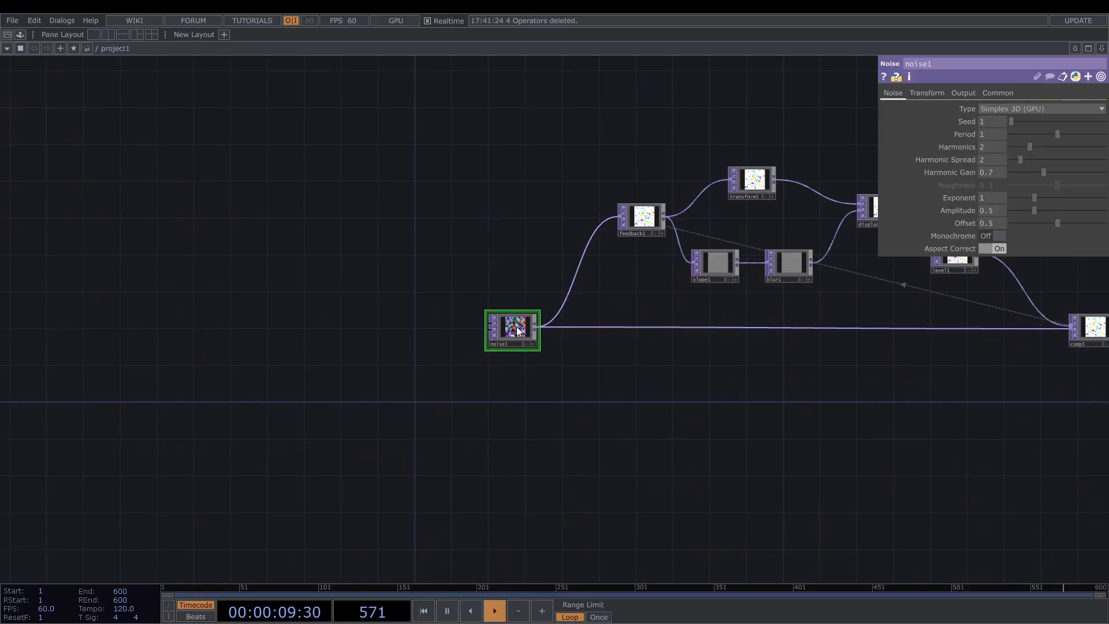
click(999, 93)
click(1100, 122)
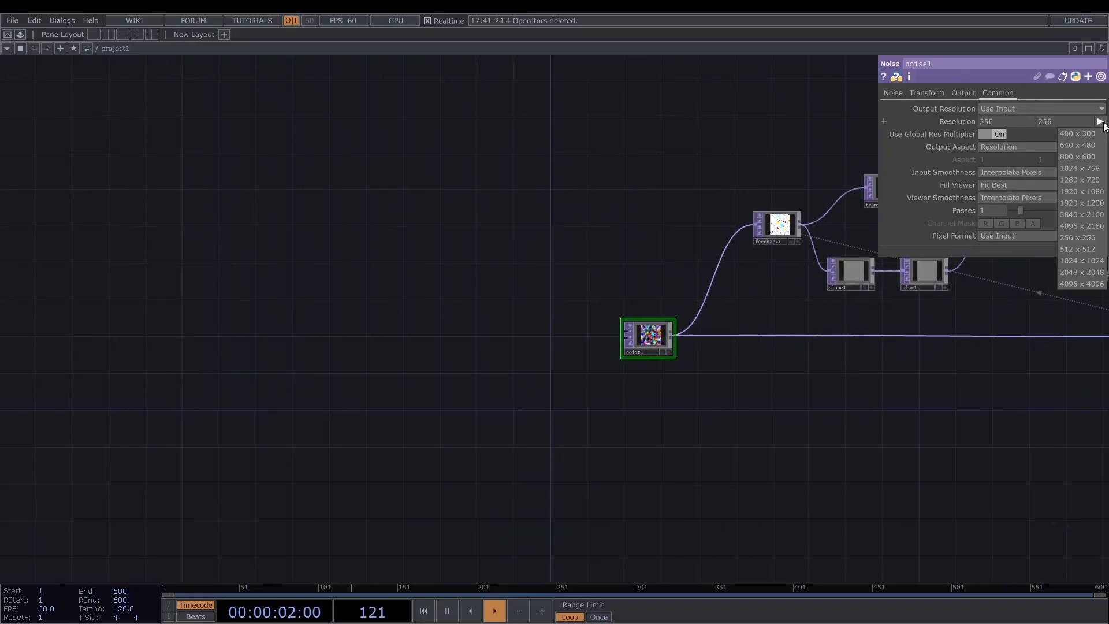
click(1069, 192)
scroll(970, 349, down, 5)
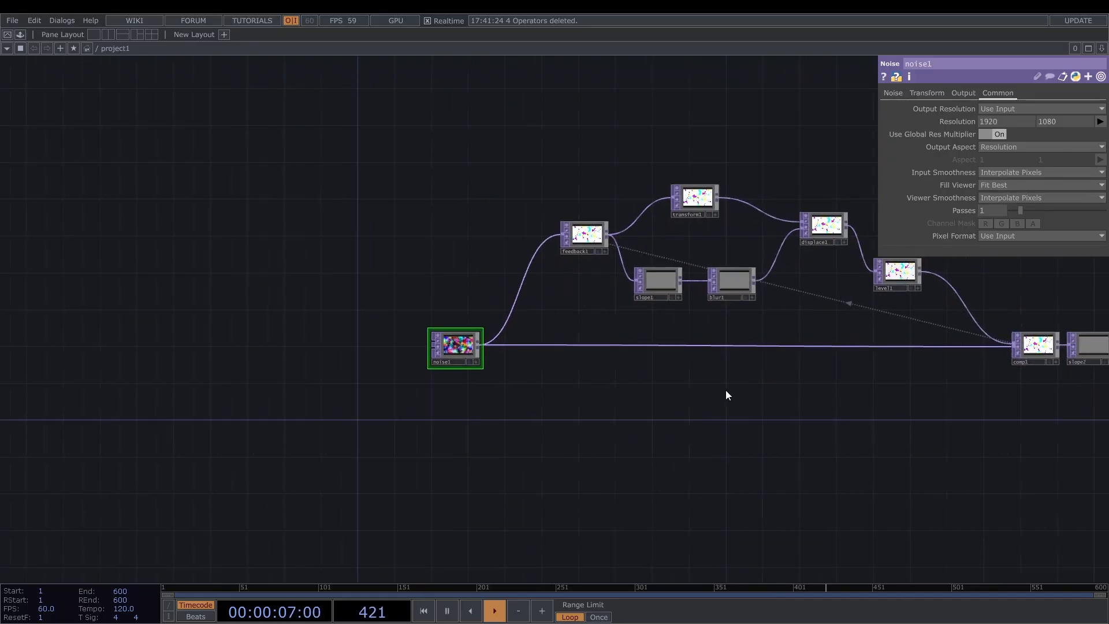
scroll(855, 380, up, 5)
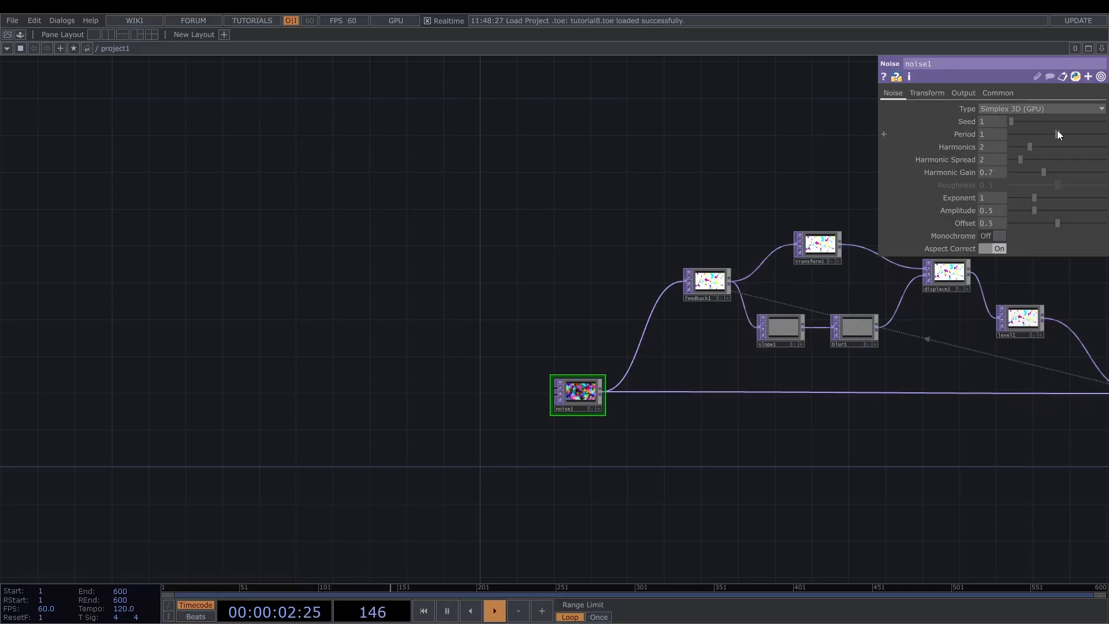
Set noise1's Period to 10, its Type to Perlin 4D (GPU) and its Amplitude to 2.
drag(1056, 134, 1103, 134)
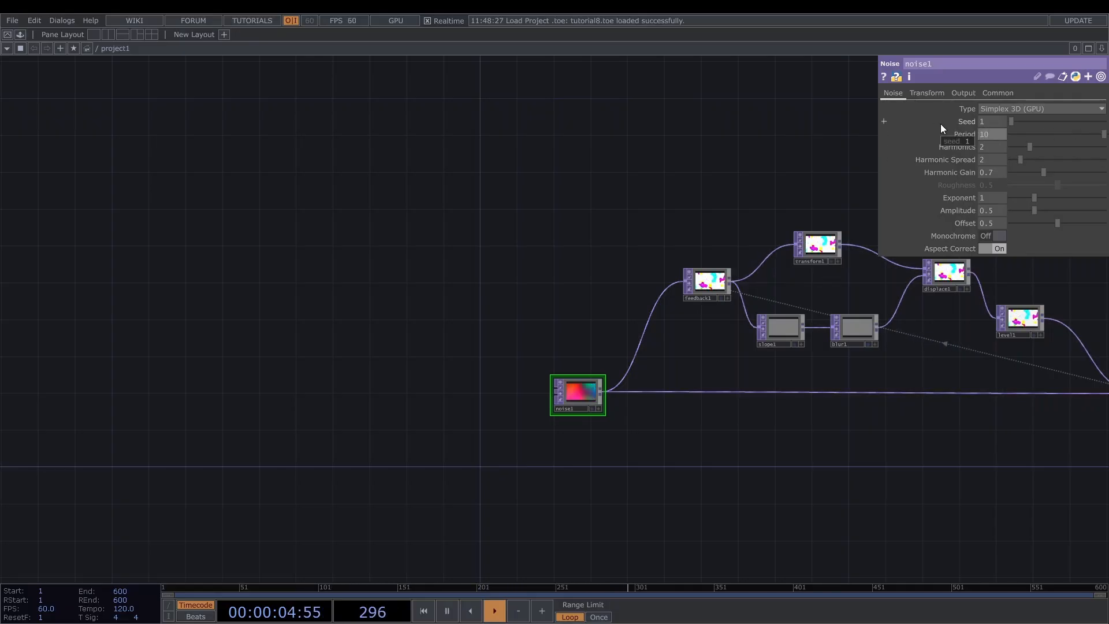
click(1089, 109)
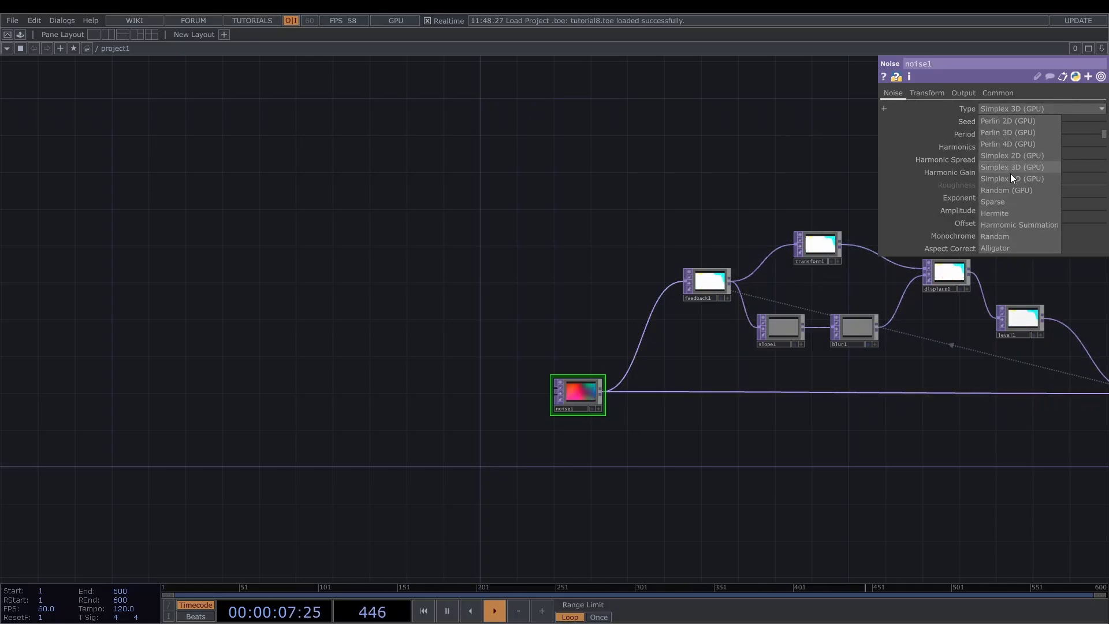
click(1025, 143)
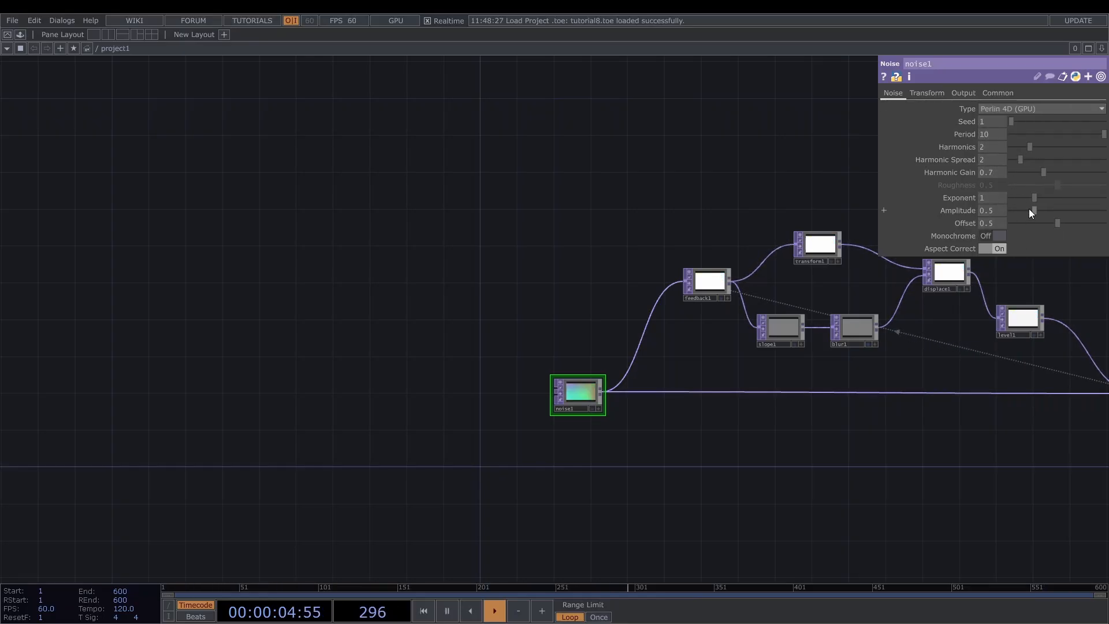
drag(1032, 210, 1106, 221)
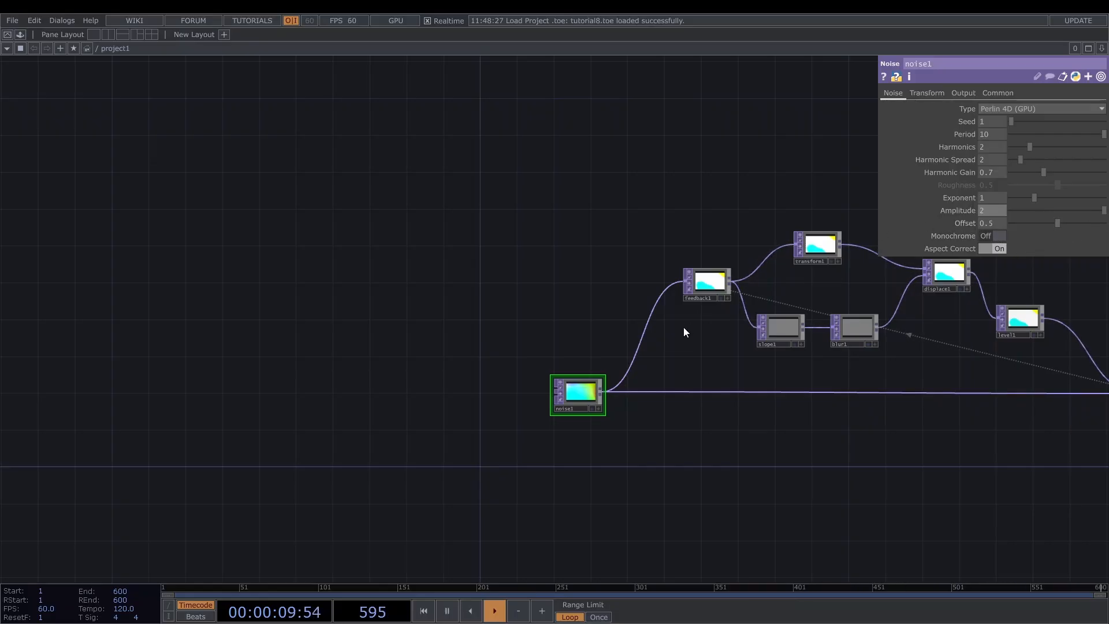
Change noise1's pixel format to 32-bit float (RGBA).
click(999, 93)
click(1015, 237)
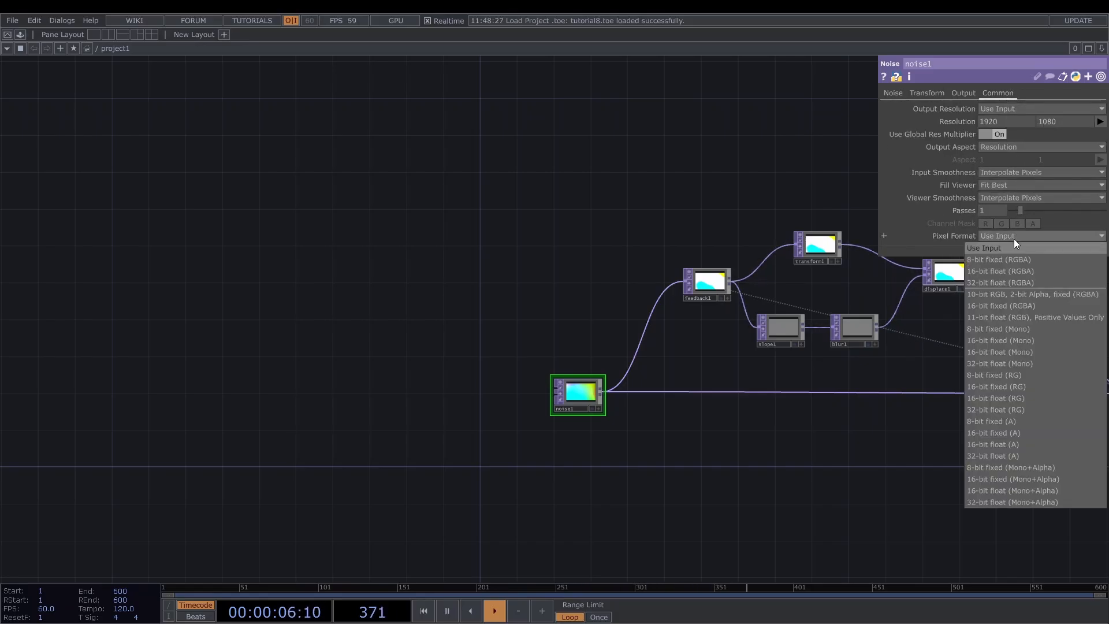
click(1011, 283)
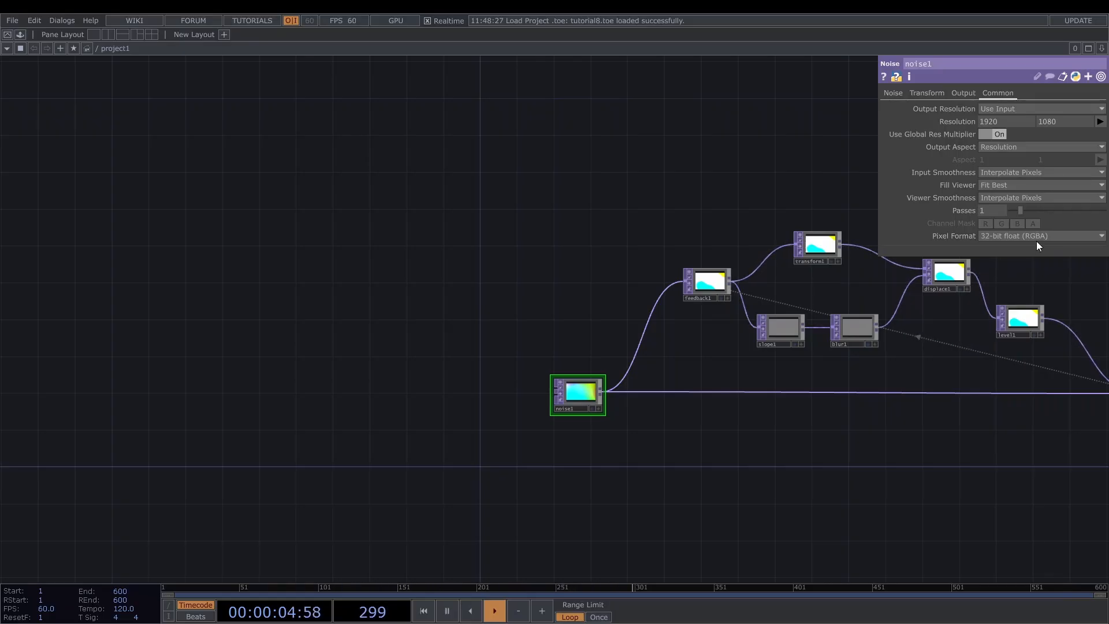
Set transform1's Rotate to 0.2, both Scale values to 0.999 and its tile Extend mode to Mirror.
drag(702, 353, 656, 359)
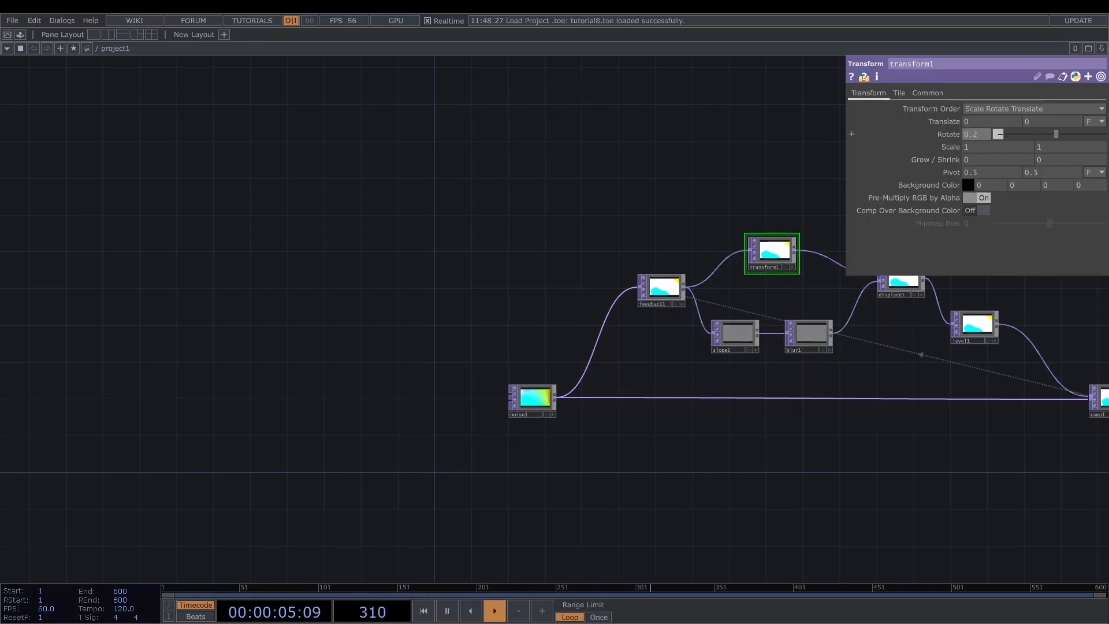
middle_drag(954, 146, 947, 169)
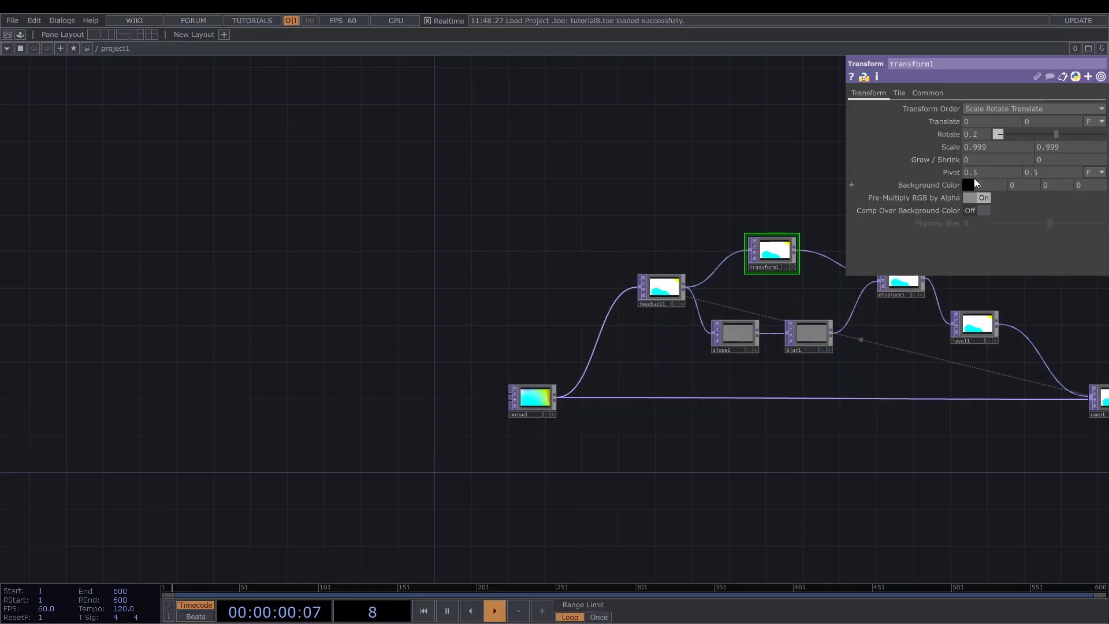
click(899, 92)
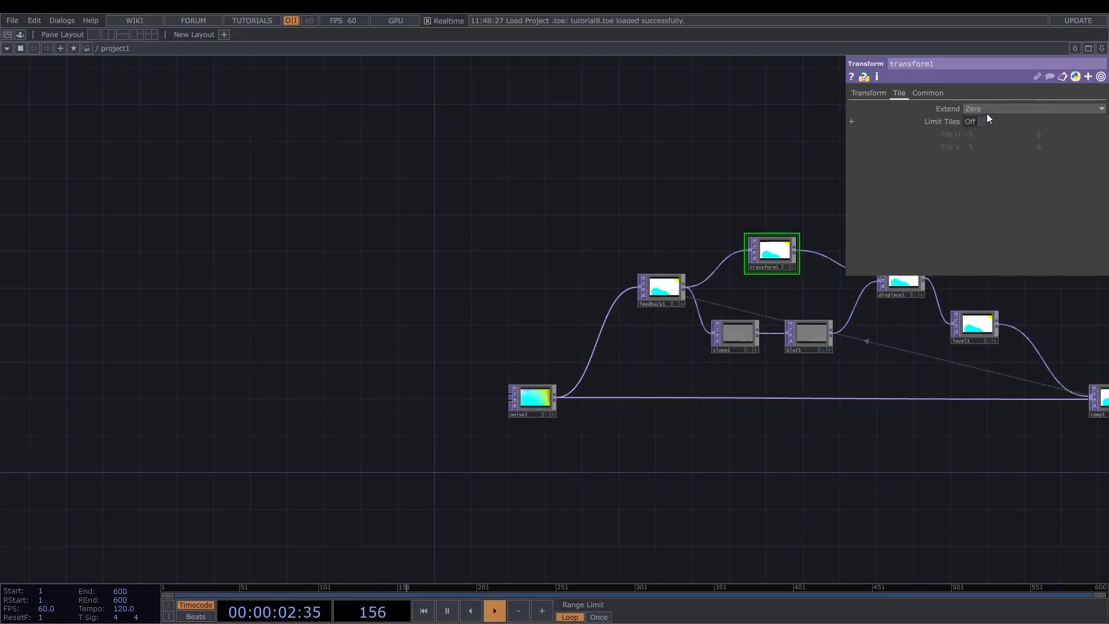
click(985, 109)
click(977, 156)
drag(940, 385, 762, 385)
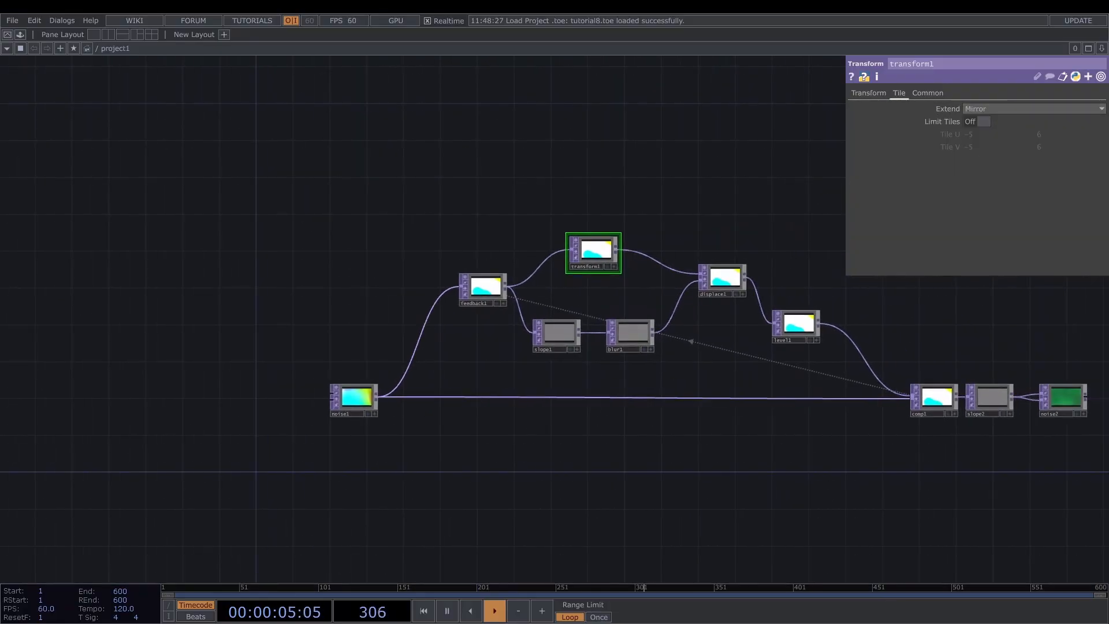
Review comp1's settings, raise slope1's Zero Point to about 0.665 and slightly adjust its Strength.
click(947, 401)
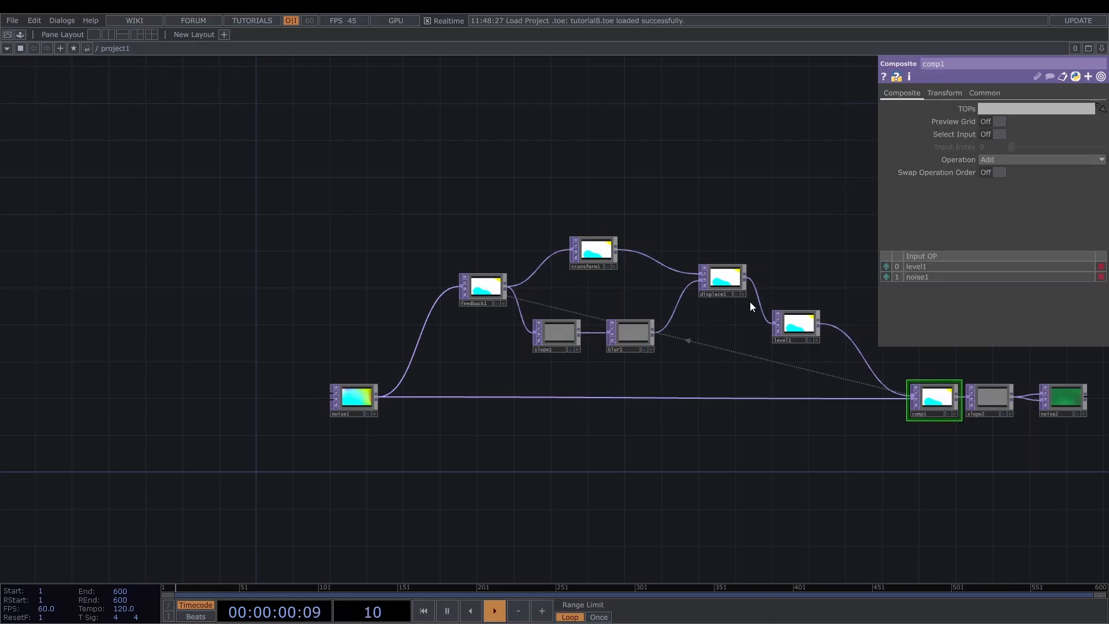
click(725, 286)
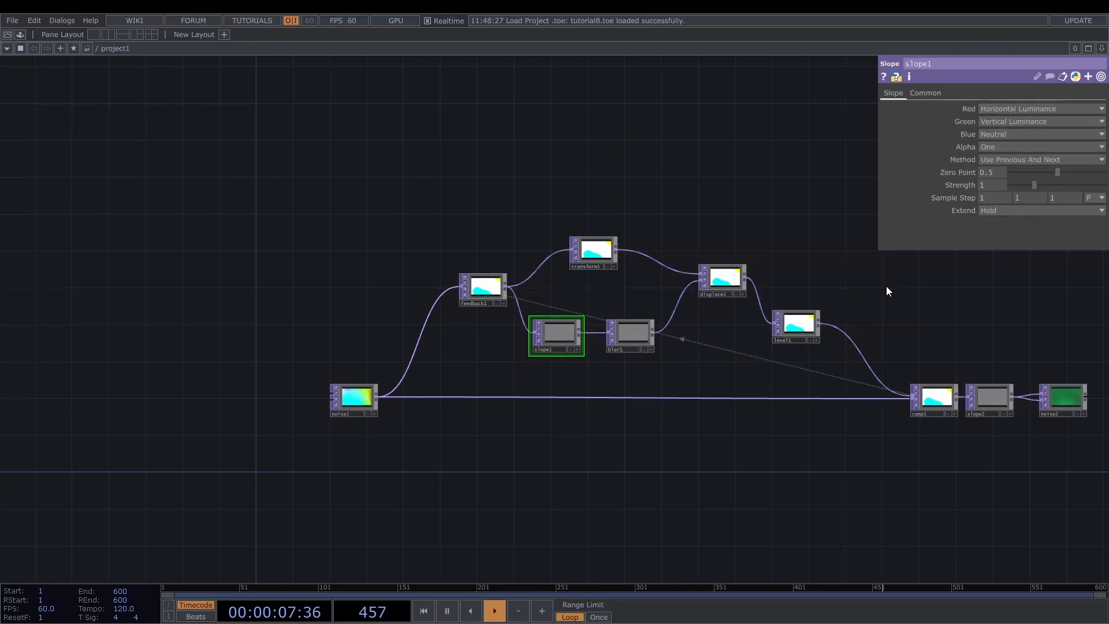
drag(1068, 168, 1072, 172)
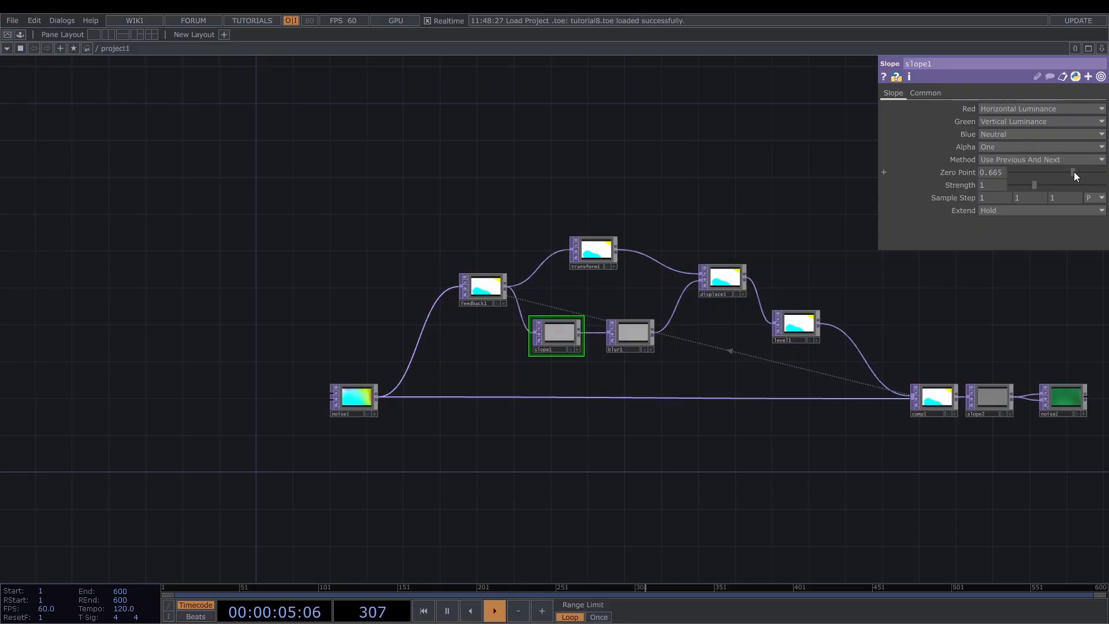
drag(1076, 176, 1075, 171)
drag(1027, 185, 1026, 185)
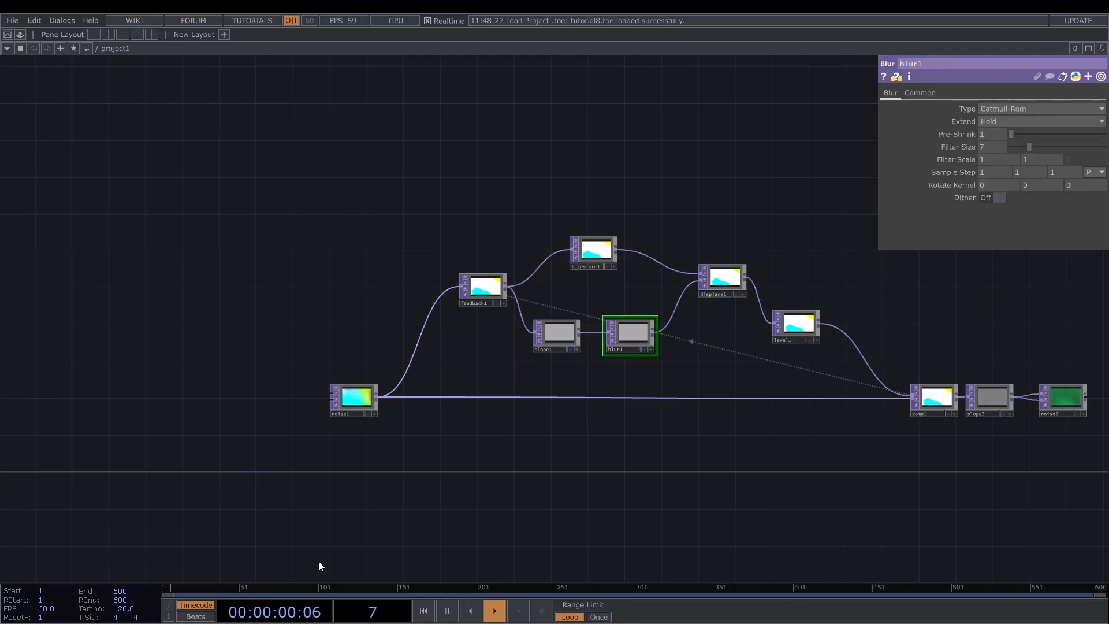
Inspect slope1's output up close, set both Displace Weight values of displace1 to 0.001 and change its Extend mode.
scroll(569, 328, up, 8)
scroll(750, 398, down, 8)
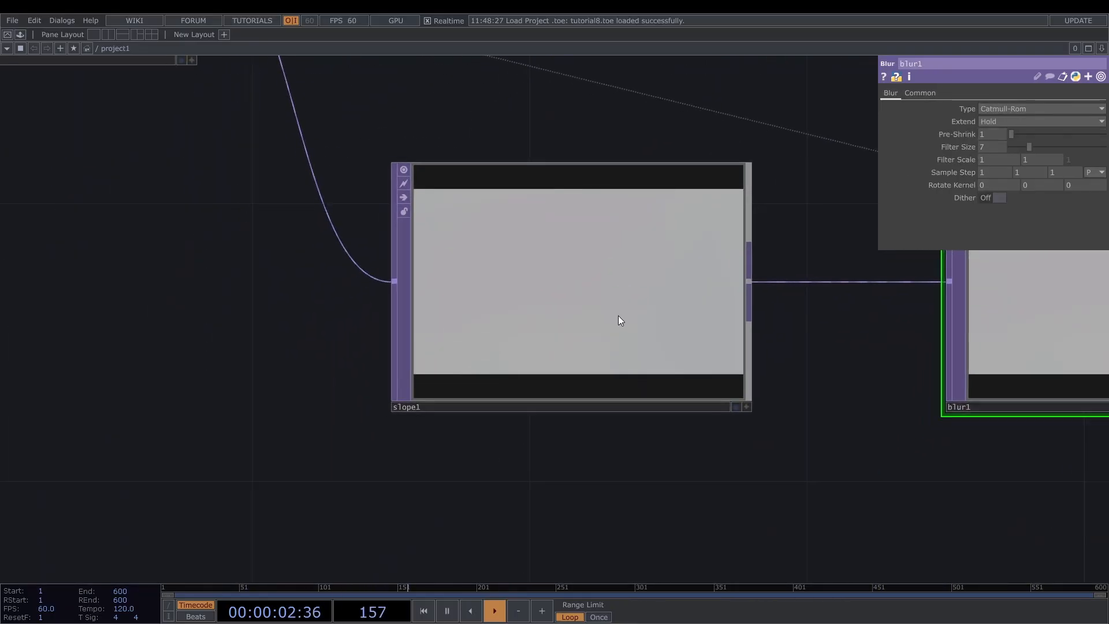
middle_drag(852, 345, 733, 378)
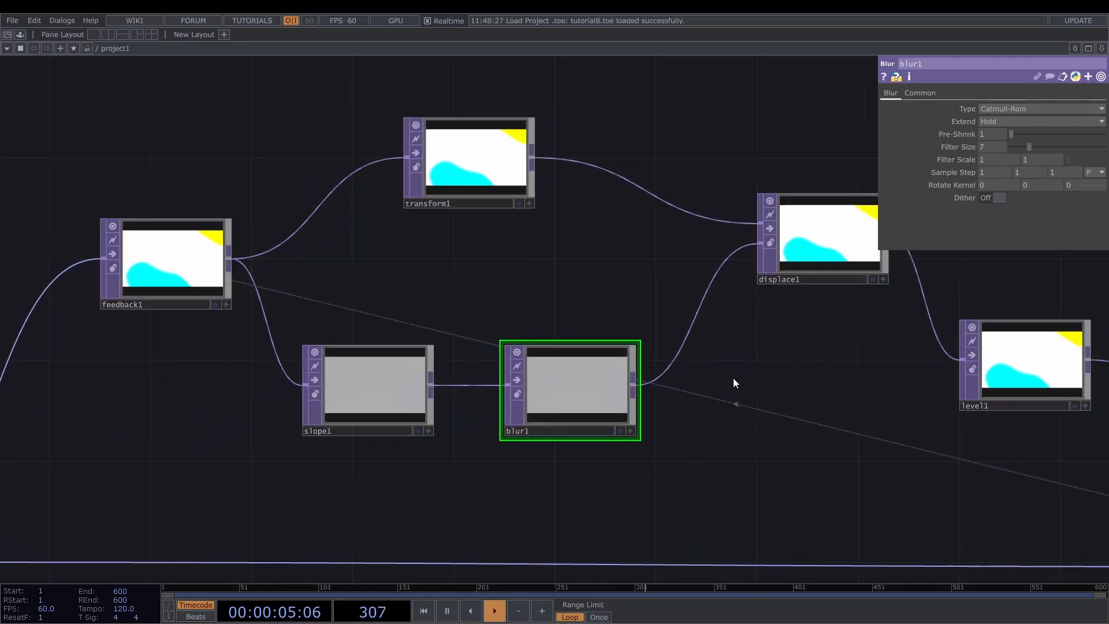
middle_drag(795, 433, 714, 464)
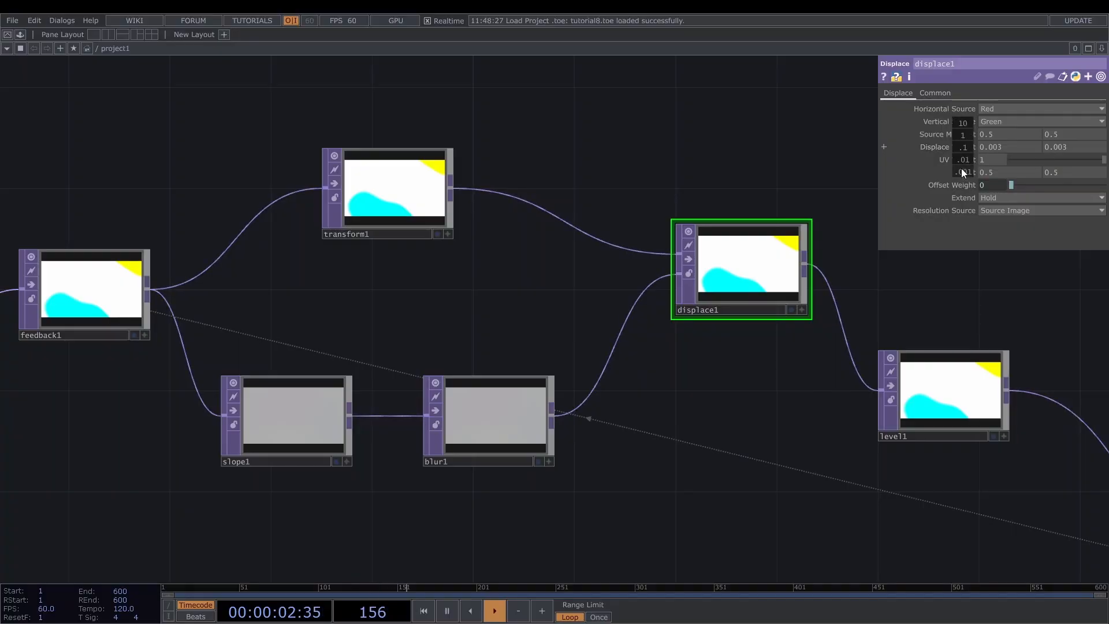
middle_drag(961, 147, 960, 134)
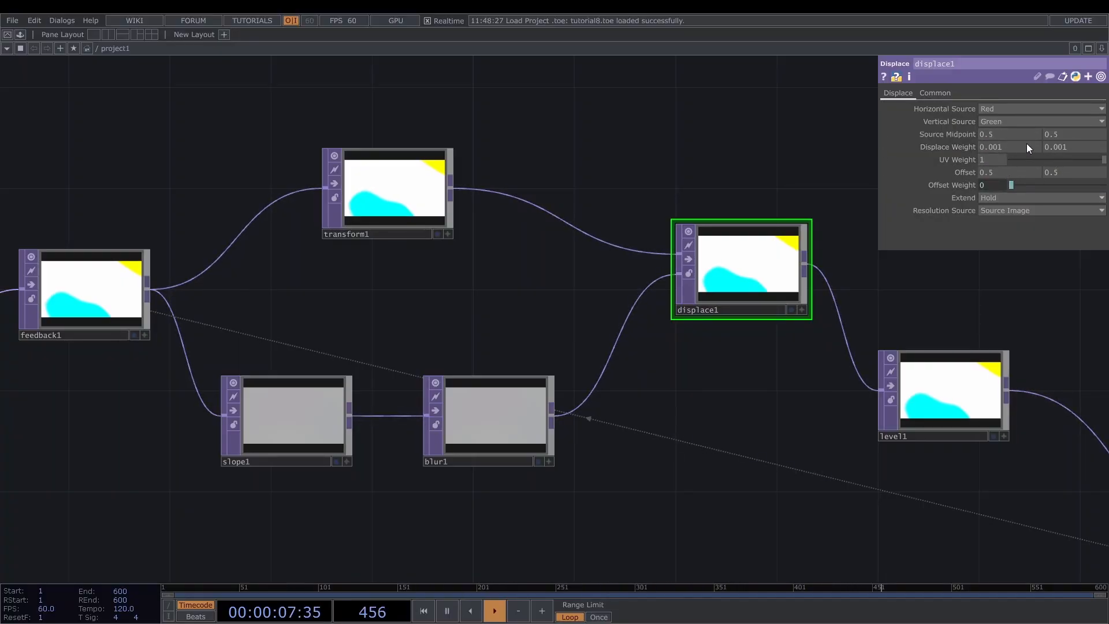
click(1016, 195)
click(1000, 244)
Set level1's post Opacity to 0.995 and Brightness 2 to 1.002.
click(829, 352)
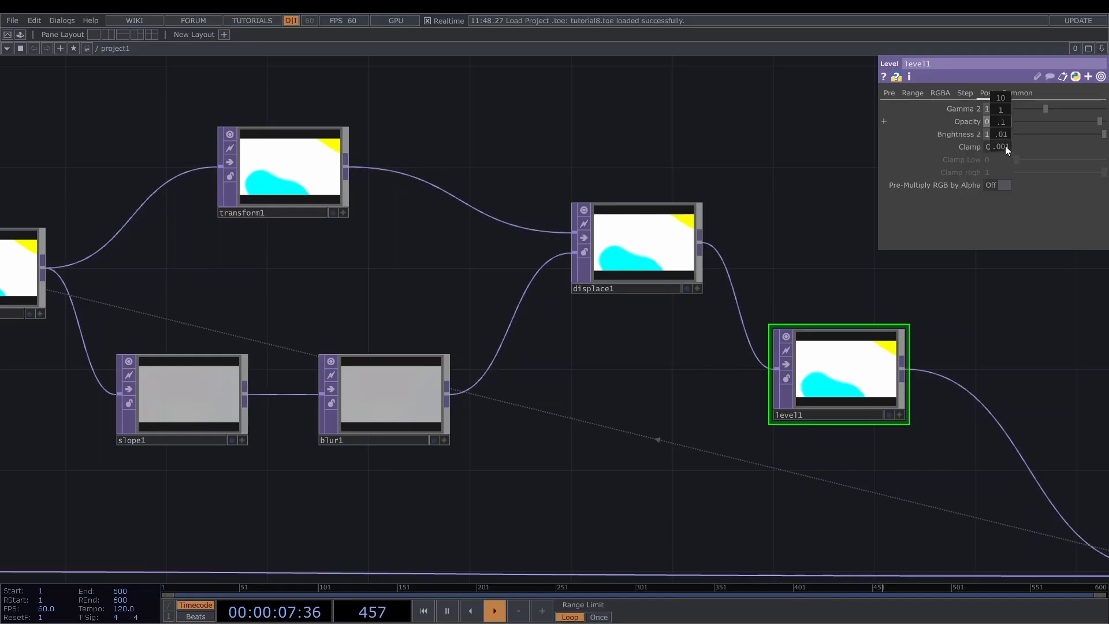
mouse_move(1004, 145)
middle_down()
mouse_move(1012, 135)
mouse_move(1001, 142)
middle_up()
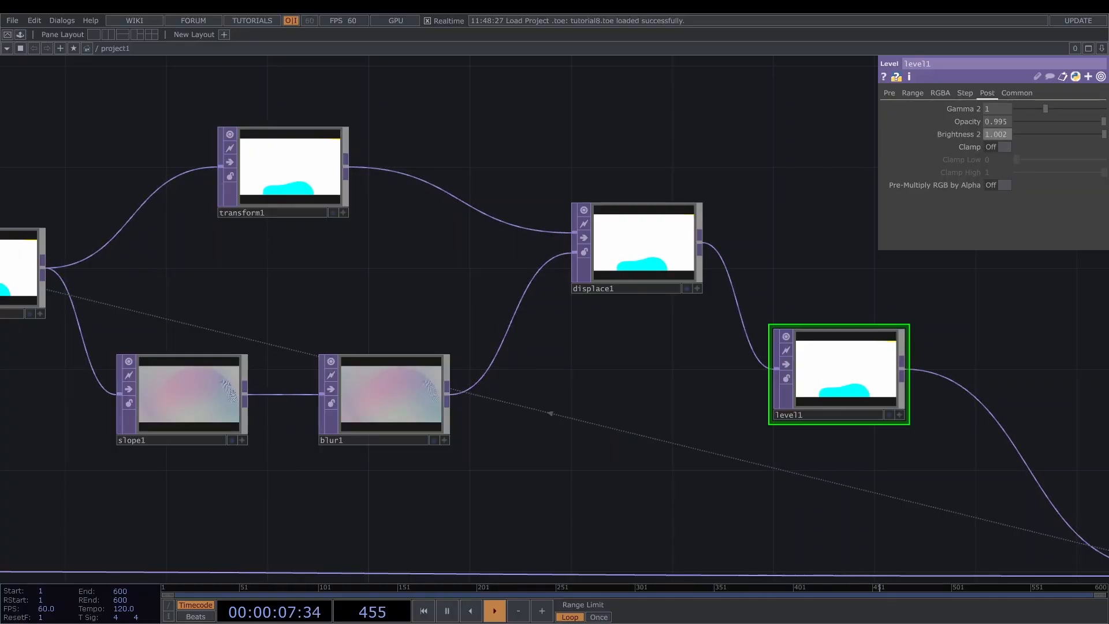
Display noise2's output as the network background, space slope2 and noise2 slightly further along the chain, and view comp1's output up close.
middle_drag(751, 566, 786, 496)
drag(812, 381, 558, 176)
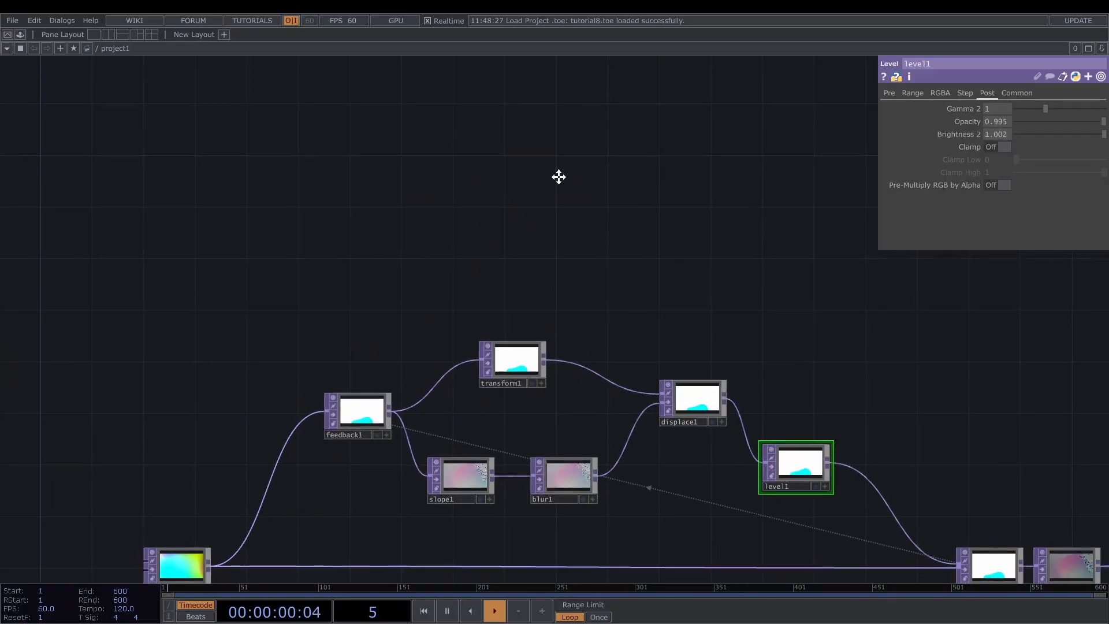
click(933, 384)
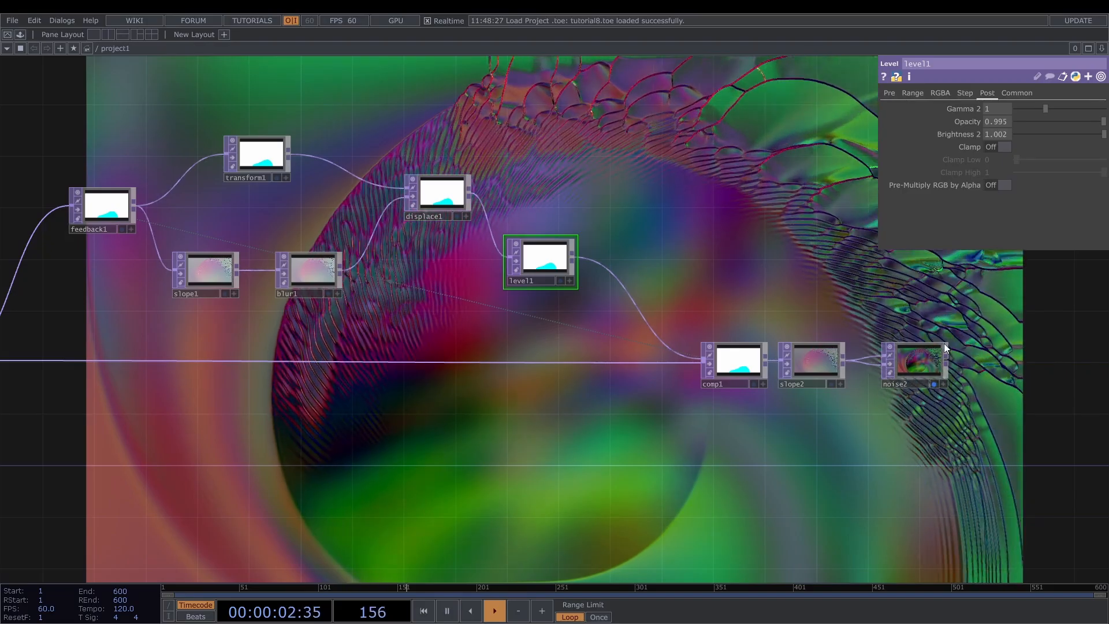
drag(927, 373, 939, 372)
drag(819, 360, 844, 360)
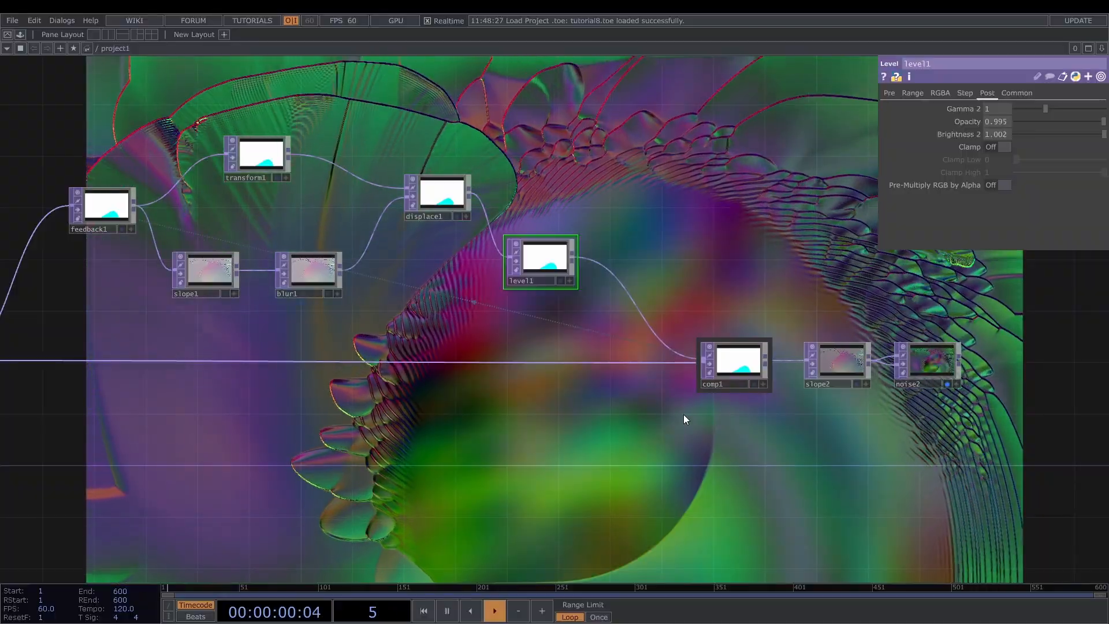
scroll(779, 397, up, 10)
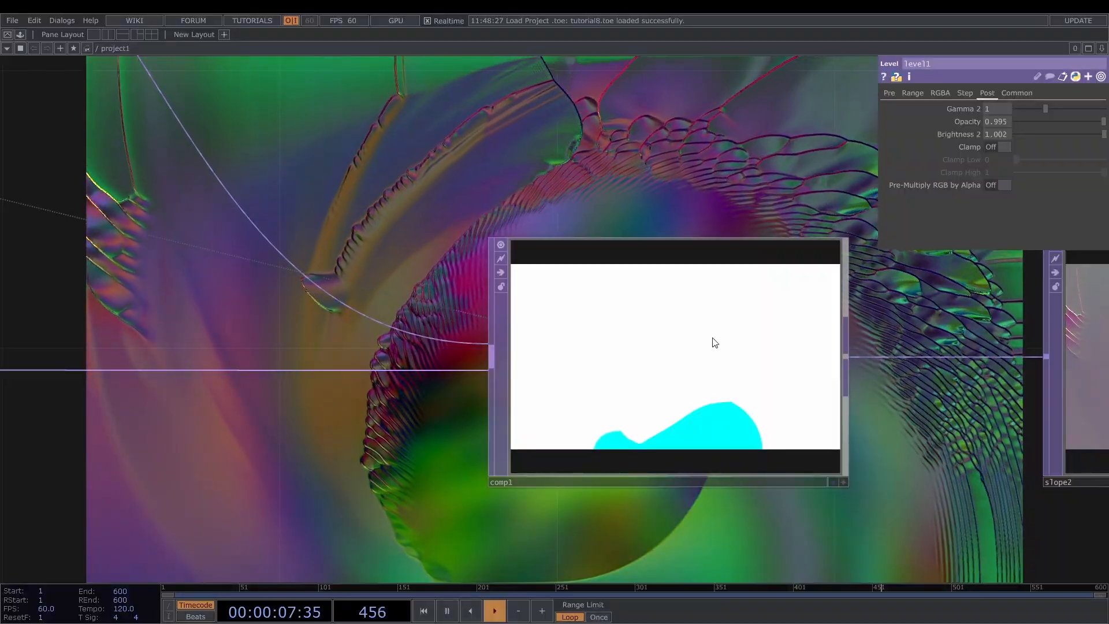
Examine the outputs of comp1 and slope2 up close and compare them along the chain.
scroll(716, 347, down, 5)
scroll(751, 404, up, 5)
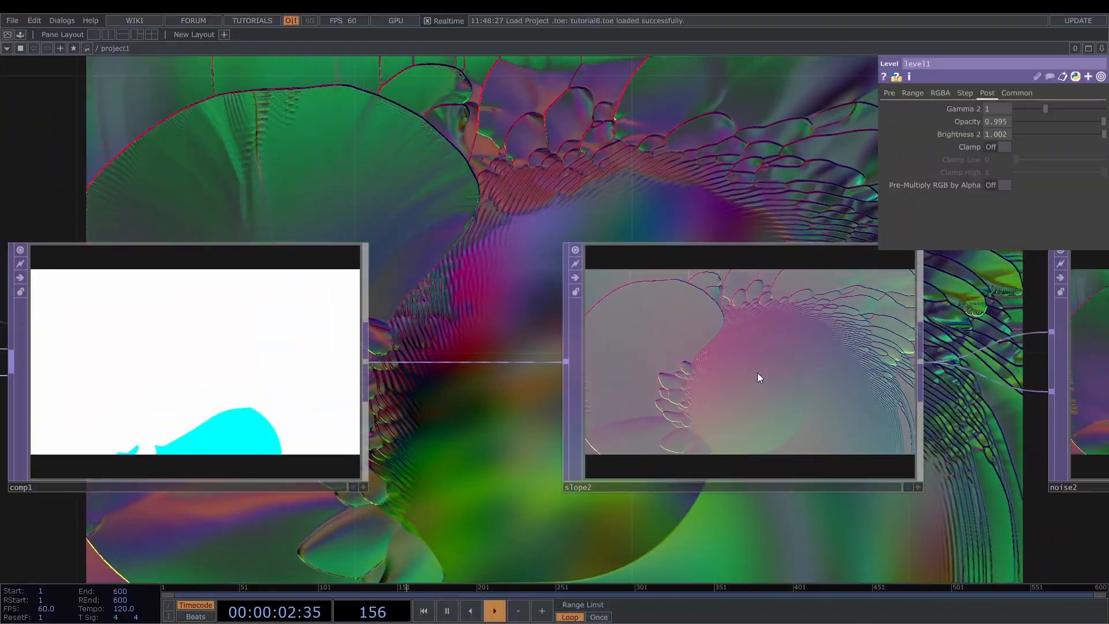
scroll(768, 378, down, 3)
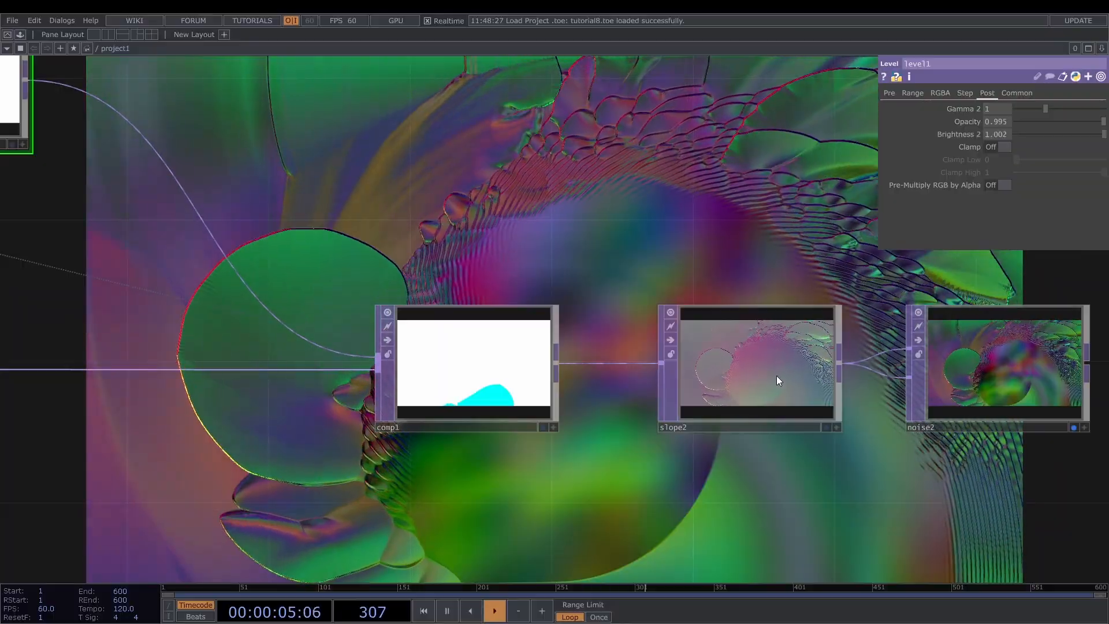
scroll(774, 378, up, 4)
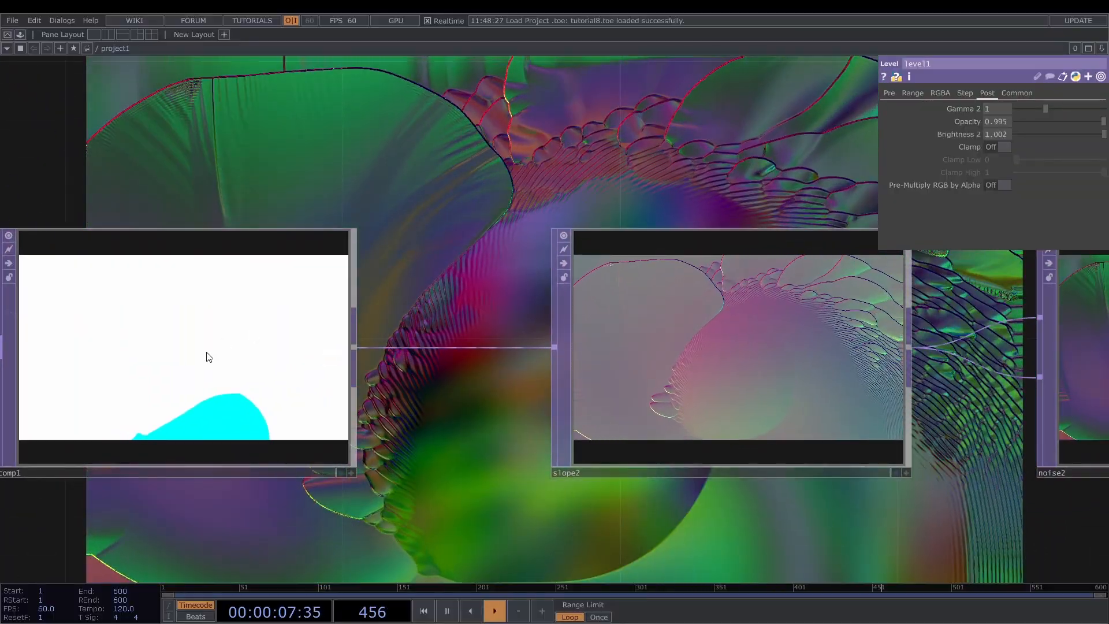
drag(703, 417, 999, 408)
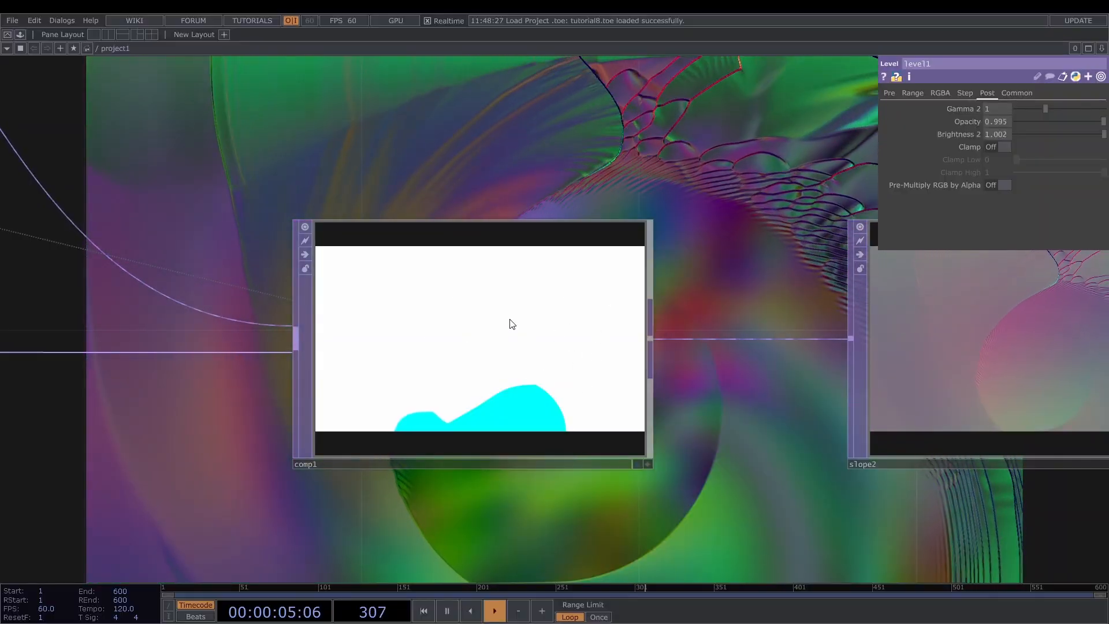
drag(711, 418, 448, 427)
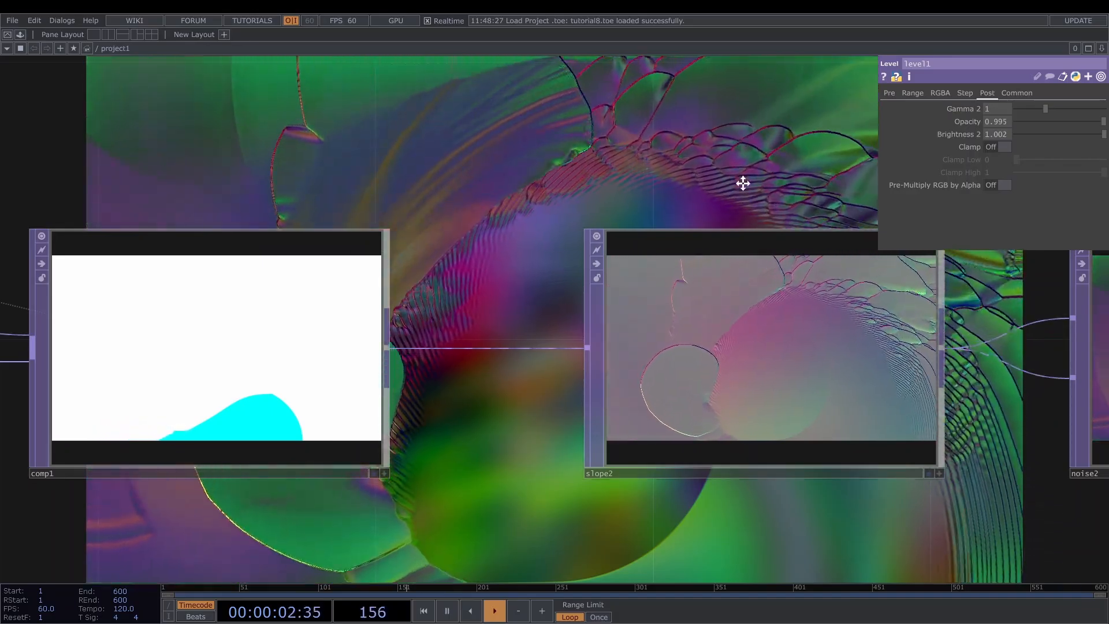
drag(743, 183, 609, 217)
drag(730, 235, 629, 253)
scroll(537, 284, down, 3)
Review noise2's output settings and inspect slope2's output up close beside the noise2 result.
click(850, 389)
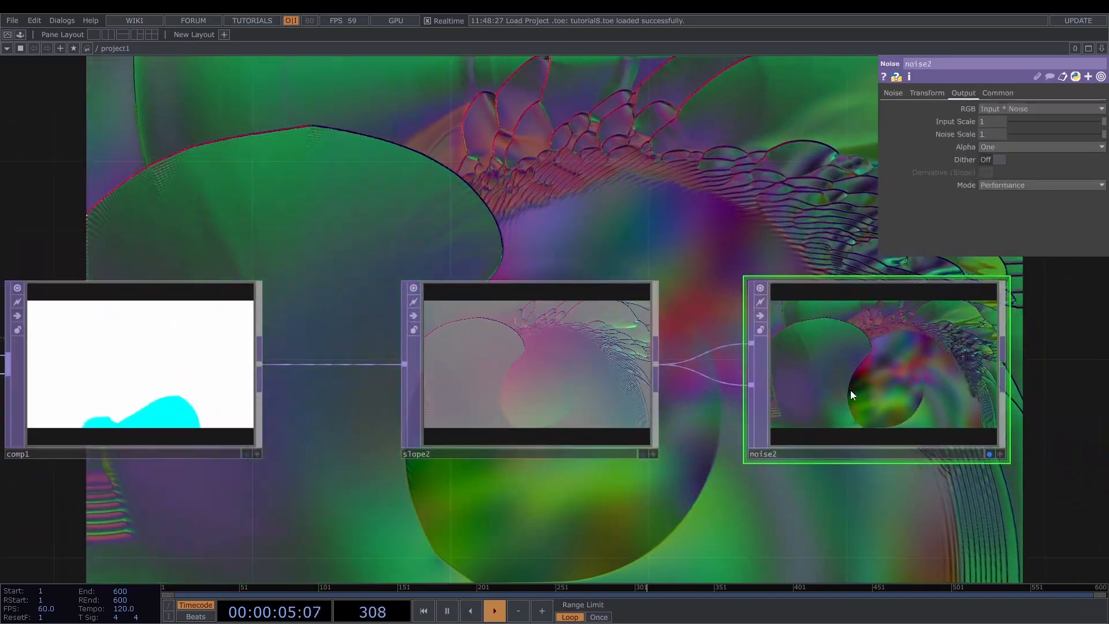
drag(783, 234, 683, 226)
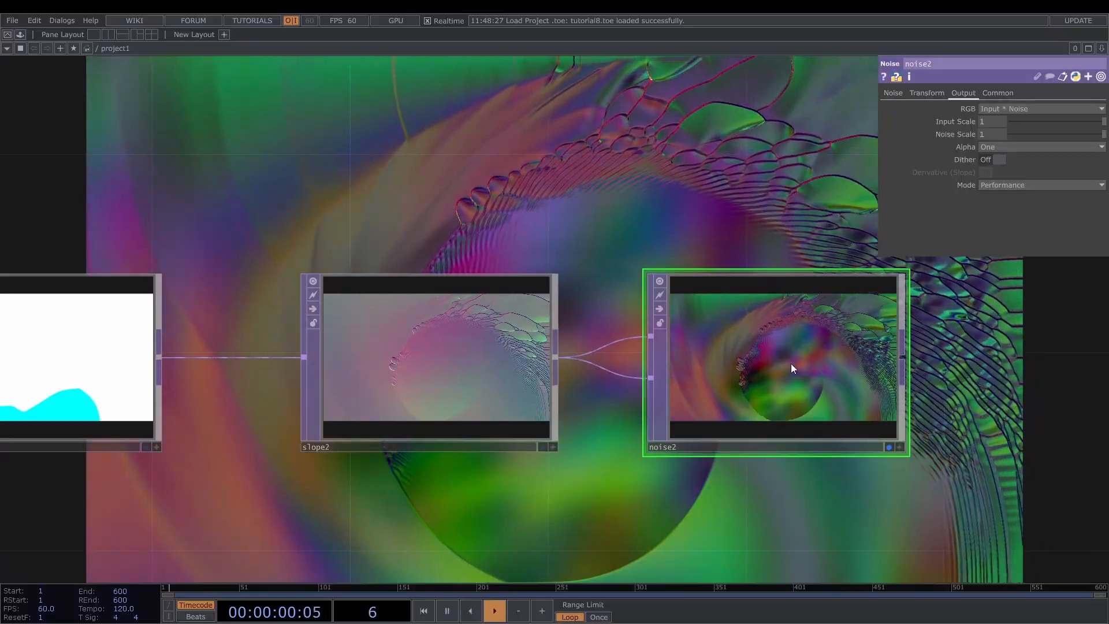
scroll(791, 363, up, 3)
drag(507, 329, 620, 358)
scroll(622, 358, up, 8)
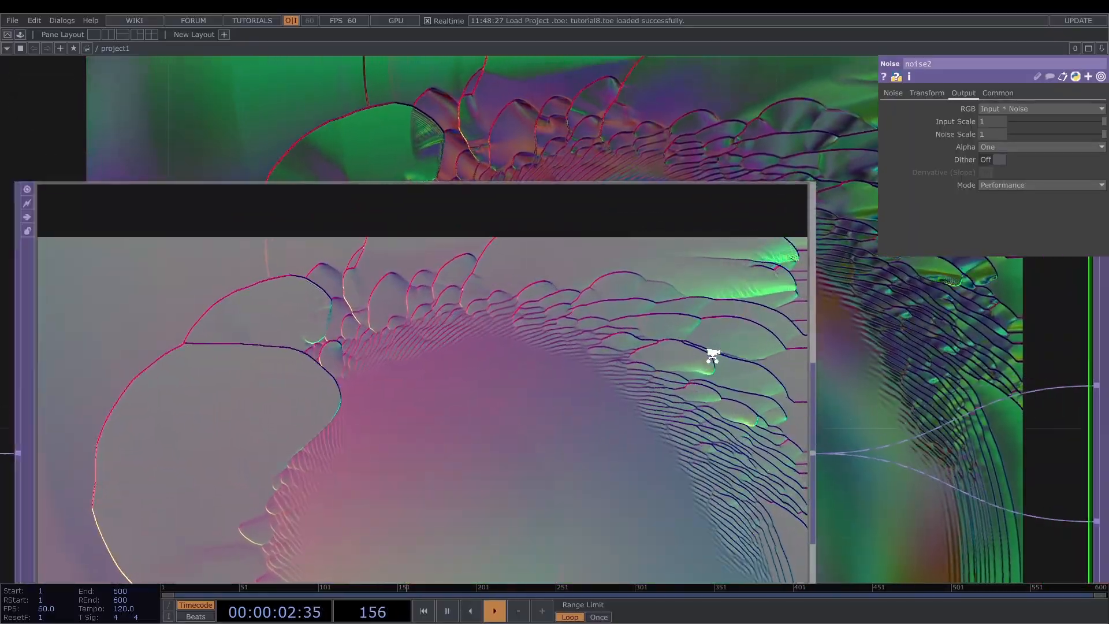
scroll(709, 345, down, 1)
scroll(710, 369, down, 1)
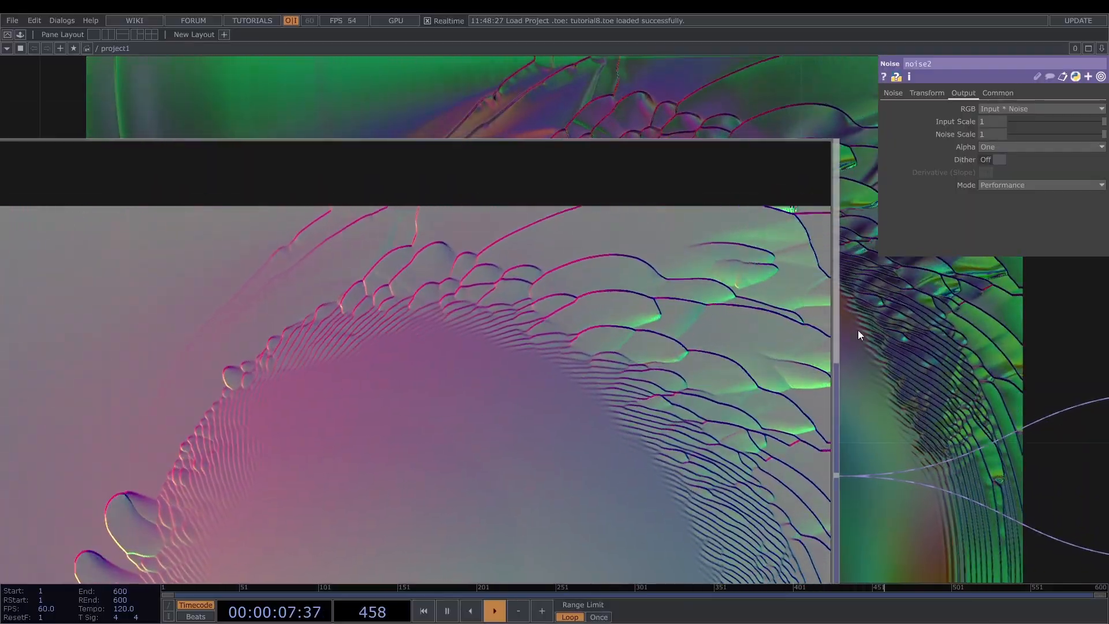
scroll(857, 331, down, 6)
drag(918, 411, 785, 358)
drag(719, 453, 595, 443)
drag(754, 443, 709, 489)
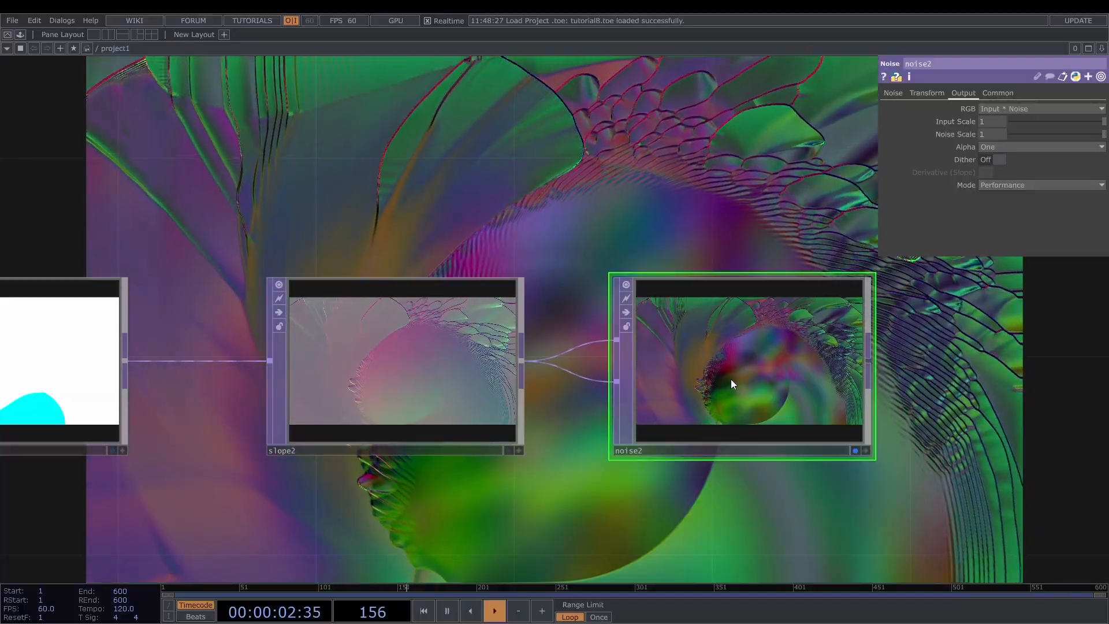
scroll(698, 178, down, 3)
drag(710, 278, 755, 285)
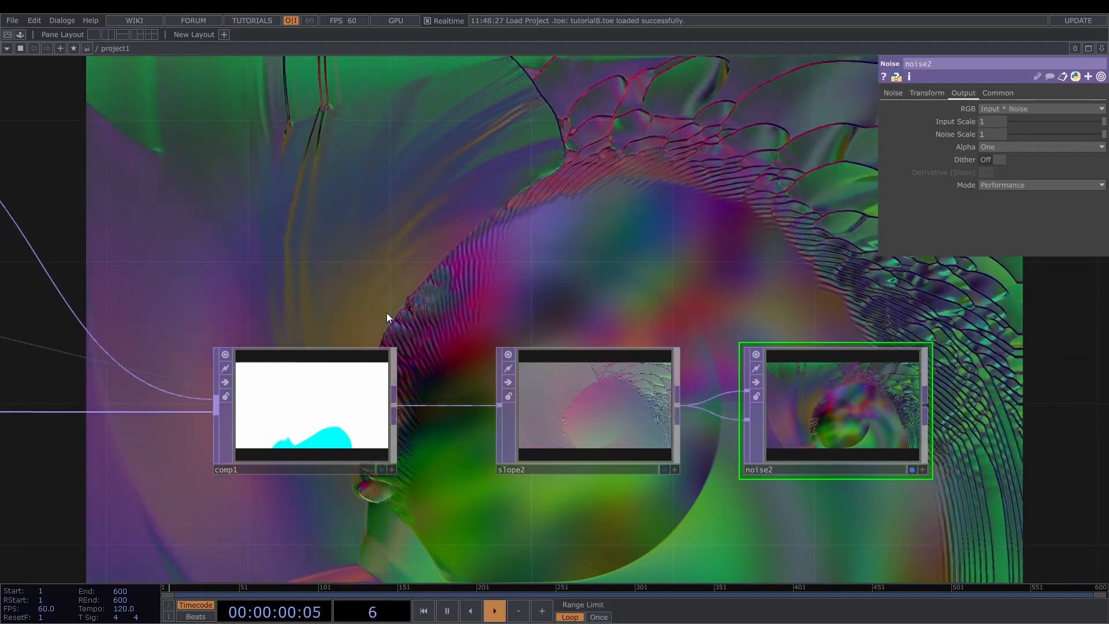
Select blur1 in the feedback loop and examine its settings and output up close.
drag(173, 236, 565, 265)
scroll(565, 265, down, 3)
drag(167, 285, 465, 308)
drag(290, 244, 535, 291)
click(581, 292)
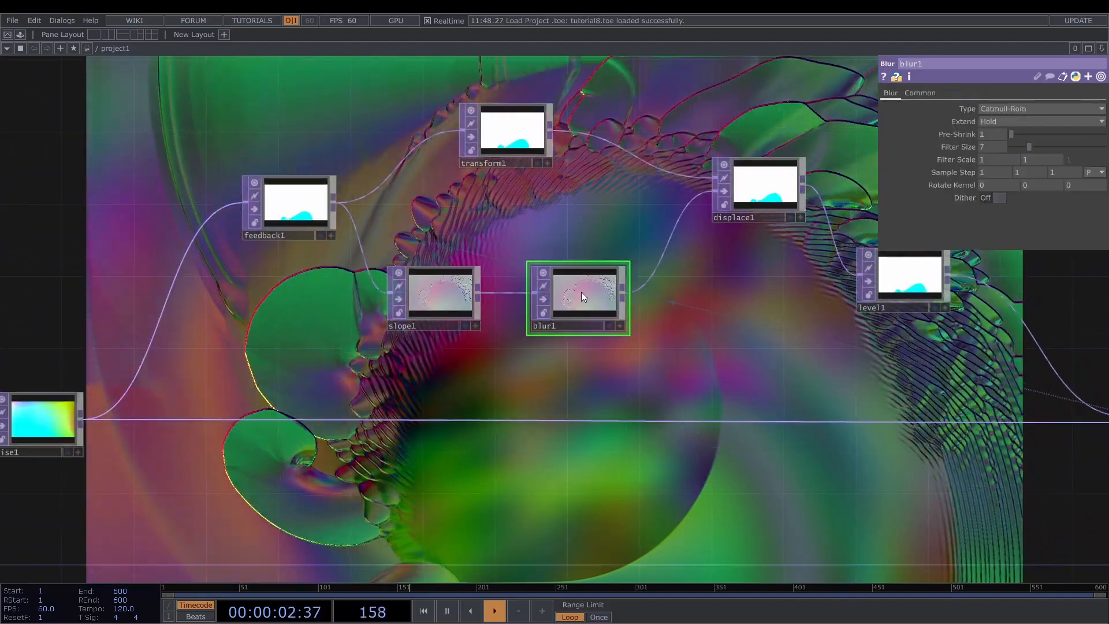
scroll(584, 292, up, 10)
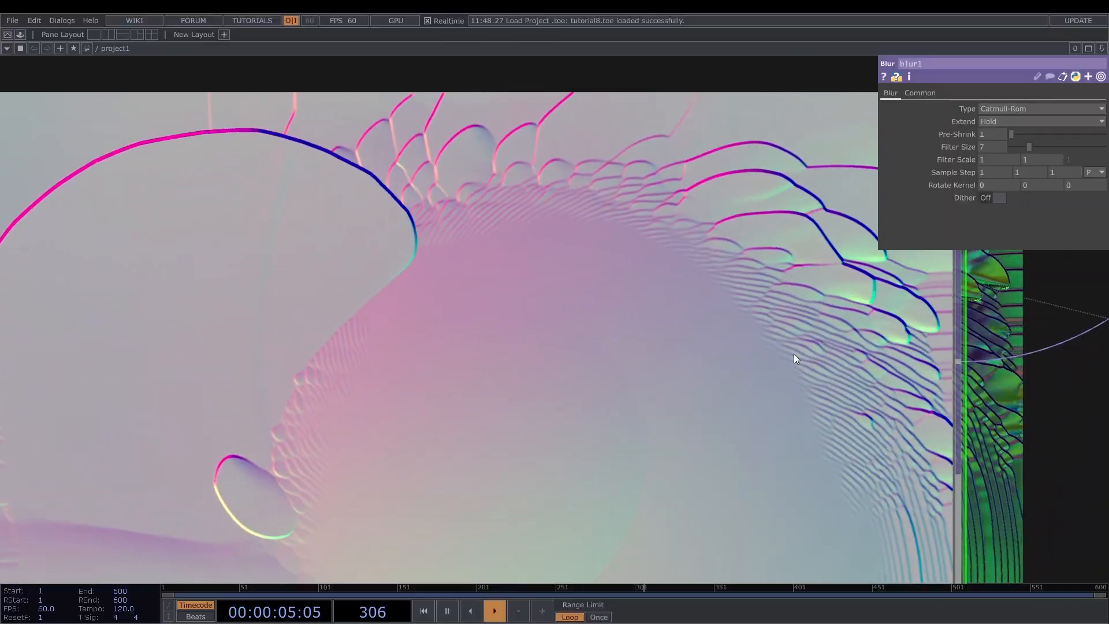
scroll(699, 286, down, 5)
scroll(696, 284, down, 2)
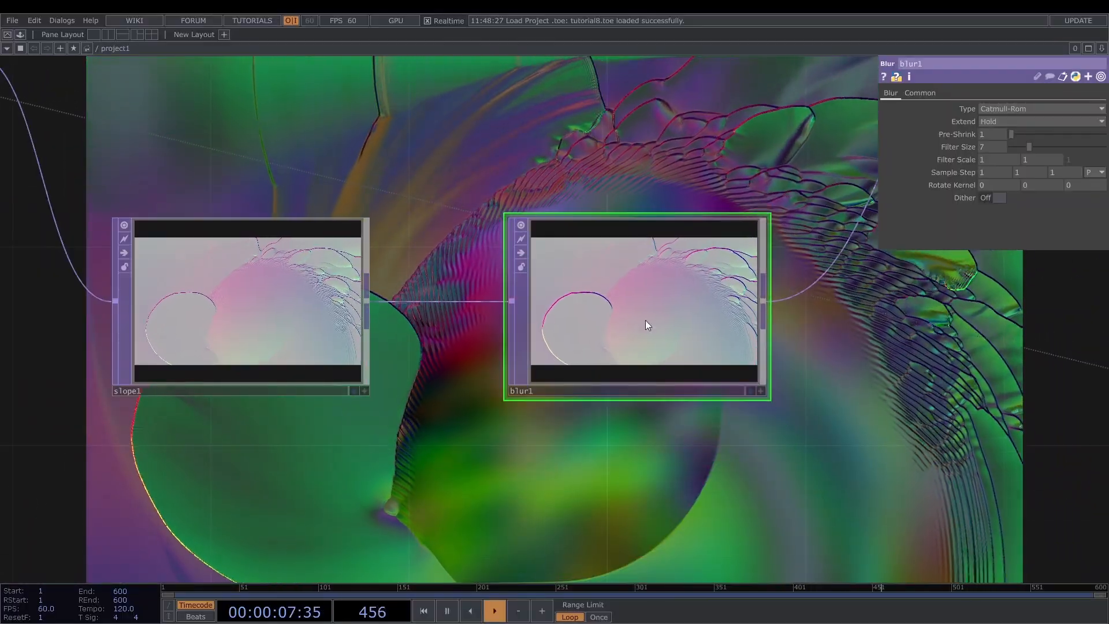
Compare the outputs of slope1 and blur1 and follow the feedback branch through transform1 and displace1.
drag(515, 171, 723, 322)
scroll(723, 323, down, 4)
drag(714, 259, 577, 218)
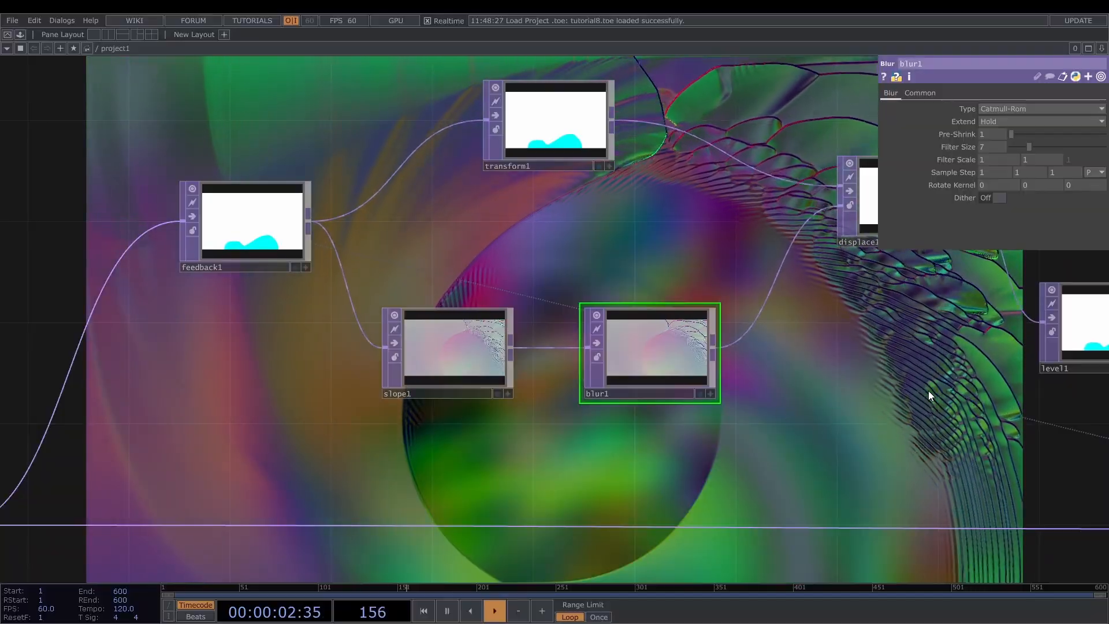
scroll(405, 335, up, 5)
scroll(566, 342, up, 3)
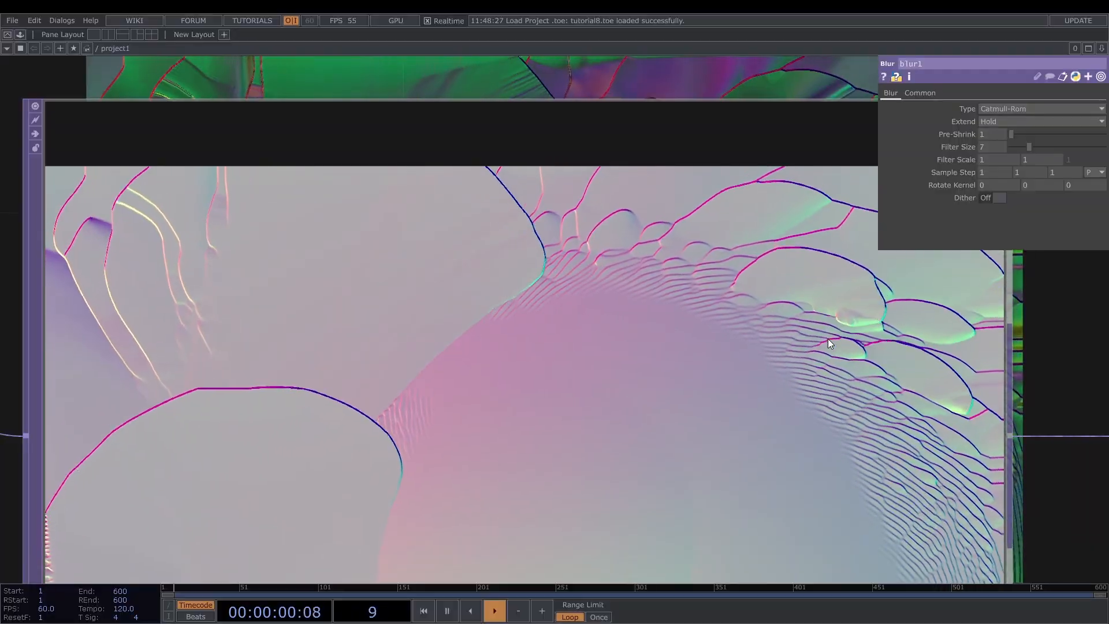
scroll(504, 240, down, 6)
drag(505, 240, 445, 258)
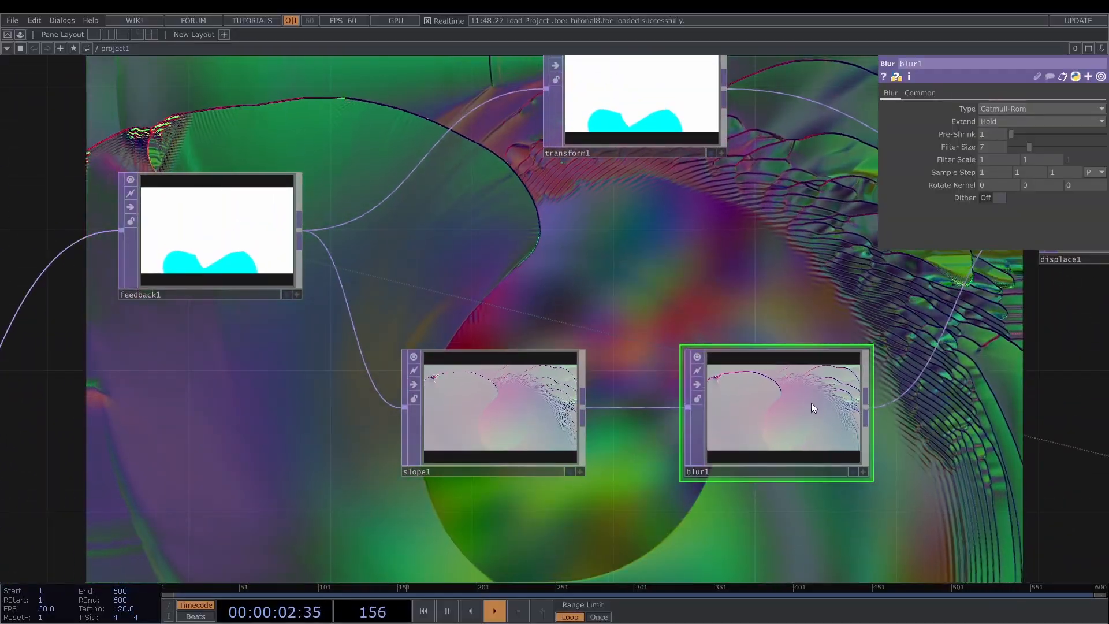
scroll(563, 419, up, 3)
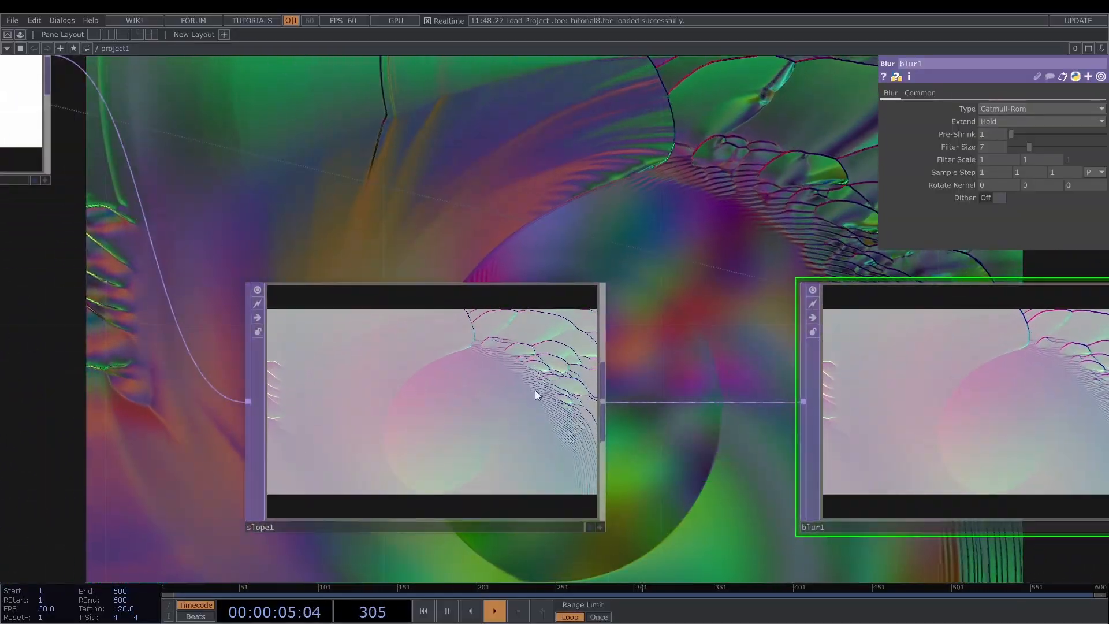
scroll(654, 312, down, 1)
scroll(695, 272, down, 3)
drag(620, 207, 418, 322)
drag(769, 429, 604, 450)
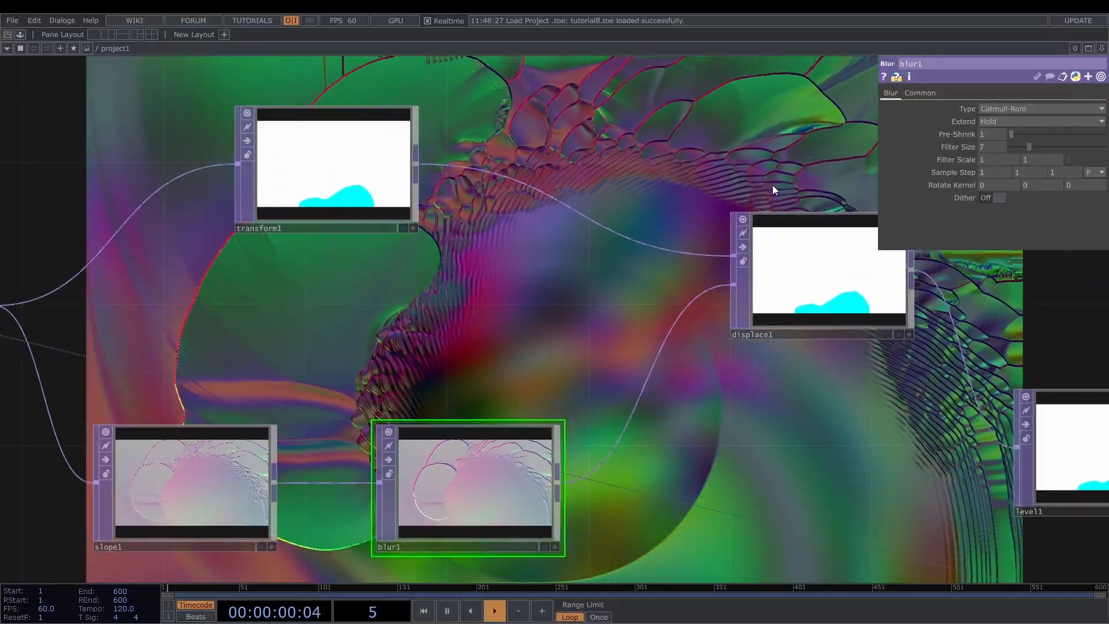
Try a Pre-Shrink of 2 on blur1 and return it to 1.
drag(741, 472, 923, 435)
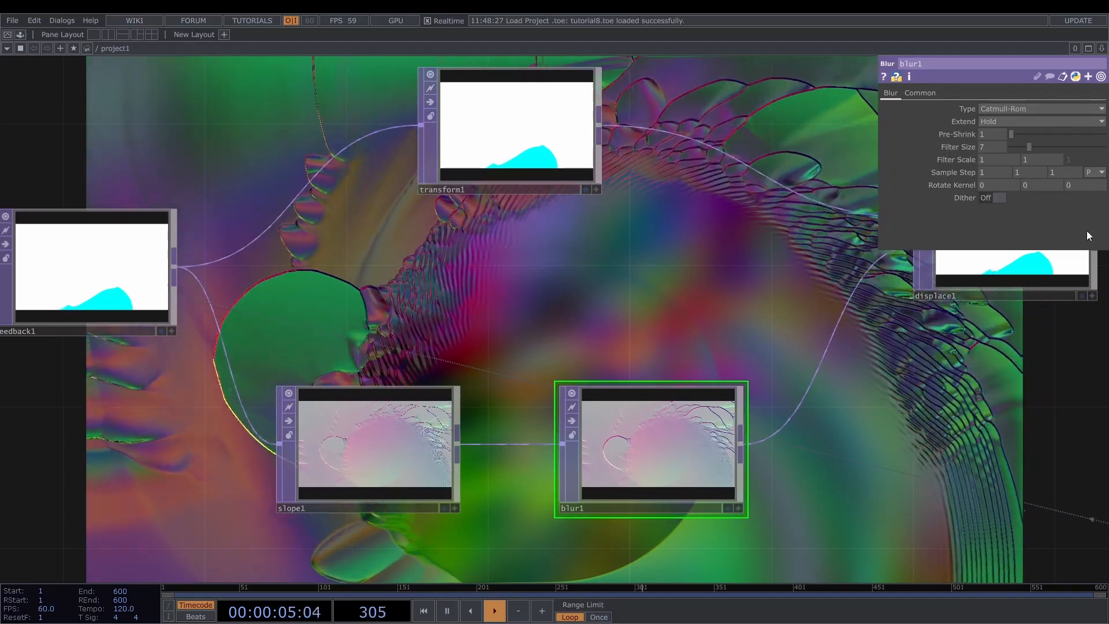
drag(1016, 132, 1024, 131)
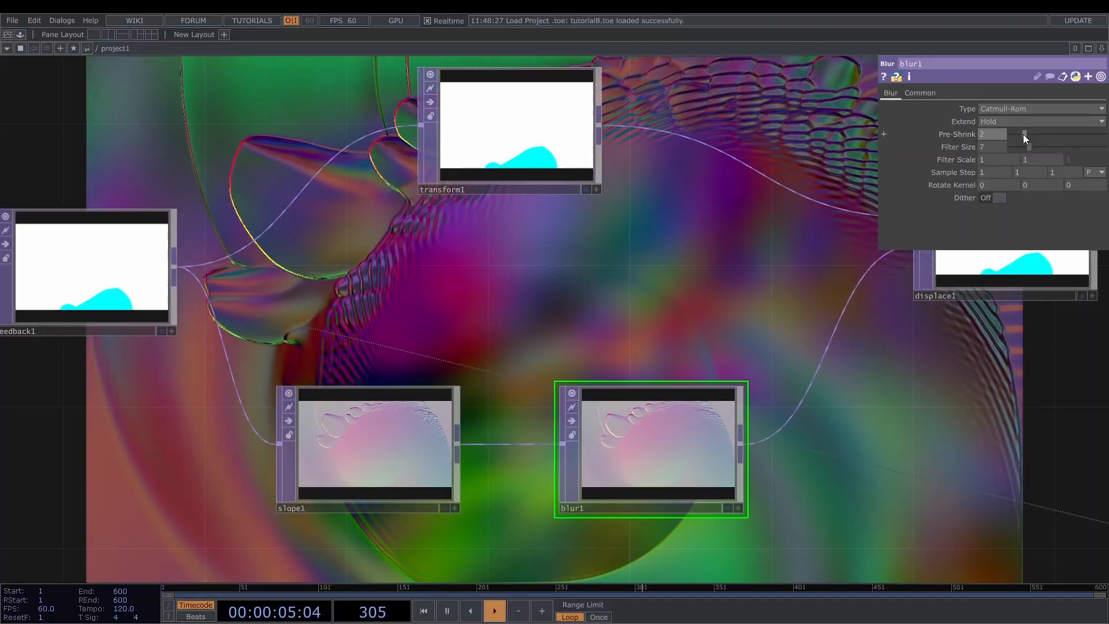
drag(1024, 134, 1012, 136)
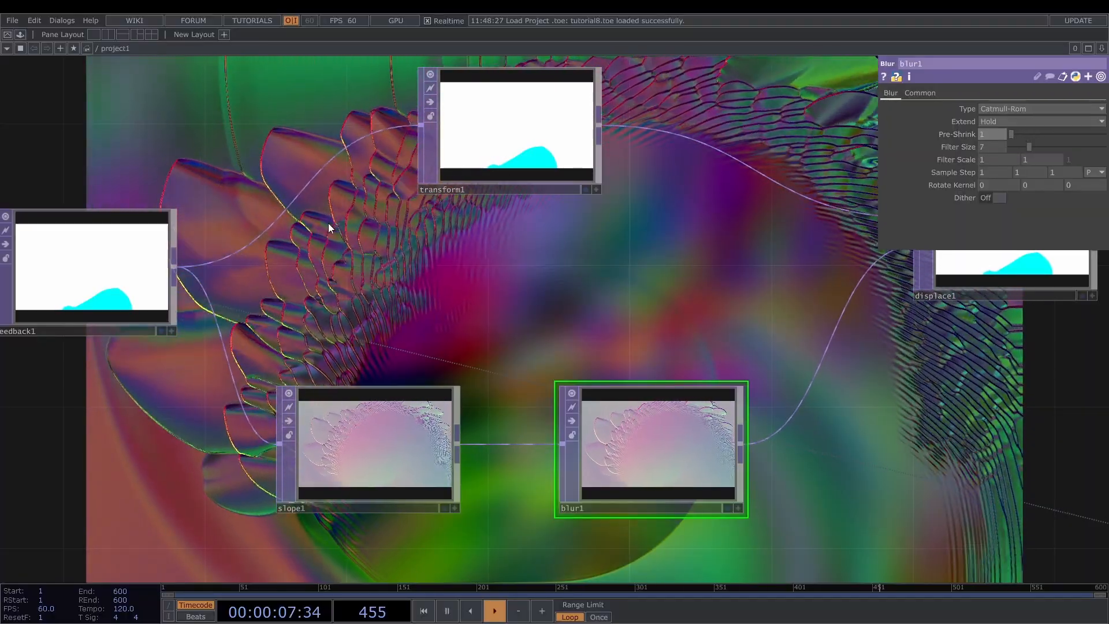
Inspect slope2's output up close and set blur1's Pre-Shrink to 2.
drag(702, 335, 481, 272)
drag(940, 413, 485, 342)
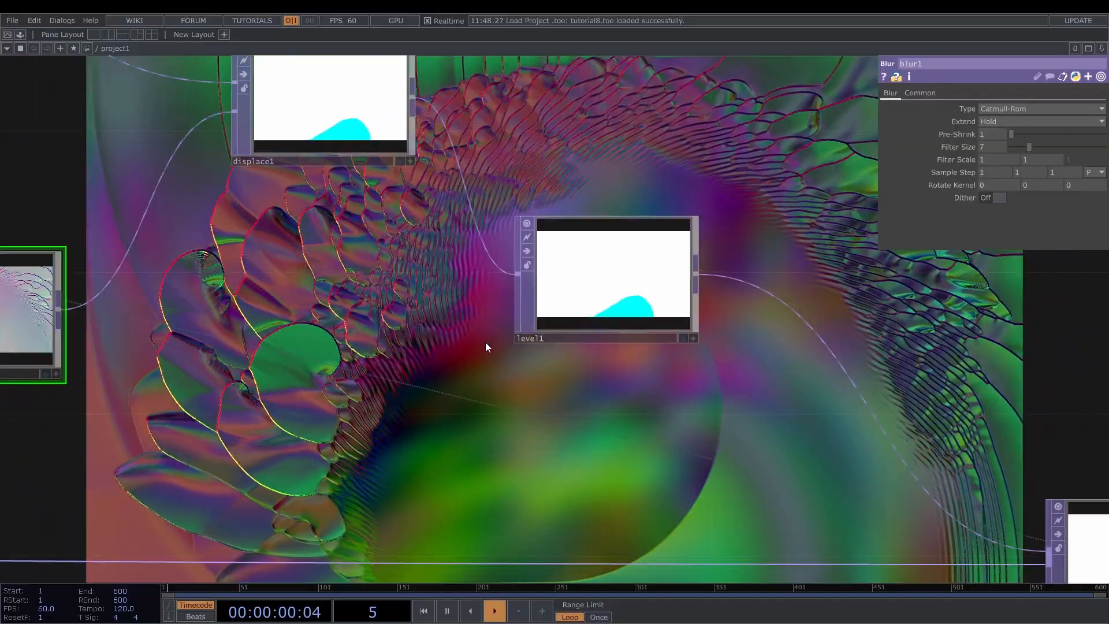
drag(852, 352, 514, 193)
drag(996, 515, 709, 457)
scroll(757, 324, up, 10)
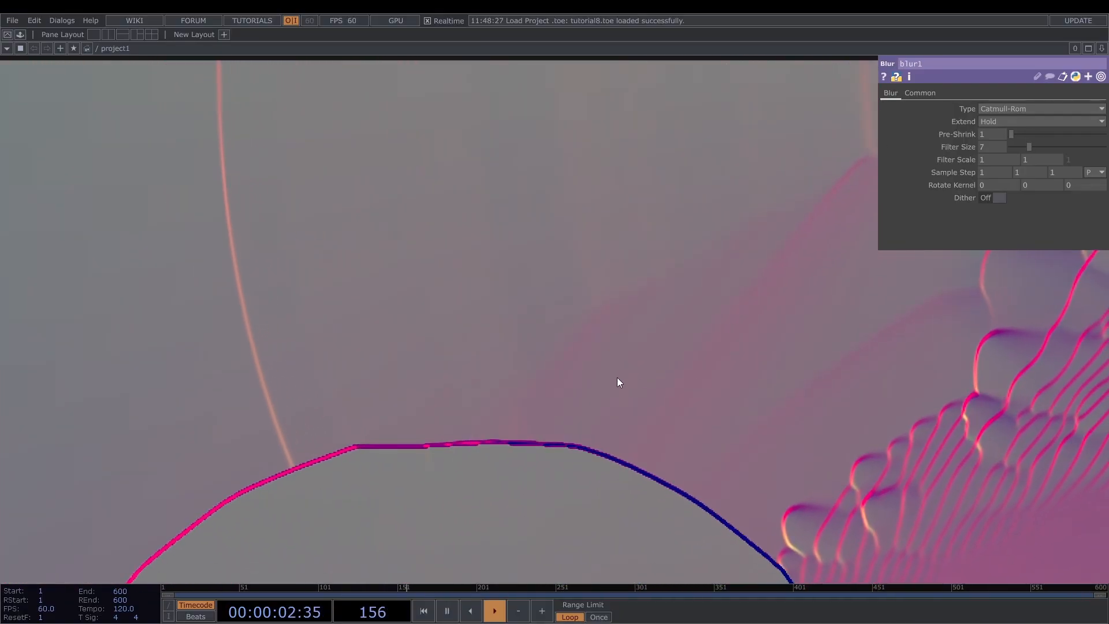
drag(996, 137, 1006, 136)
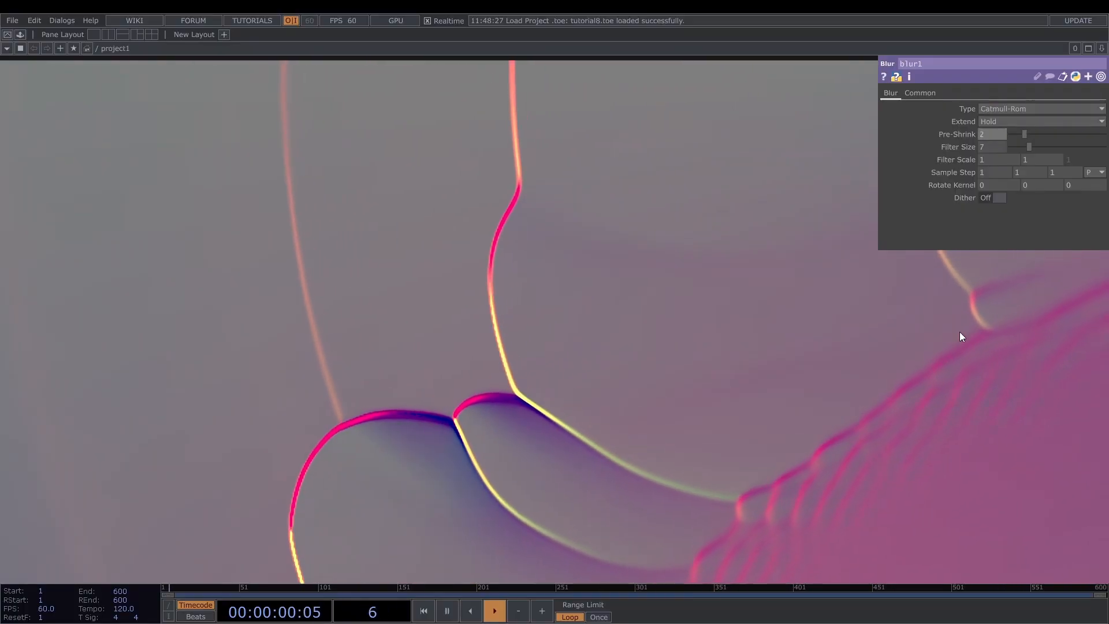
scroll(843, 309, down, 3)
scroll(842, 310, down, 5)
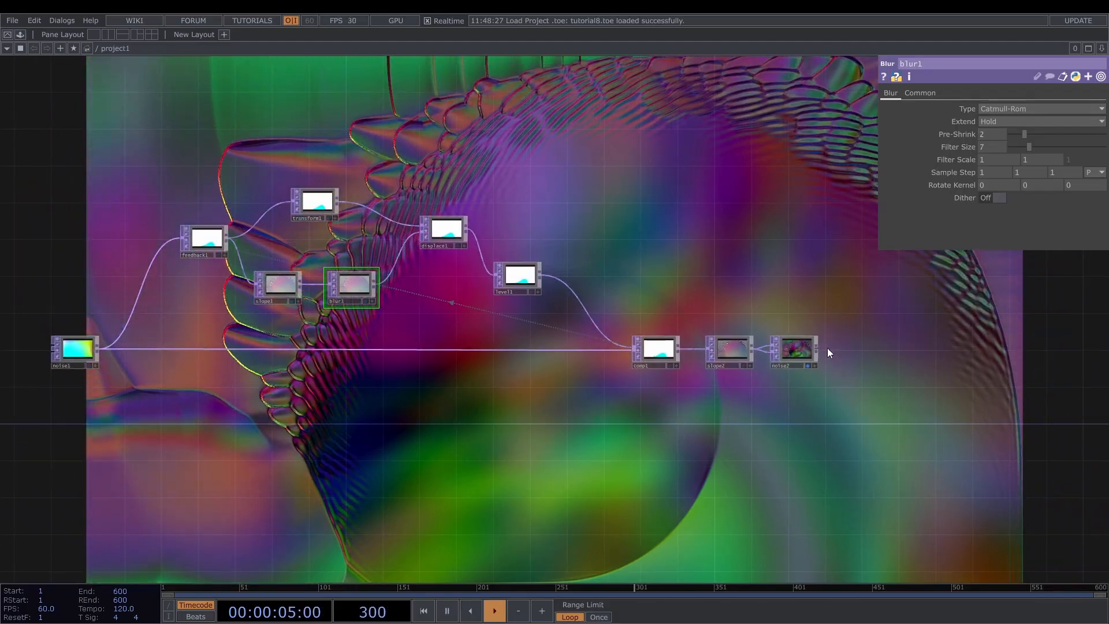
Set noise2's Exponent to 0.88 and raise its Amplitude to about 1.11.
click(800, 349)
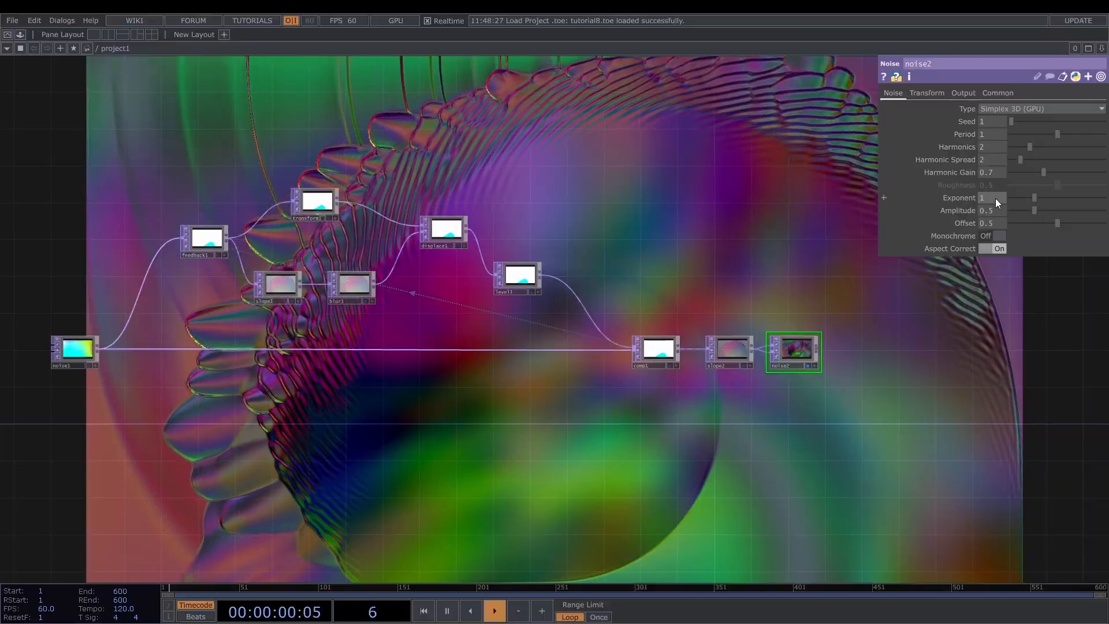
middle_drag(995, 199, 984, 198)
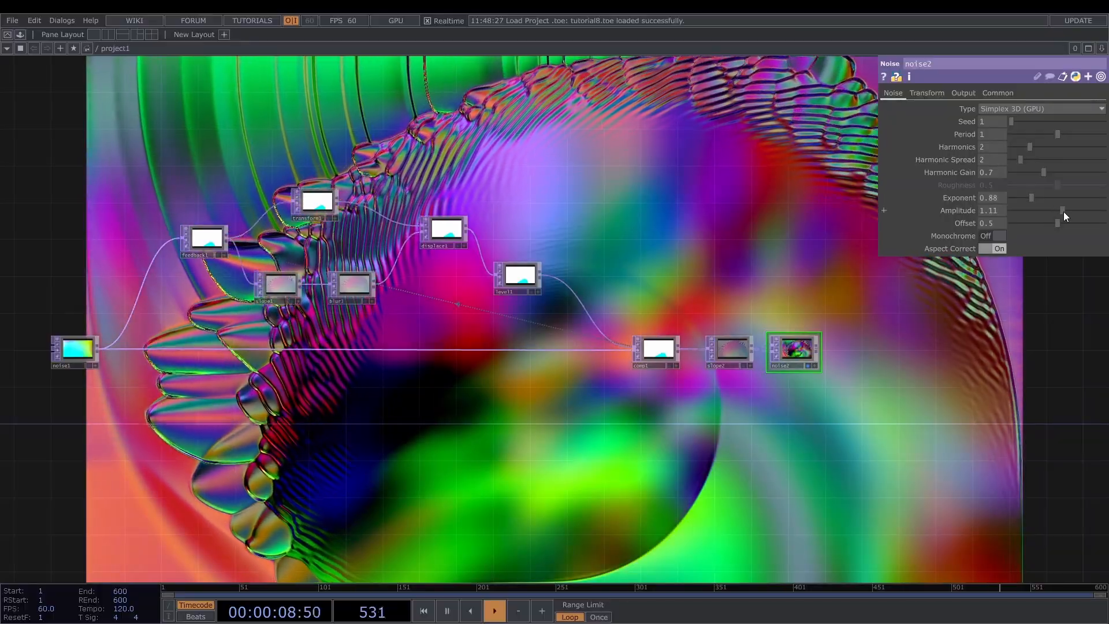
mouse_move(994, 210)
middle_down()
mouse_move(1003, 213)
mouse_move(990, 219)
middle_up()
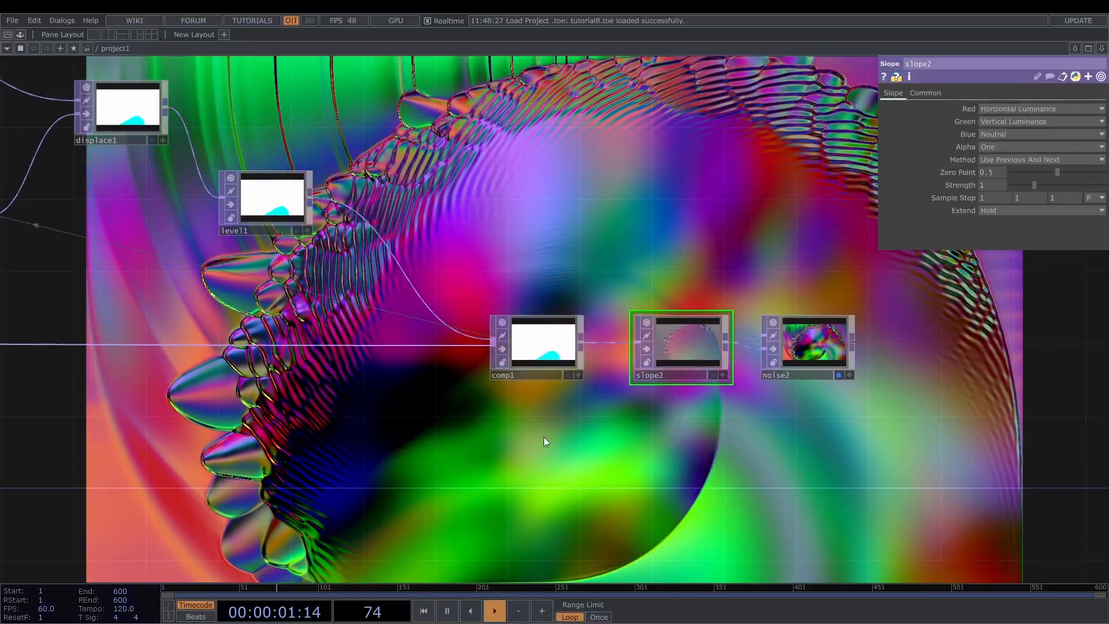
Set slope2's Zero Point to 0.67 and its Strength to 0.8.
scroll(659, 360, up, 5)
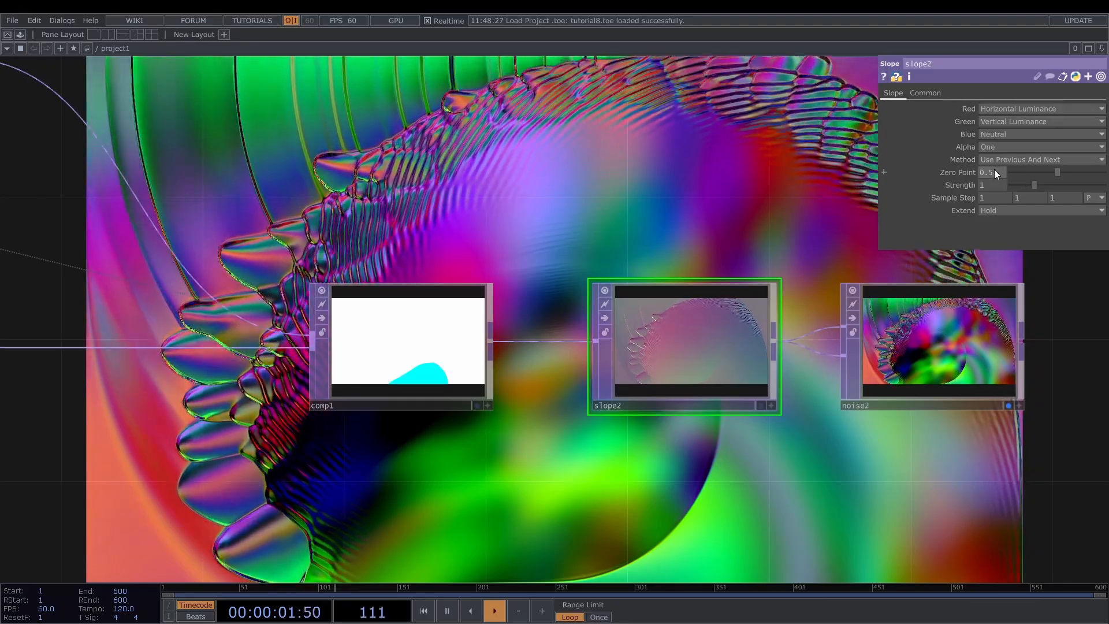
middle_drag(994, 168, 996, 152)
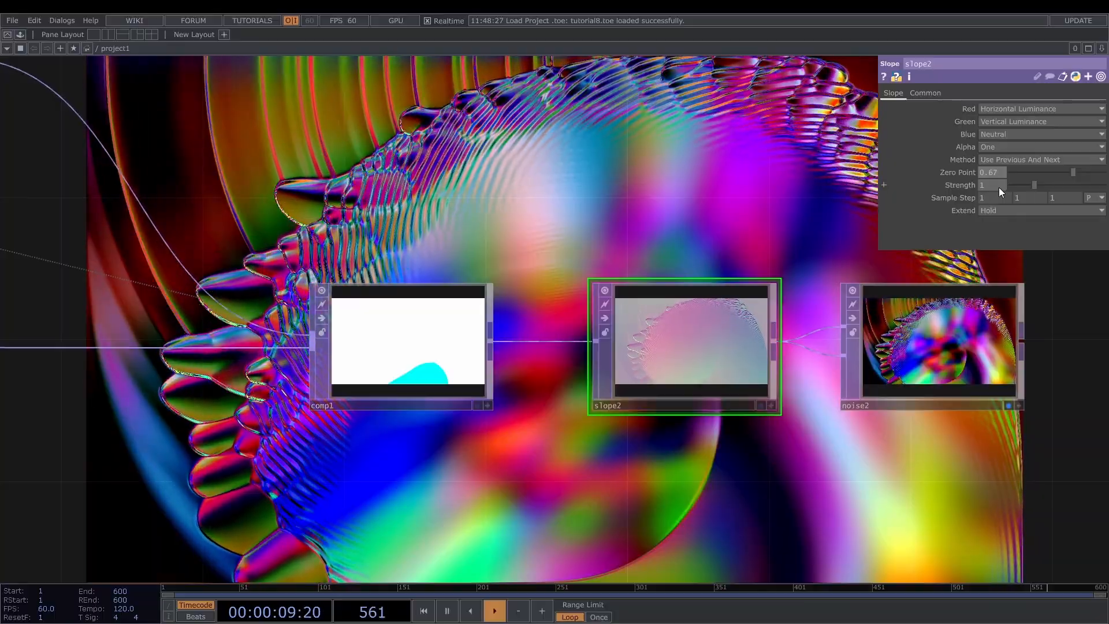
middle_drag(999, 187, 994, 173)
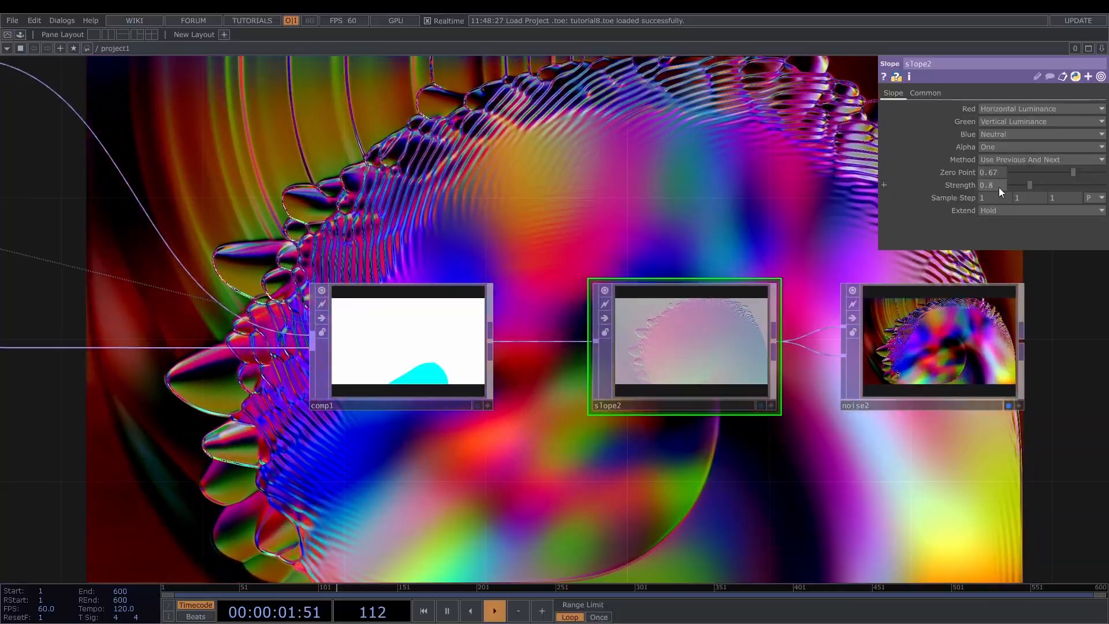
Check slope2's non-default parameters and set its Green channel to Neutral and Blue to Vertical Luminance.
click(1100, 76)
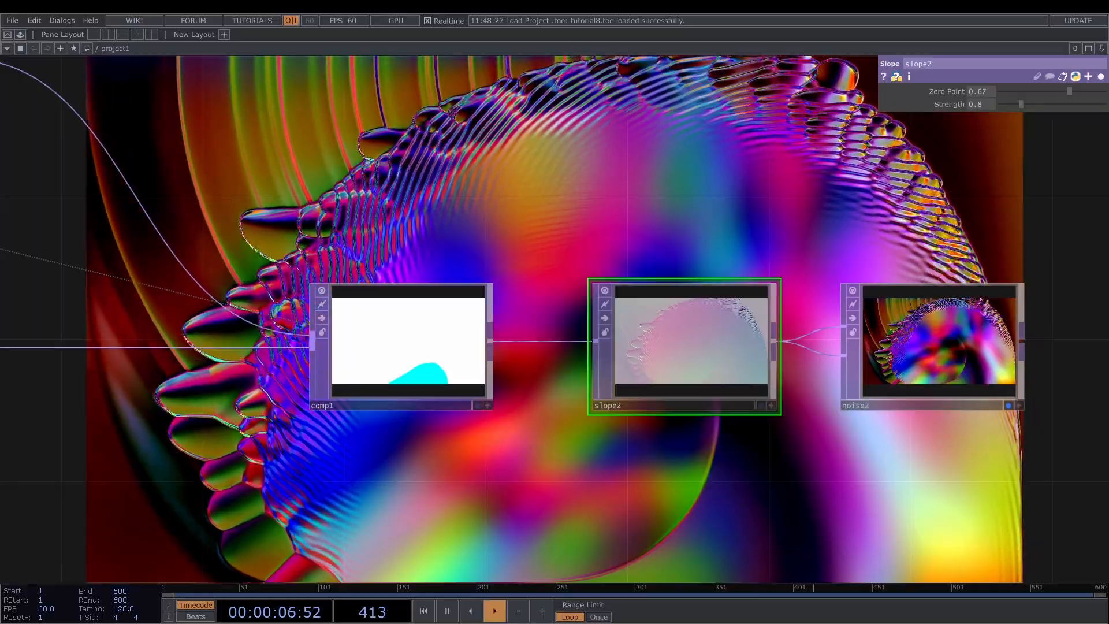
click(1101, 76)
click(996, 118)
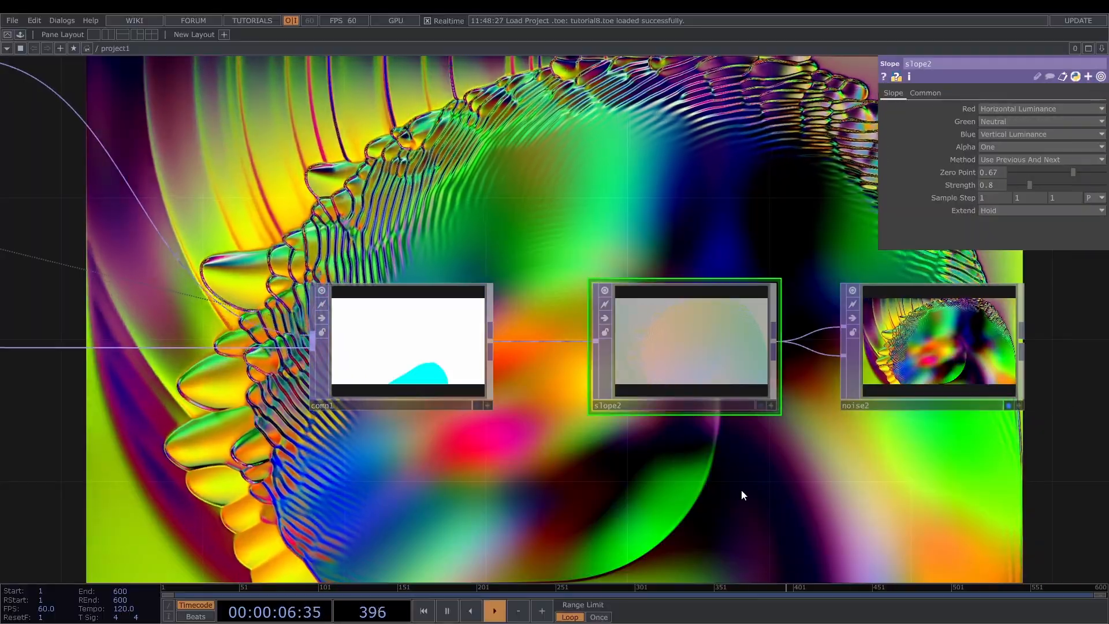
scroll(745, 476, down, 3)
scroll(749, 469, down, 2)
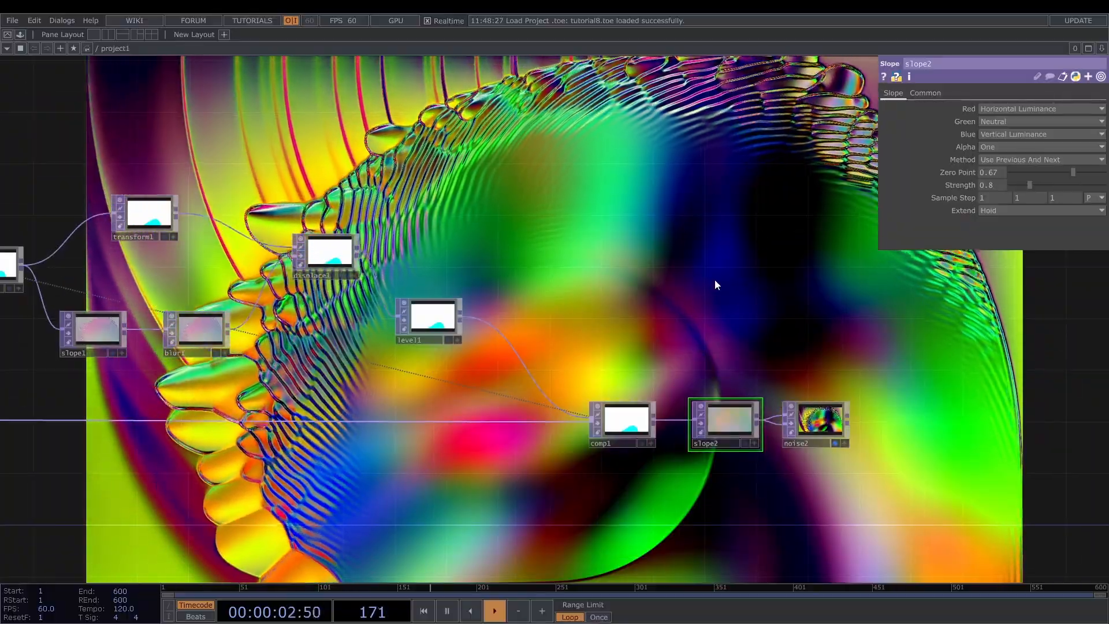
Set noise1's Period to 7.
scroll(807, 250, down, 4)
scroll(615, 405, up, 3)
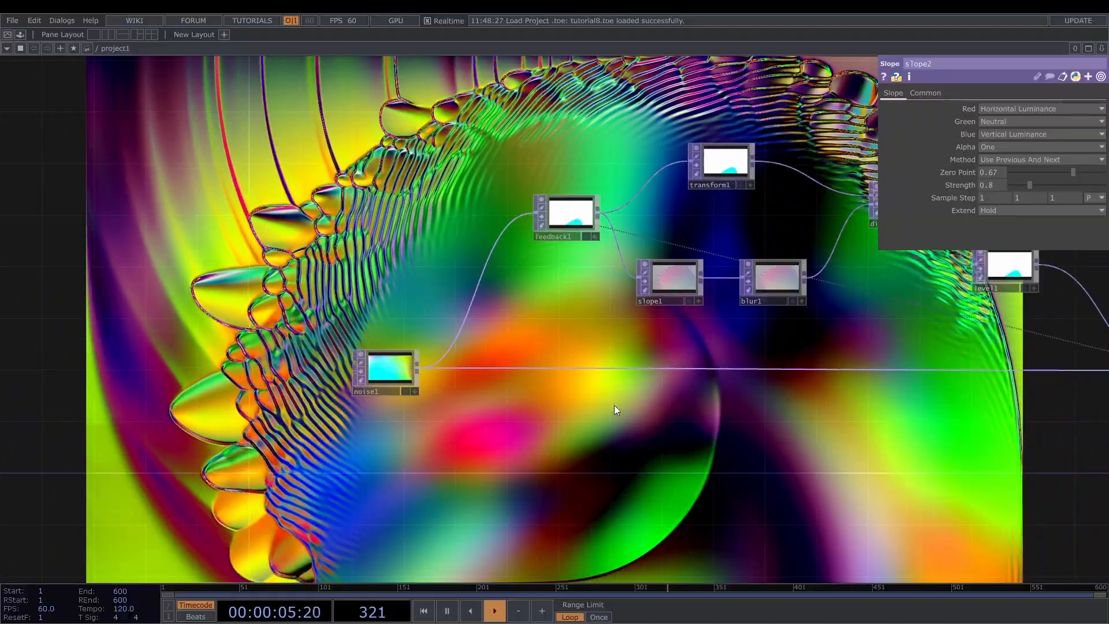
click(382, 368)
click(893, 93)
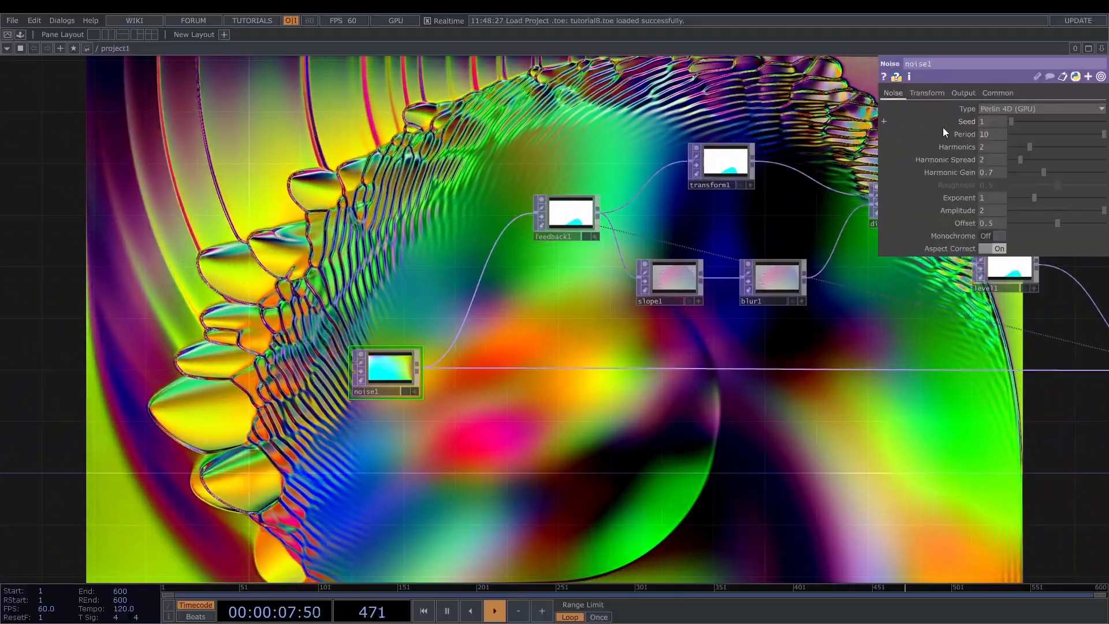
drag(991, 134, 987, 112)
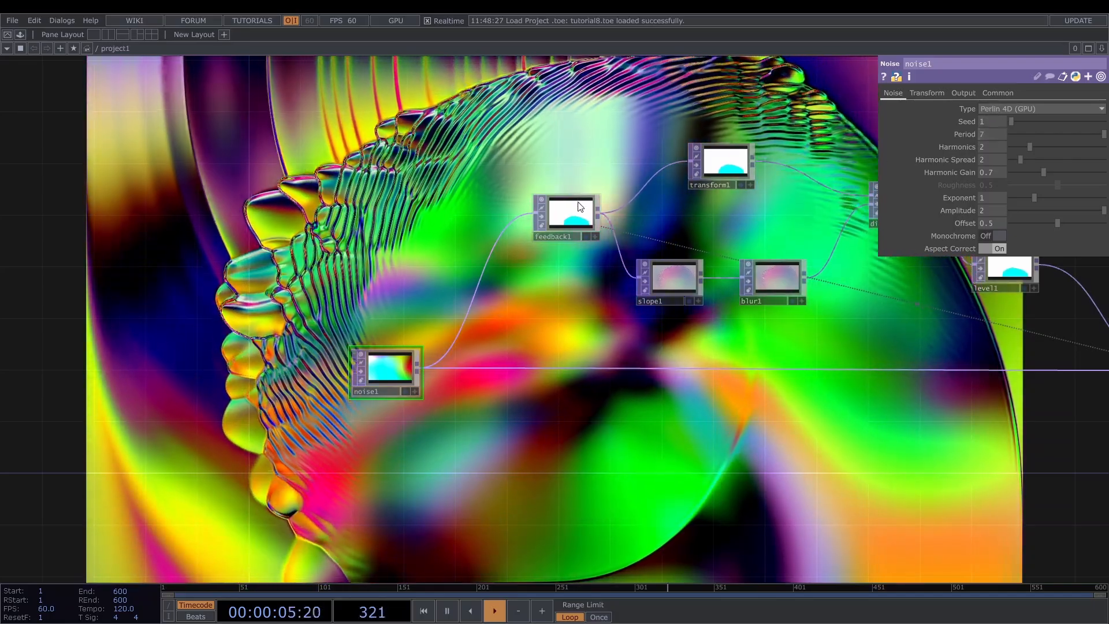
Reset the feedback loop by pulsing feedback1's Reset parameter.
click(567, 215)
click(1029, 121)
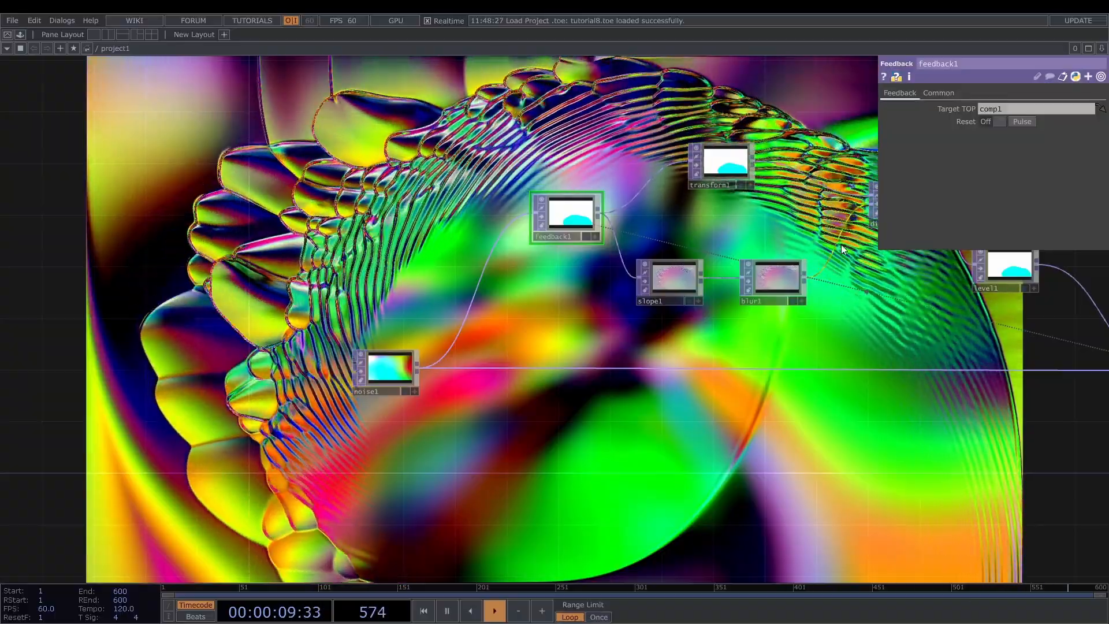
drag(822, 353, 731, 389)
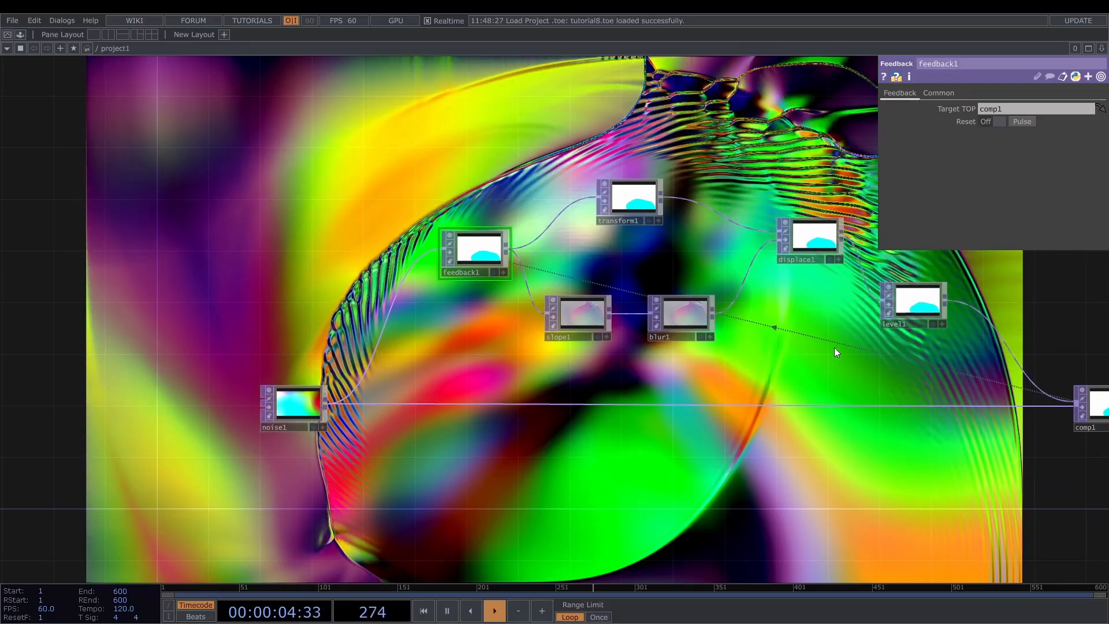
Raise noise1's Harmonics to 4 and fine-tune its Exponent.
click(307, 402)
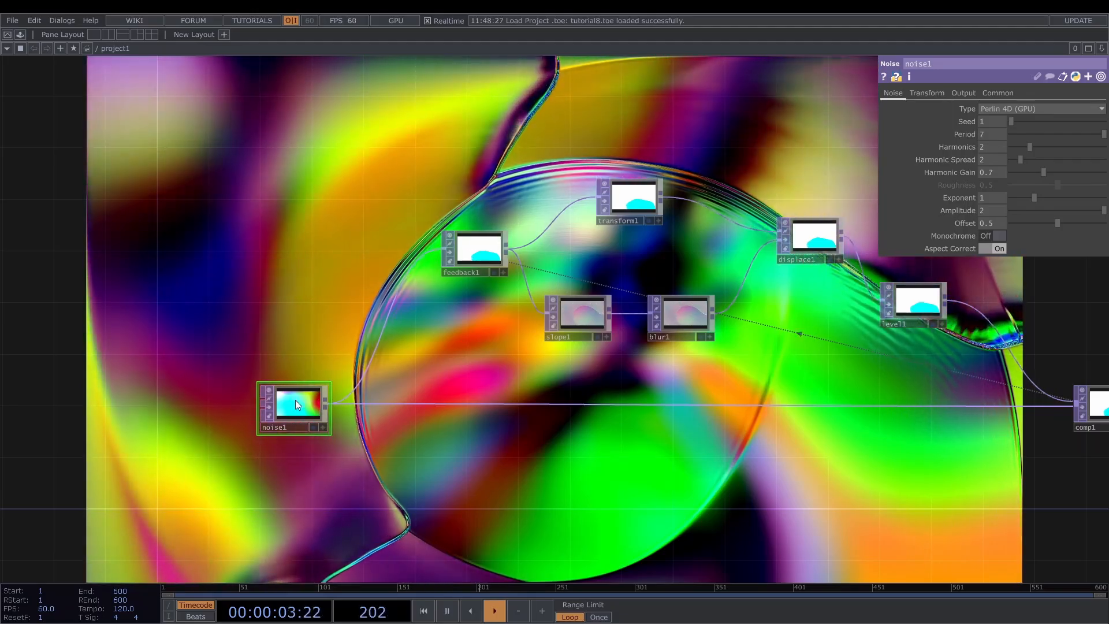
drag(329, 273, 521, 247)
scroll(458, 282, up, 5)
drag(458, 283, 537, 227)
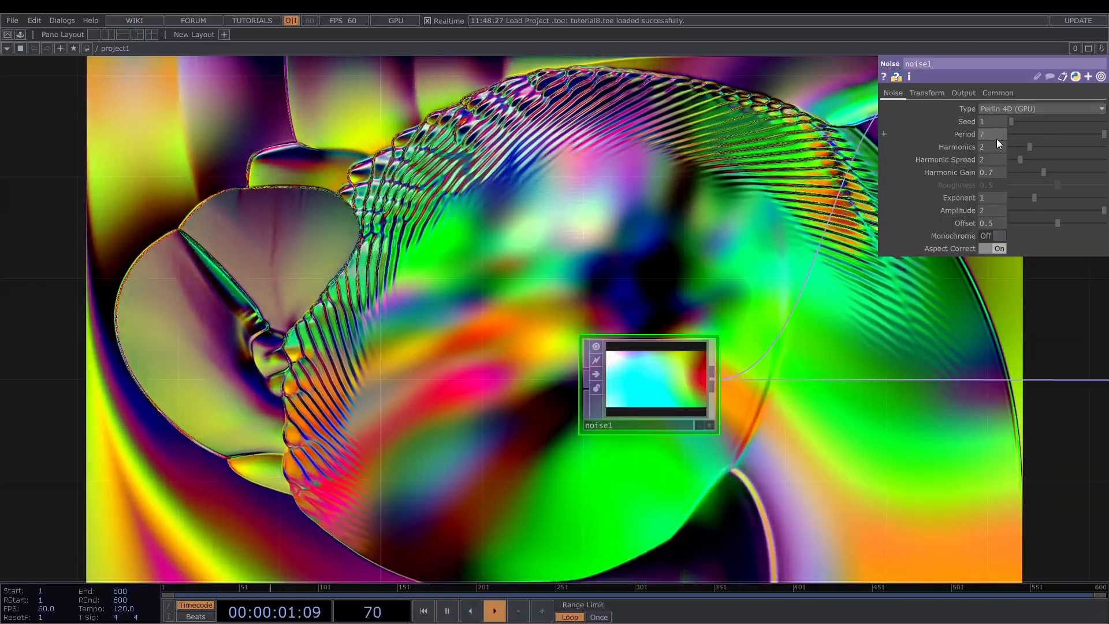
mouse_move(996, 138)
middle_down()
mouse_move(1004, 150)
mouse_move(1034, 151)
mouse_move(993, 142)
middle_up()
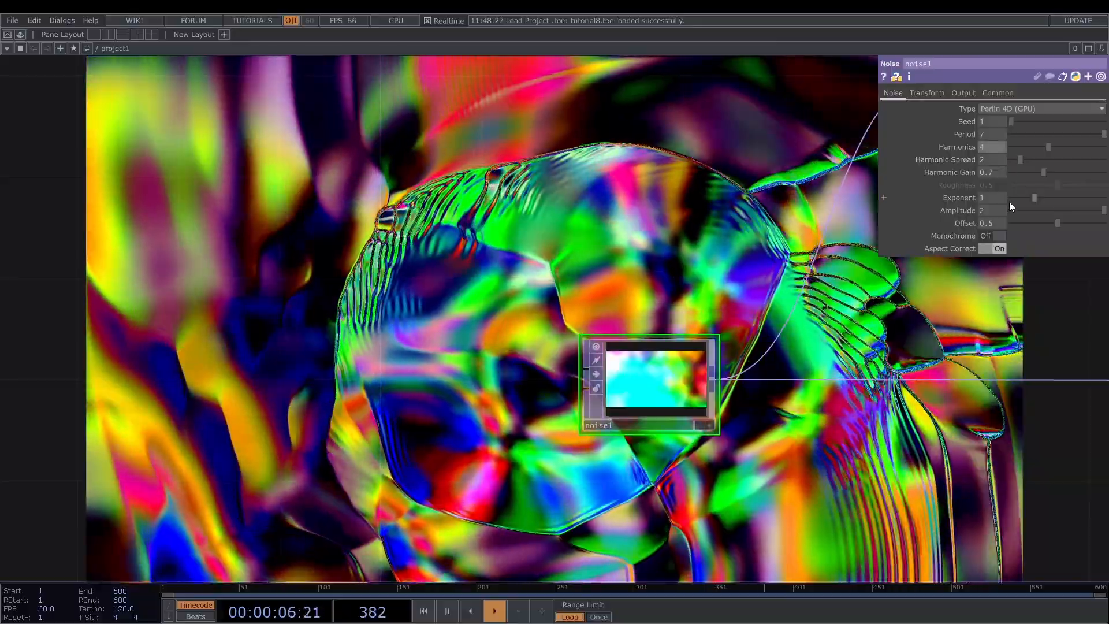
middle_drag(1009, 202, 981, 201)
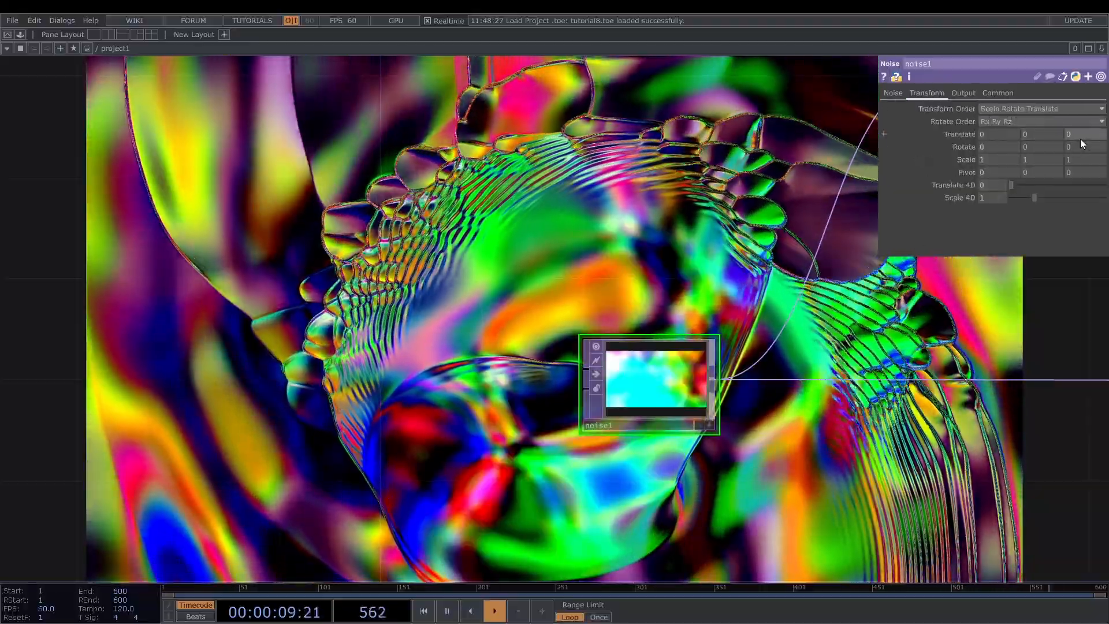
Animate noise1's Z translation with the expression absTime.seconds*0.05.
click(1080, 136)
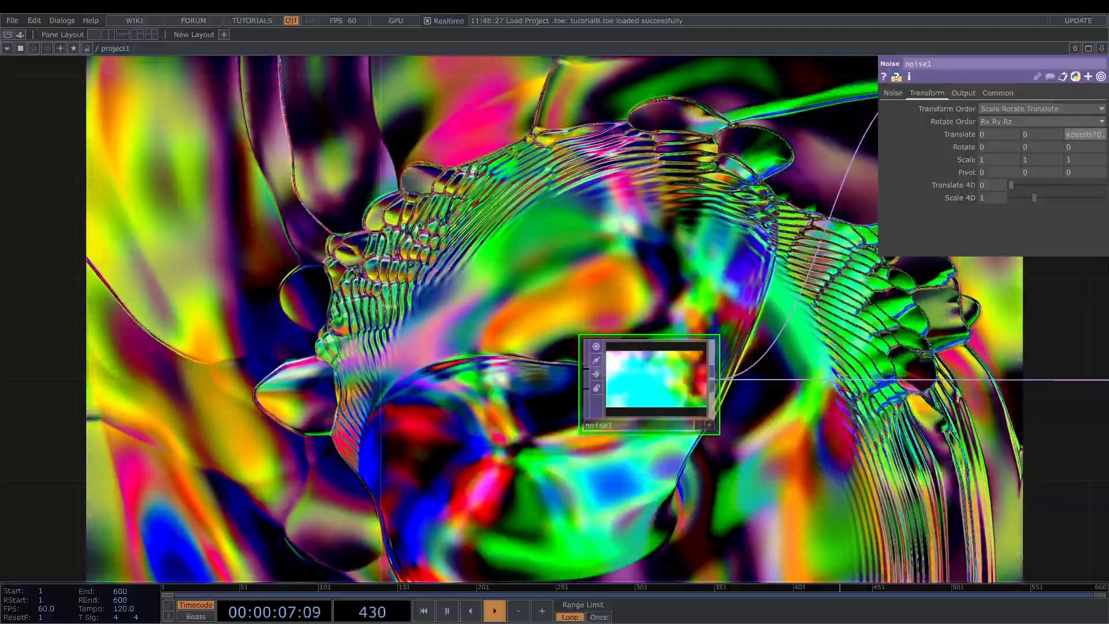
key(Return)
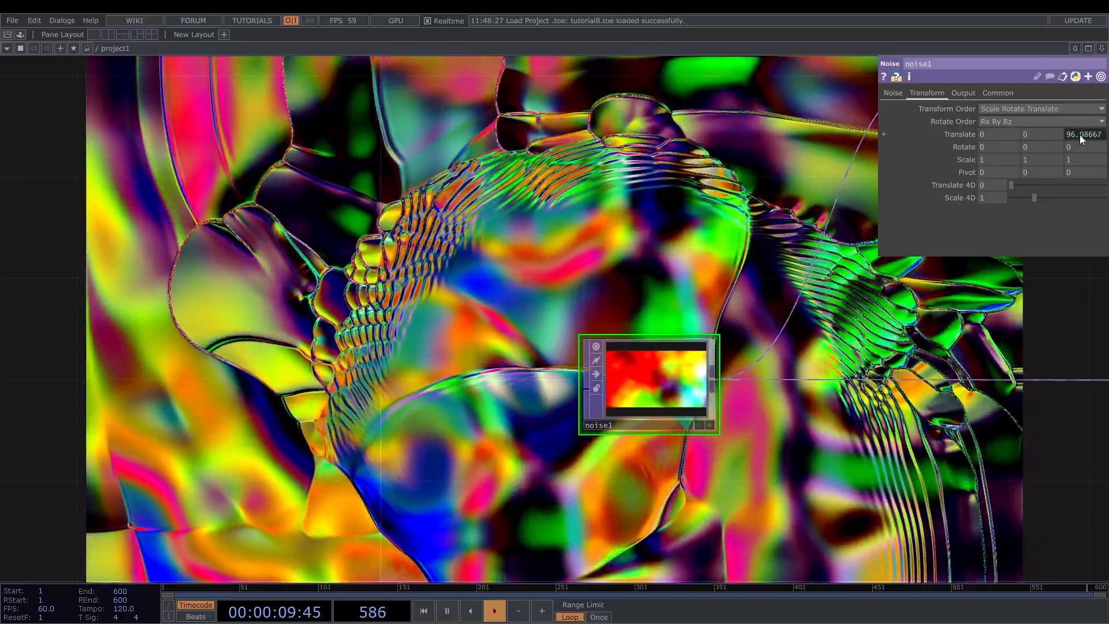
click(1080, 136)
click(1084, 168)
key(BackSpace)
text(05)
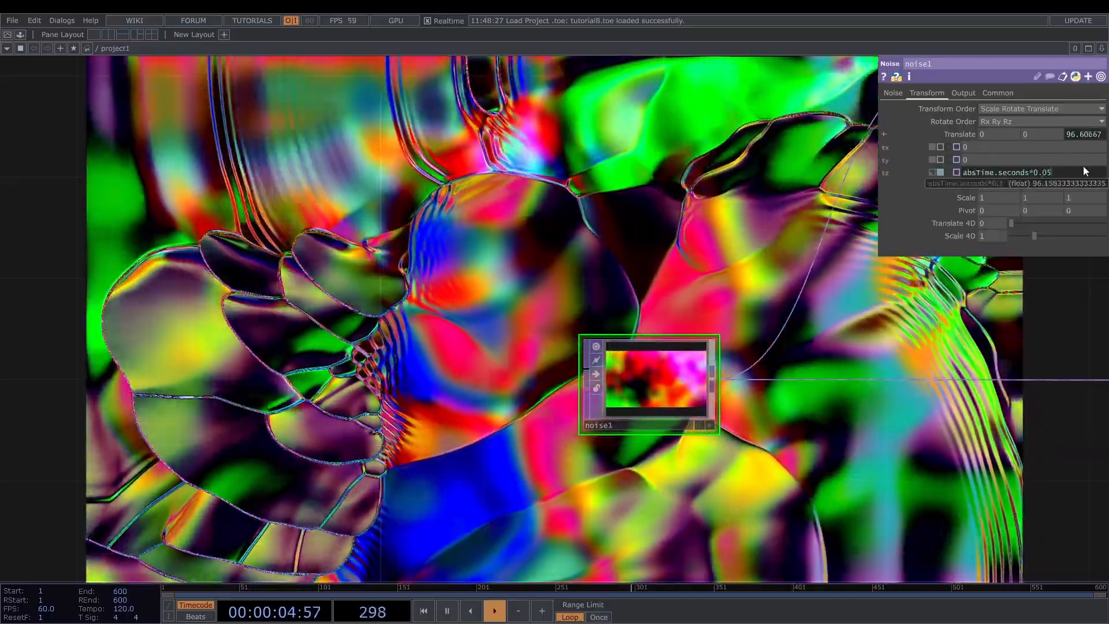
key(Return)
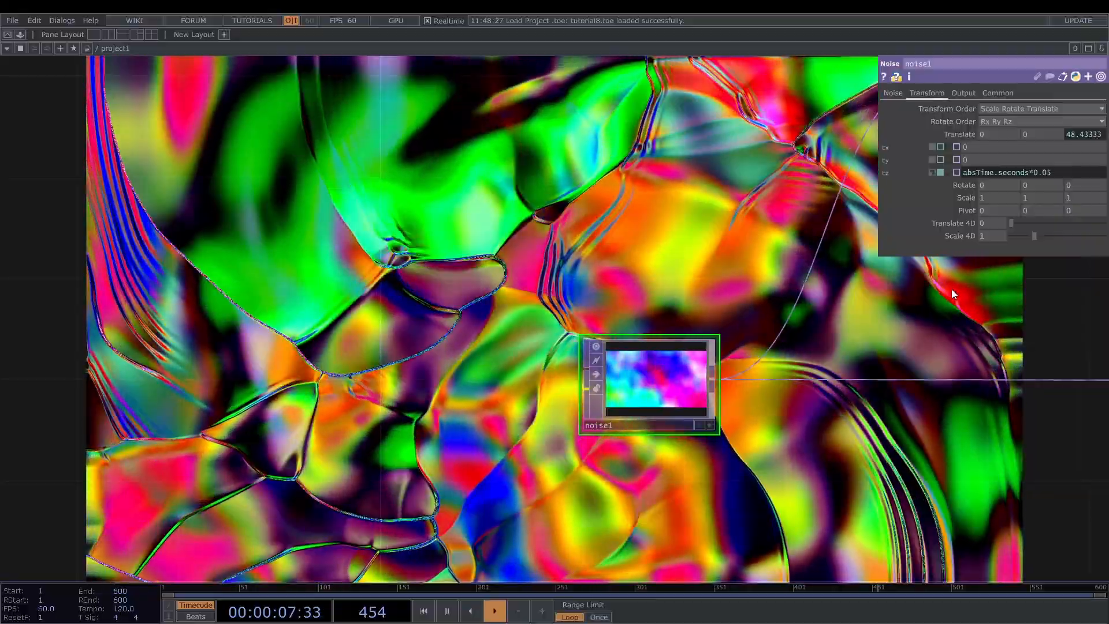
Change the compositing operation of comp1.
drag(952, 290, 764, 321)
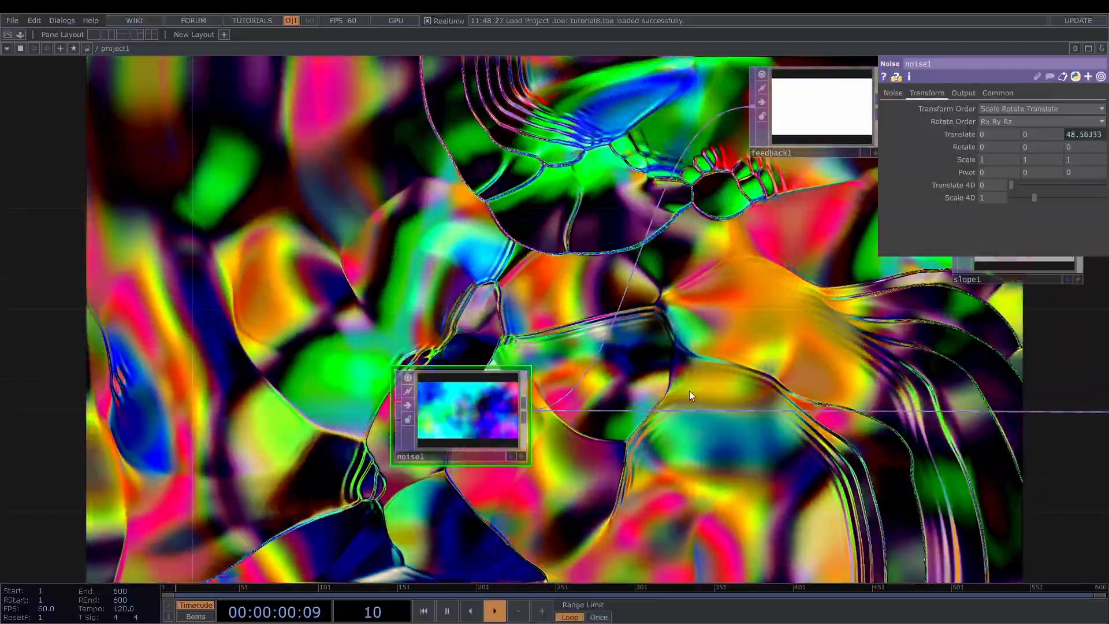
drag(688, 390, 632, 397)
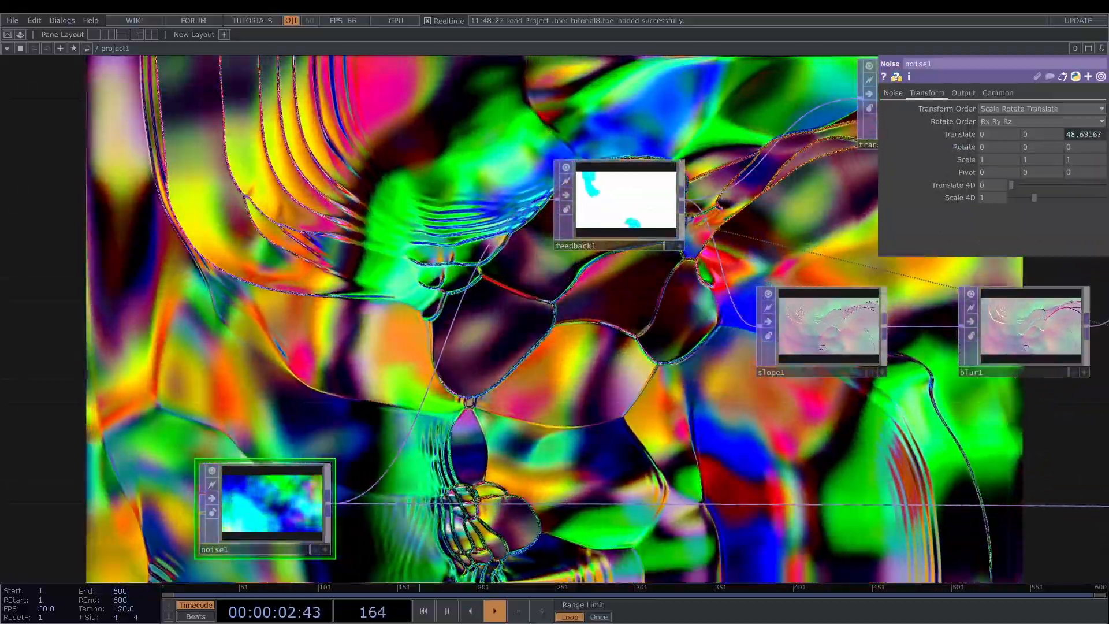
scroll(612, 283, down, 5)
drag(676, 398, 379, 385)
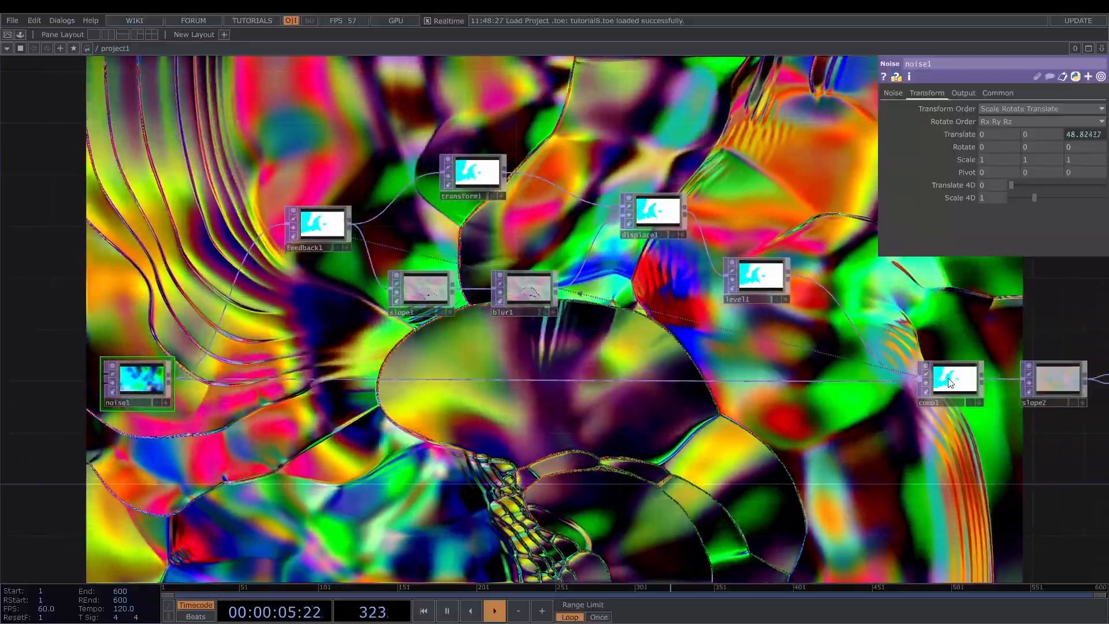
click(950, 383)
click(1050, 160)
click(993, 276)
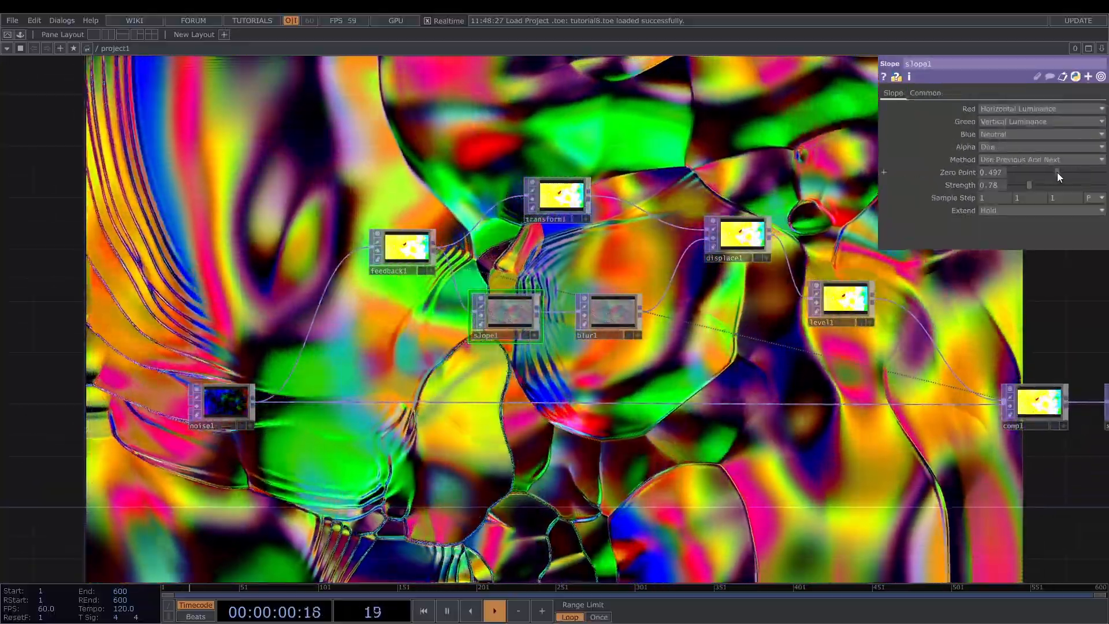
Set slope1's Zero Point to about 0.561 and its Strength to 4.
drag(1057, 172, 1063, 171)
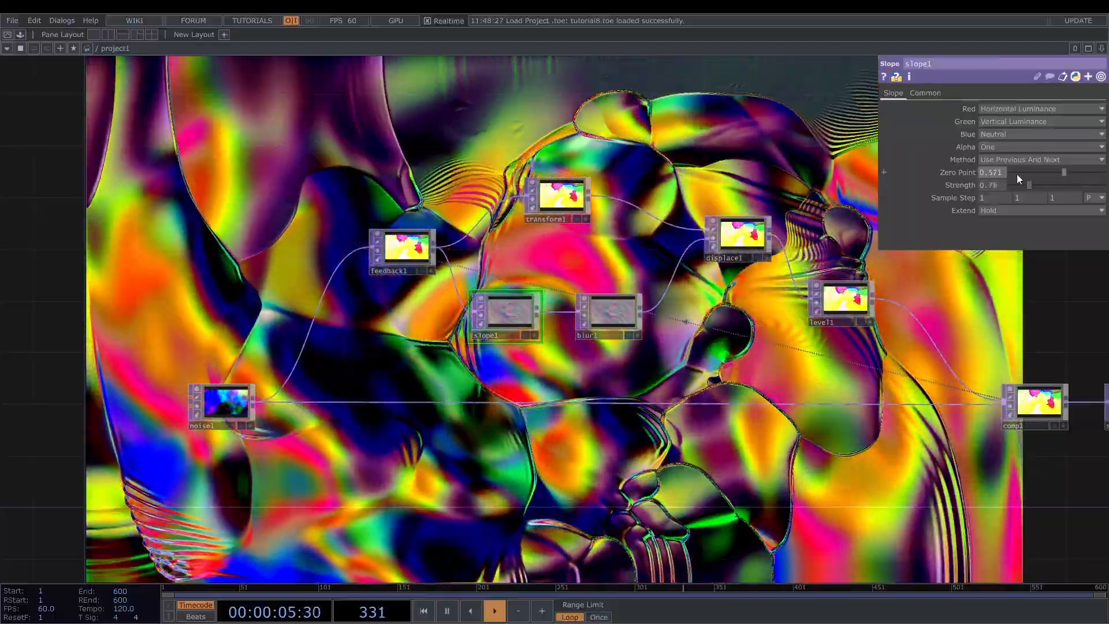
middle_drag(1002, 174, 984, 184)
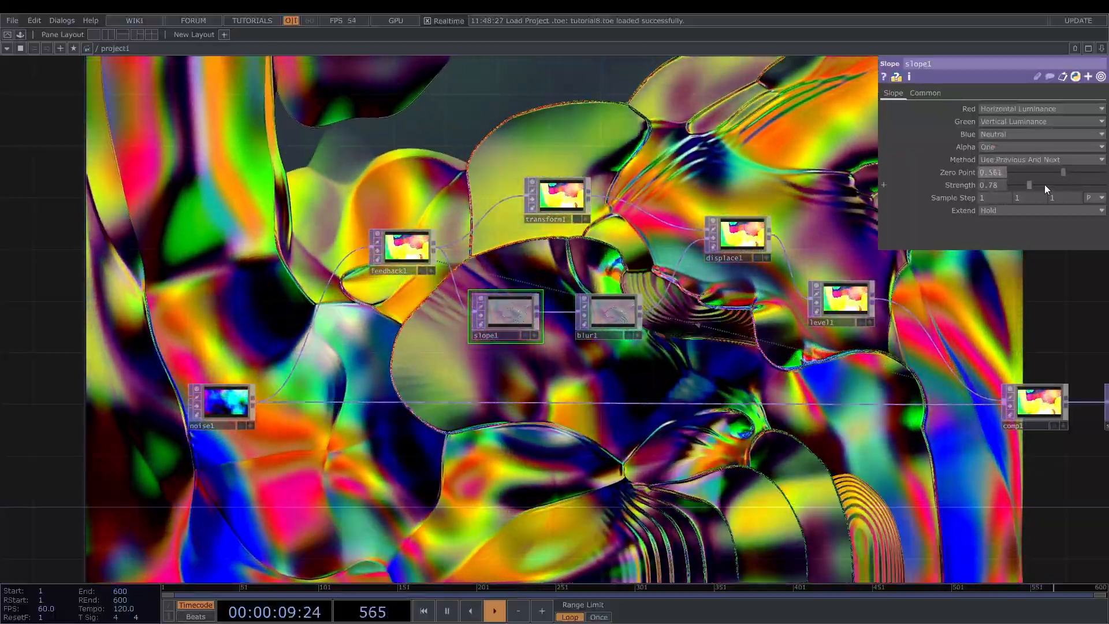
drag(1044, 184, 1107, 185)
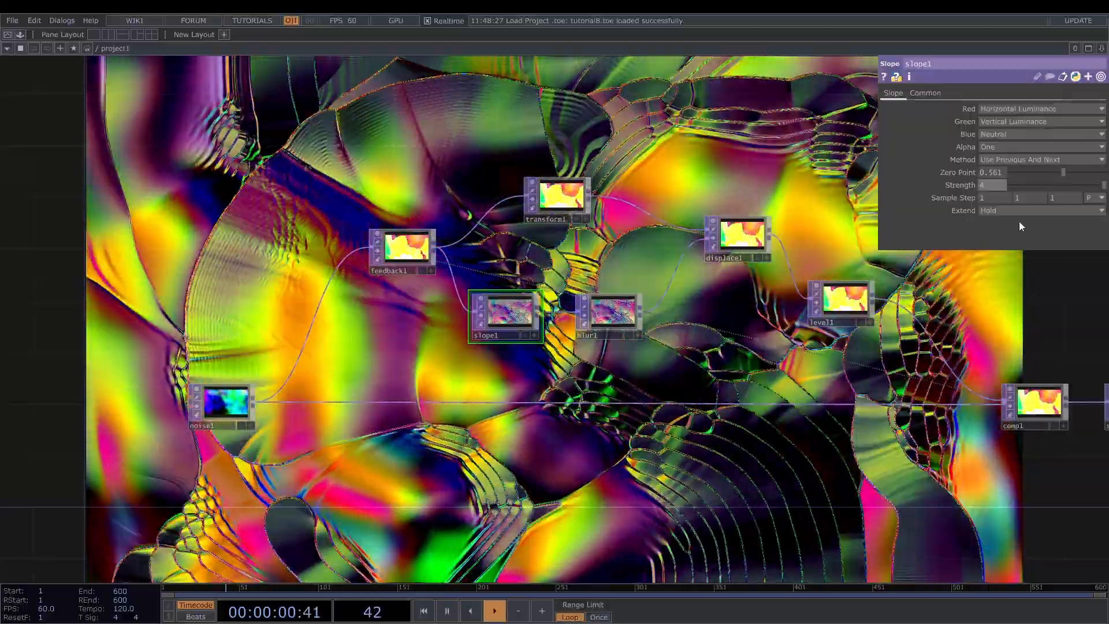
Inspect slope1's output up close and set blur1's Filter Size to 32.
scroll(468, 338, up, 5)
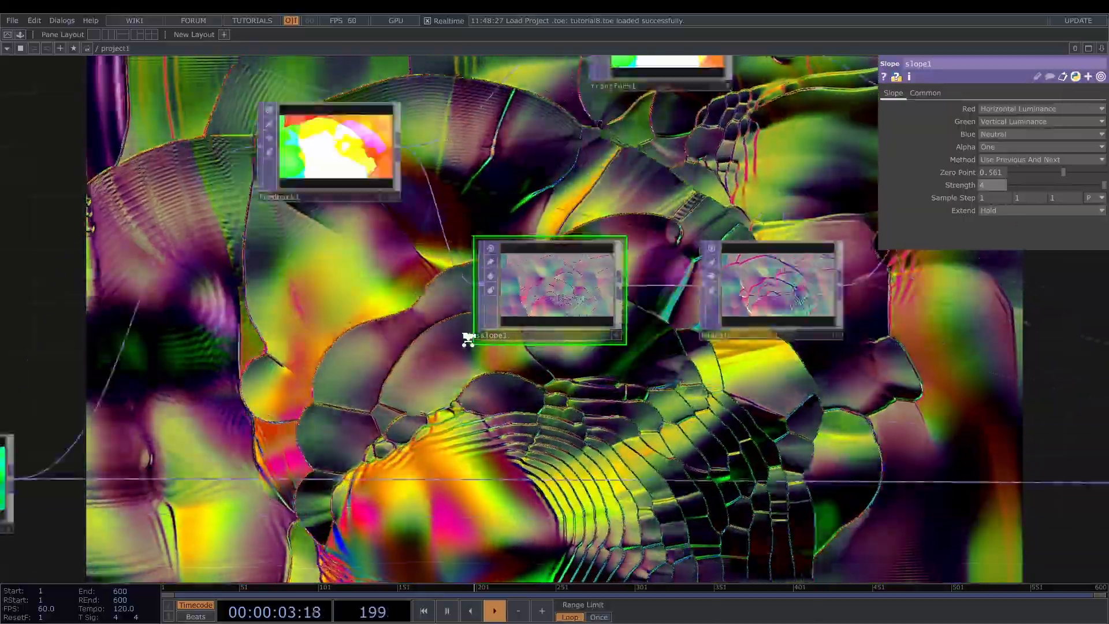
scroll(508, 321, up, 10)
scroll(770, 196, down, 9)
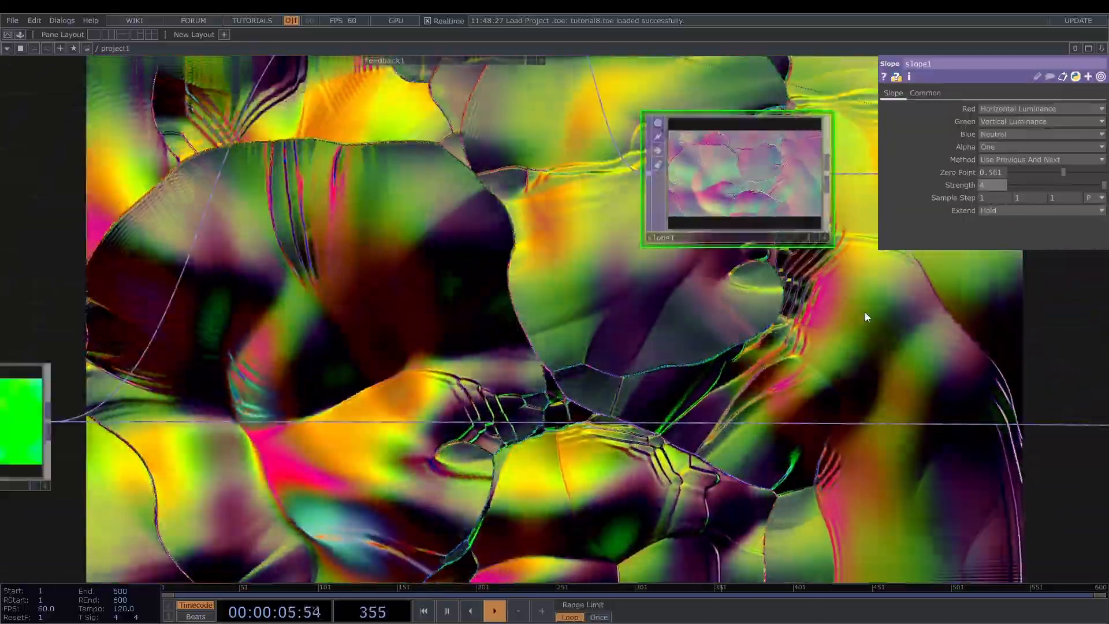
drag(865, 316, 567, 432)
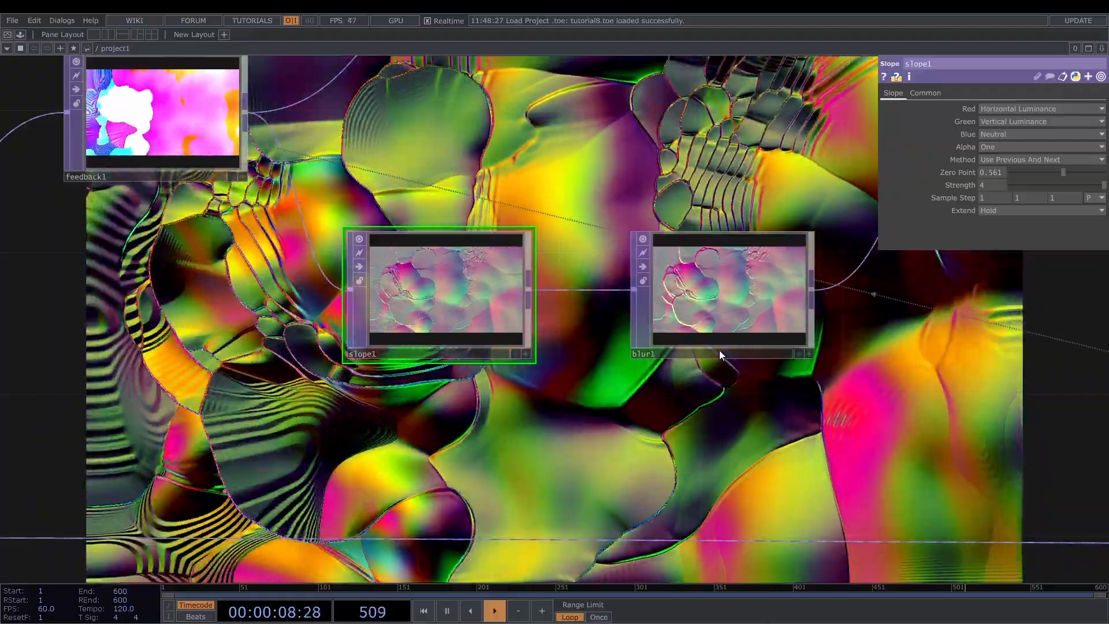
click(719, 350)
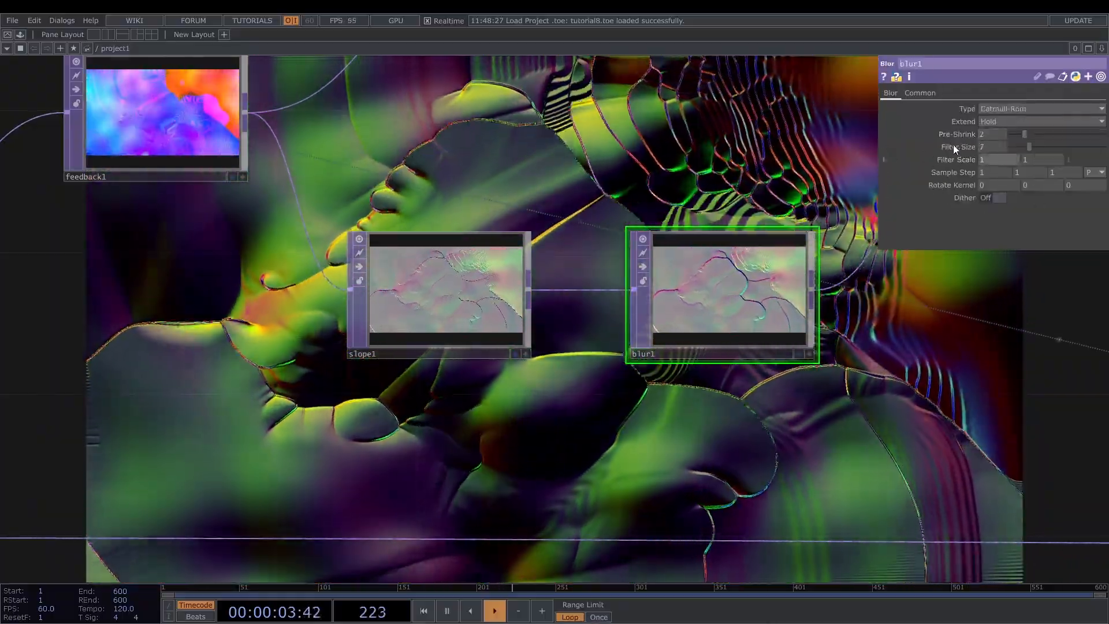
drag(1025, 147, 1105, 160)
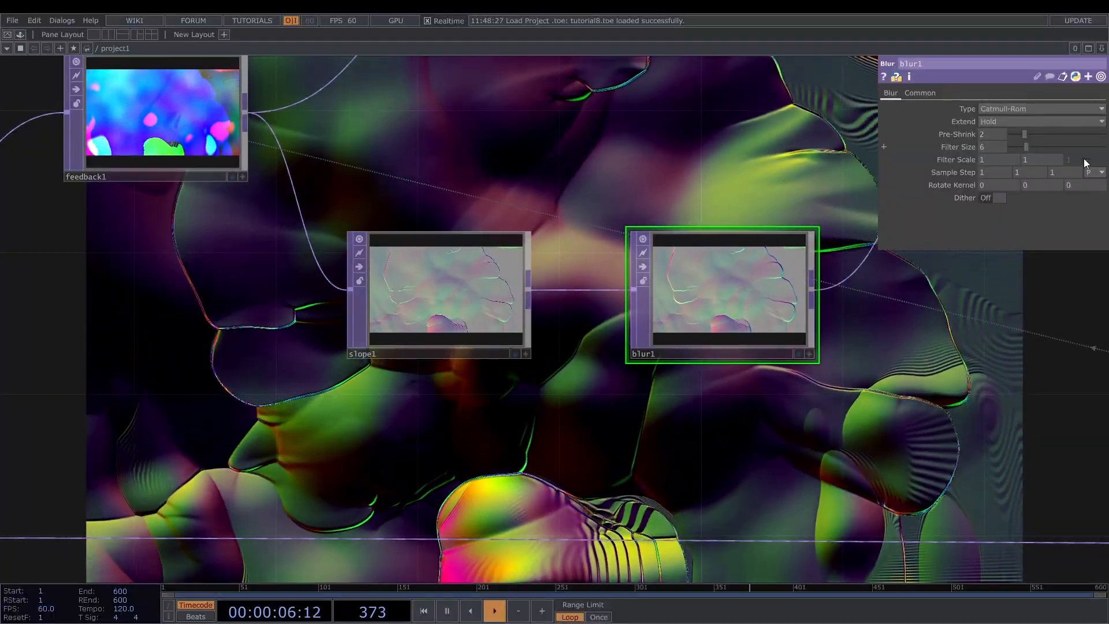
Set noise2's Seed to 10 and its Period to 2.
scroll(910, 364, down, 3)
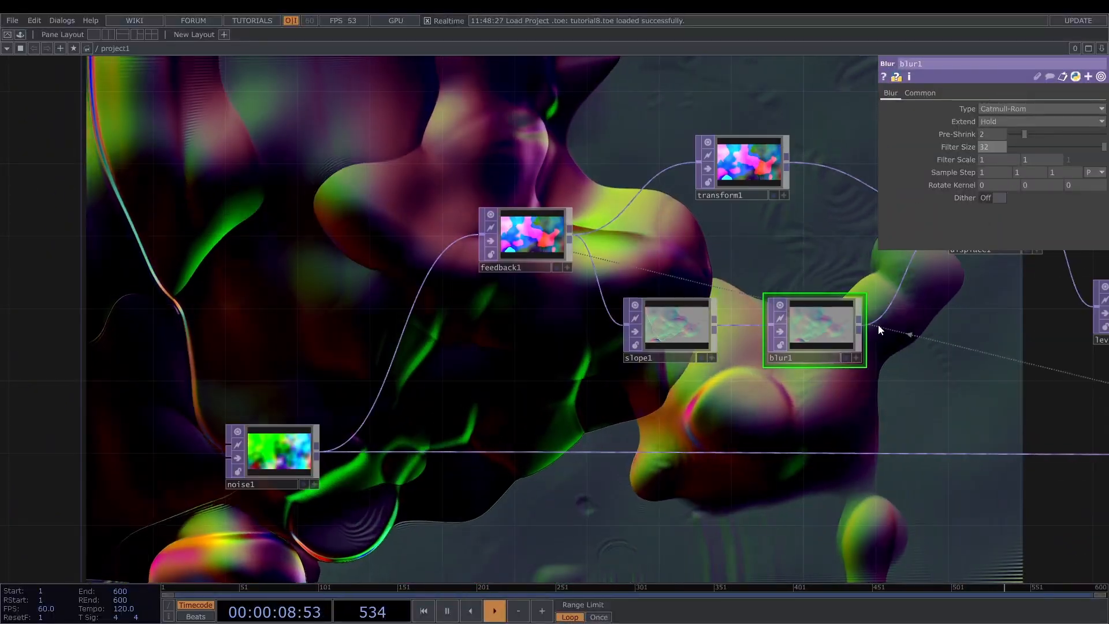
scroll(878, 324, down, 3)
drag(854, 275, 769, 380)
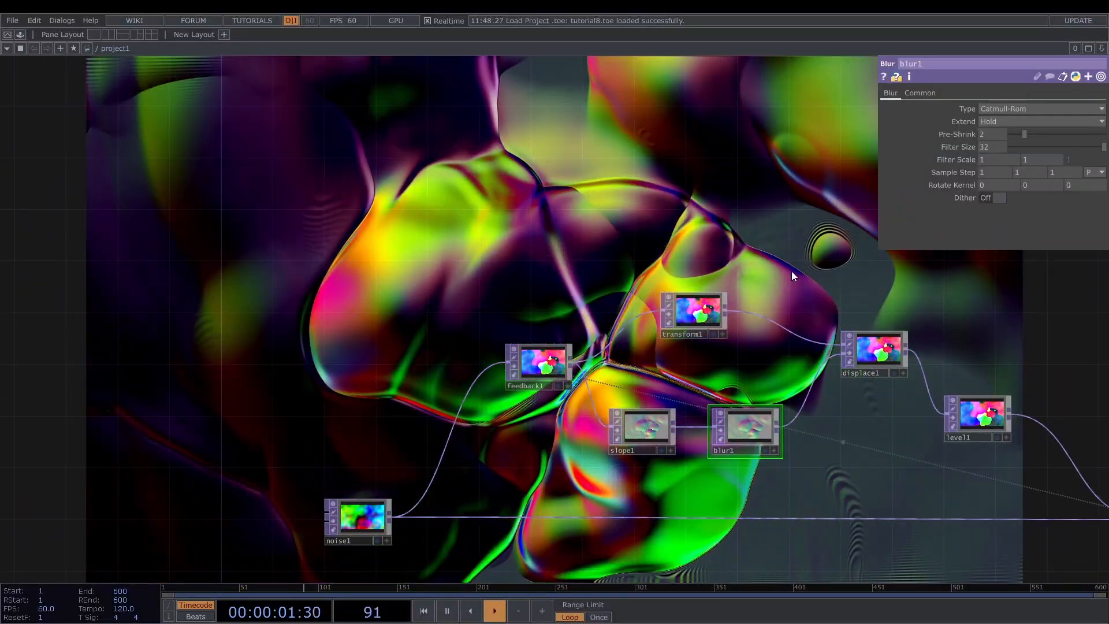
drag(791, 271, 666, 279)
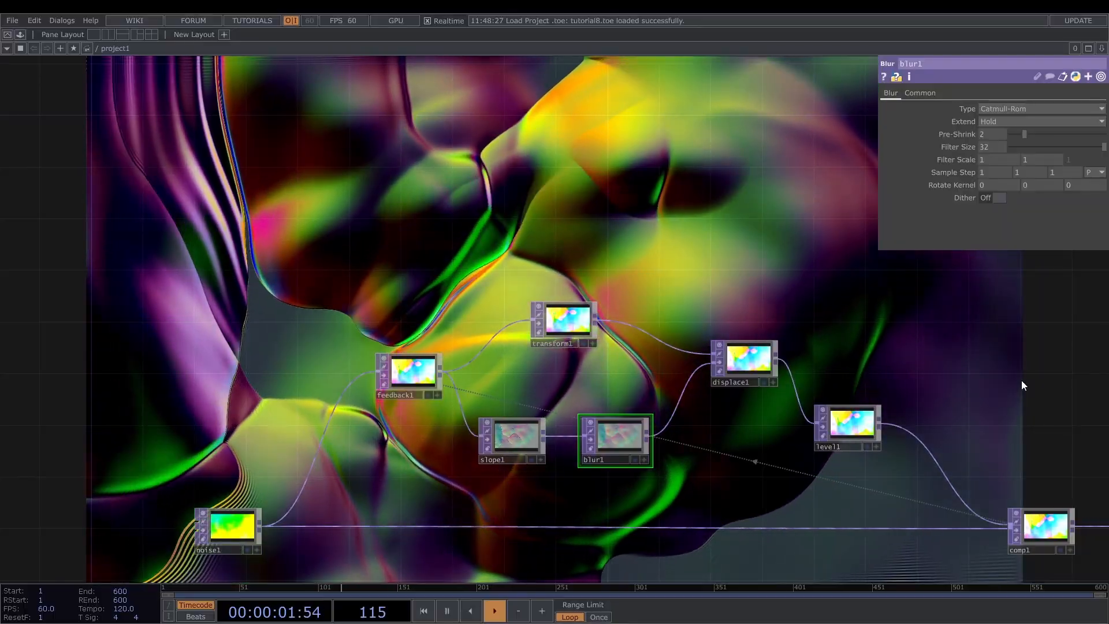
drag(651, 275, 171, 146)
drag(729, 373, 716, 370)
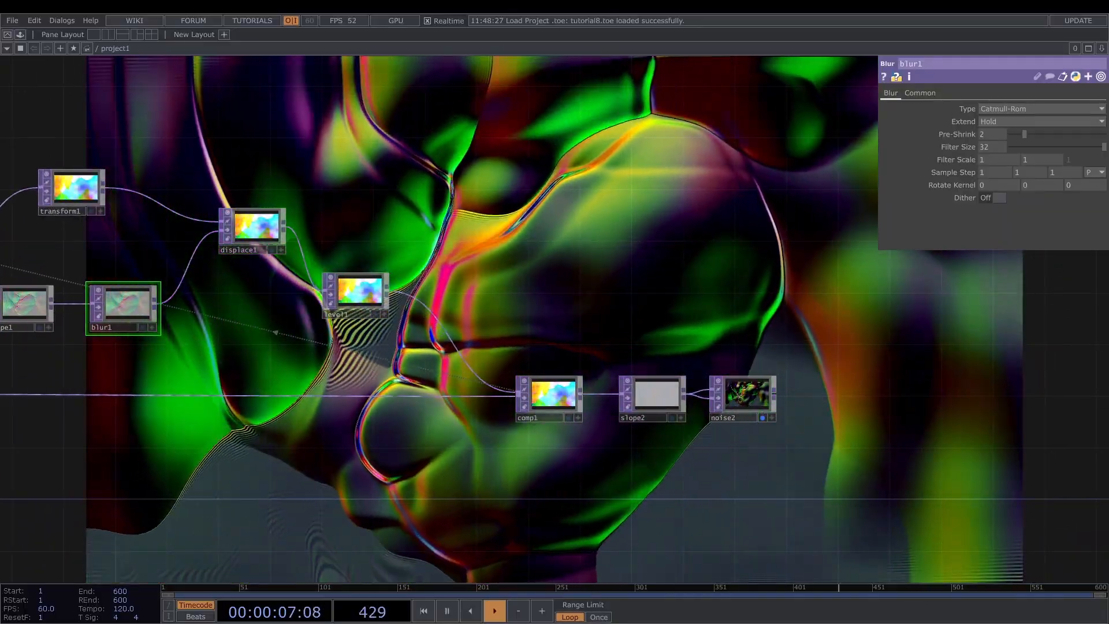
scroll(756, 353, up, 5)
click(720, 454)
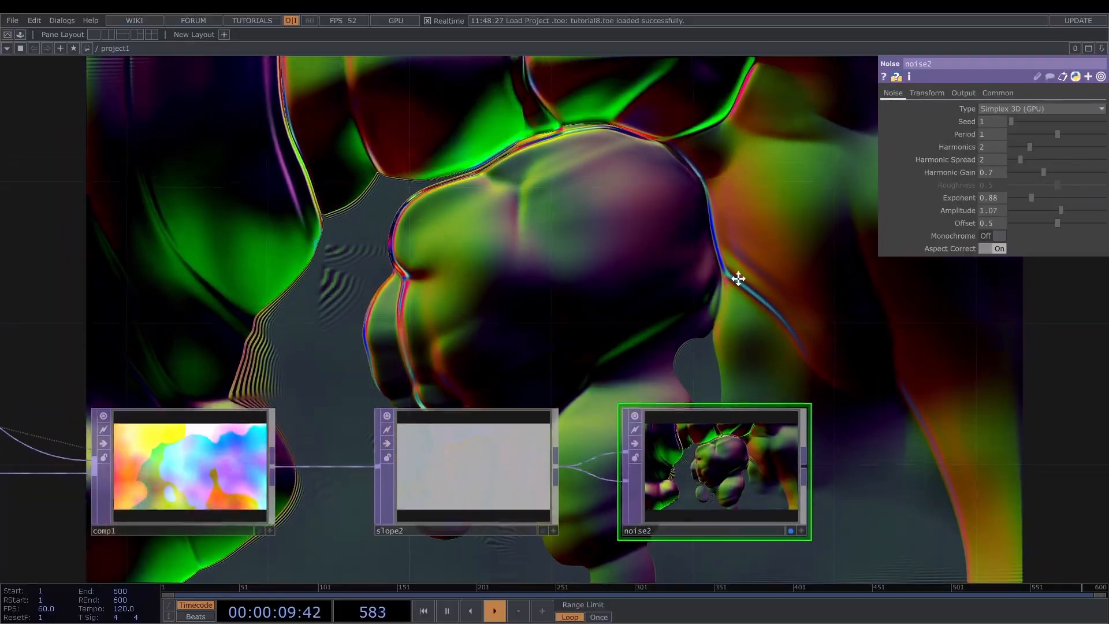
drag(748, 319, 755, 250)
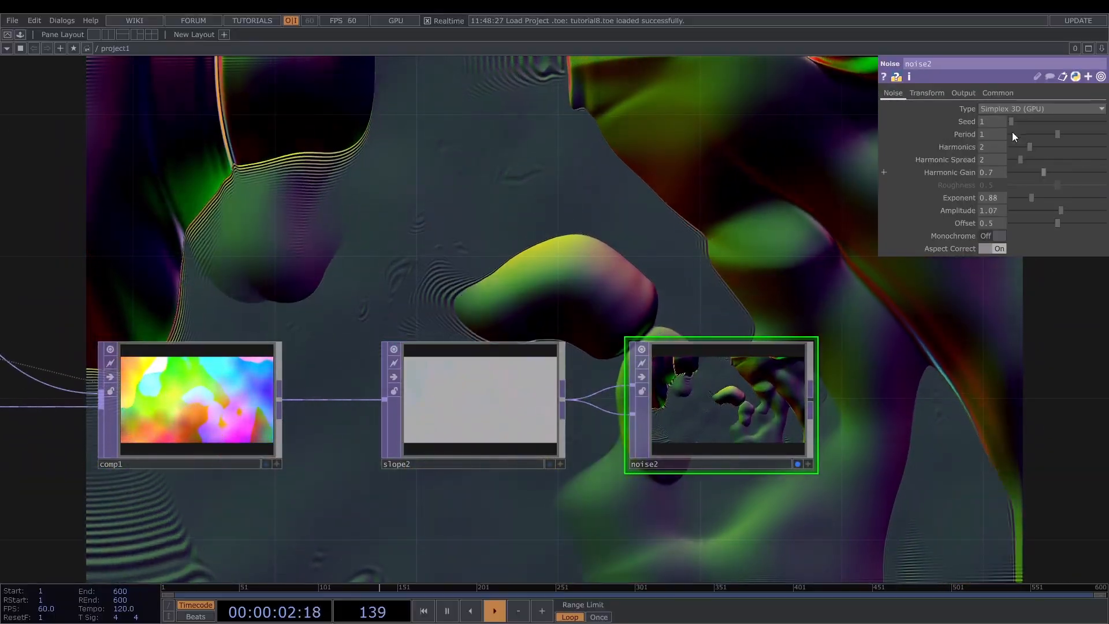
mouse_move(997, 120)
middle_down()
mouse_move(999, 96)
mouse_move(993, 121)
middle_up()
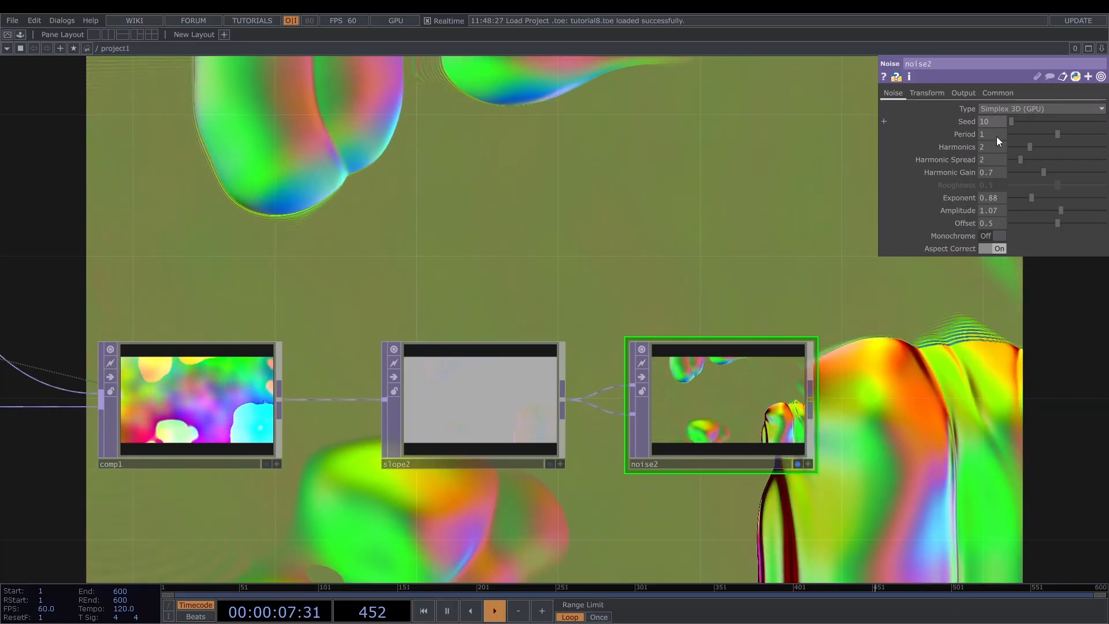
drag(1011, 132, 1105, 135)
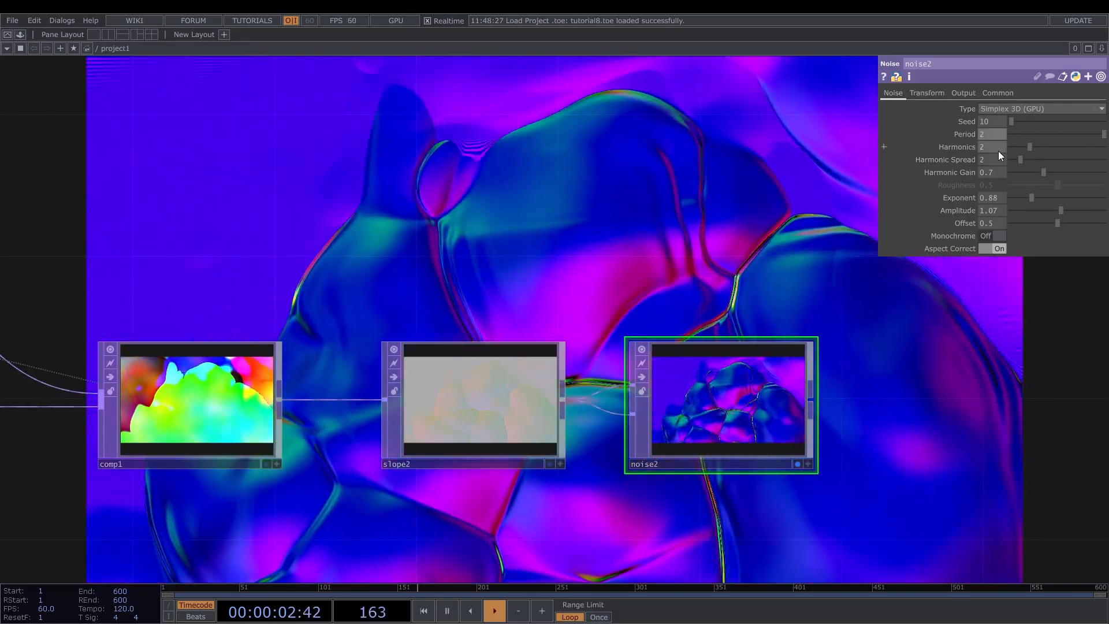
Set noise2's Harmonics to 1 and show only its non-default parameters.
drag(1028, 146, 996, 143)
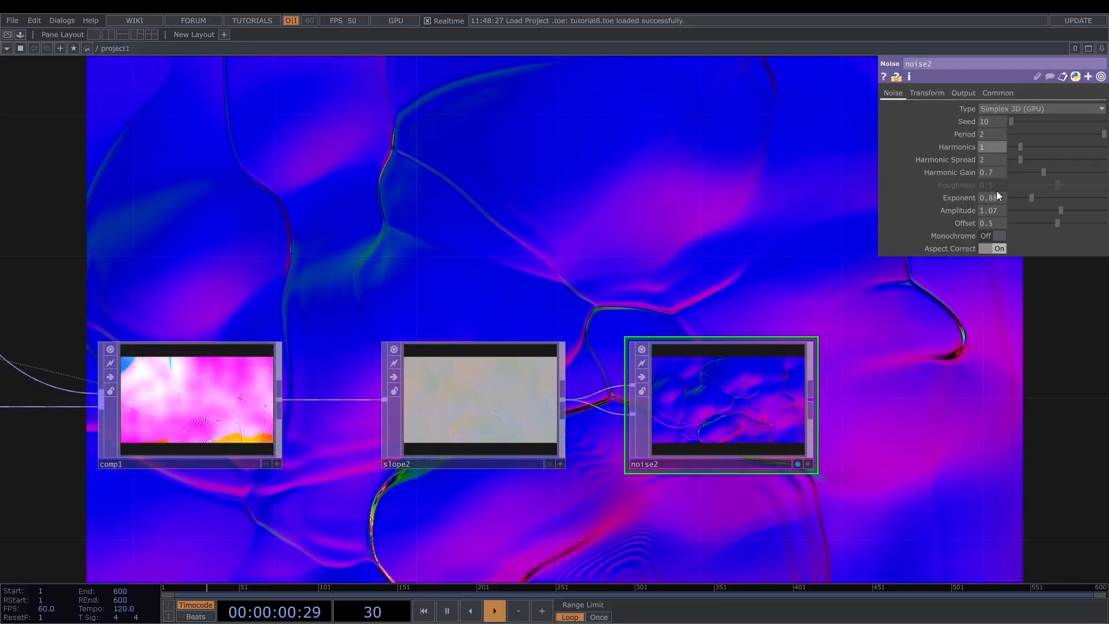
click(1101, 77)
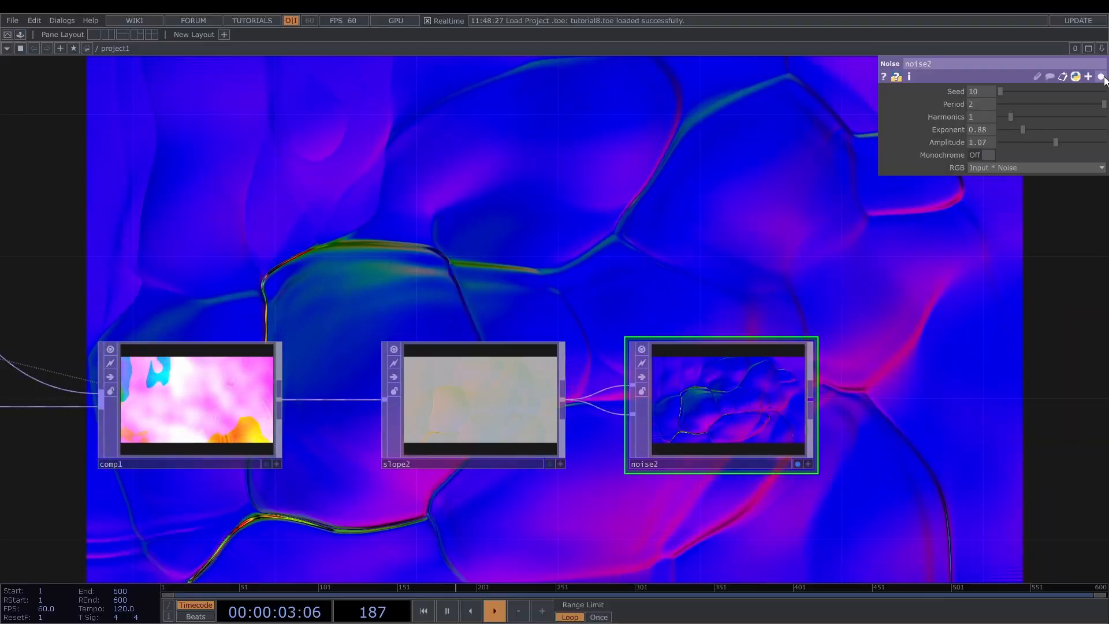
Show all parameters again, and set slope2's Zero Point to about 0.789 and its Strength to 4.
click(1102, 77)
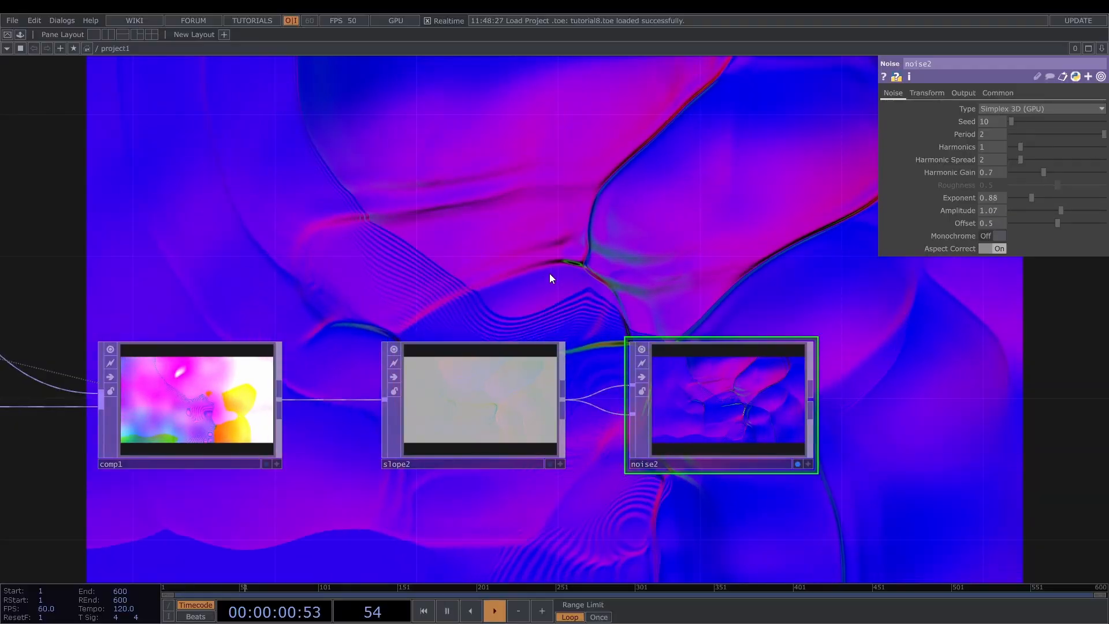
drag(732, 242, 928, 211)
click(681, 375)
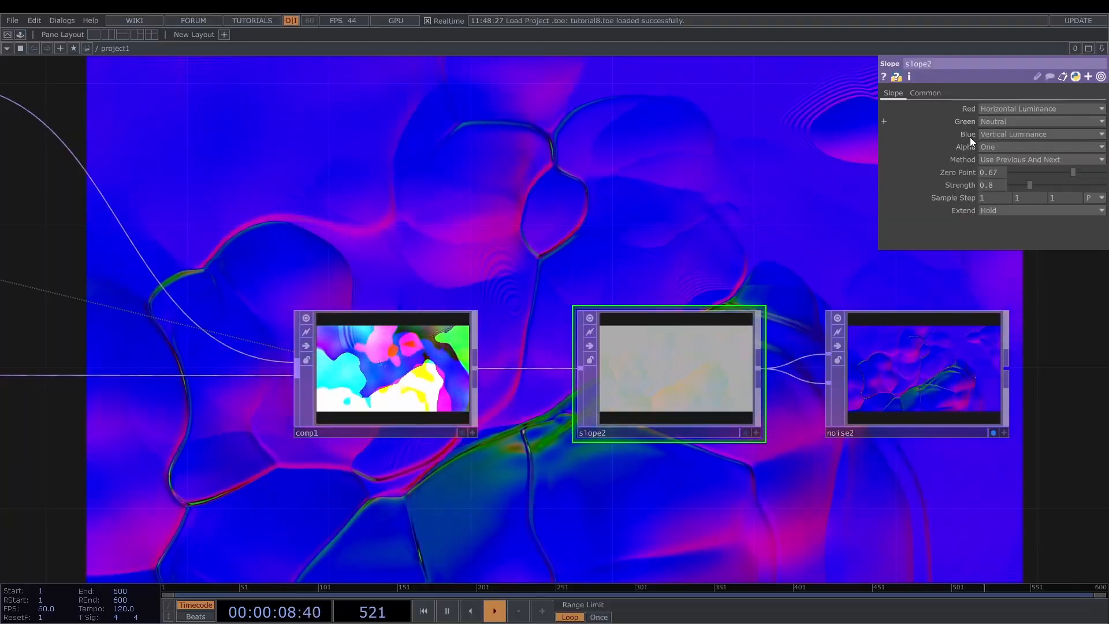
drag(1073, 172, 1083, 172)
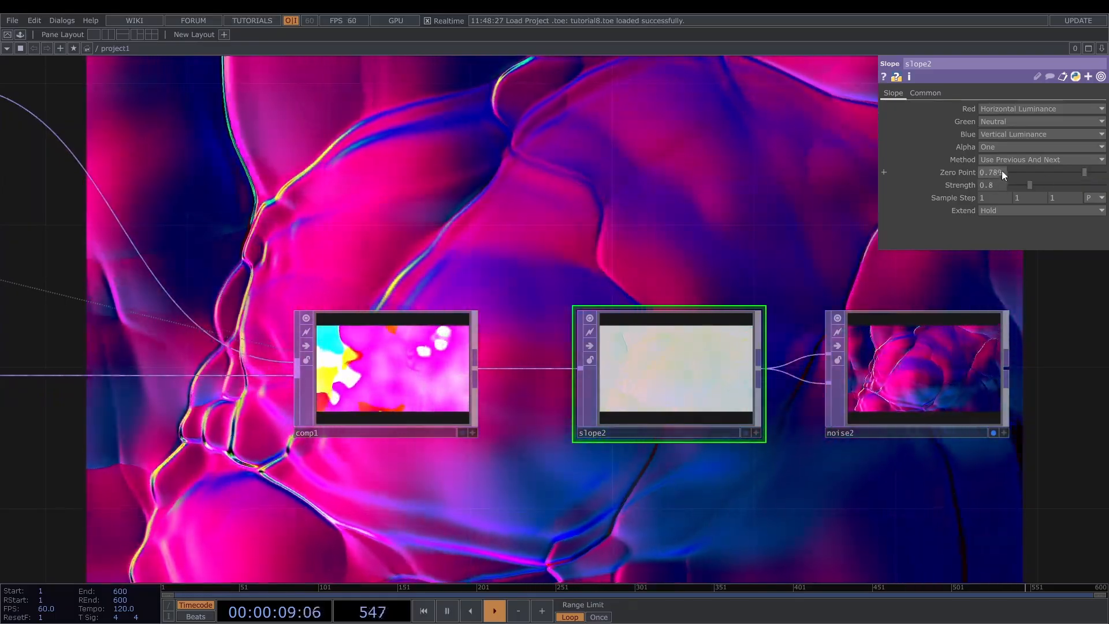
drag(1030, 185, 1104, 185)
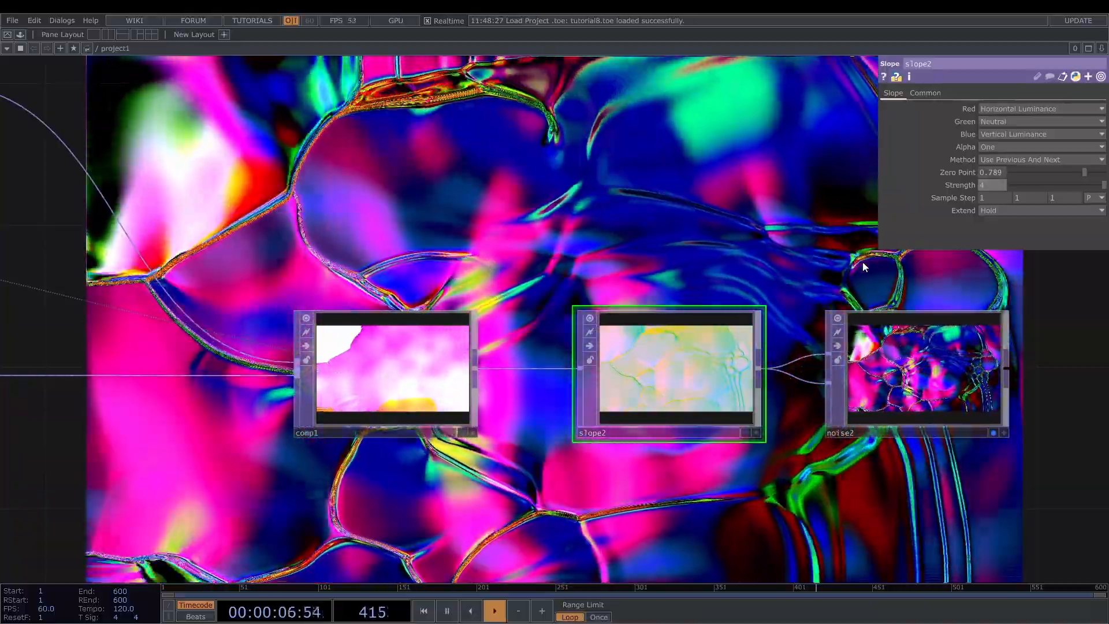
Set level1's Brightness 2 to 1 and its Contrast to 1.001.
scroll(751, 229, down, 5)
scroll(748, 226, down, 3)
drag(826, 389, 1102, 403)
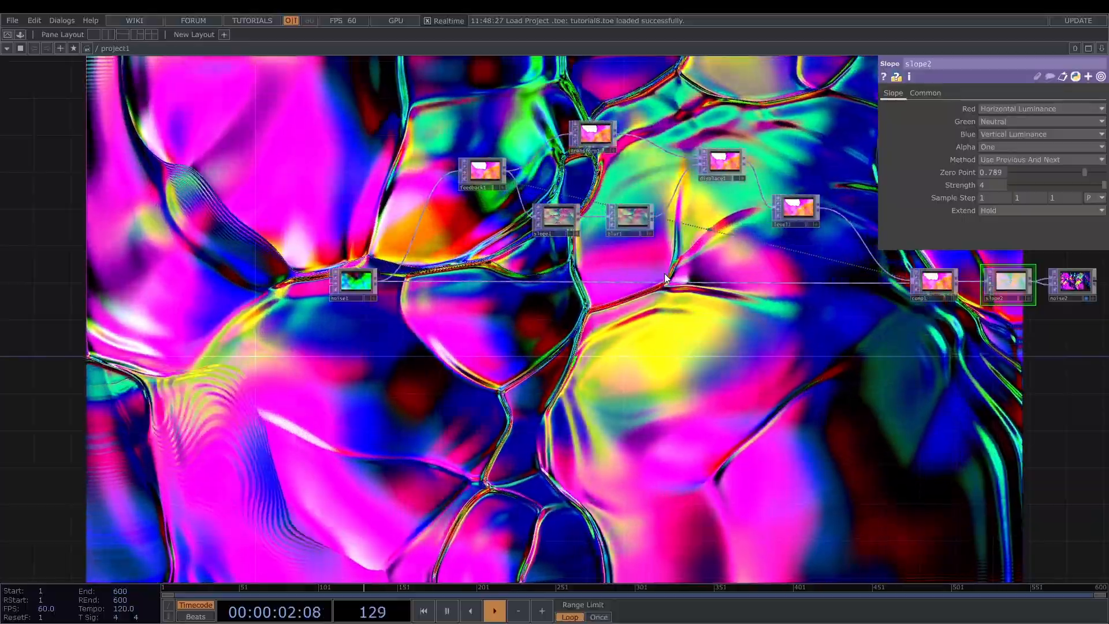
drag(807, 228, 732, 353)
scroll(732, 350, up, 4)
click(728, 313)
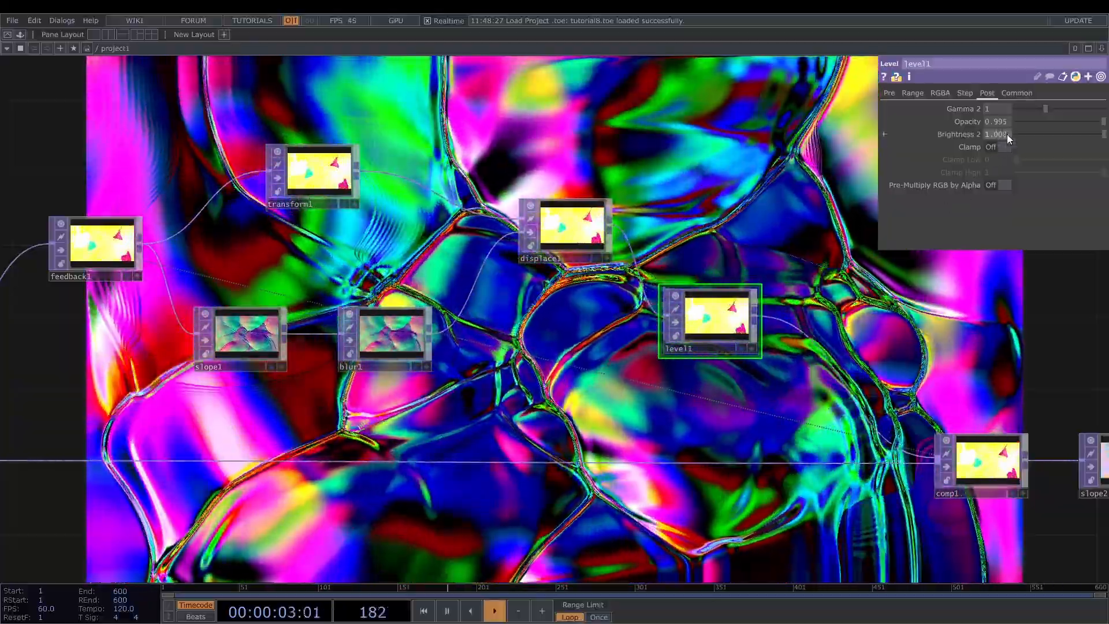
middle_drag(1007, 134, 1005, 162)
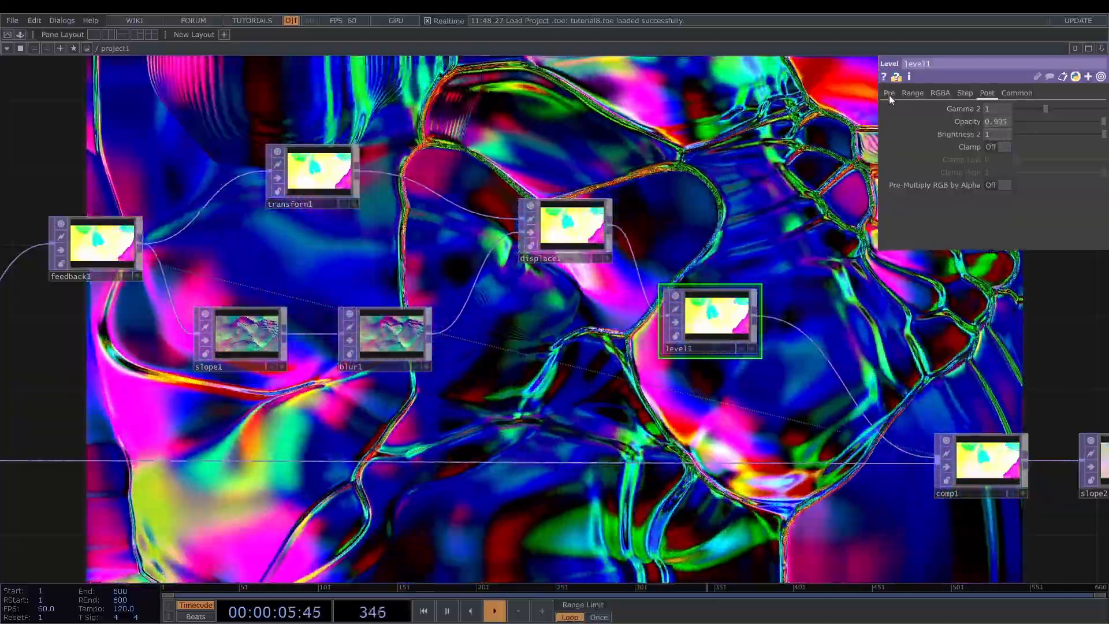
click(889, 93)
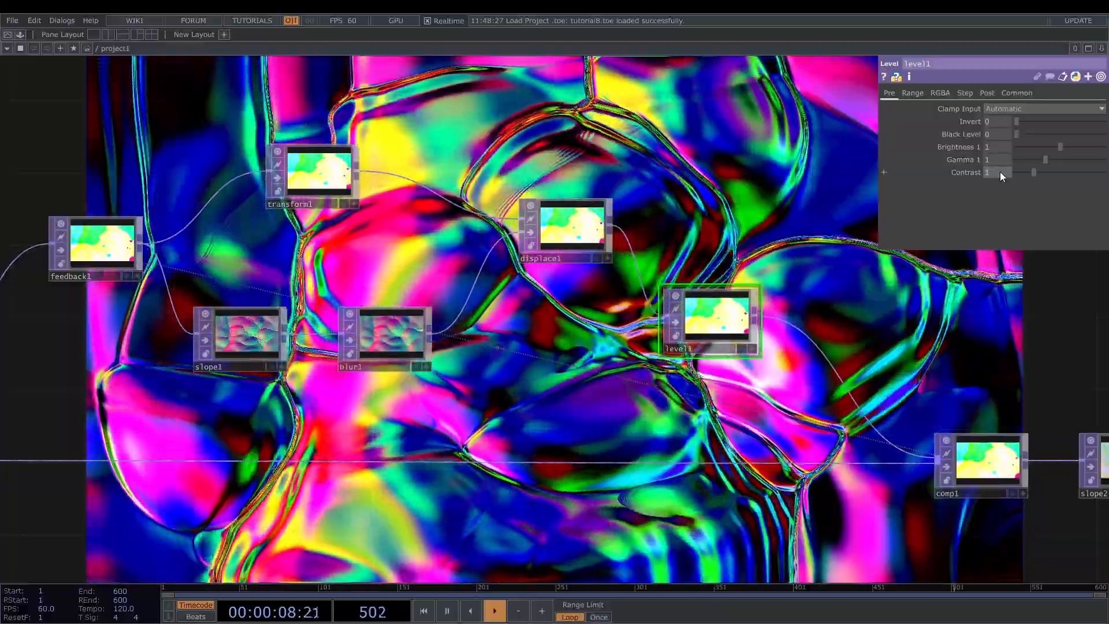
middle_click(1000, 171)
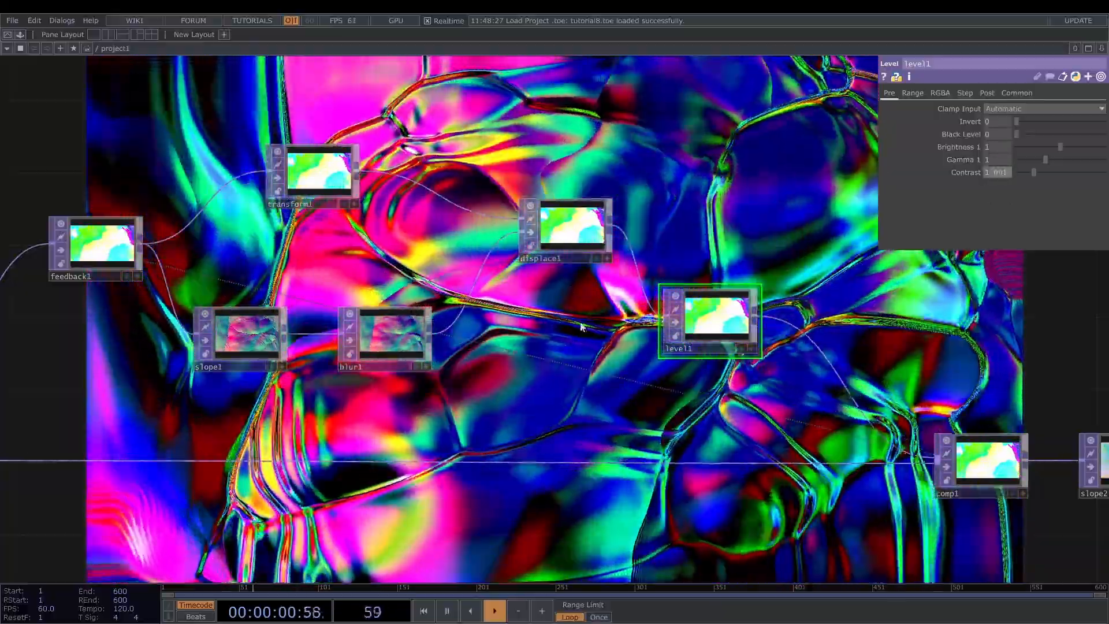
Change displace1's Vertical Source to Blue.
drag(569, 423, 739, 446)
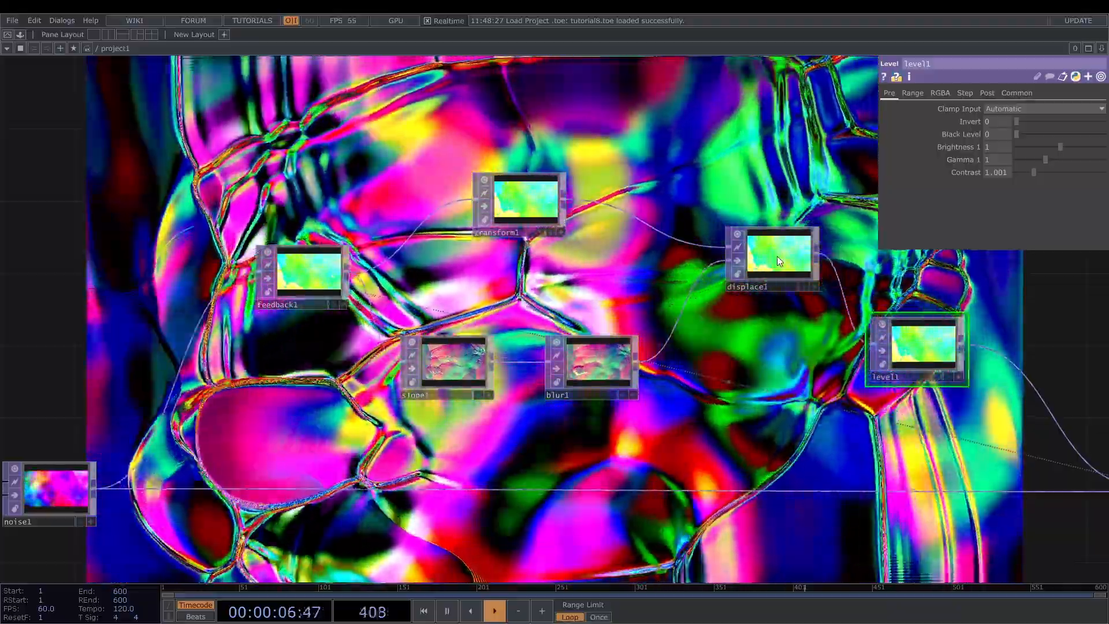
click(778, 257)
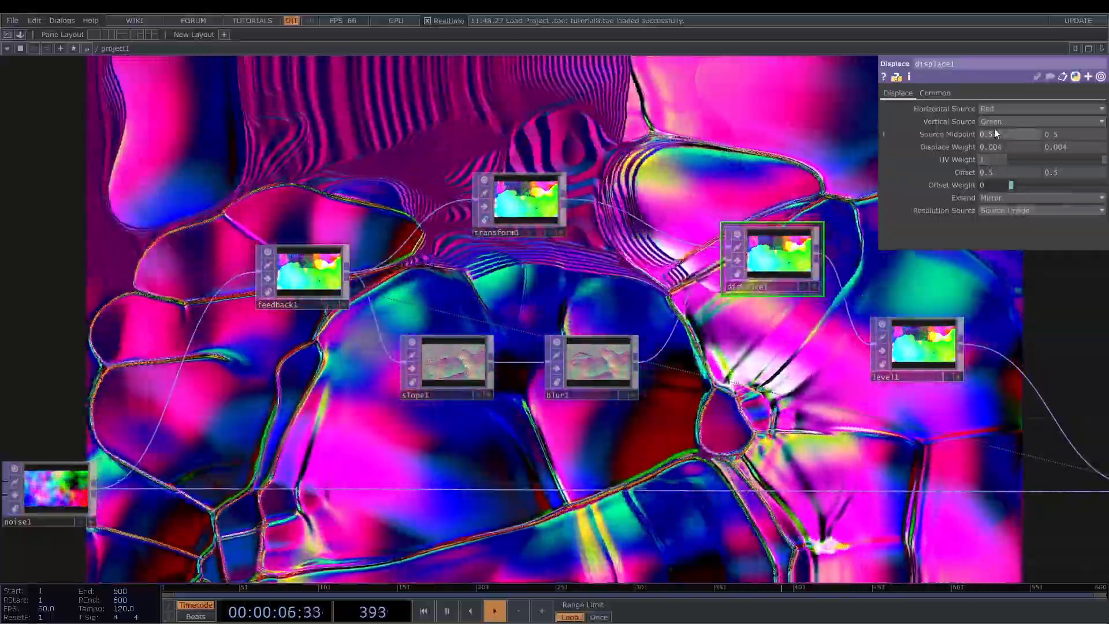
click(993, 122)
click(988, 156)
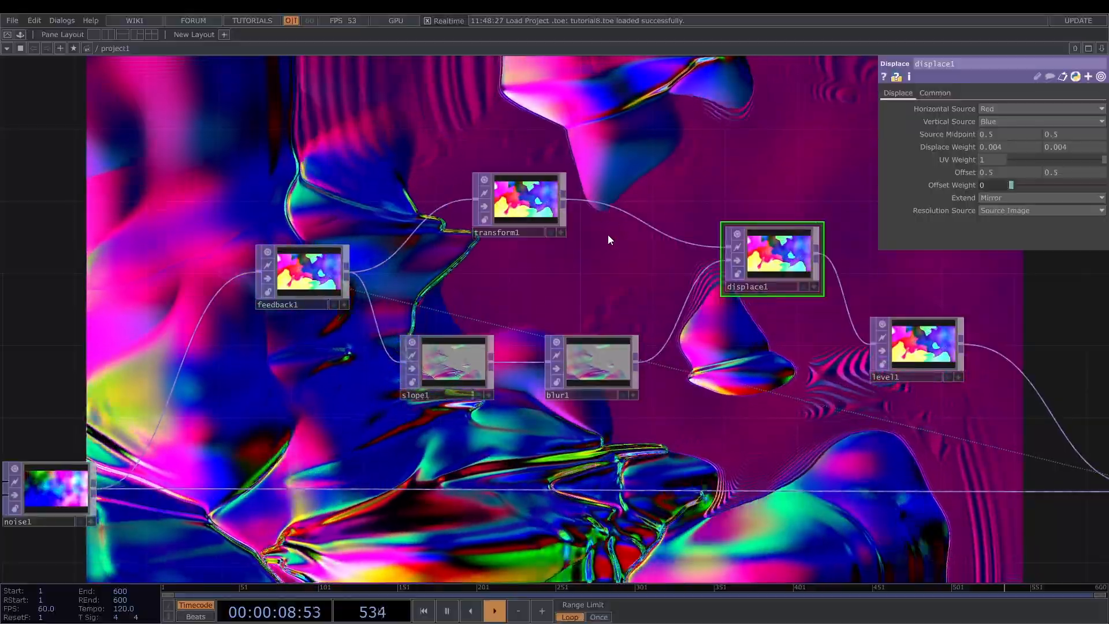
Set transform1's vertical Translate to -0.001, its Scale to 1 and its Rotate to 0, and reset feedback1.
drag(609, 235, 693, 234)
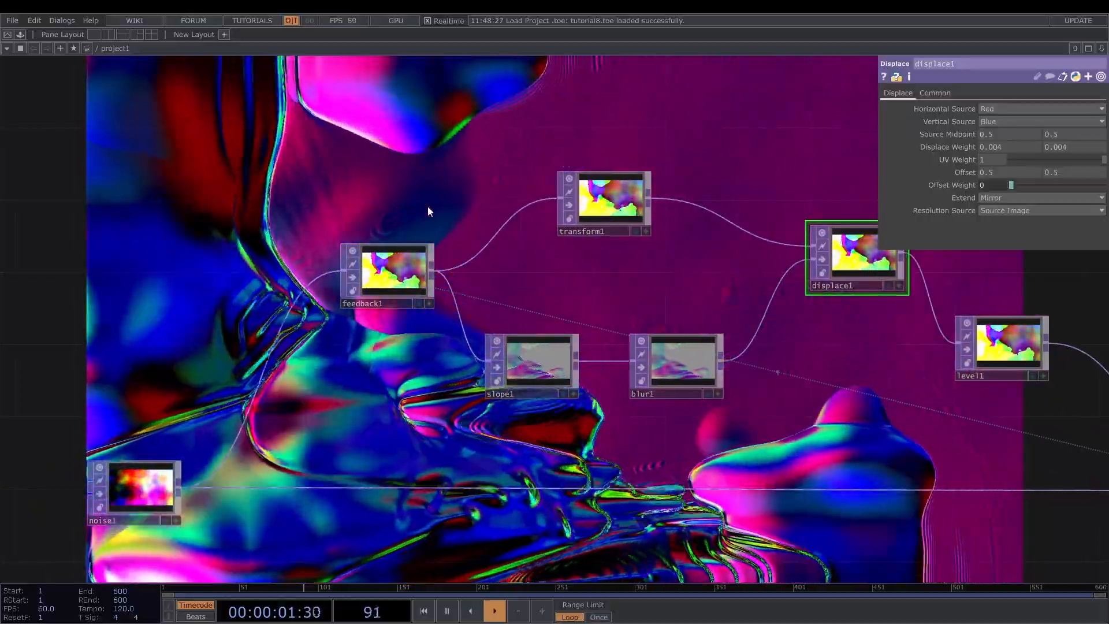
click(633, 217)
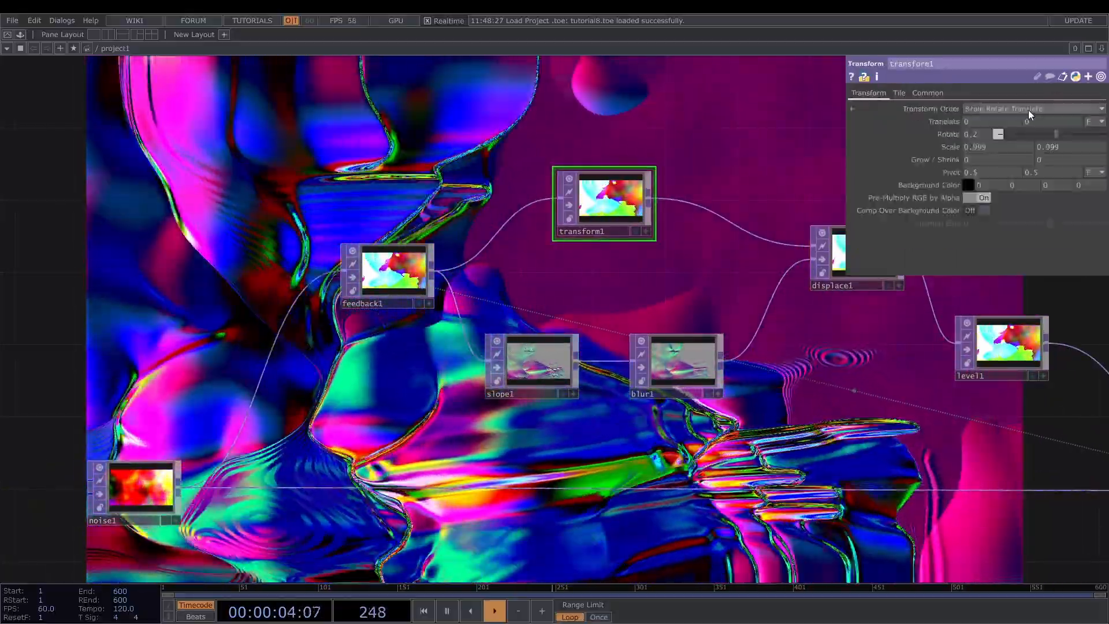
mouse_move(1048, 123)
middle_down()
mouse_move(1051, 139)
mouse_move(1041, 139)
middle_up()
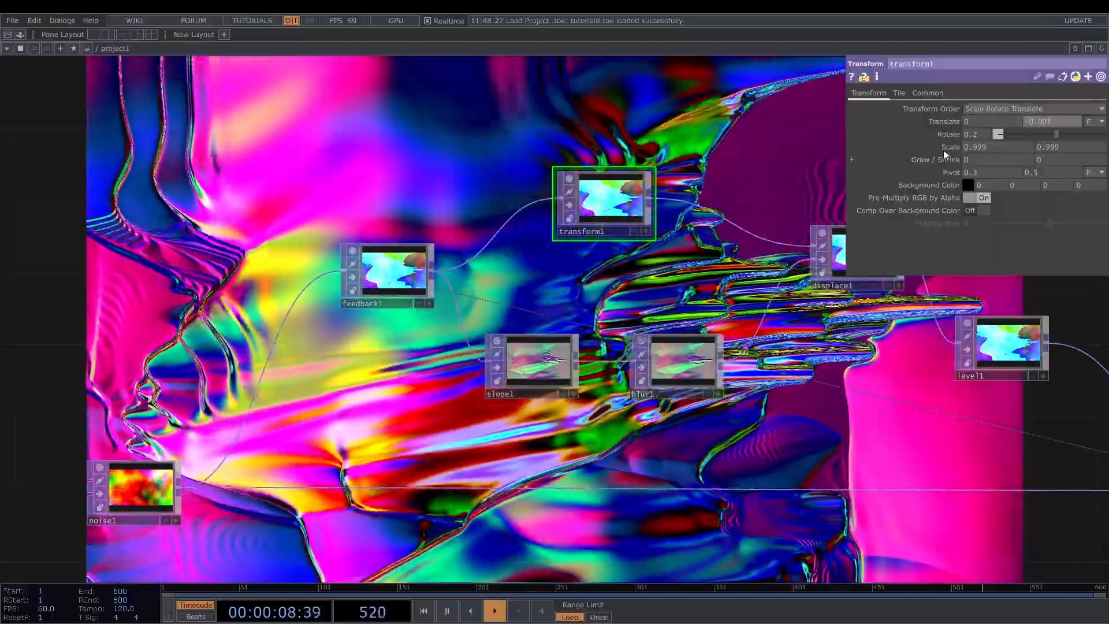
middle_drag(947, 148, 976, 146)
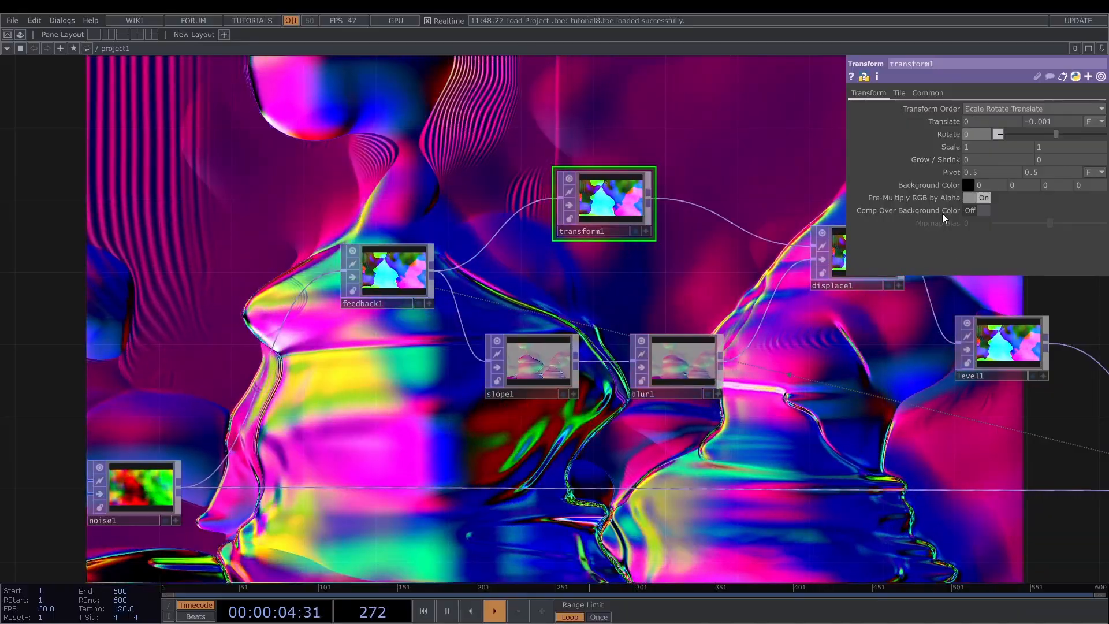
click(392, 272)
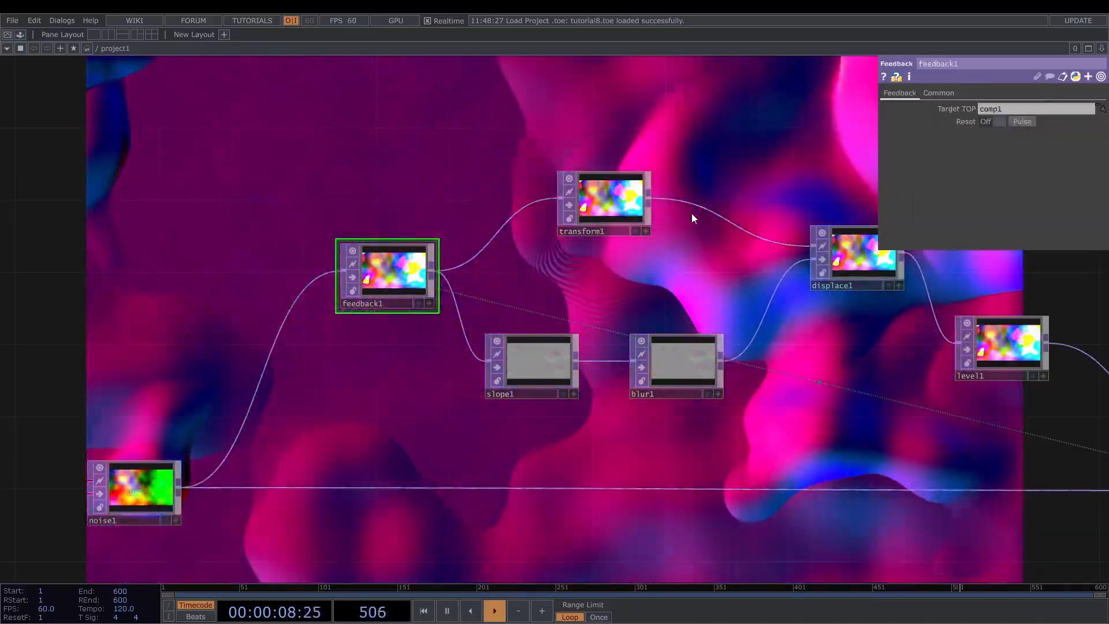
click(617, 174)
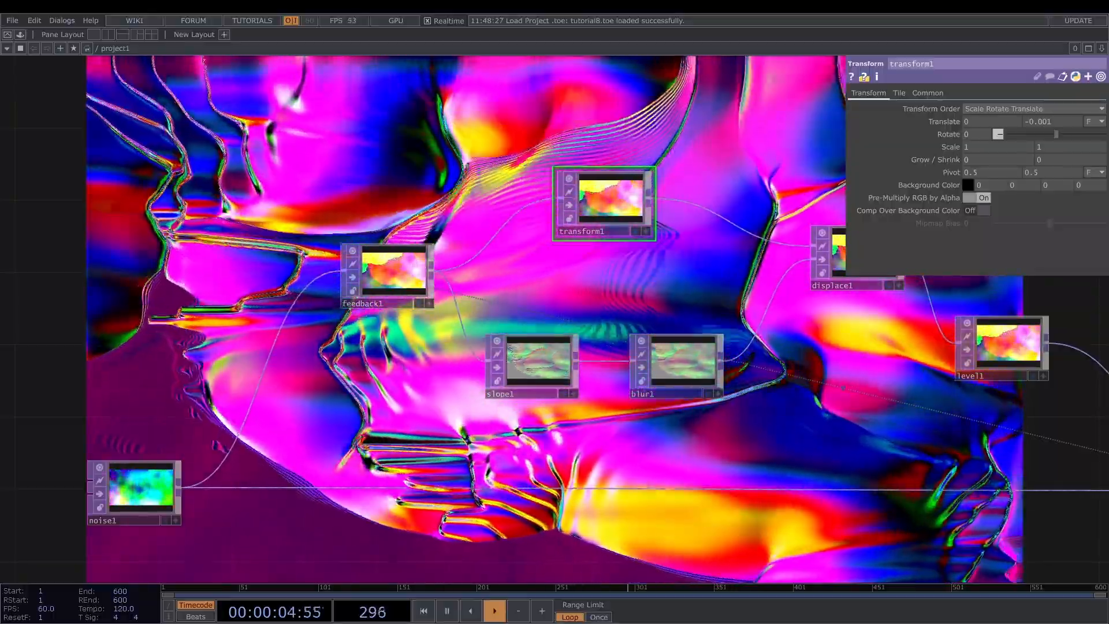
Set slope1's Green channel to Horizontal Green and its Blue channel to Vertical Luminance.
click(540, 385)
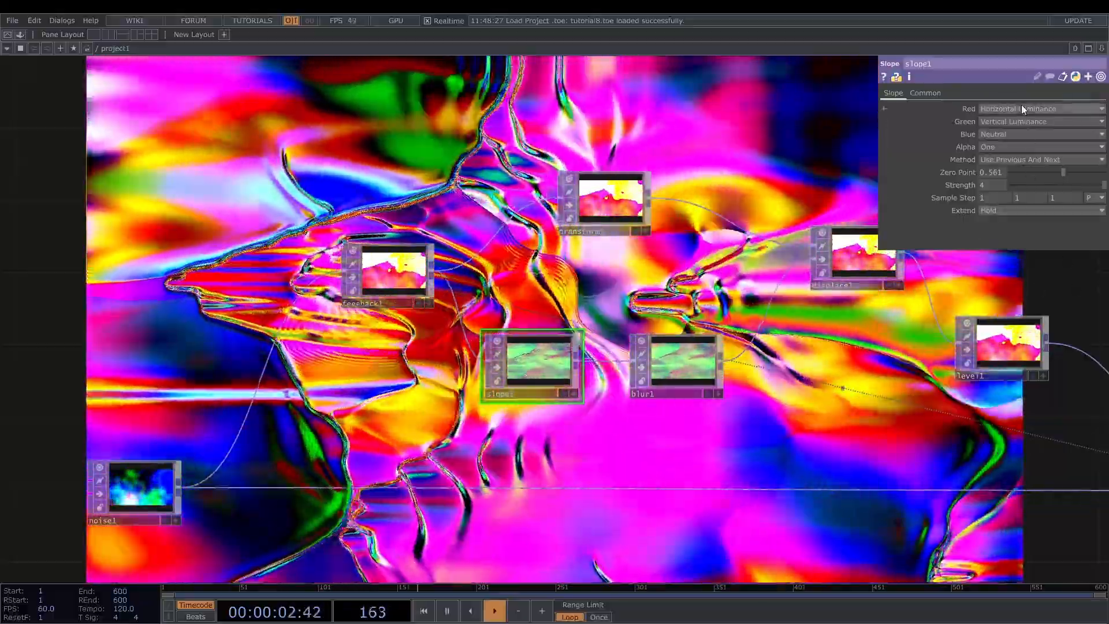
click(1017, 120)
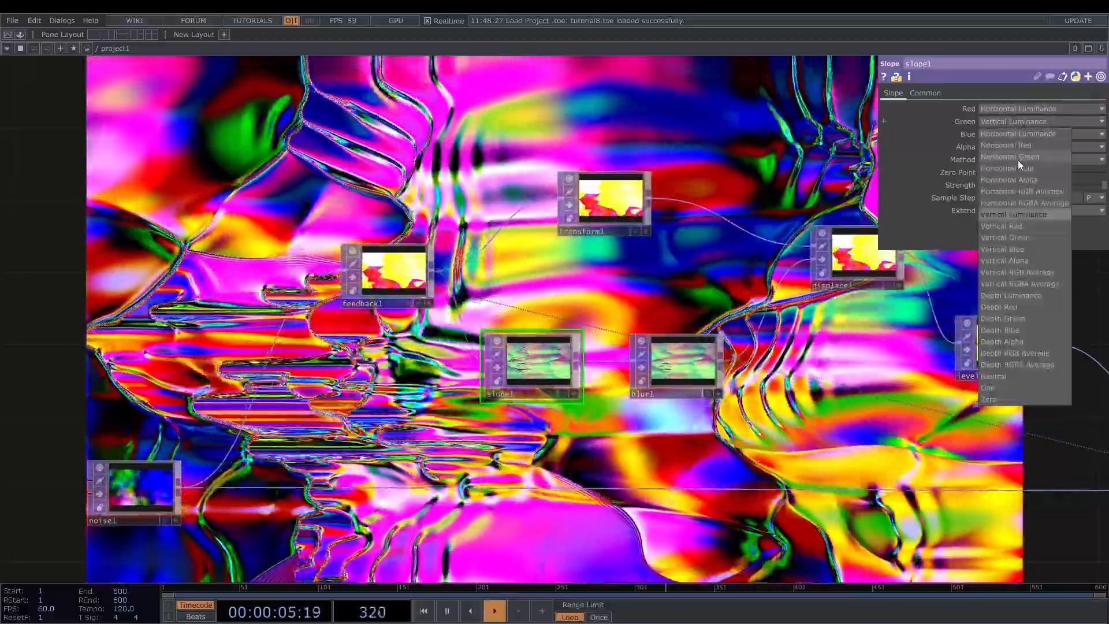
click(1018, 158)
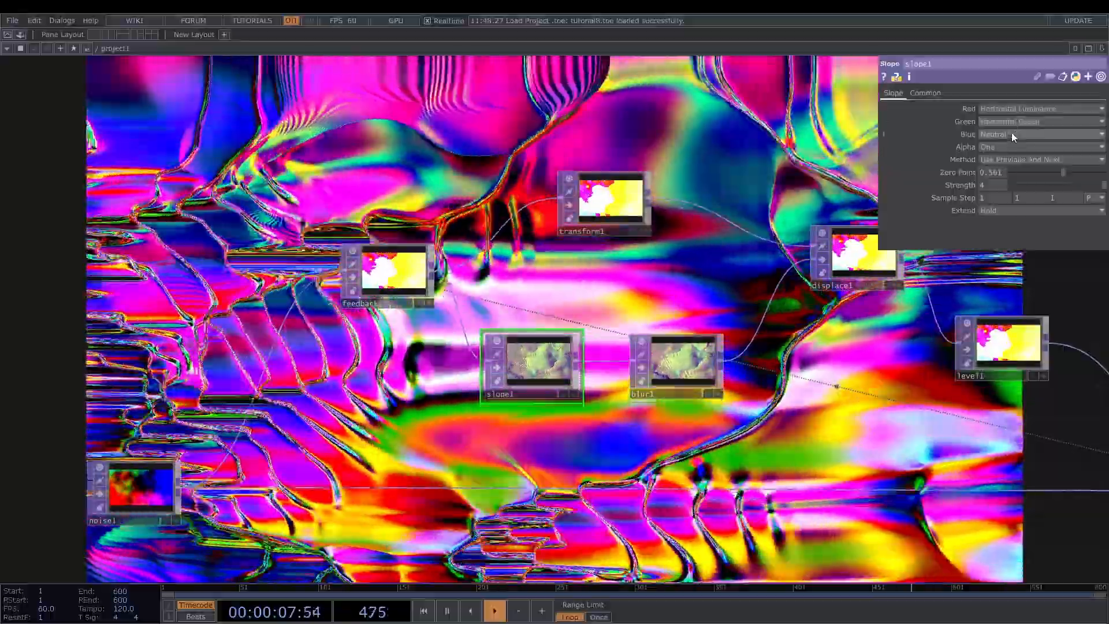
click(1012, 135)
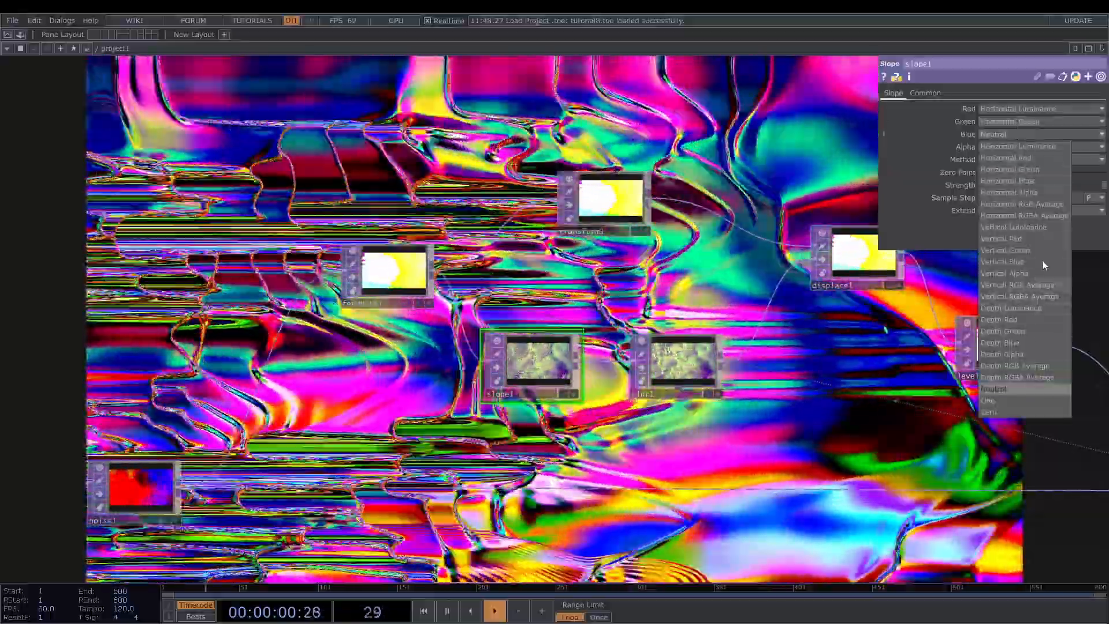
click(1040, 227)
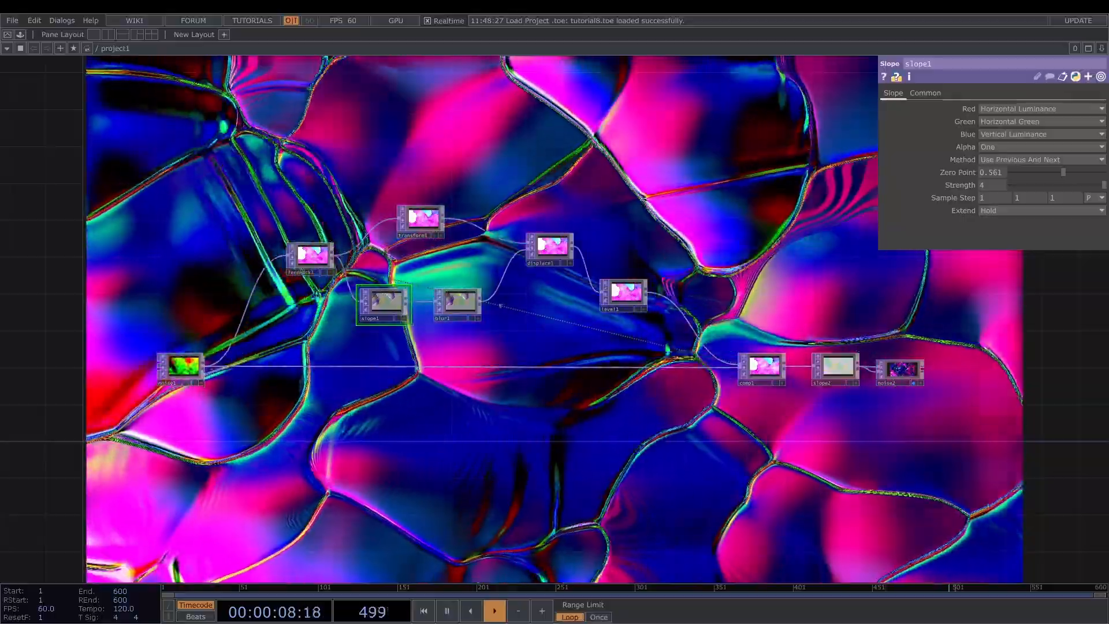
Lower noise1's Period to roughly half and reduce its Harmonics.
click(187, 370)
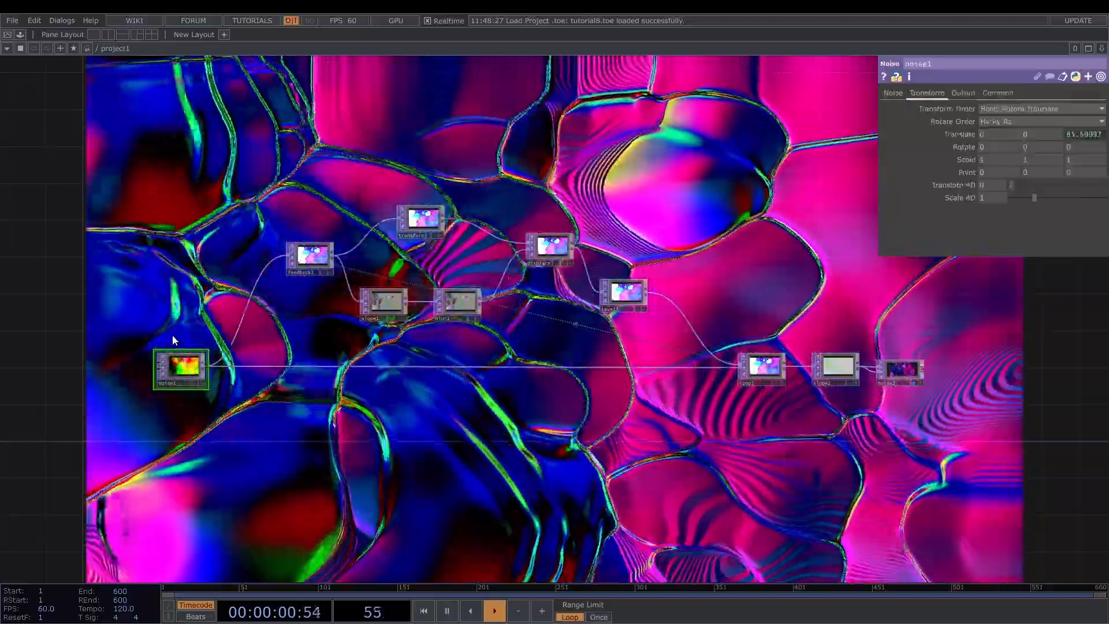
scroll(172, 334, up, 5)
drag(285, 332, 538, 270)
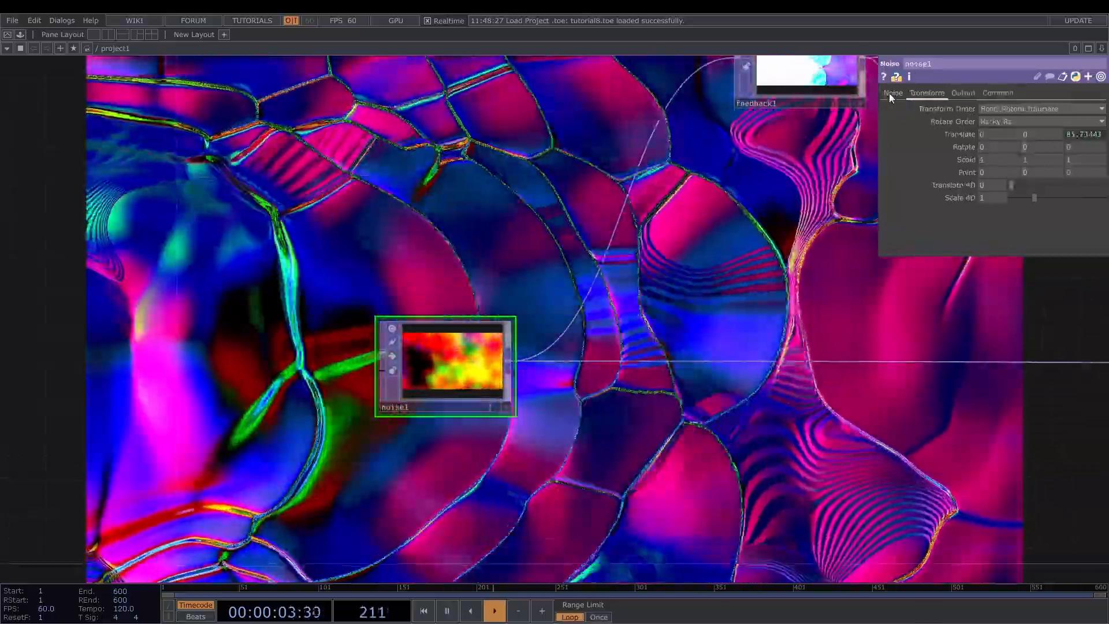
click(892, 92)
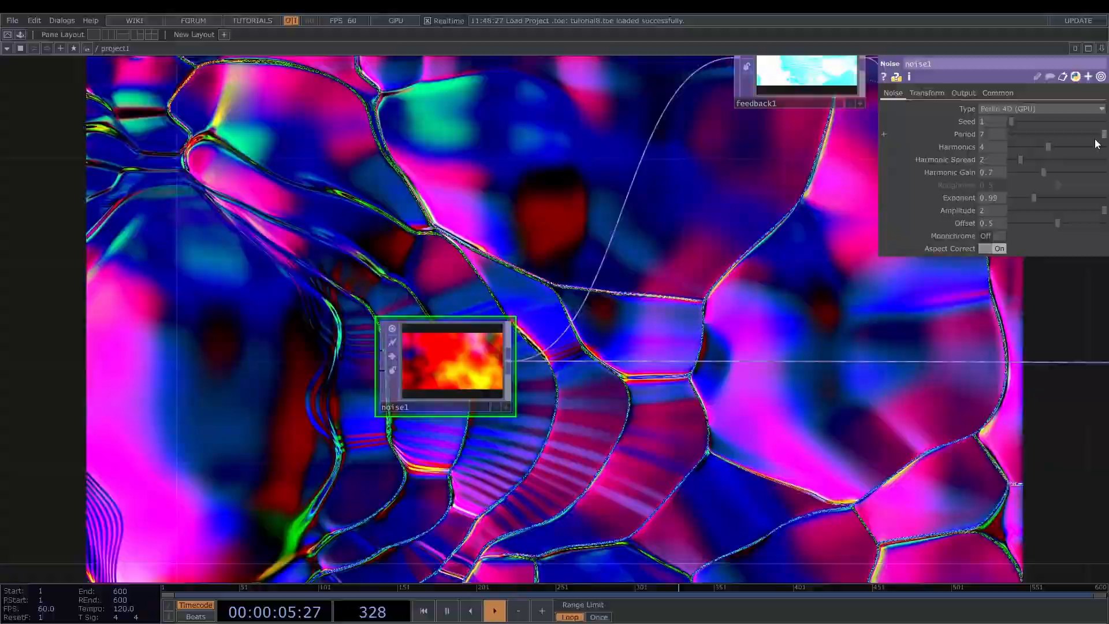
drag(1100, 135, 1055, 133)
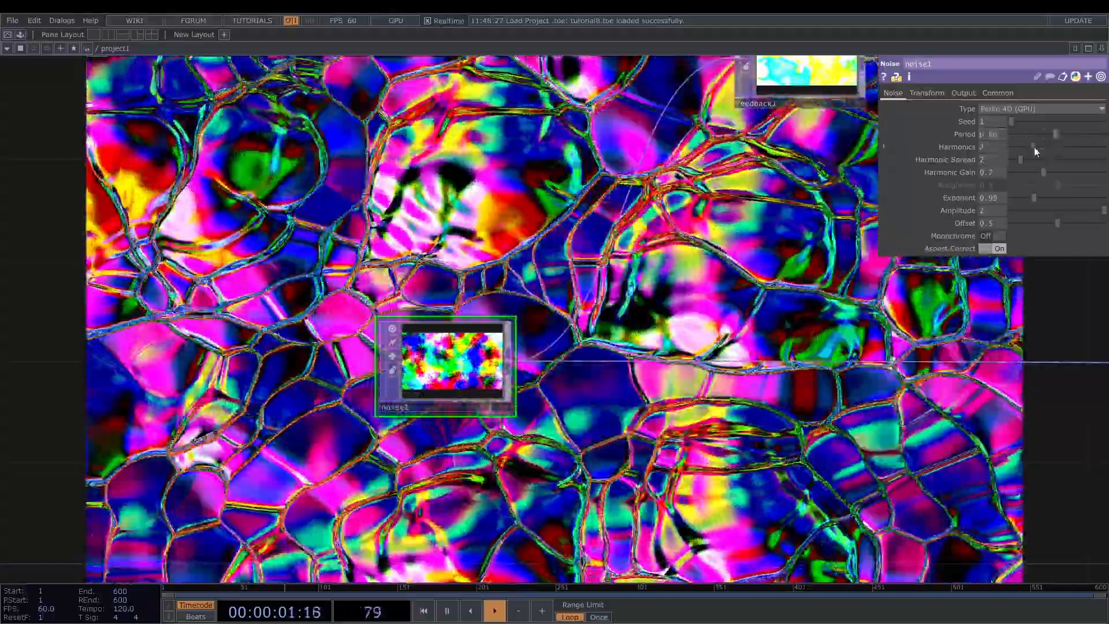
click(1038, 147)
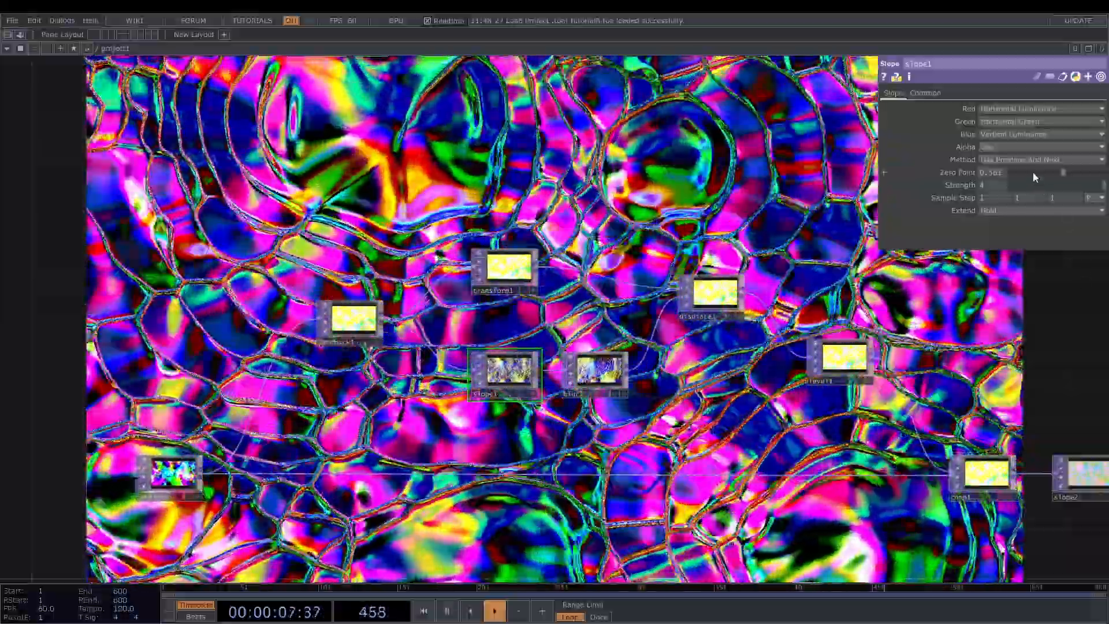
Lower slope1's Zero Point and fine-tune its value.
drag(1033, 172, 1041, 170)
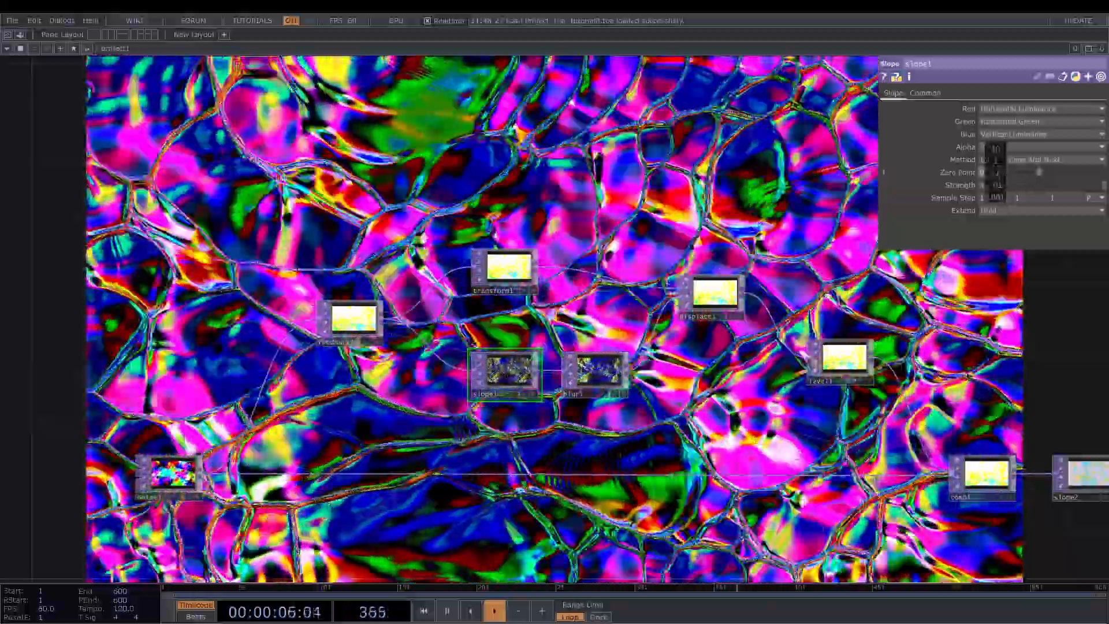
middle_drag(995, 165, 994, 151)
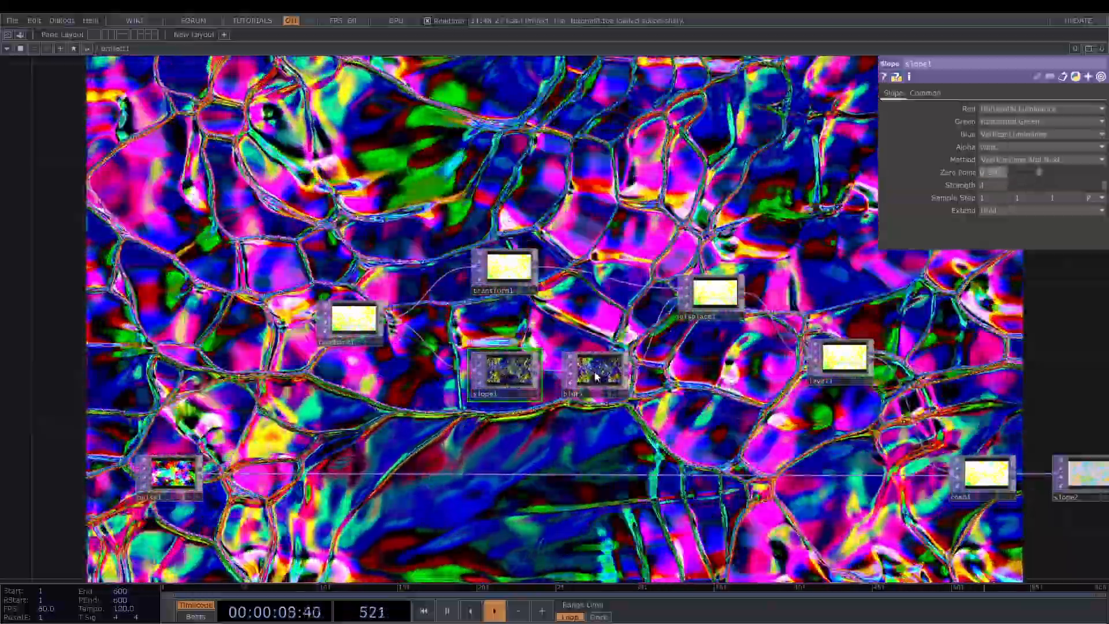
Inspect the feedback loop's outputs up close and increase blur1's Pre-Shrink.
click(597, 377)
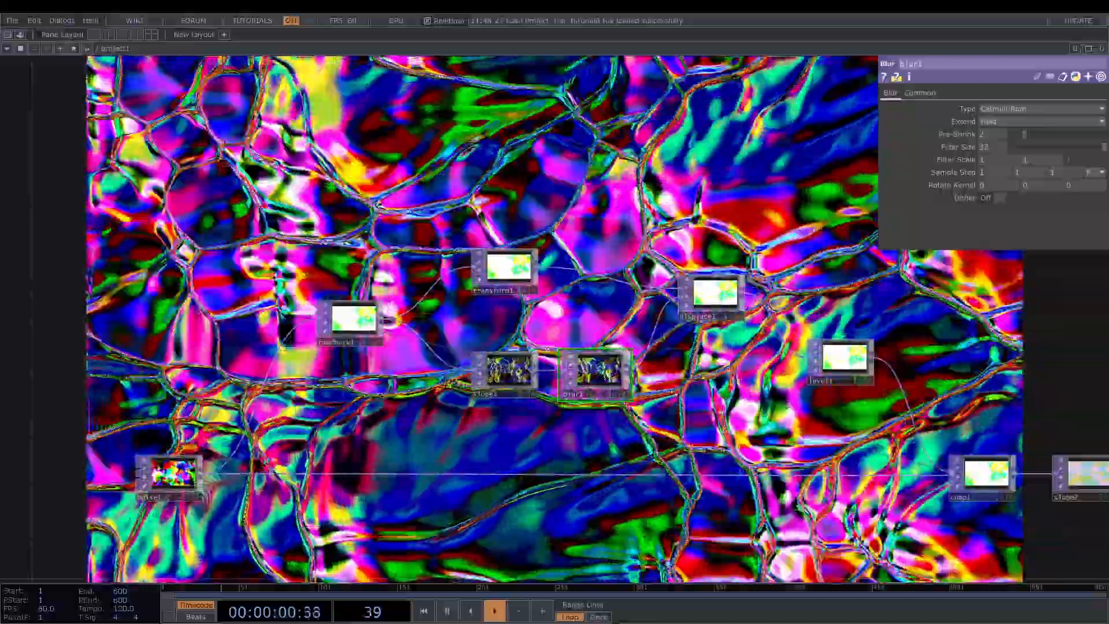
scroll(264, 291, up, 6)
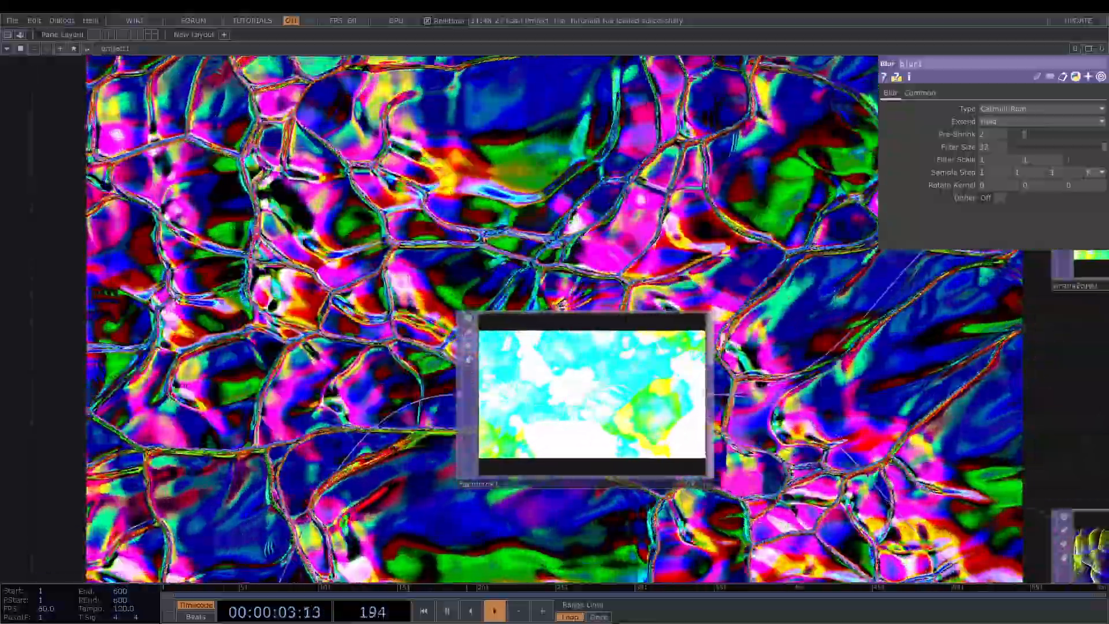
scroll(493, 374, down, 4)
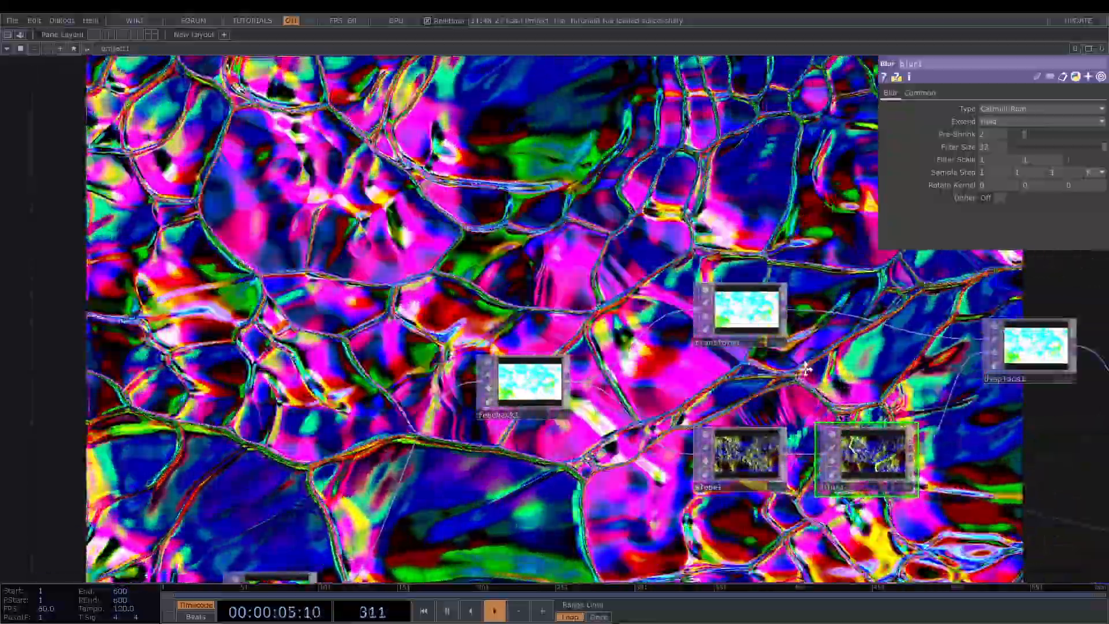
drag(807, 368, 701, 329)
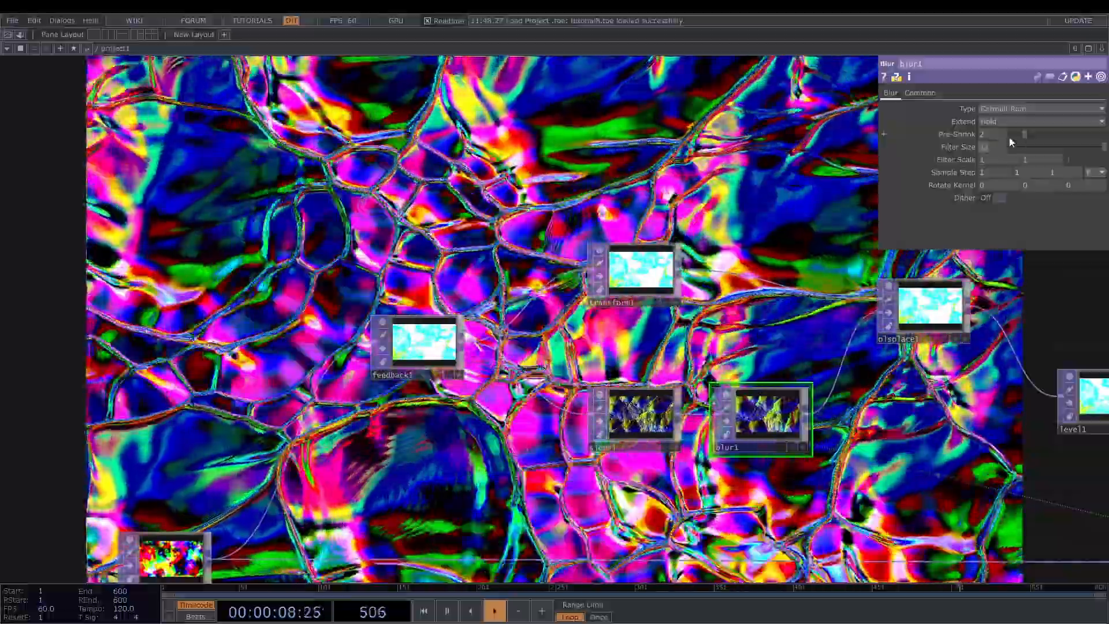
middle_drag(995, 135, 1009, 135)
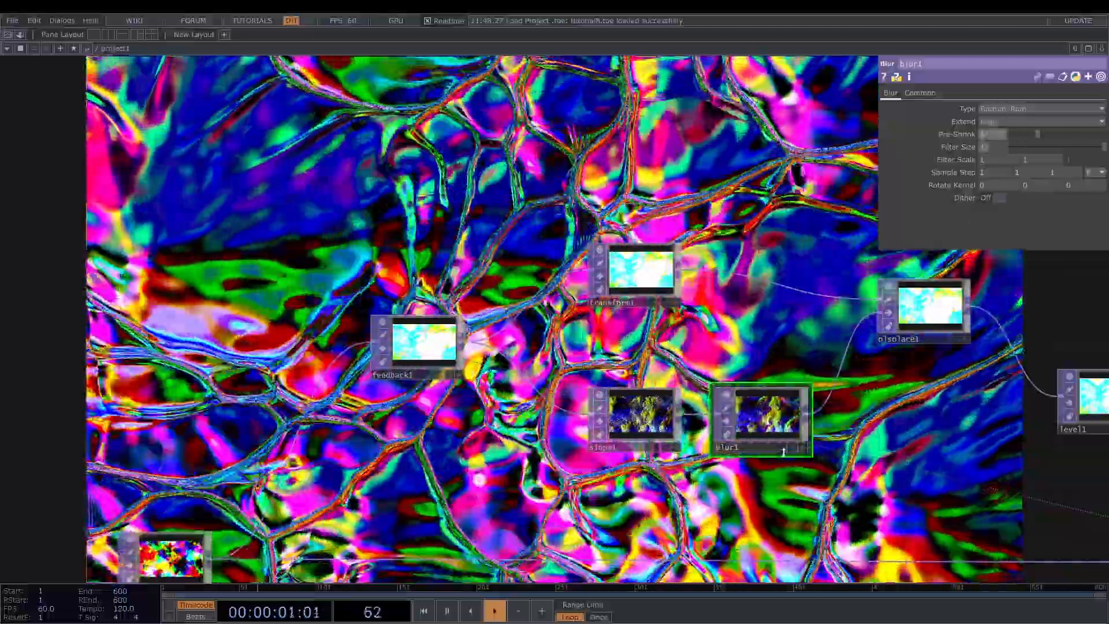
Set displace1's Displace Weight to 0 horizontally and -0.002 vertically.
scroll(783, 452, up, 4)
scroll(696, 376, down, 5)
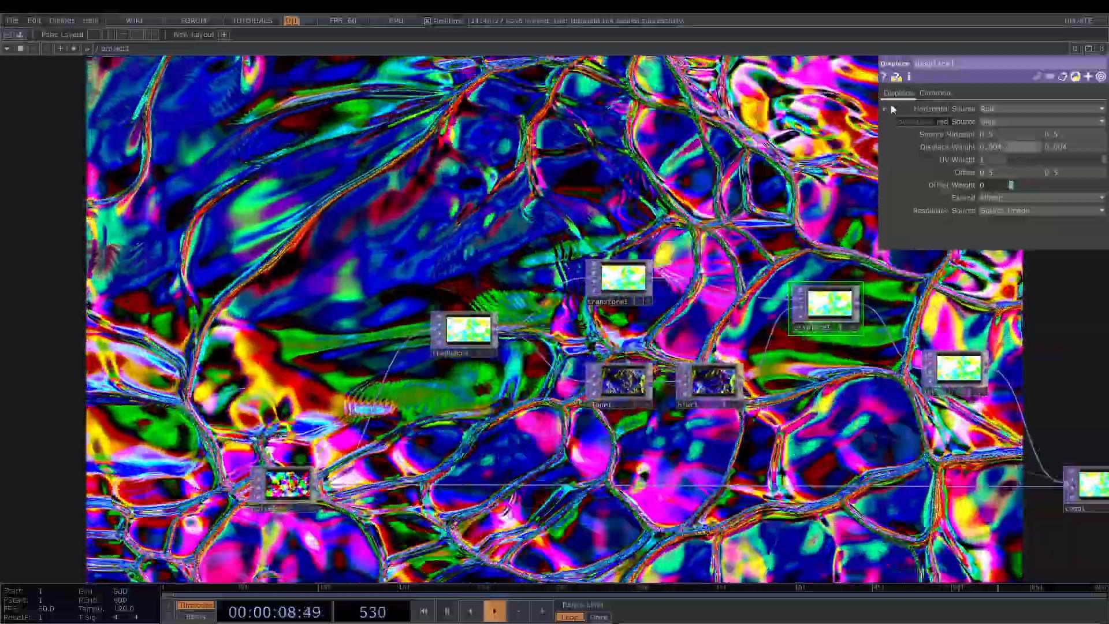
text(0)
key(Return)
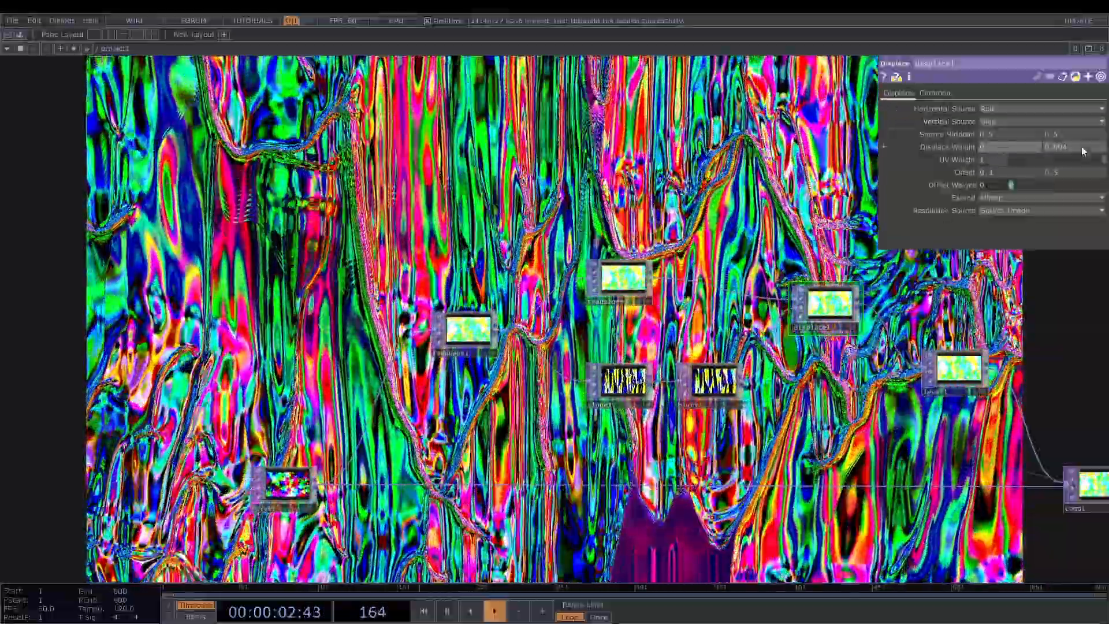
middle_drag(1081, 147, 1054, 173)
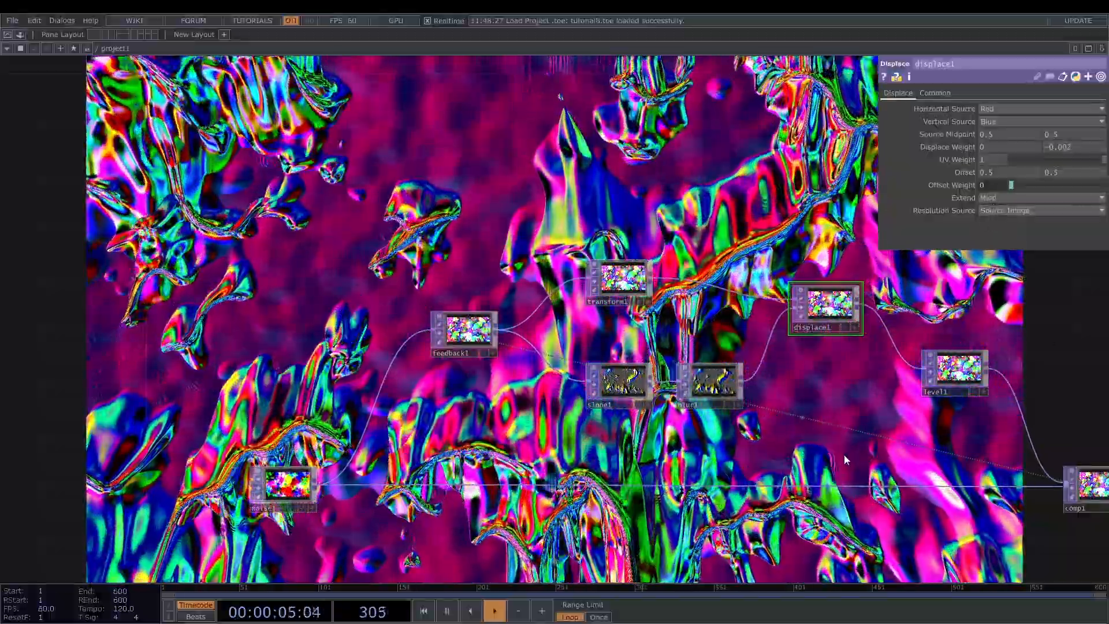
Try Mirror as displace1's Extend mode, and return it to Hold.
drag(822, 398, 677, 389)
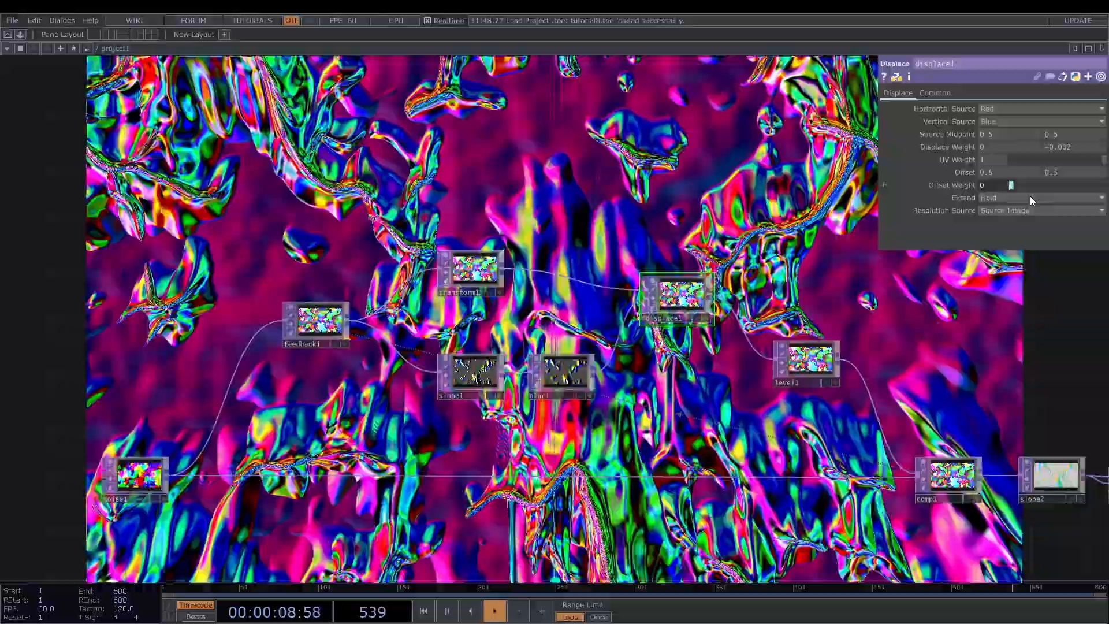
click(1030, 197)
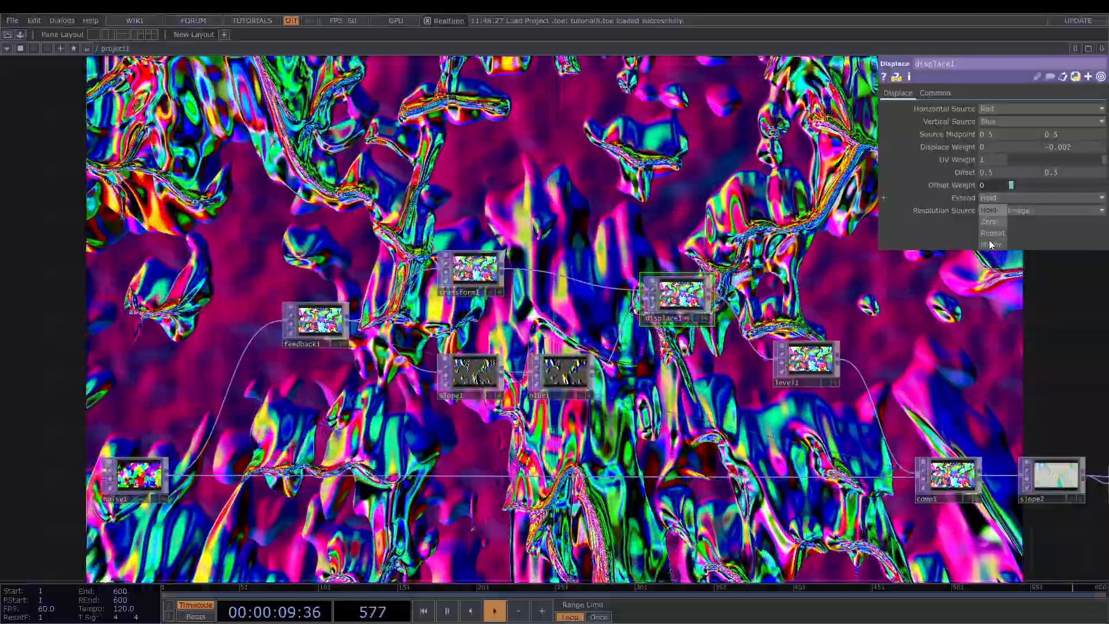
click(993, 245)
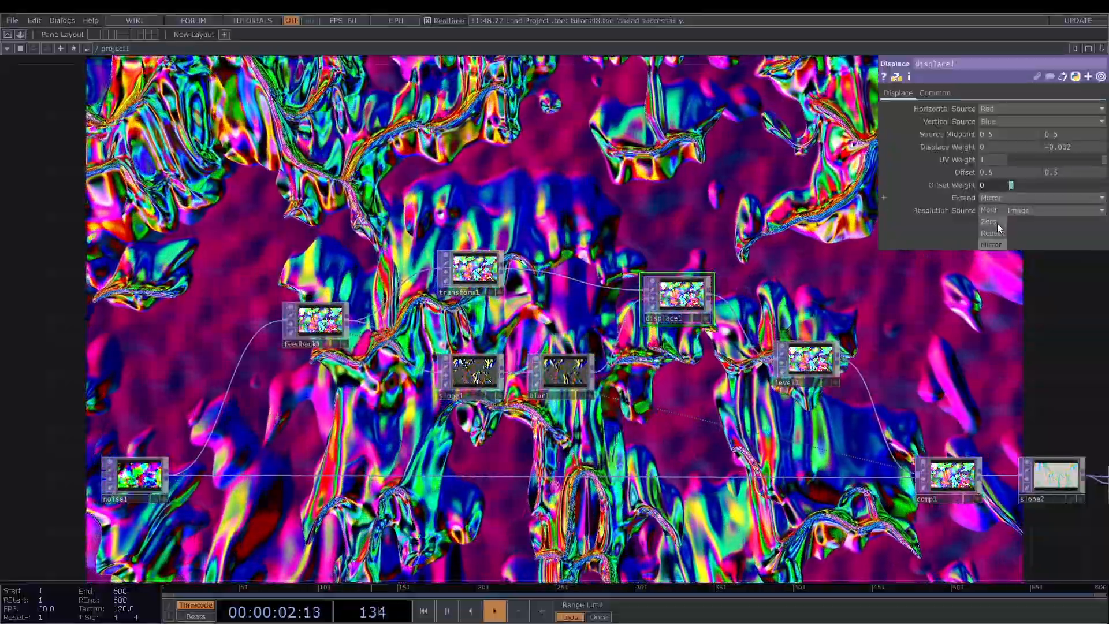
click(993, 211)
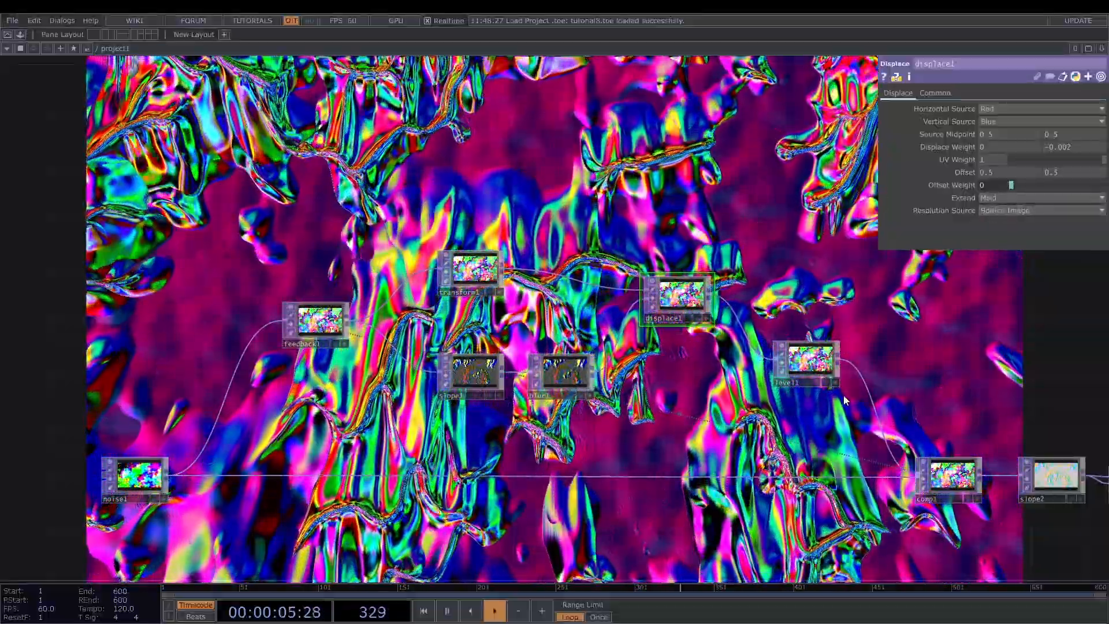
Set level1's Opacity to 0.95 and review its contrast and other pre-adjustment settings.
click(812, 361)
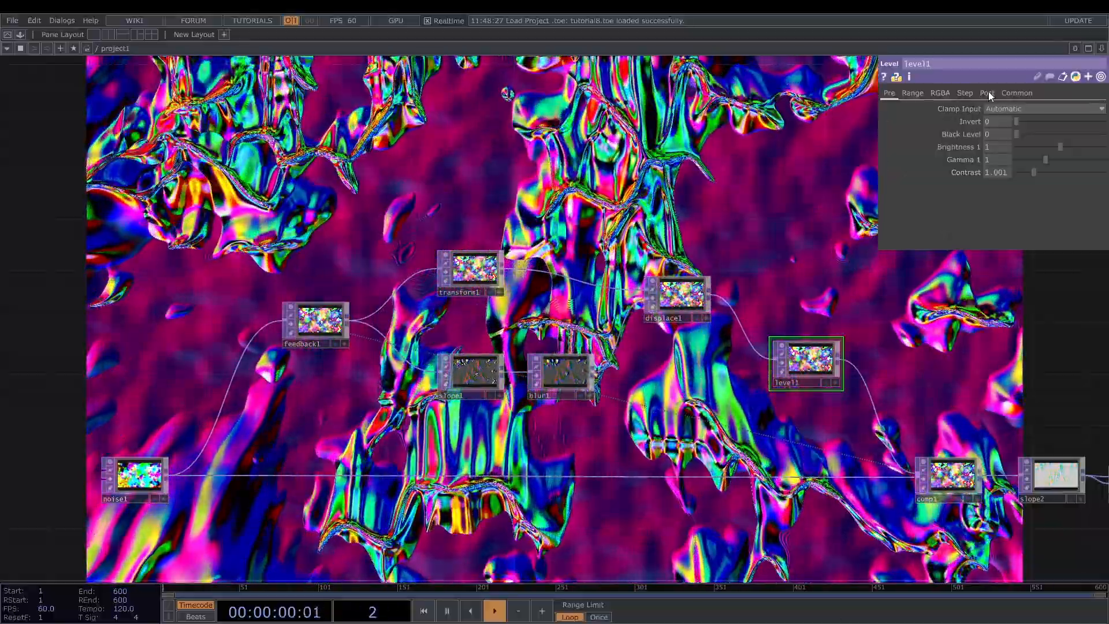
click(987, 92)
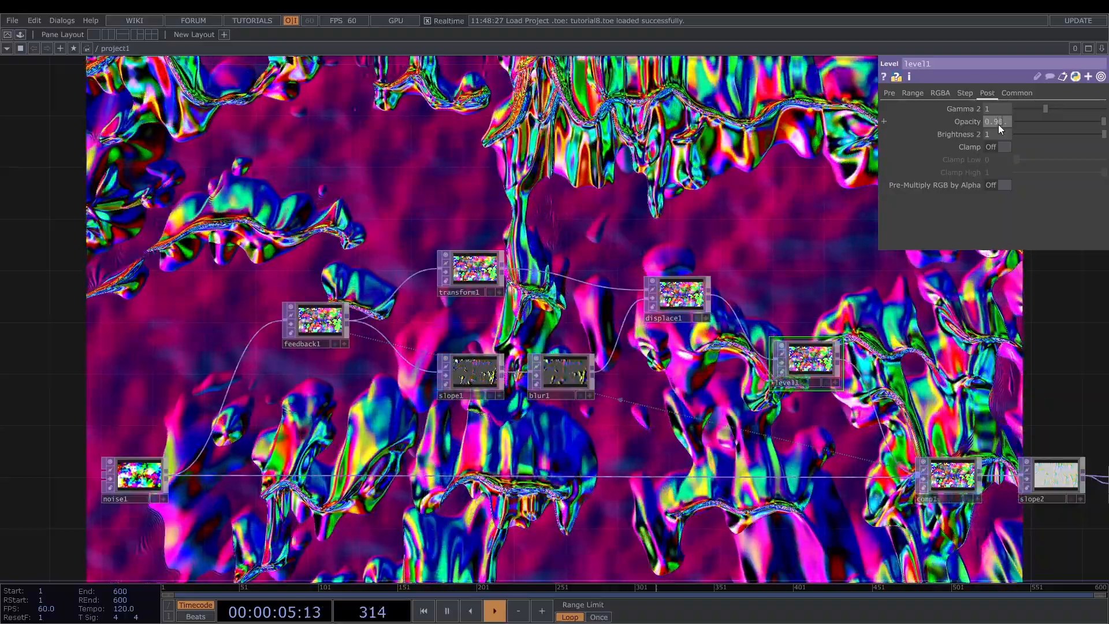
text(0.95)
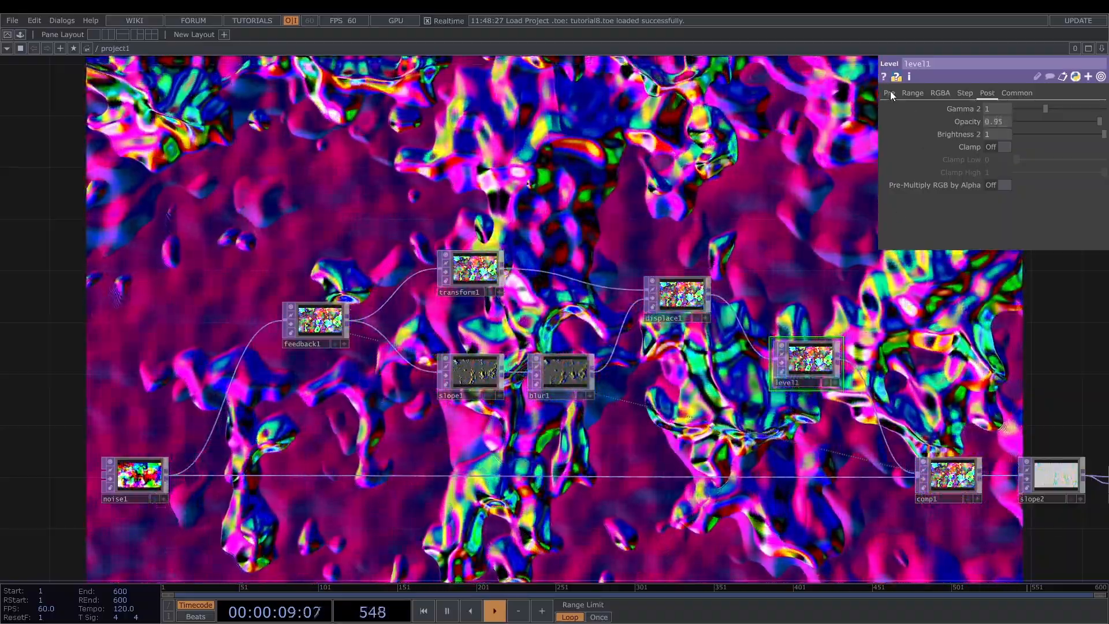
click(889, 92)
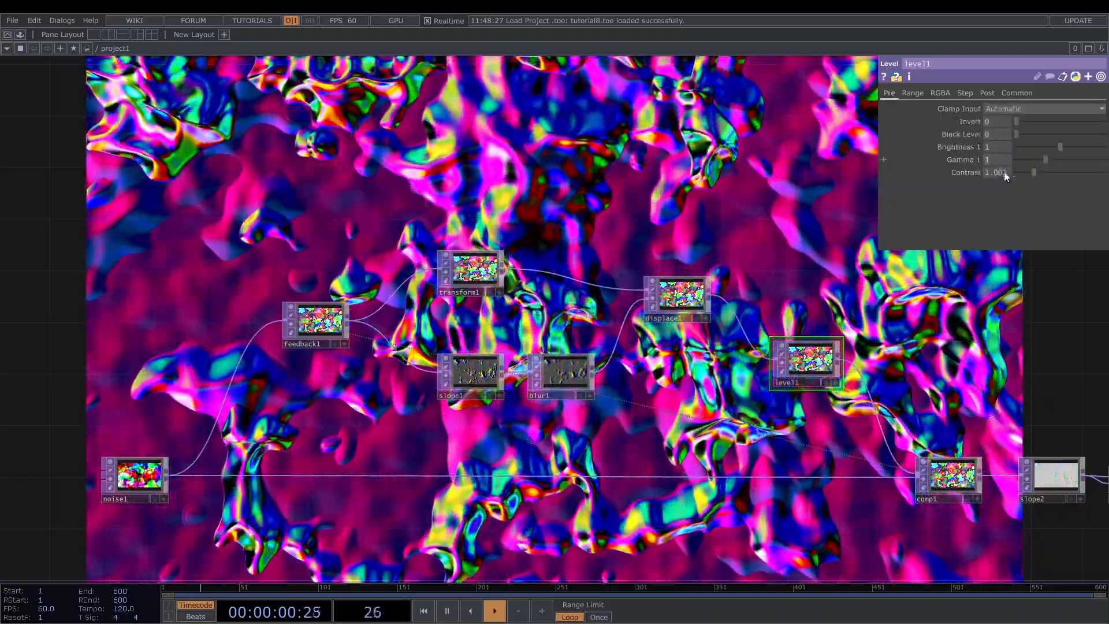
Change comp1's compositing Operation to Negate.
drag(752, 374, 606, 294)
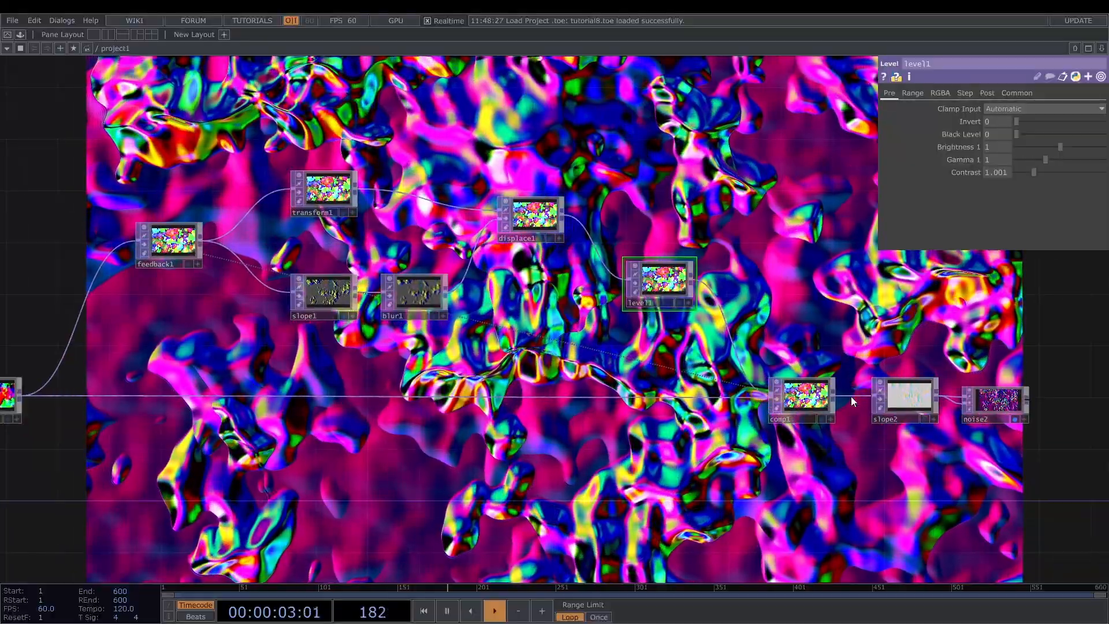
click(814, 397)
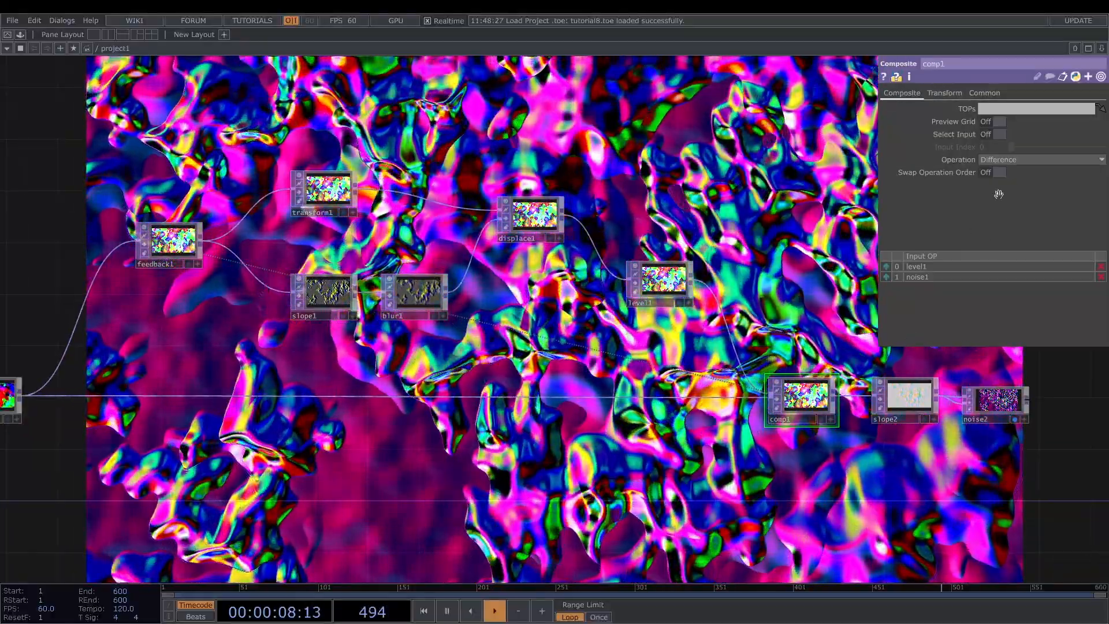
click(1040, 160)
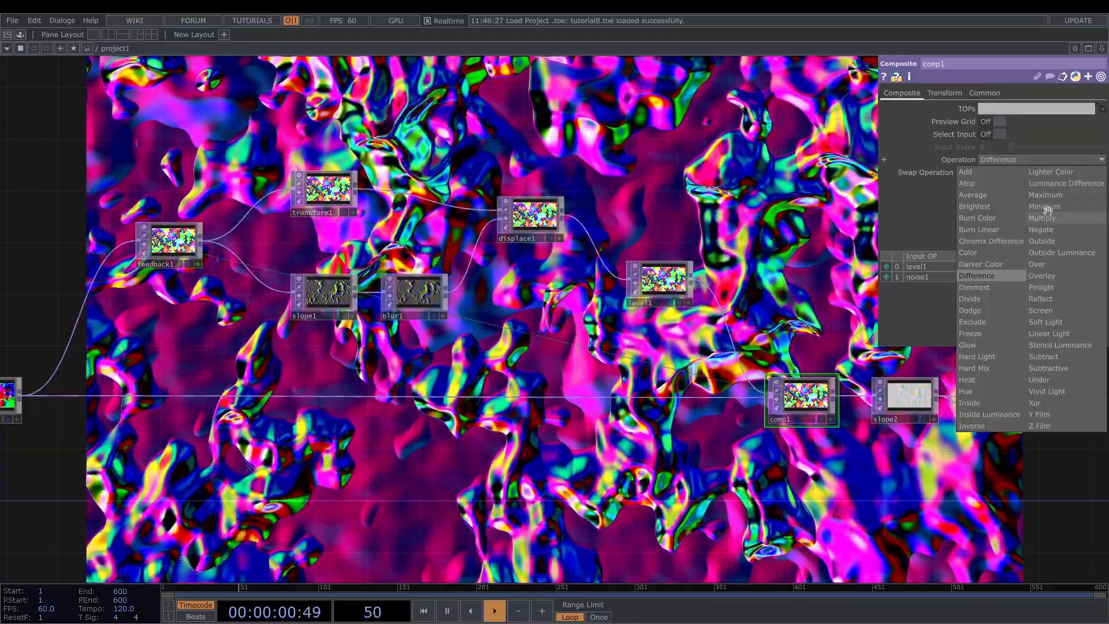
click(1041, 229)
drag(734, 332, 620, 313)
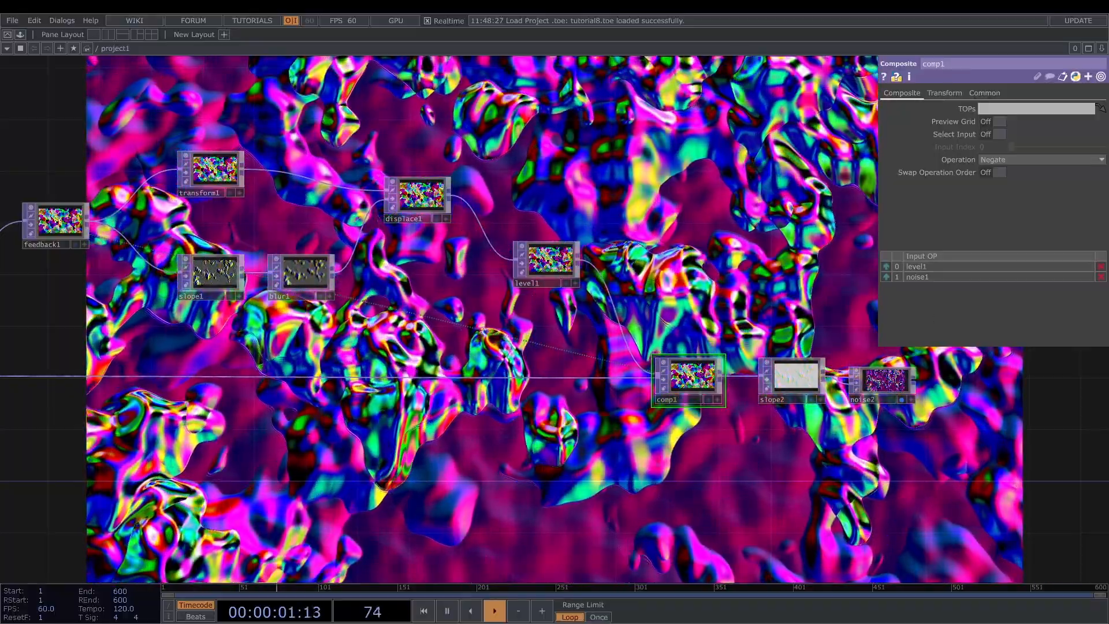
Review slope2's parameters, and set noise2's Seed to 31 and its Period to 5.
click(794, 375)
drag(944, 376, 886, 359)
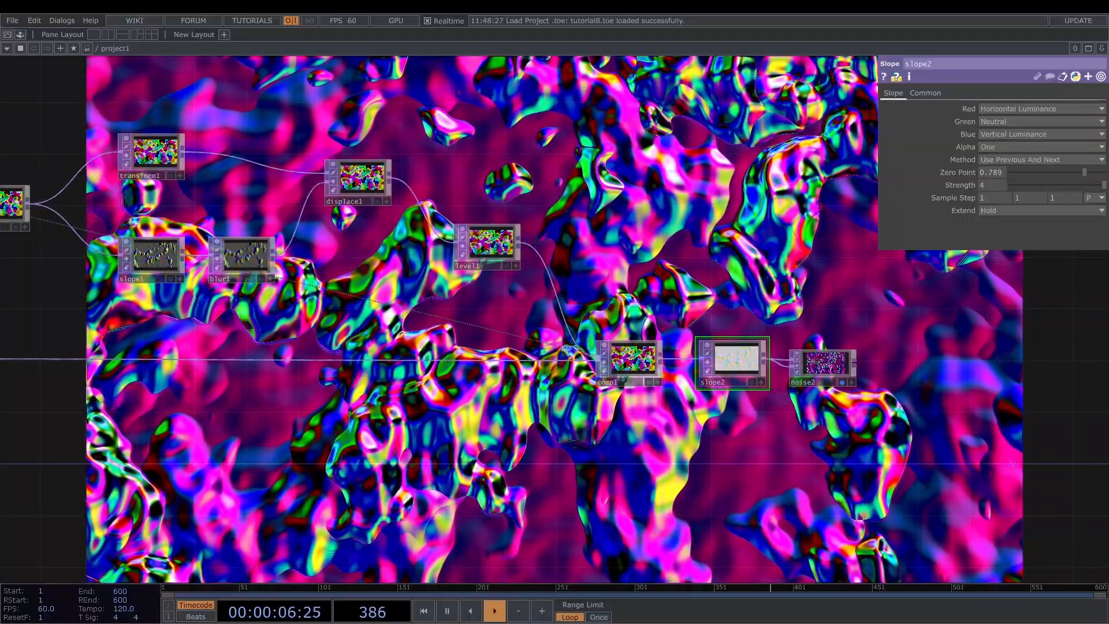
click(823, 382)
scroll(827, 373, up, 5)
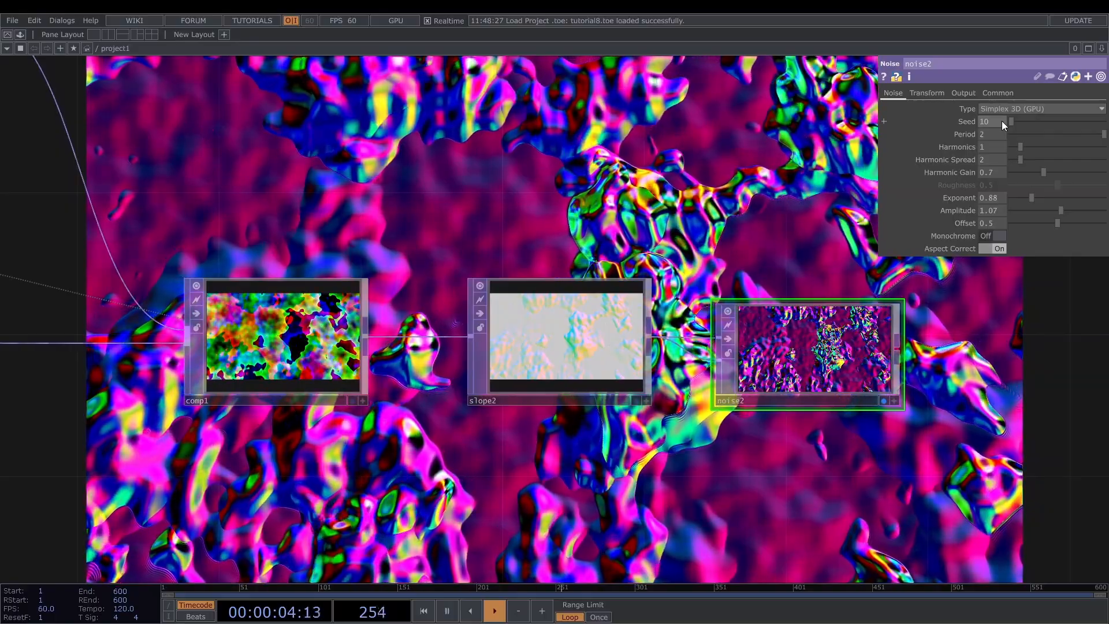
mouse_move(998, 123)
mouse_down()
mouse_move(1000, 109)
mouse_move(996, 126)
mouse_move(1010, 124)
mouse_move(997, 123)
mouse_up()
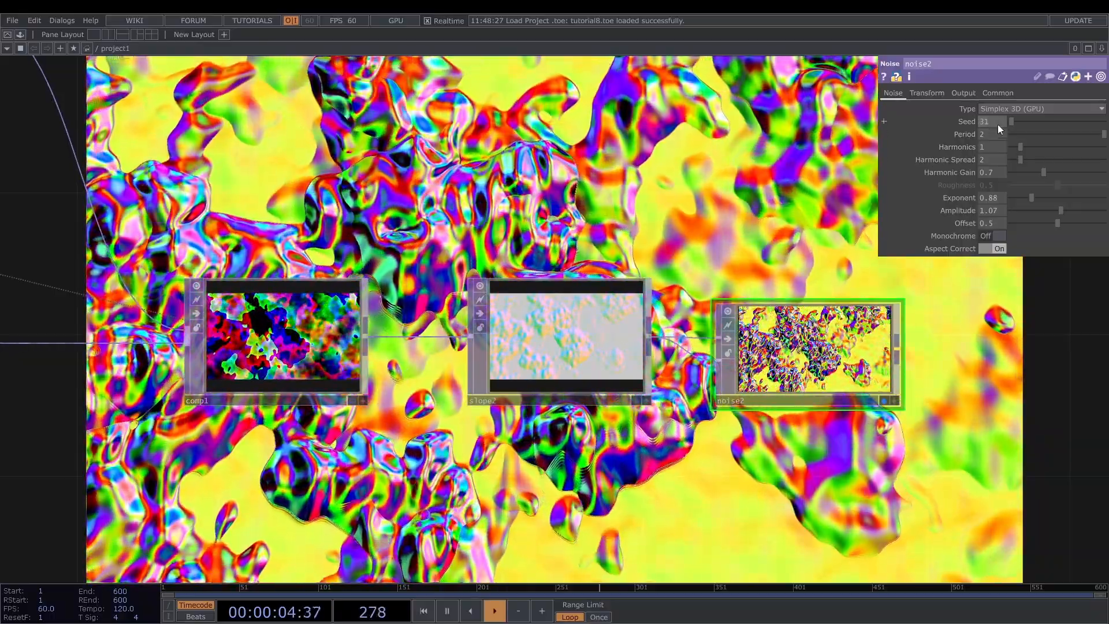
drag(992, 134, 1002, 123)
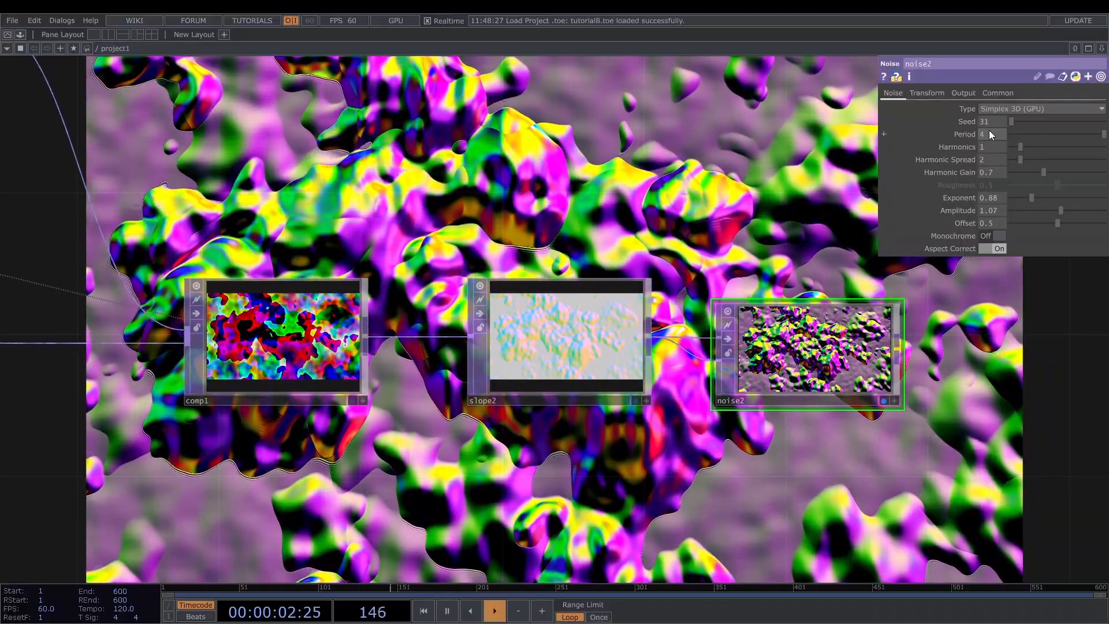
drag(989, 131, 997, 124)
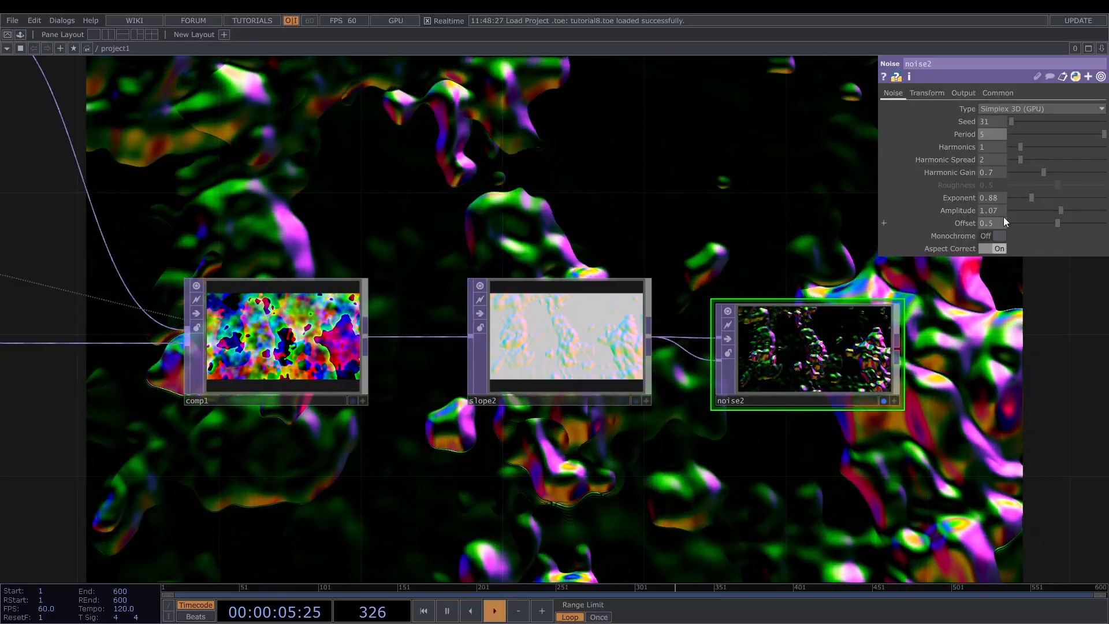
Lower noise2's Exponent to 0.62 and raise its Offset to 0.649.
drag(1031, 197, 1026, 199)
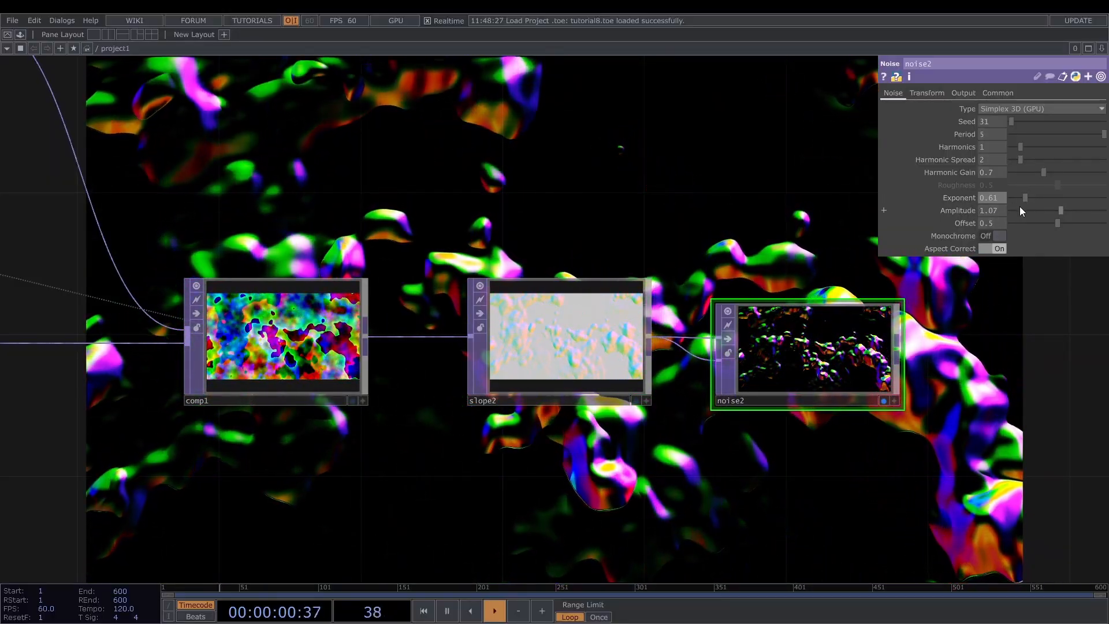
drag(1018, 200, 1024, 200)
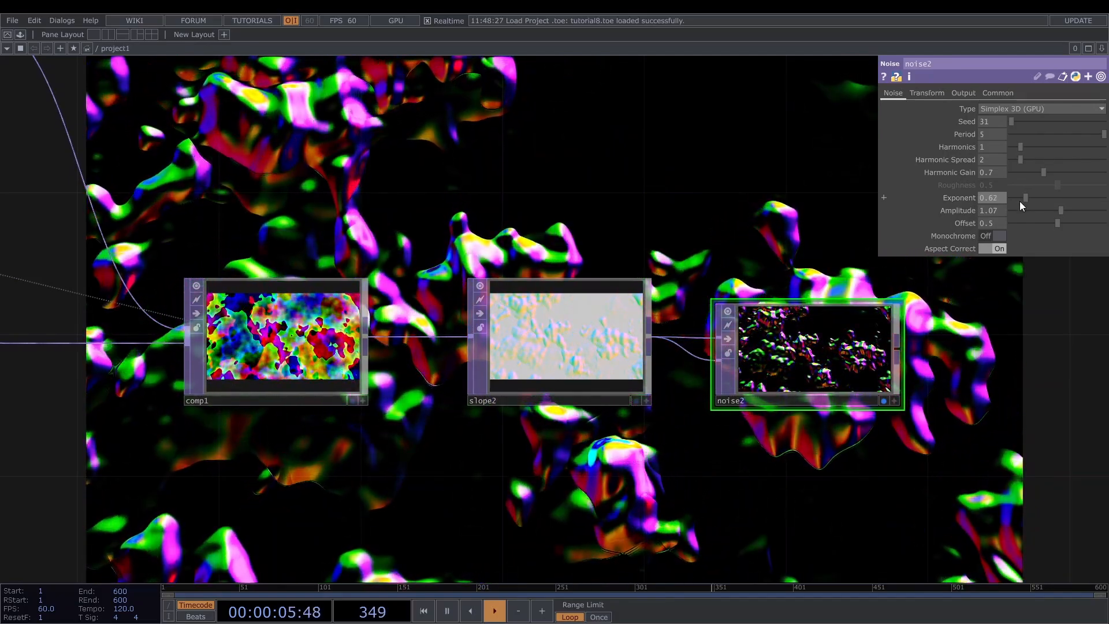
drag(1020, 201, 1017, 202)
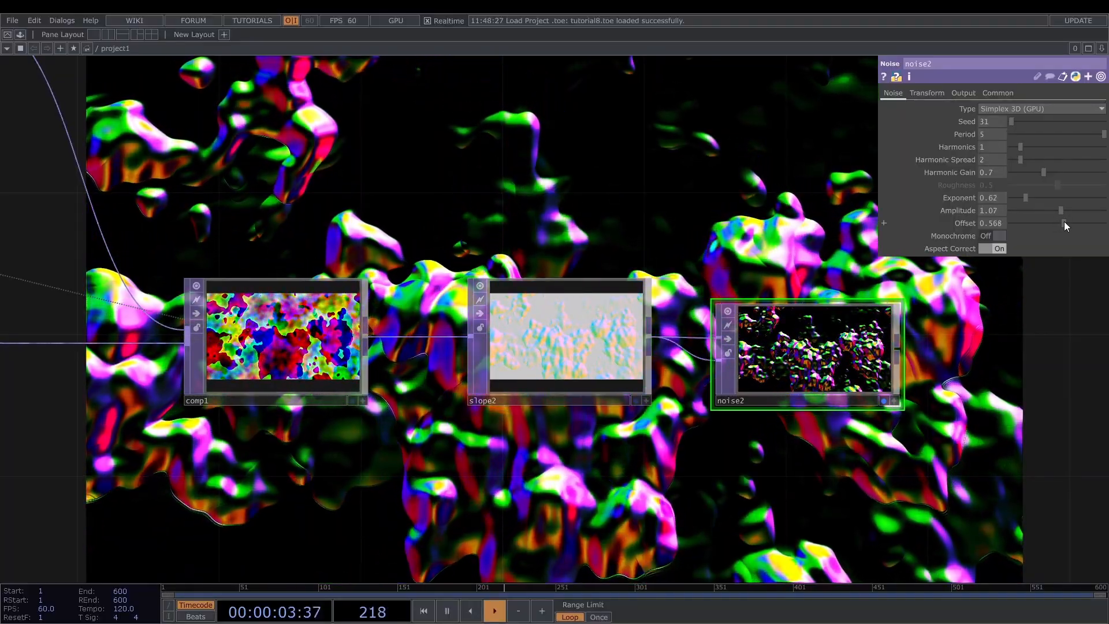
drag(1058, 224, 1071, 222)
scroll(803, 341, down, 5)
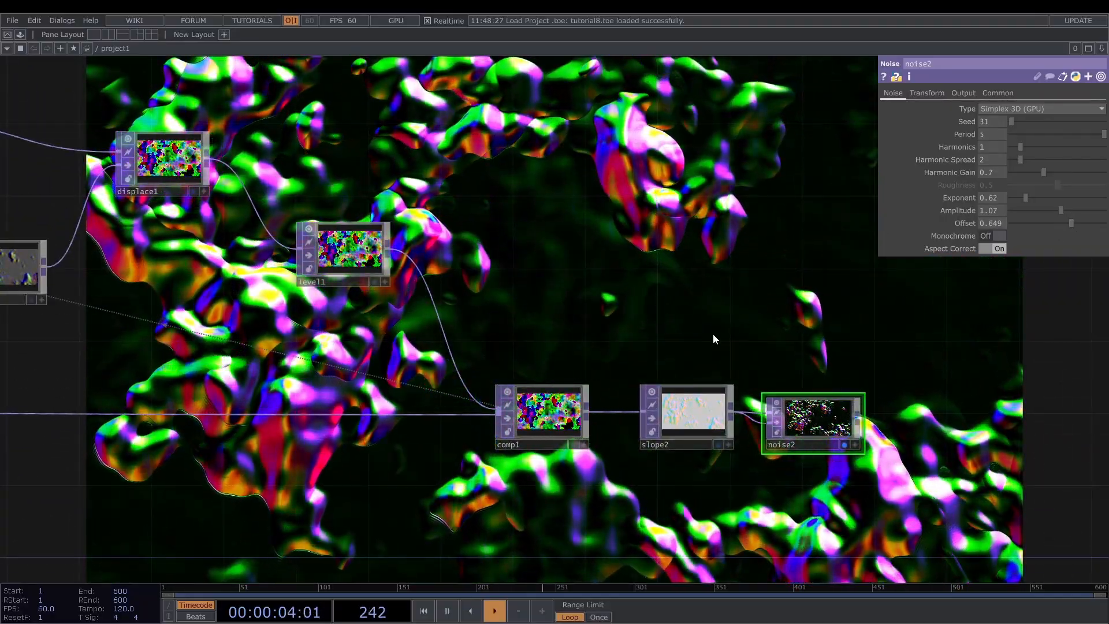
scroll(732, 278, down, 4)
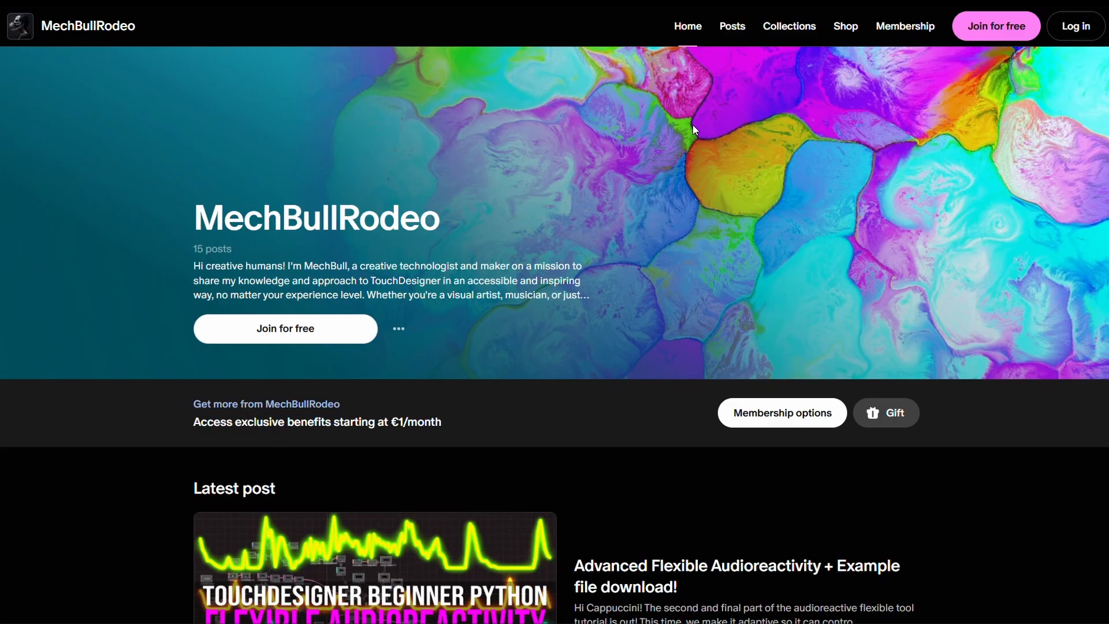
Switch to the MechBullRodeo Patreon page and browse the posts in the In Just 10 Nodes Series collection.
scroll(647, 173, down, 6)
scroll(648, 176, down, 8)
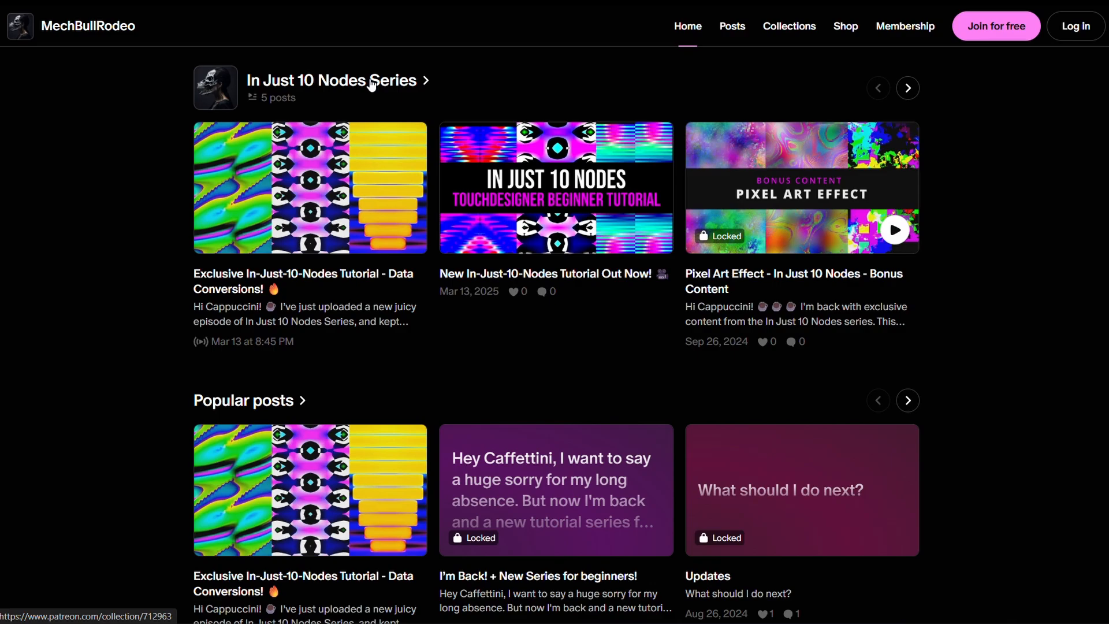
click(371, 84)
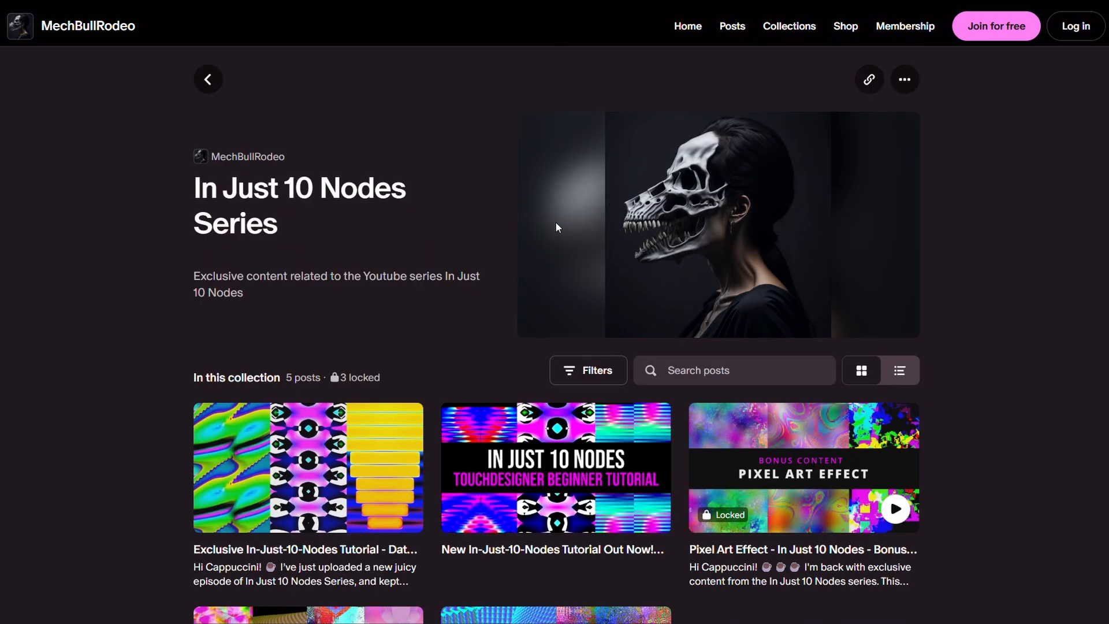
scroll(467, 221, down, 2)
scroll(466, 220, down, 3)
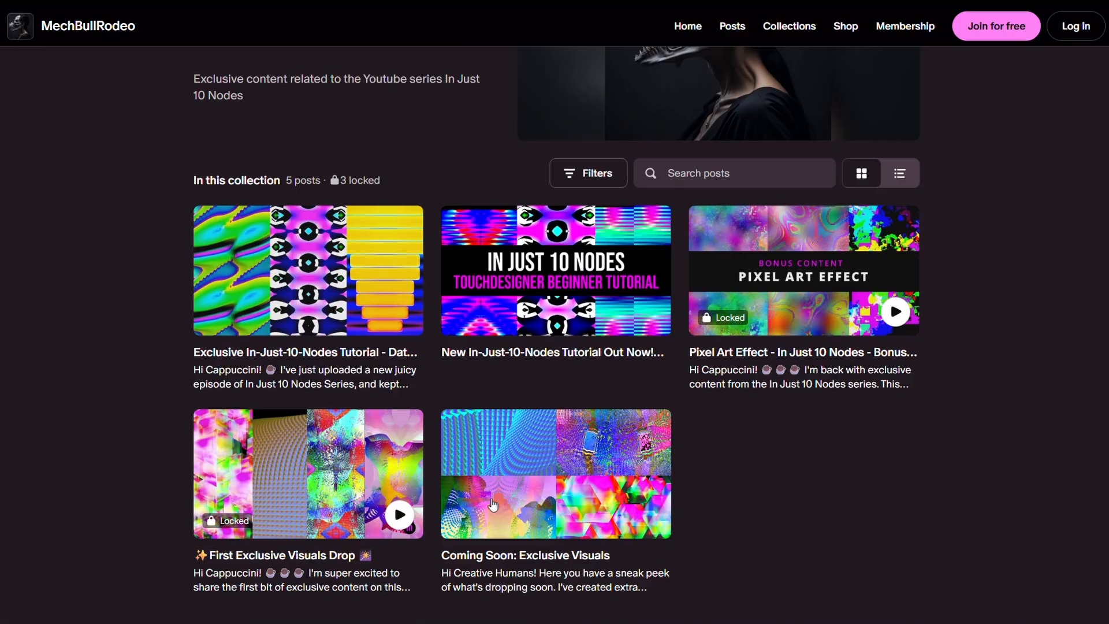
scroll(679, 473, up, 4)
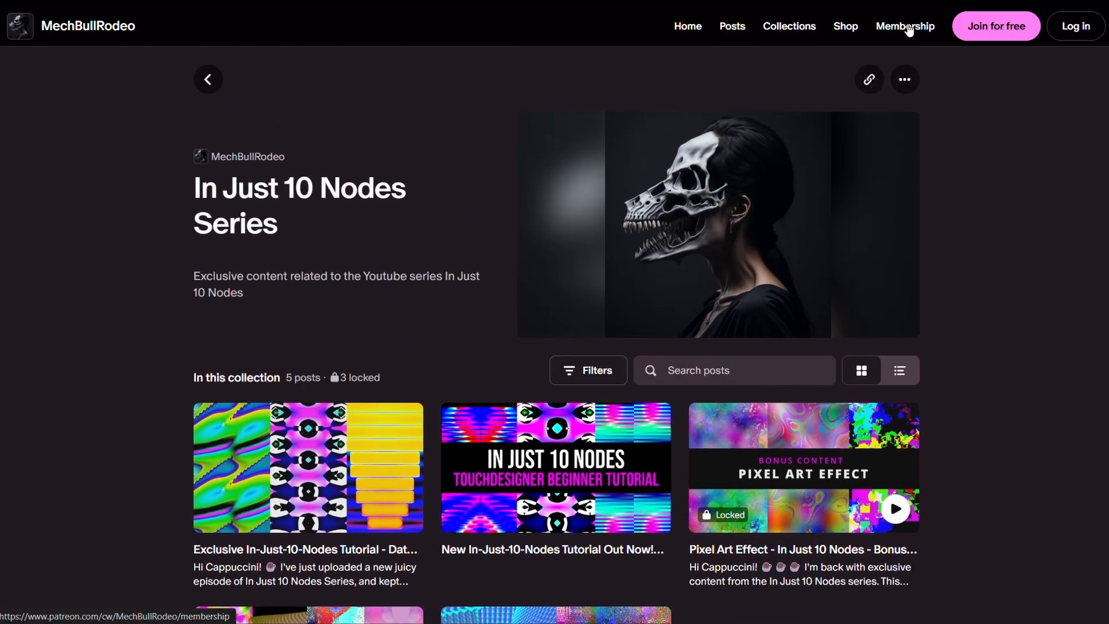
click(871, 46)
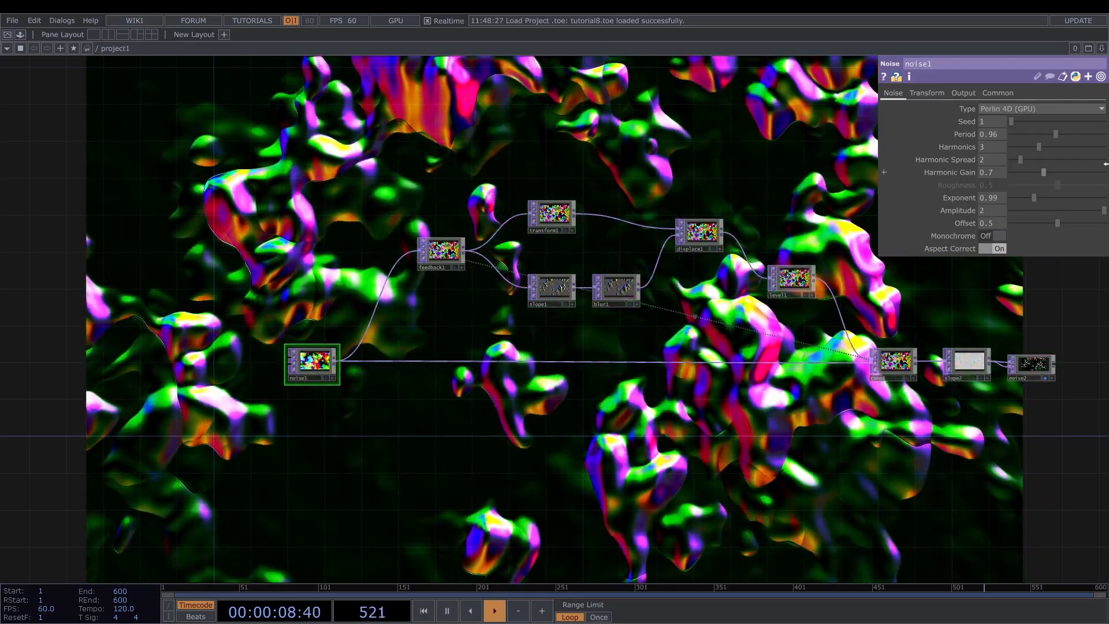
Set noise1's Period to 5 and its Harmonic Spread to 3.5.
middle_drag(998, 133, 1000, 116)
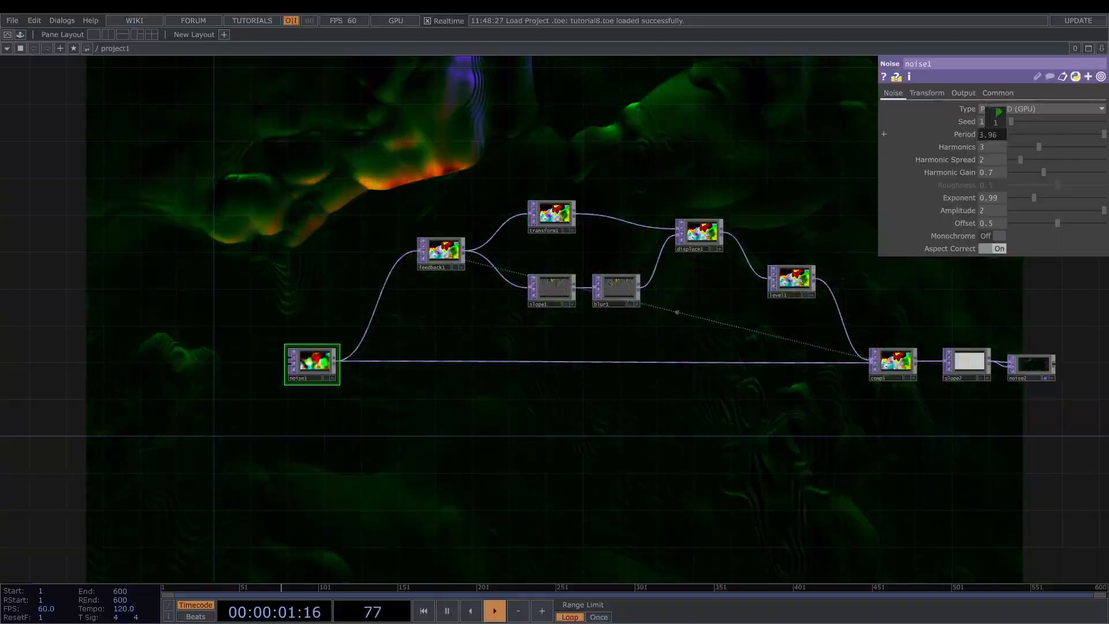
text(5)
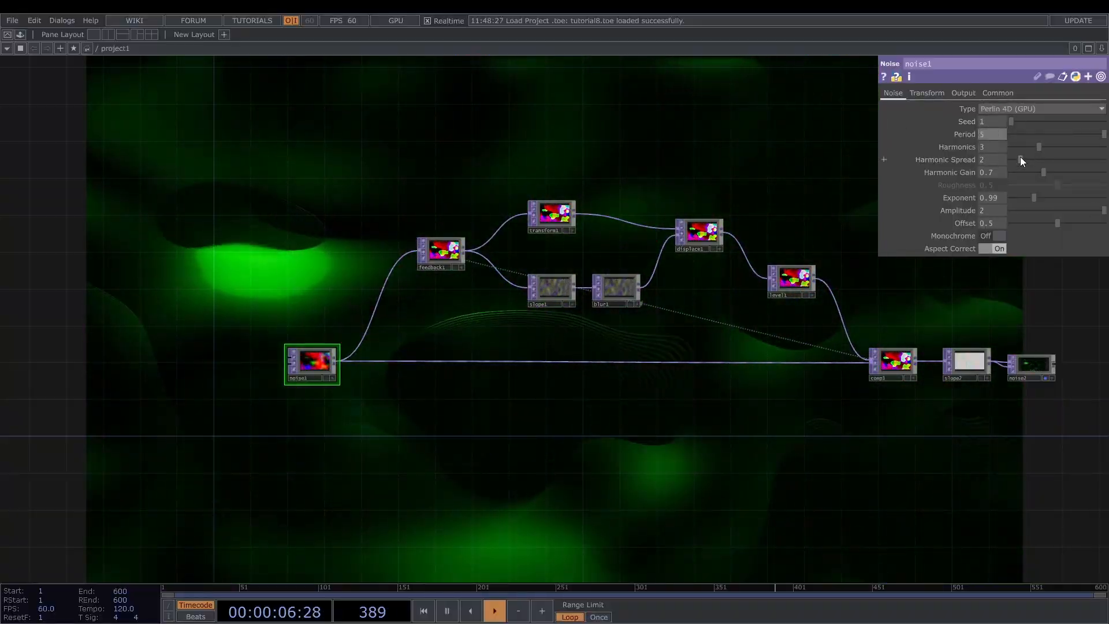
mouse_move(1021, 160)
mouse_down()
mouse_move(1040, 163)
mouse_move(1030, 164)
mouse_up()
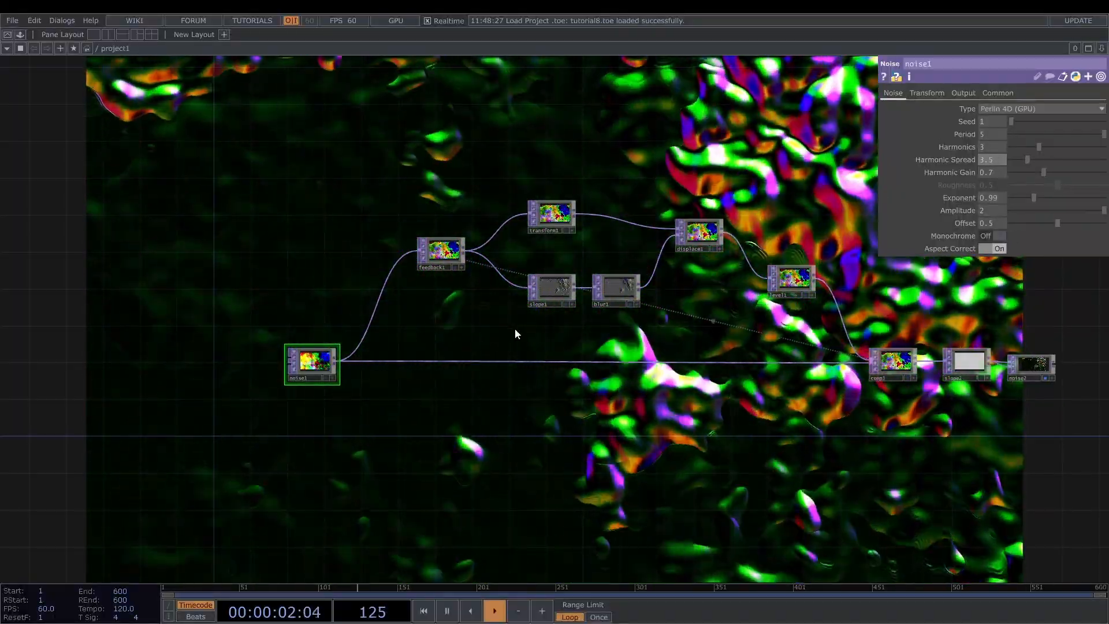
Review transform1's transform and tile settings.
drag(454, 319, 526, 349)
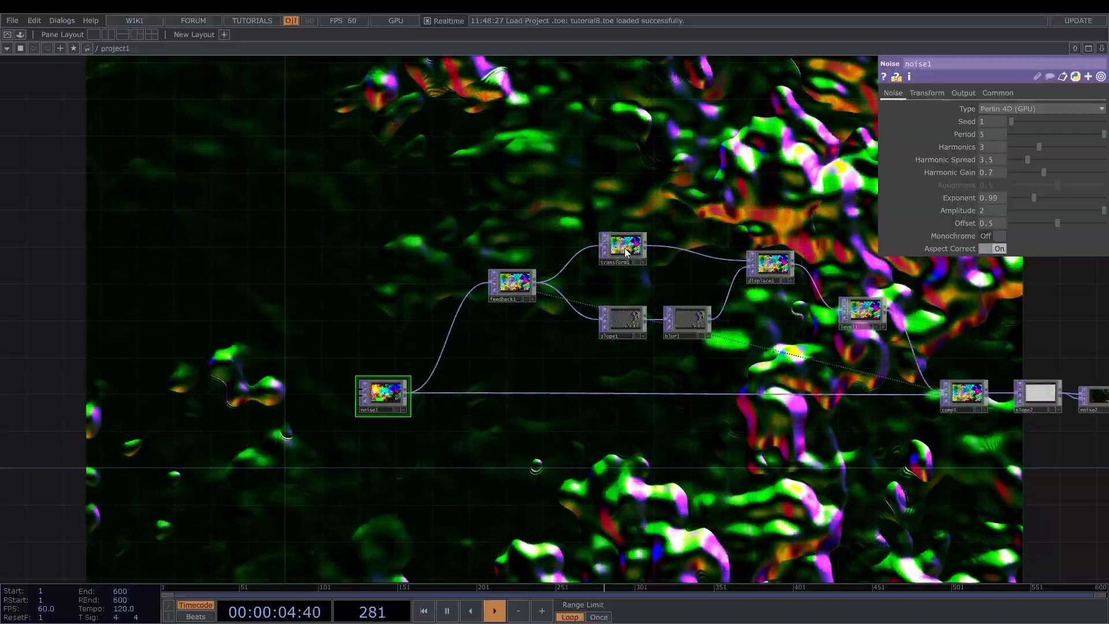
click(625, 247)
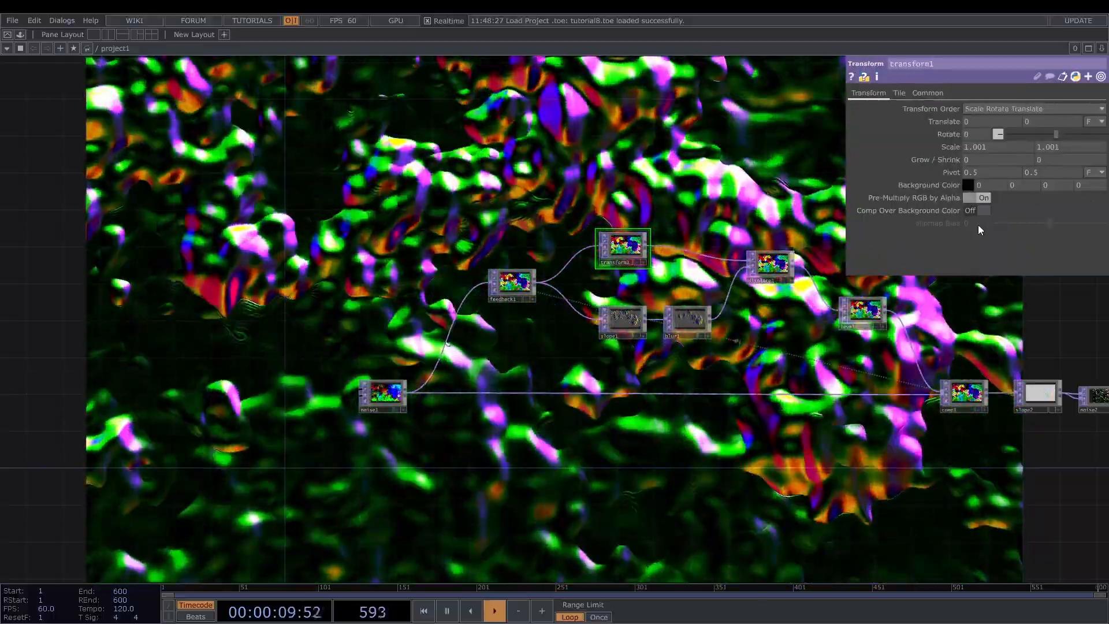
click(899, 93)
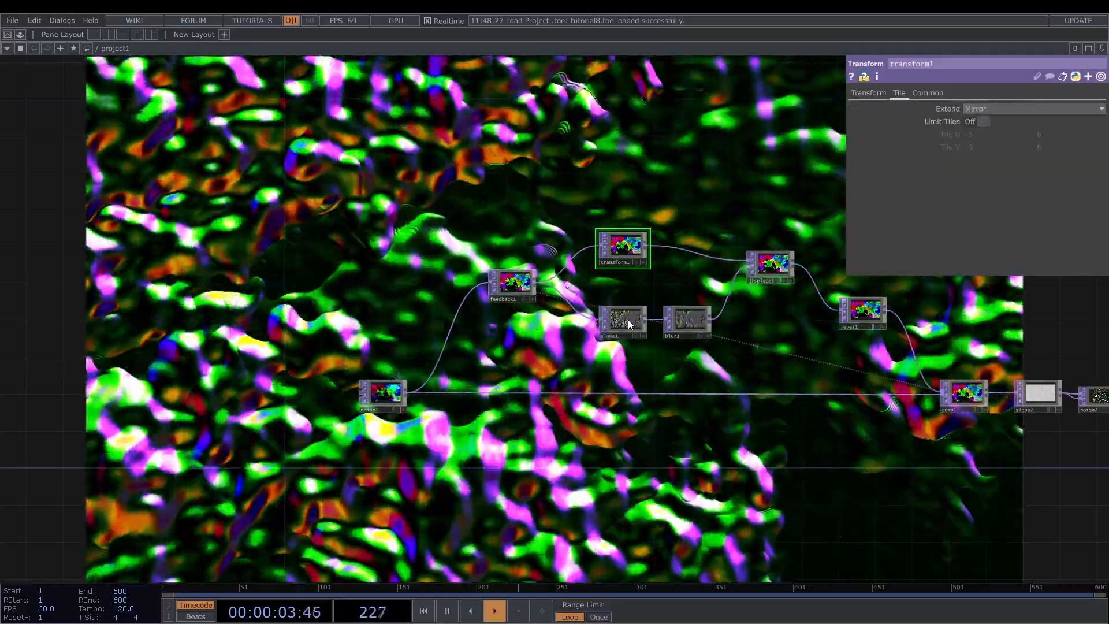
Set slope1's Zero Point to 0.174 and its Strength to 2.58.
click(623, 319)
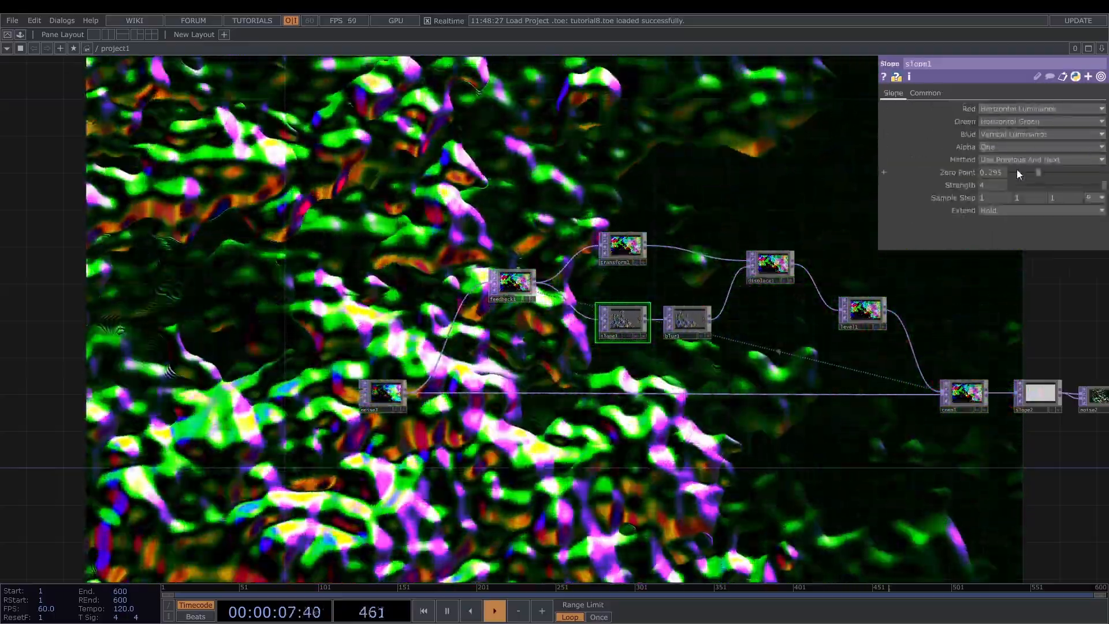
click(1016, 170)
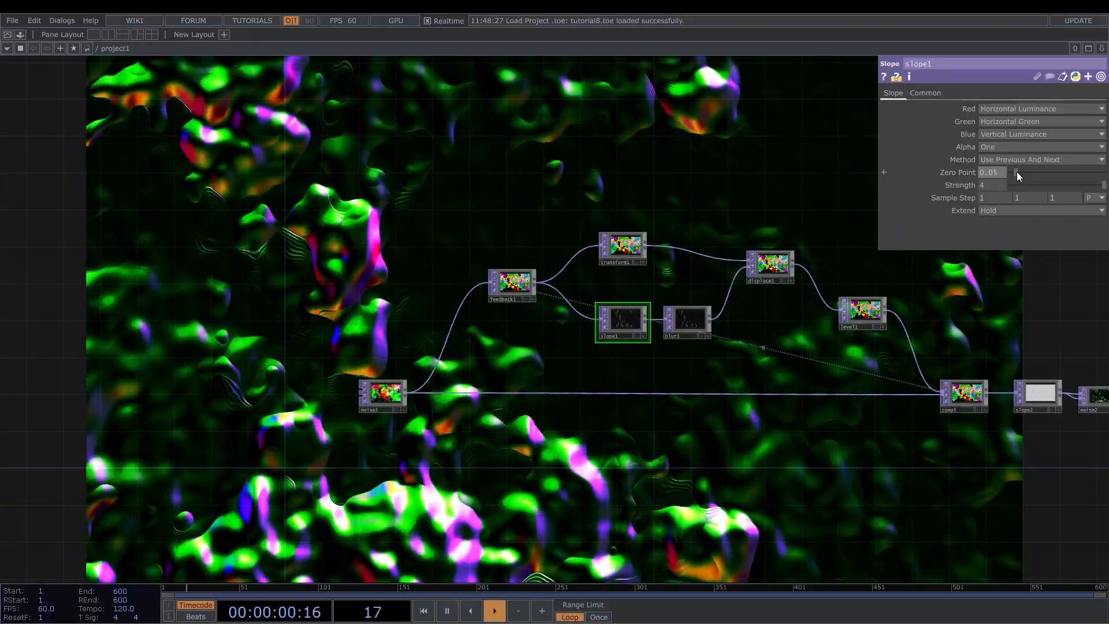
drag(1017, 171, 1028, 169)
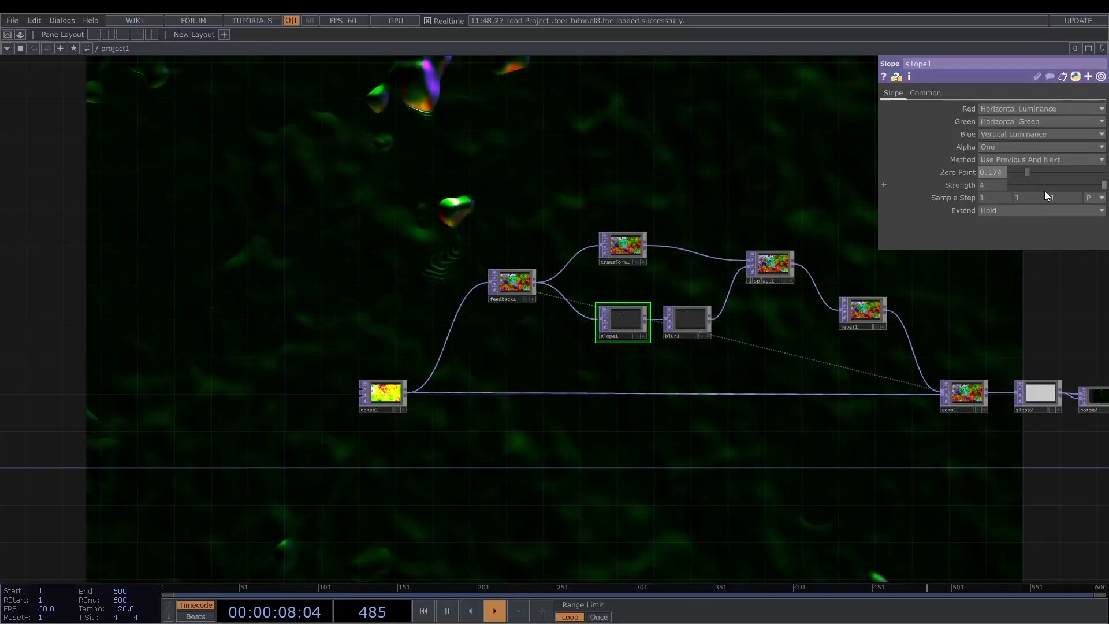
drag(1088, 186, 1071, 187)
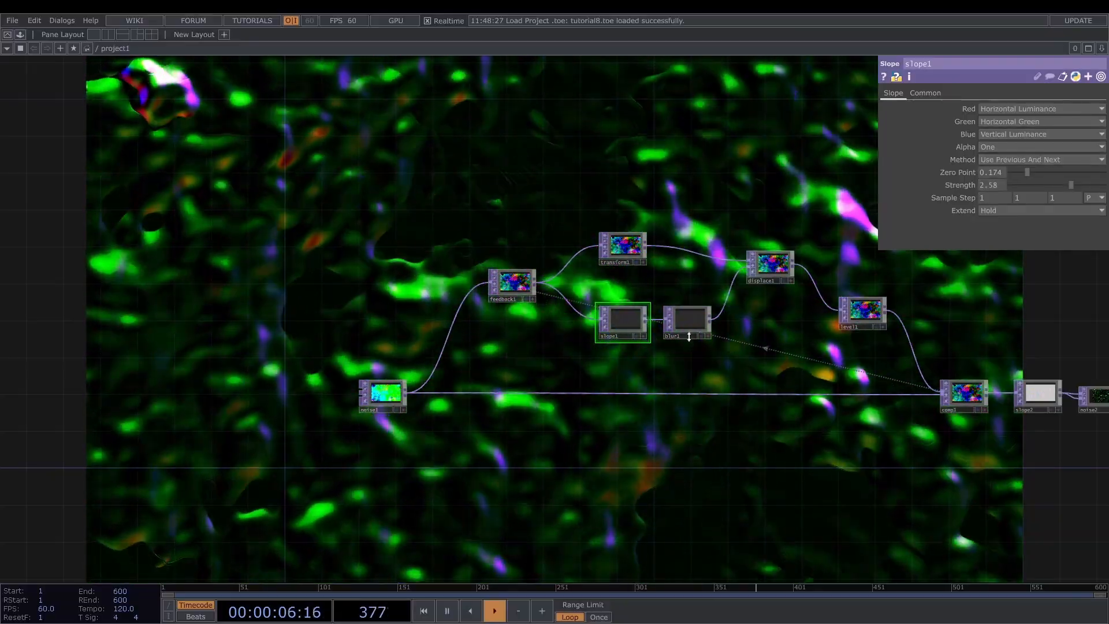
Set blur1's Pre-Shrink to 1 and Filter Size to 7, and bring up displace1's parameters.
click(688, 318)
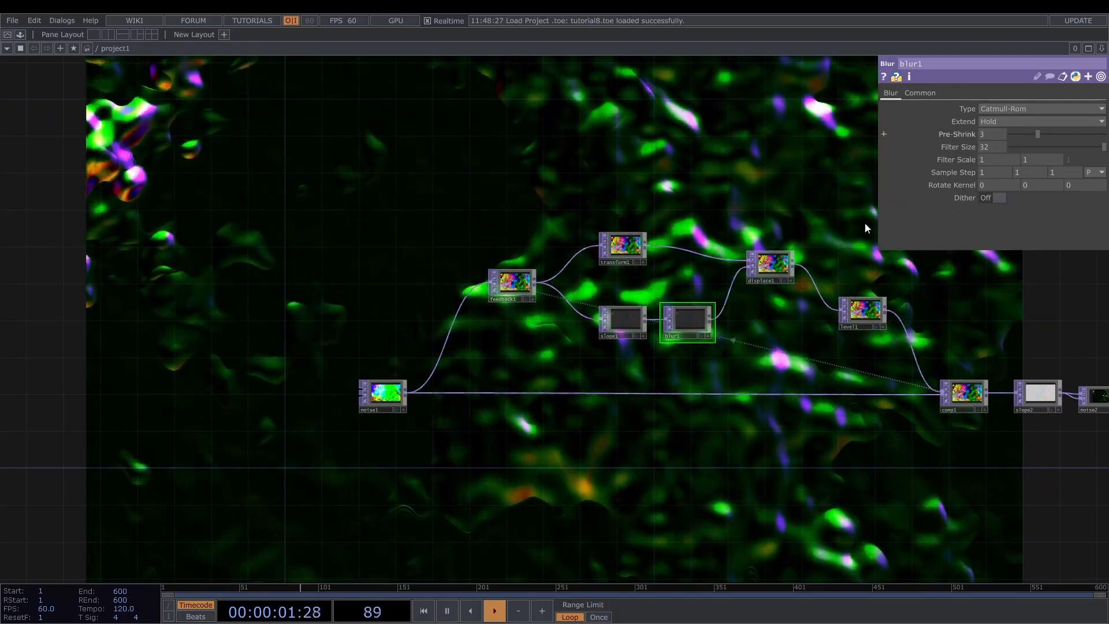
right_click(688, 322)
click(713, 359)
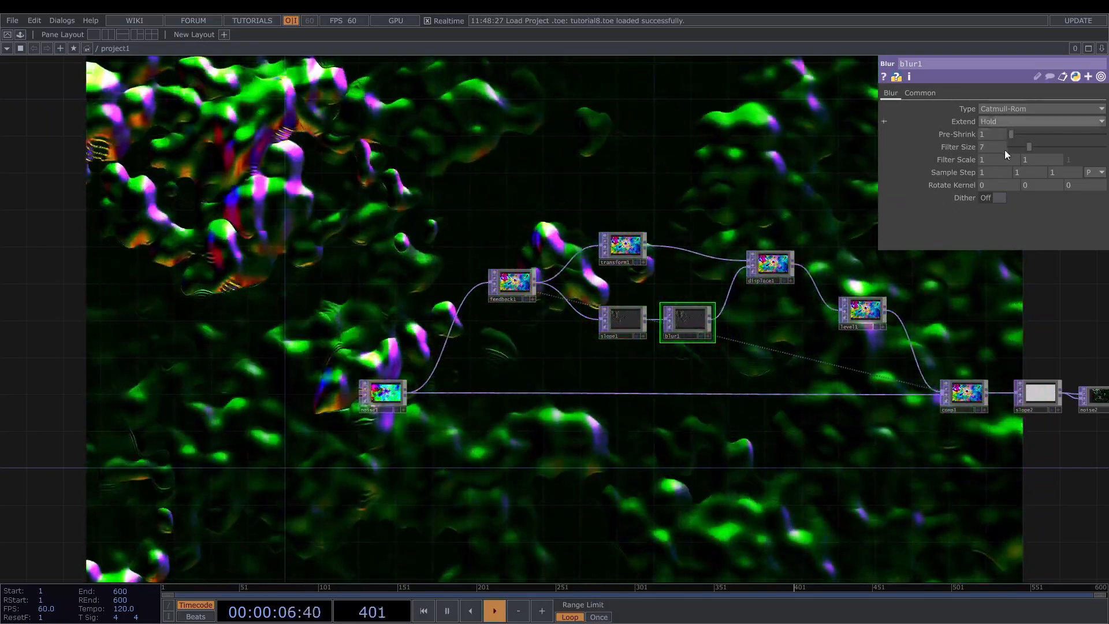
click(770, 264)
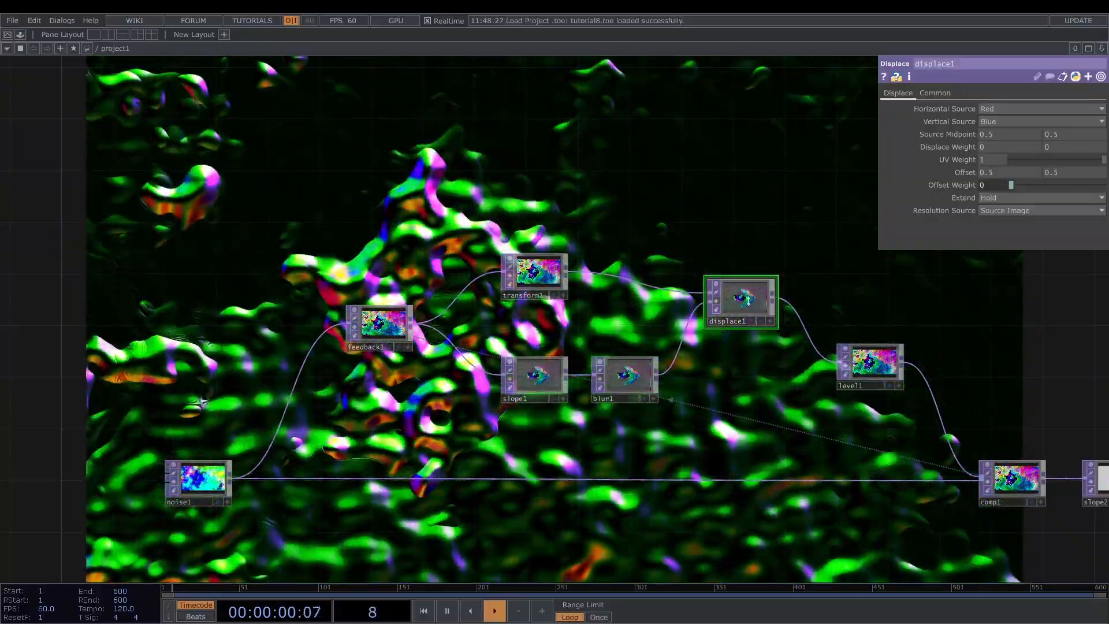
Set level1's Opacity to 1.002 and its Contrast to 1.
drag(887, 377, 715, 375)
click(715, 378)
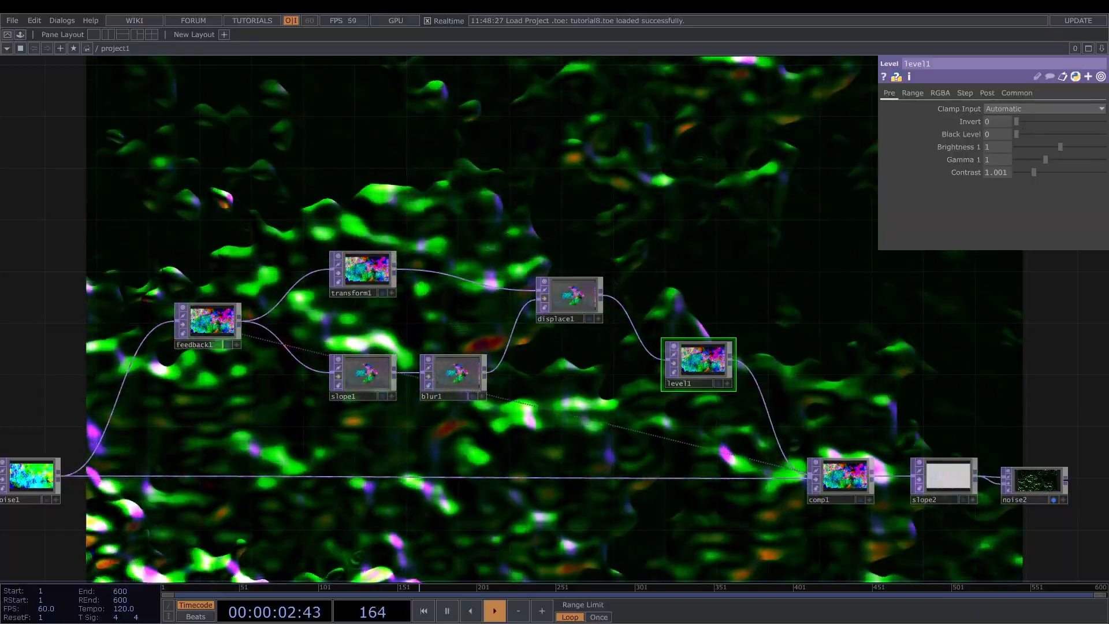
scroll(747, 285, down, 5)
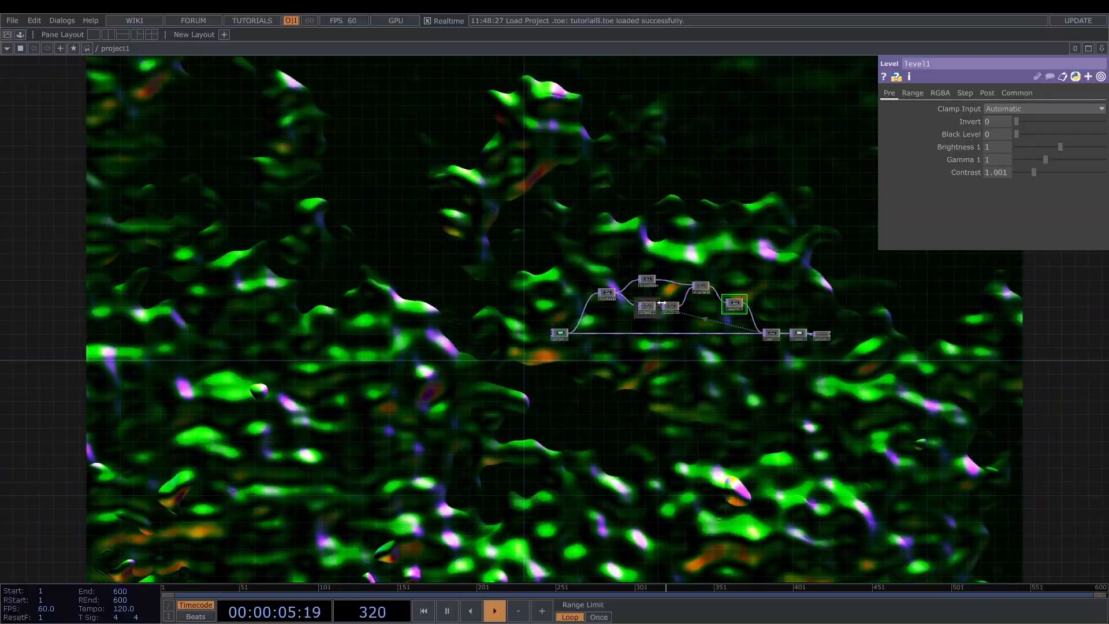
scroll(740, 299, up, 3)
scroll(740, 301, up, 5)
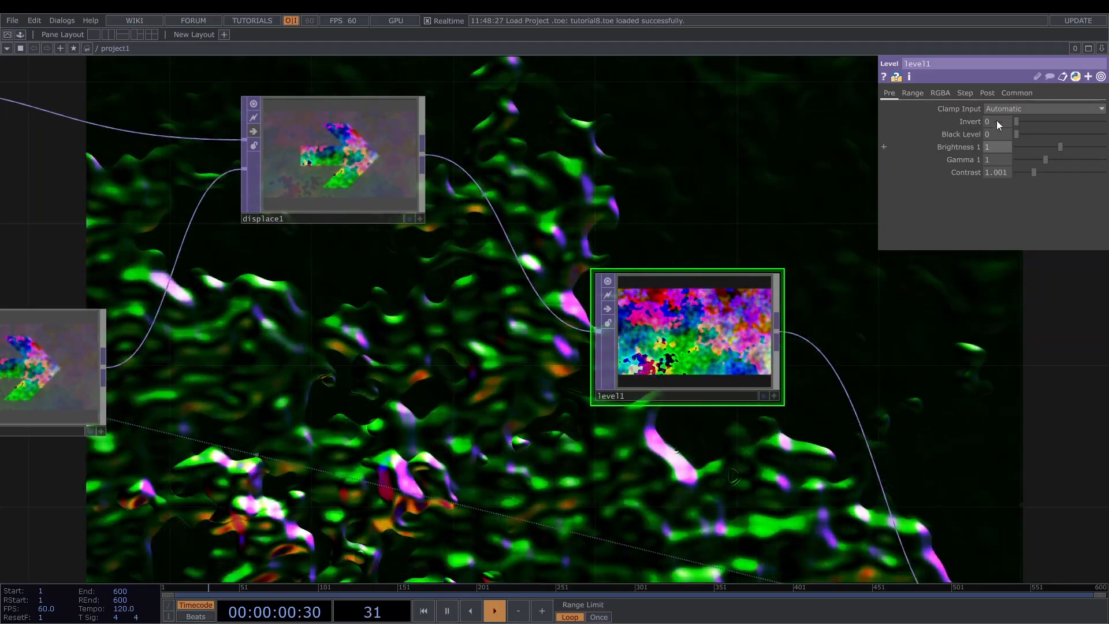
click(988, 92)
drag(1006, 120, 972, 117)
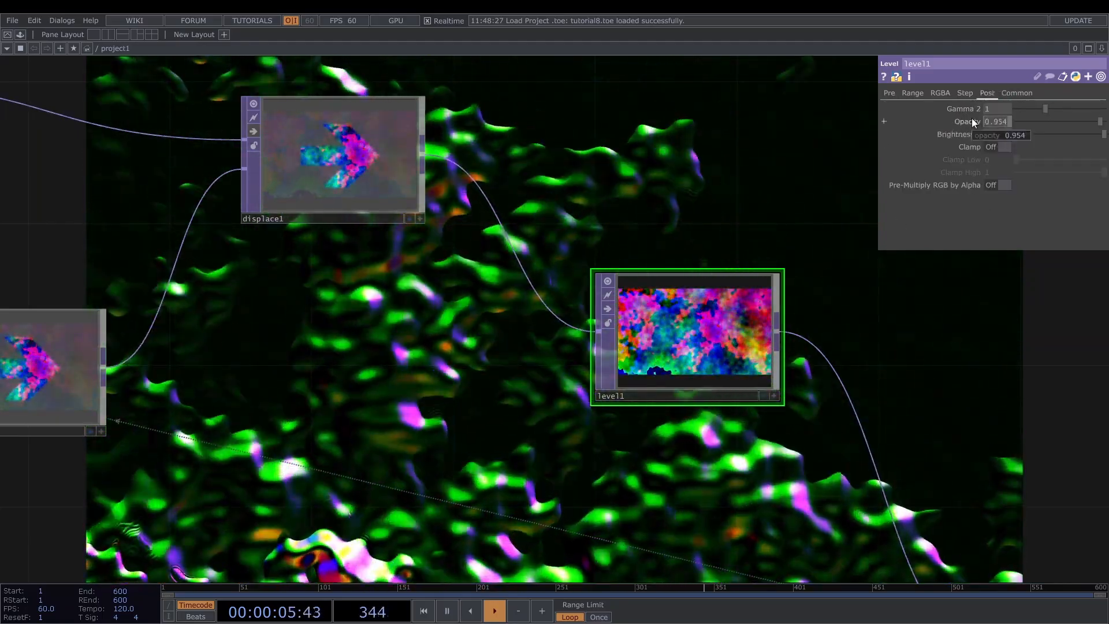
text(1.002)
key(Return)
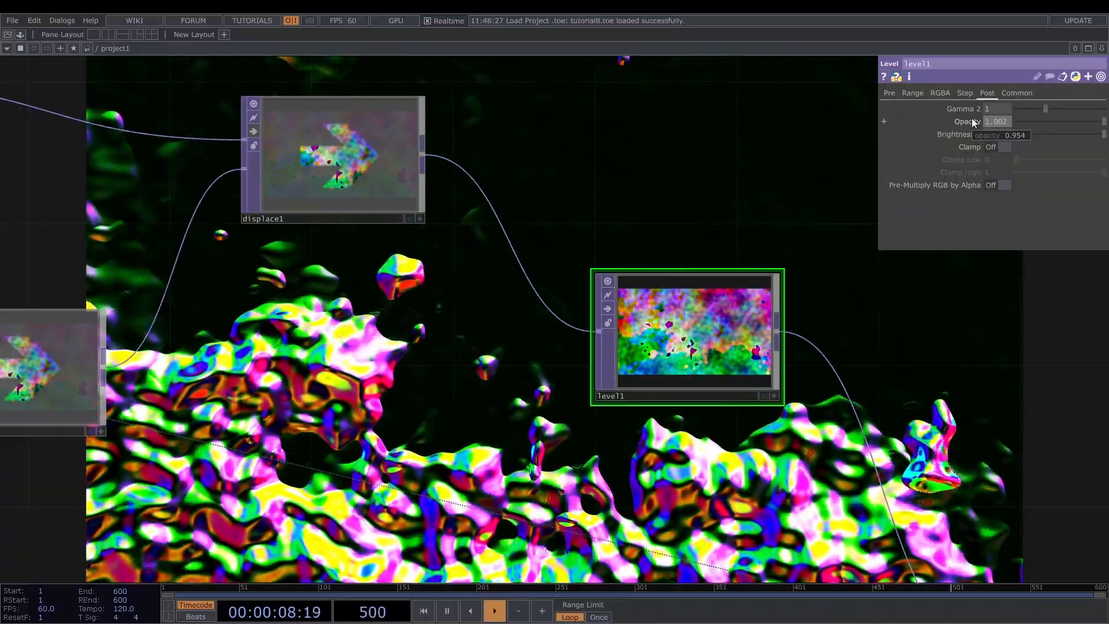
click(888, 93)
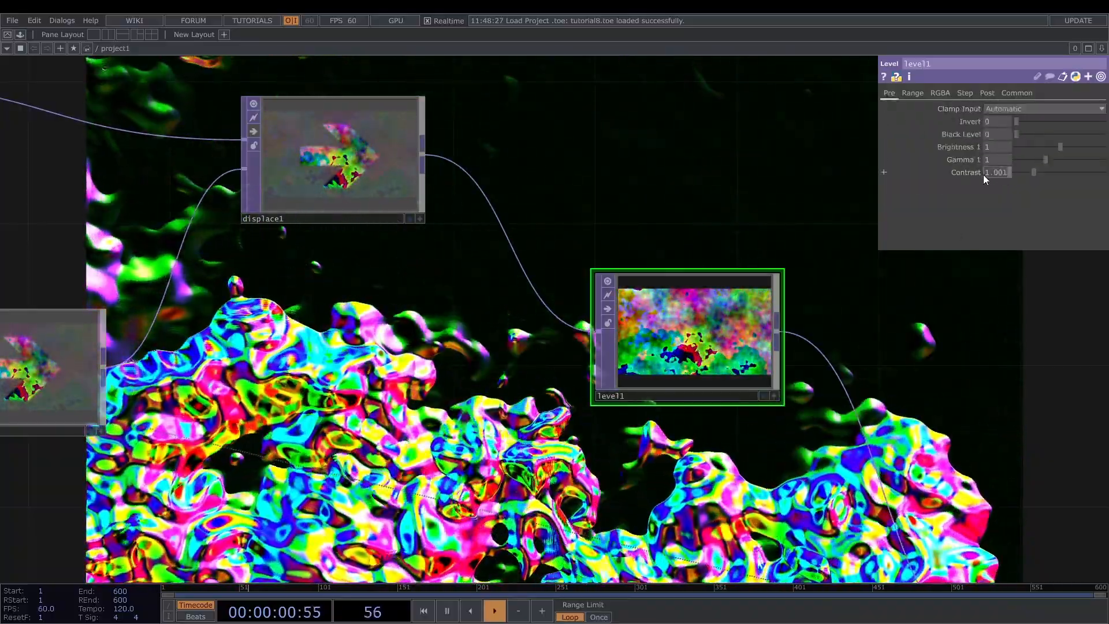
text(1)
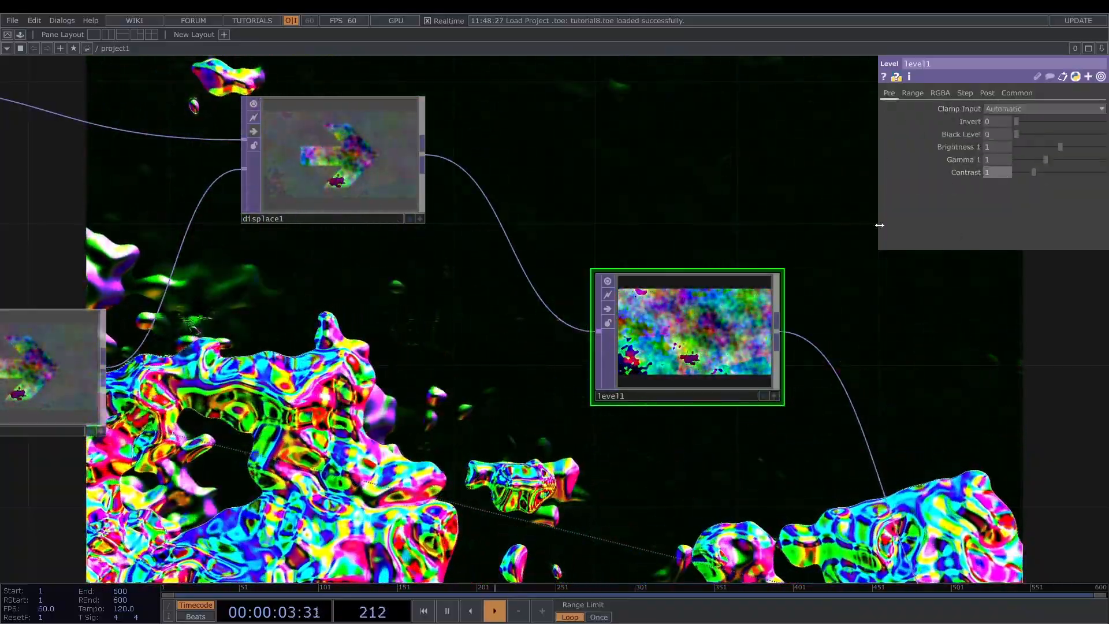
Change comp1's blend operation to Pinlight.
scroll(825, 282, down, 3)
click(924, 415)
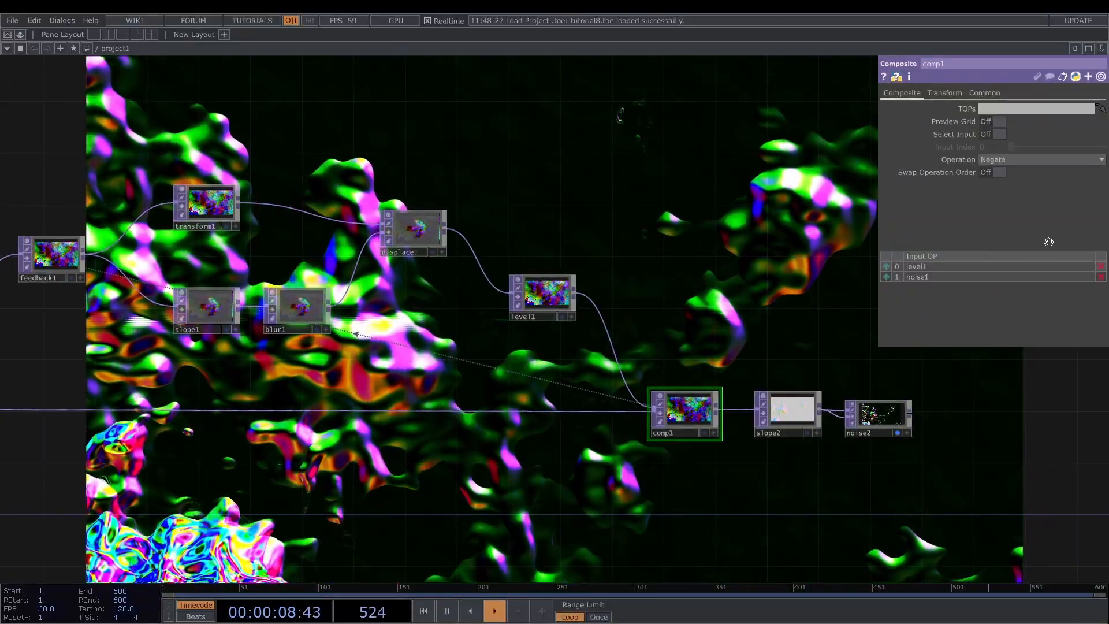
click(1028, 160)
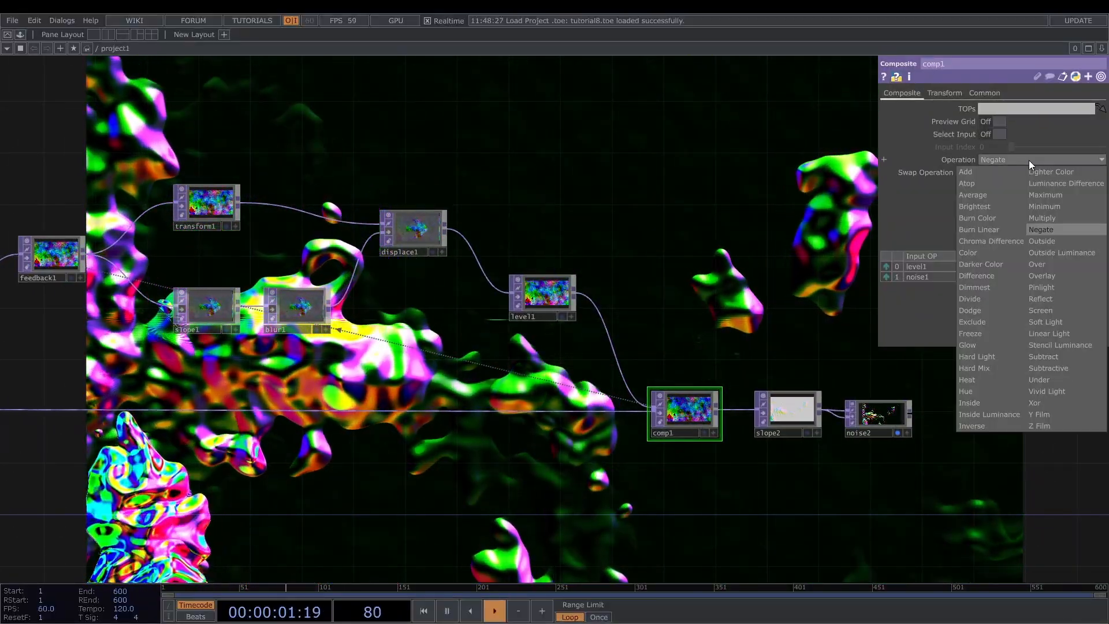
click(982, 287)
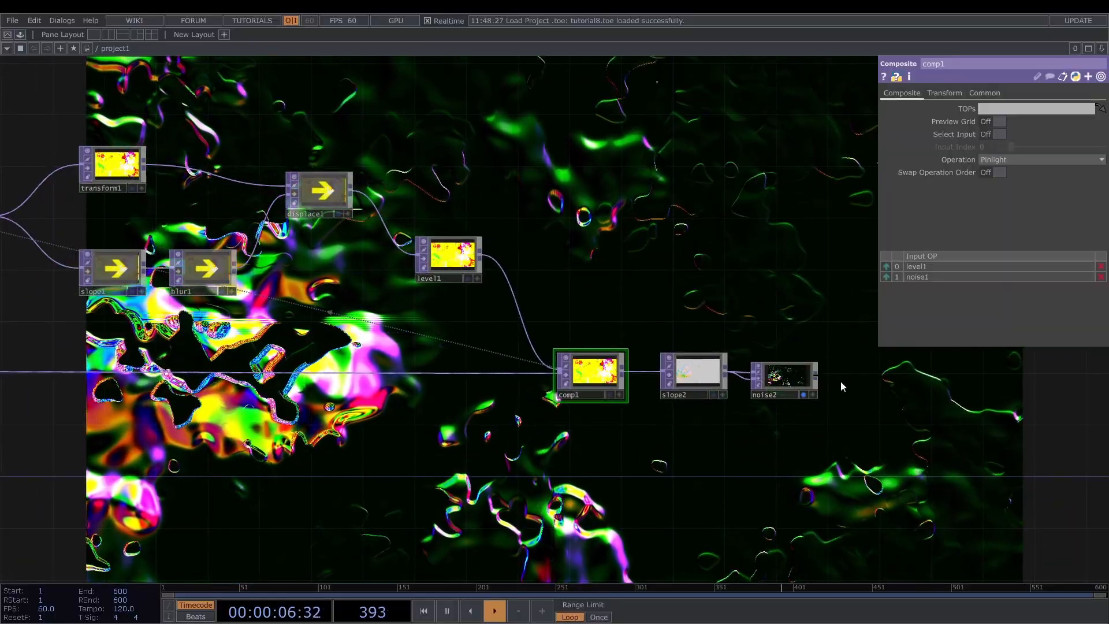
Lower slope2's Zero Point to 0.739 and set noise2's Seed to 10.
click(703, 369)
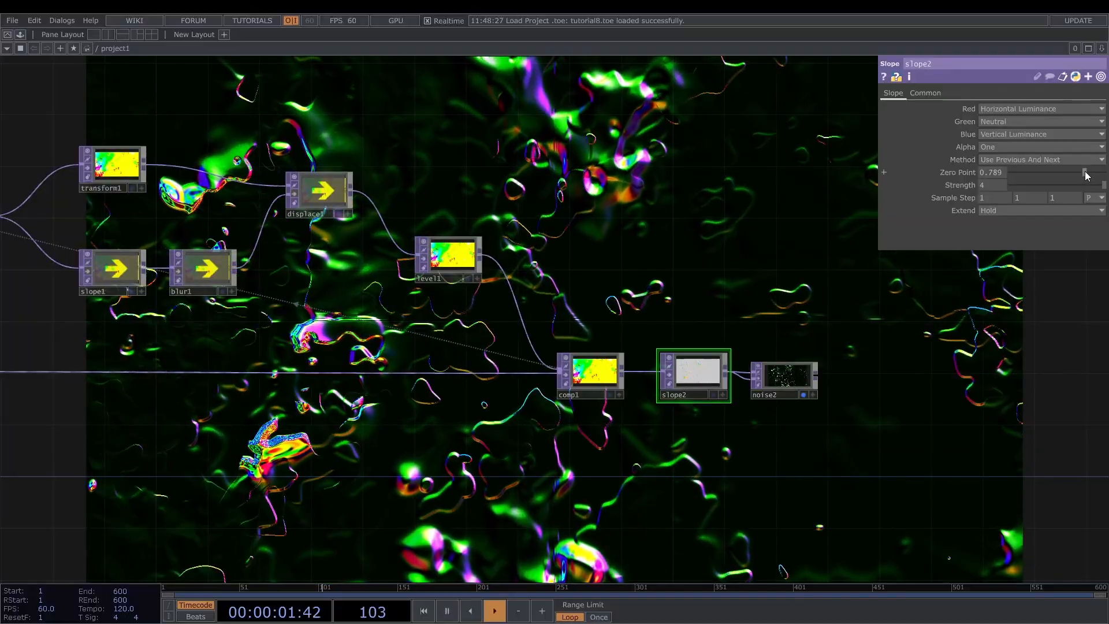
drag(1084, 174, 1081, 175)
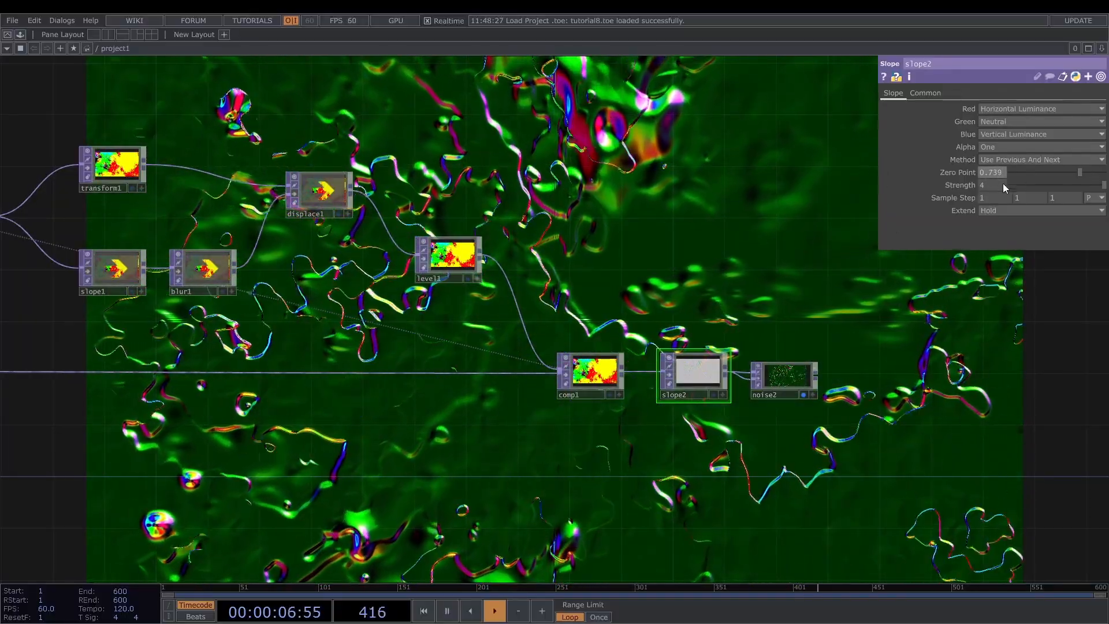
click(797, 385)
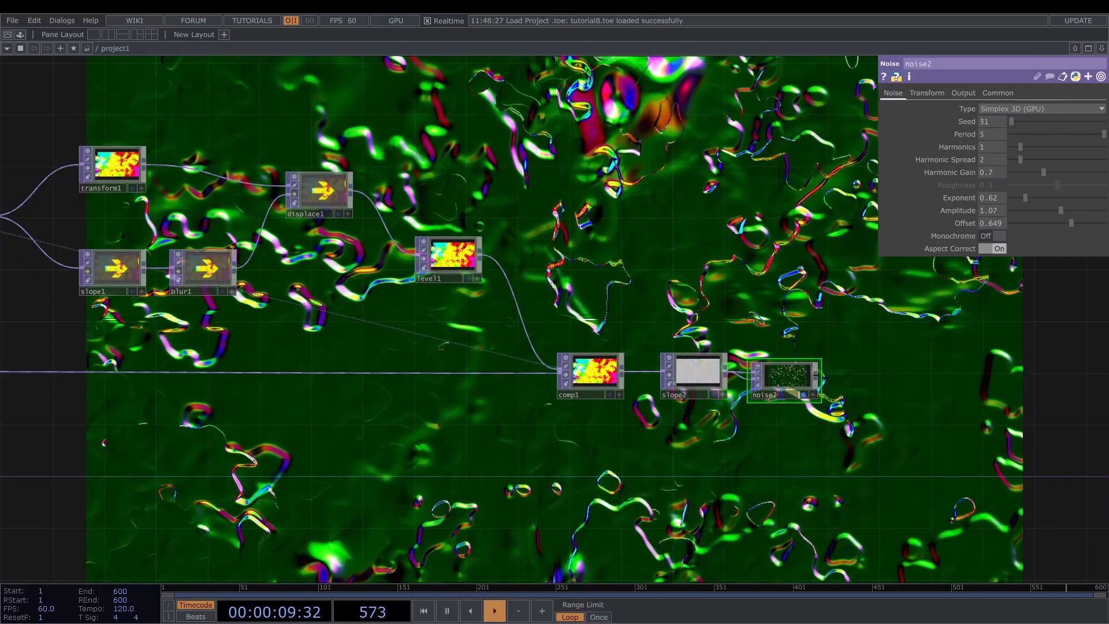
drag(993, 119, 916, 114)
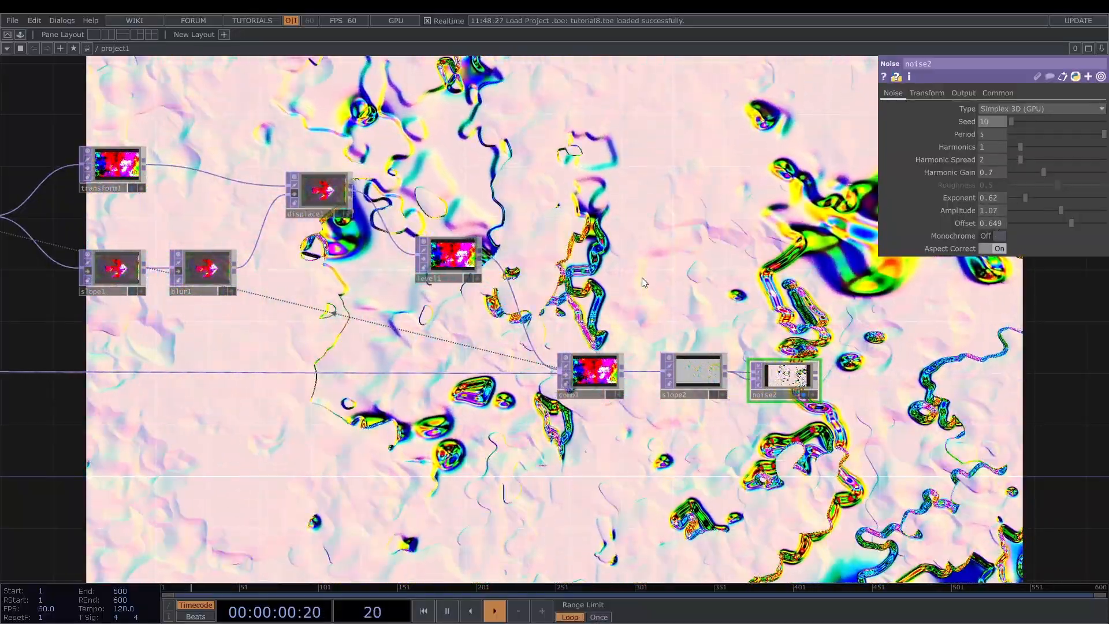
Move transform1 farther above the slope1 and blur1 branch, and set both of displace1's Displace Weight values to 0.002.
drag(348, 318, 729, 379)
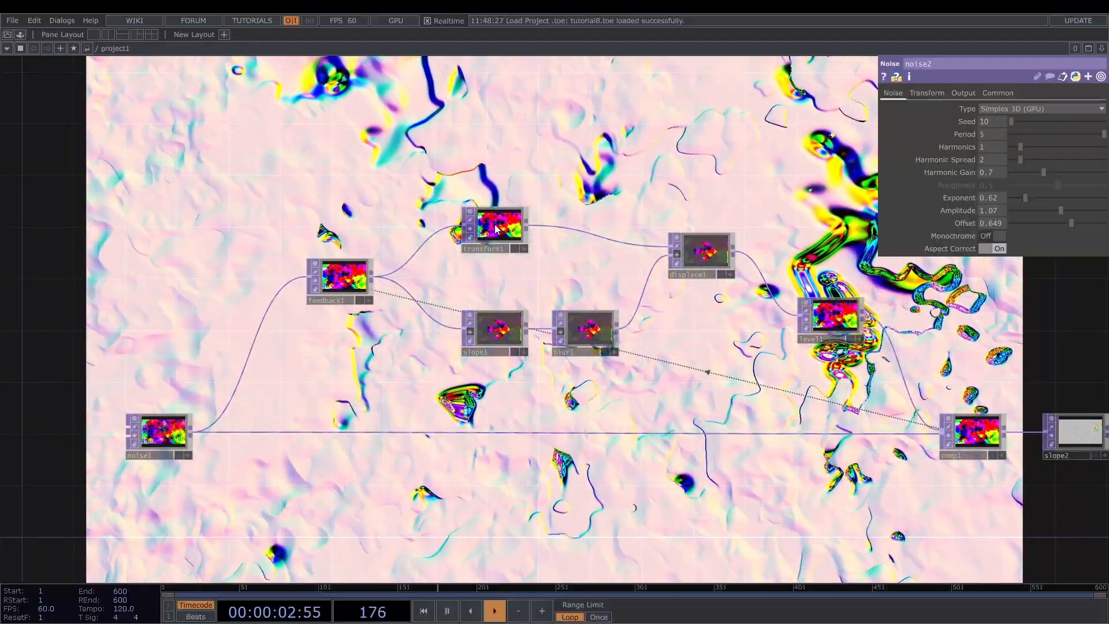
drag(495, 228, 520, 137)
click(702, 250)
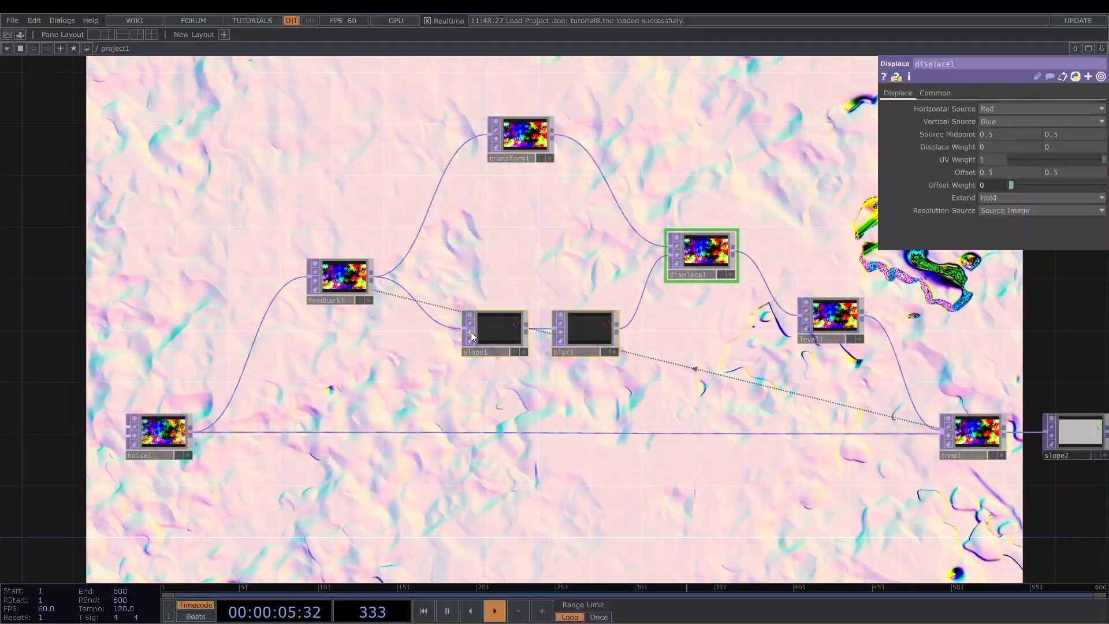
middle_drag(970, 146, 981, 173)
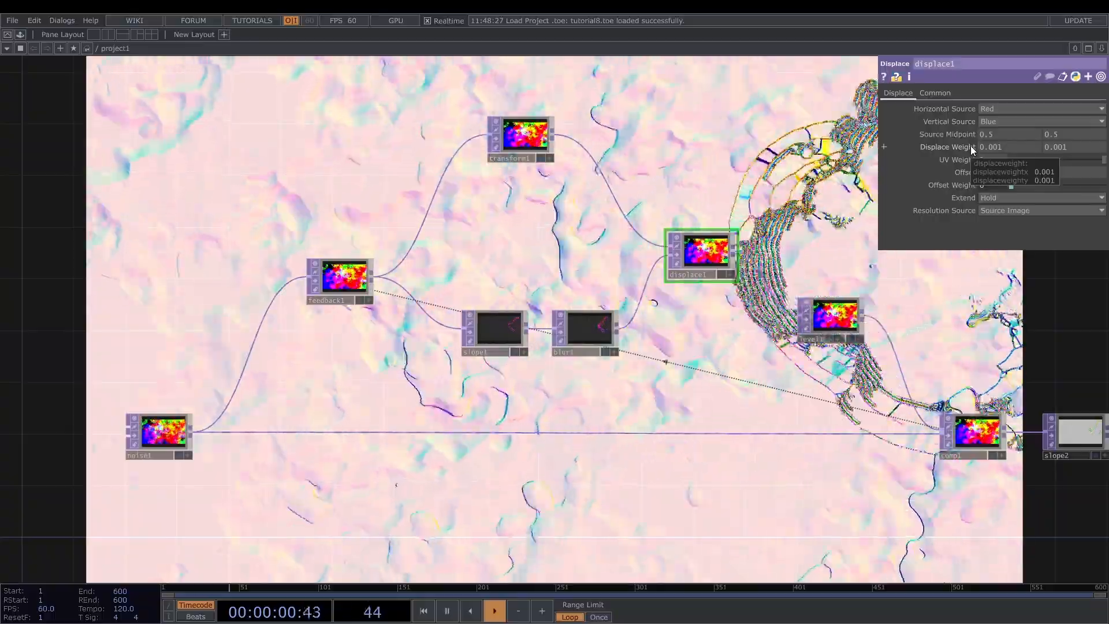
middle_drag(965, 146, 979, 174)
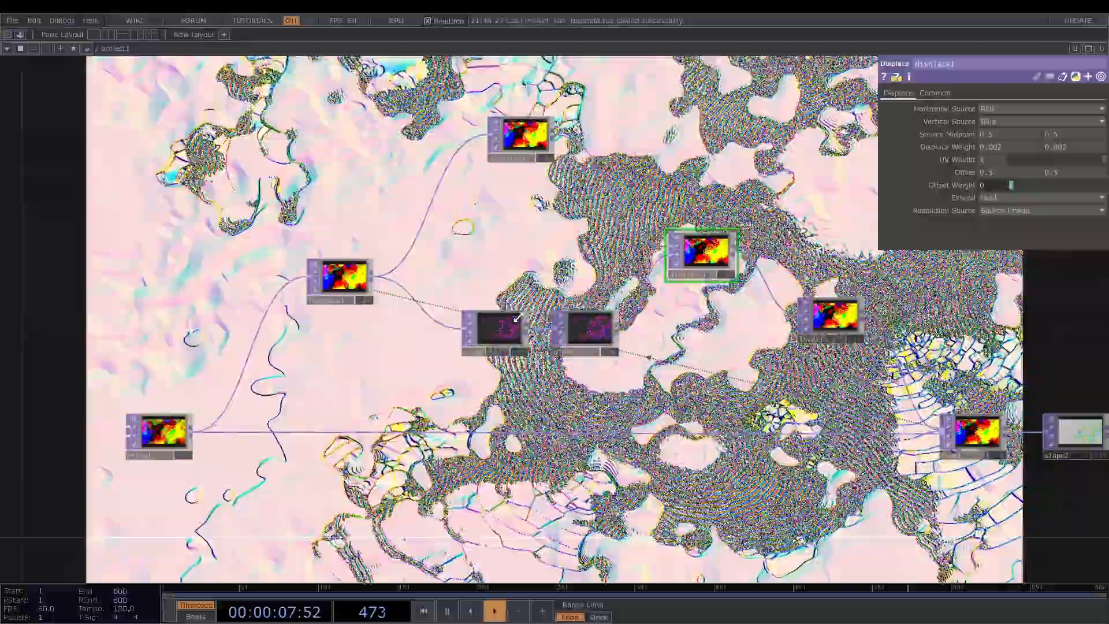
Move slope1 farther from blur1, and set blur1's Pre-Shrink to 2 and Filter Size to 20.
drag(517, 318, 479, 318)
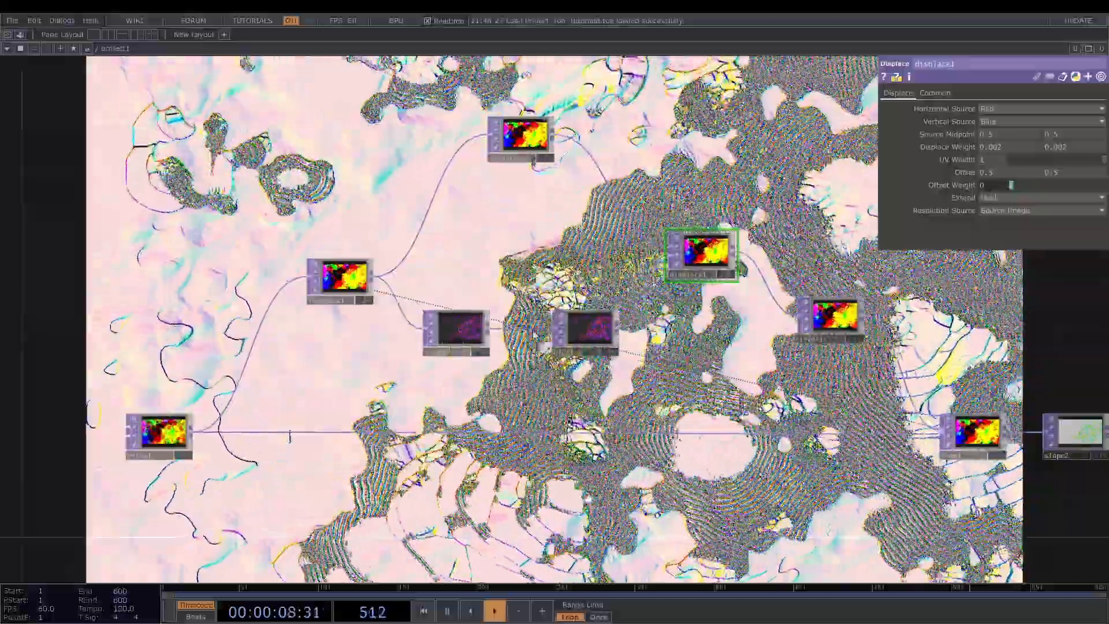
click(584, 329)
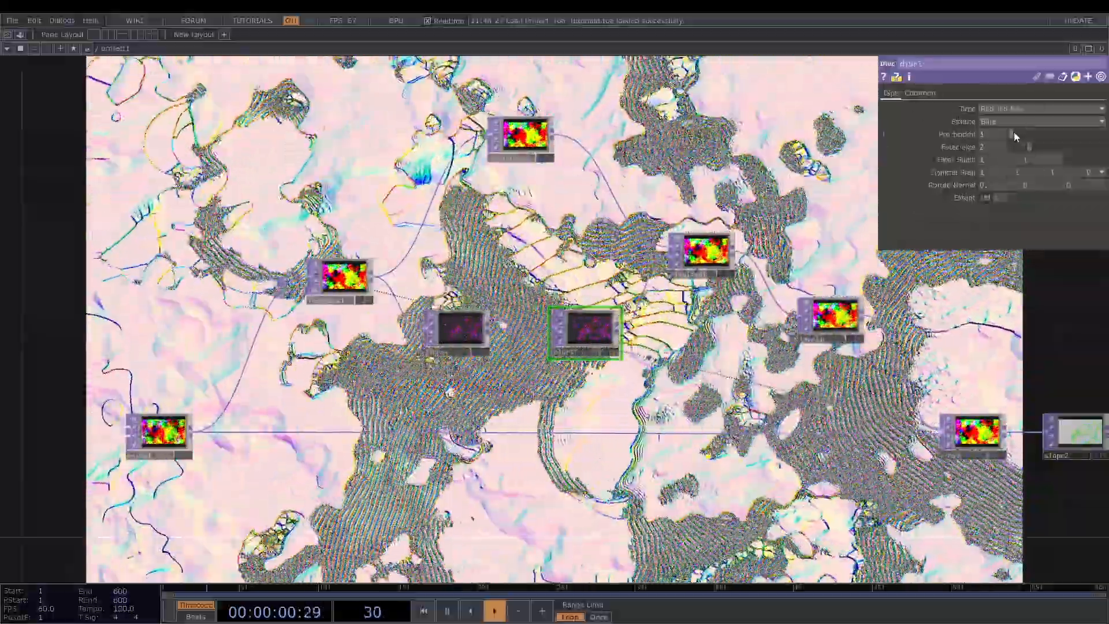
drag(1014, 133, 1026, 136)
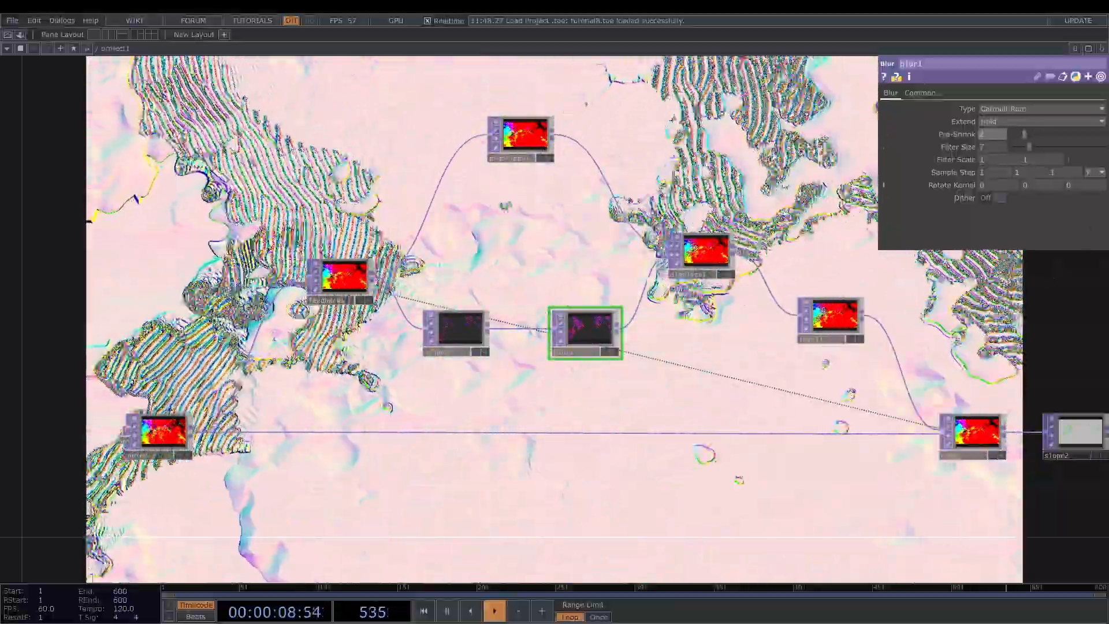
drag(1041, 147, 1068, 144)
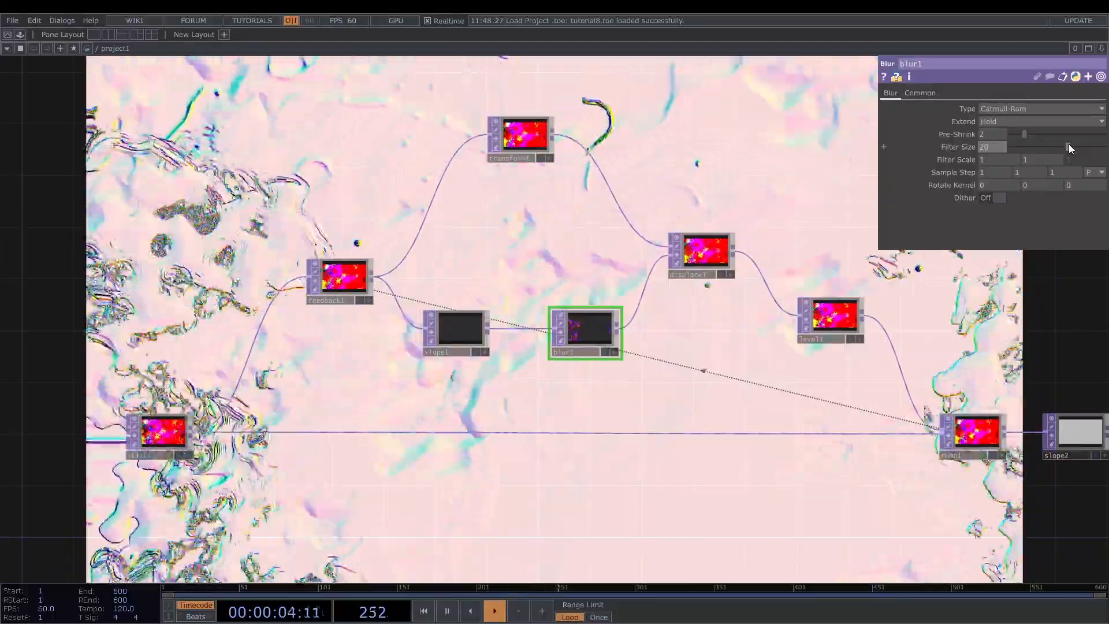
mouse_move(1024, 134)
mouse_down()
mouse_move(1037, 132)
mouse_move(1024, 136)
mouse_up()
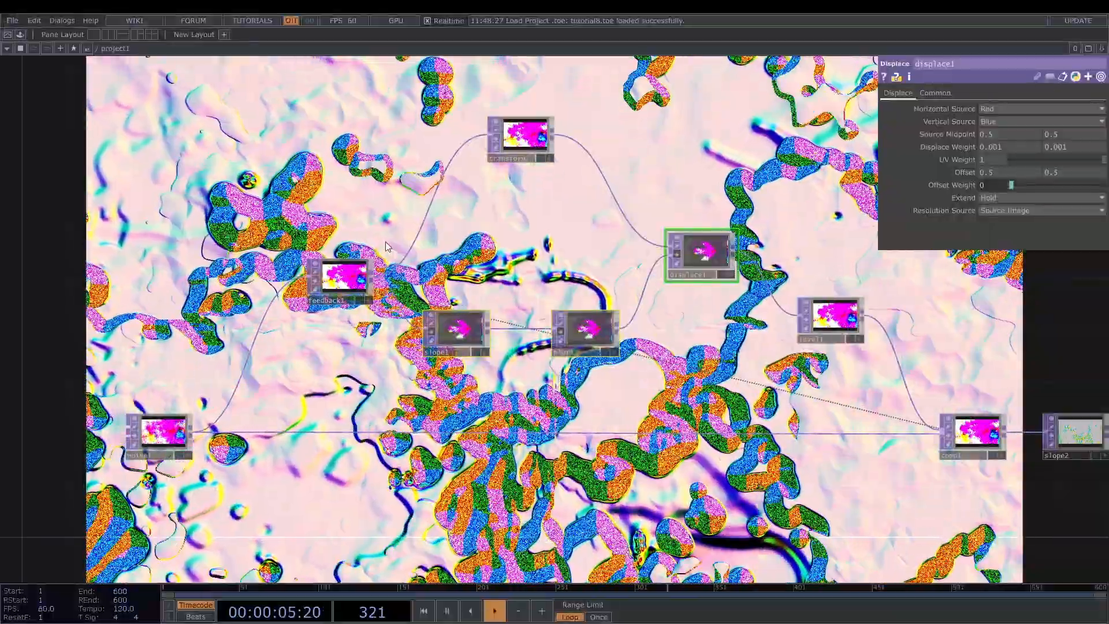
Review feedback1's parameters.
click(345, 273)
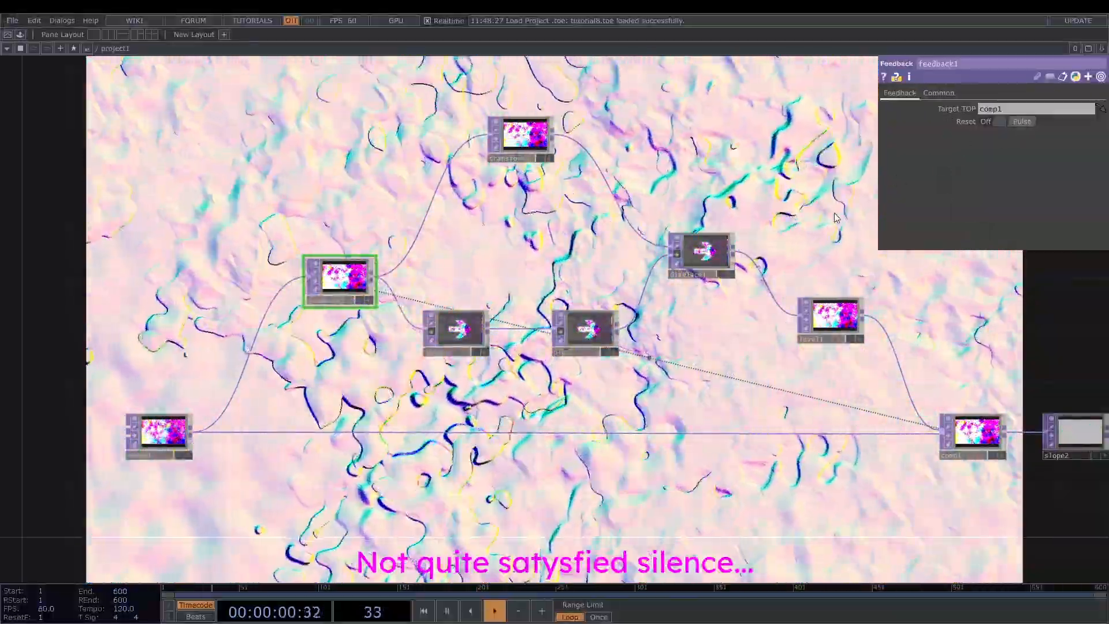
drag(835, 316, 704, 369)
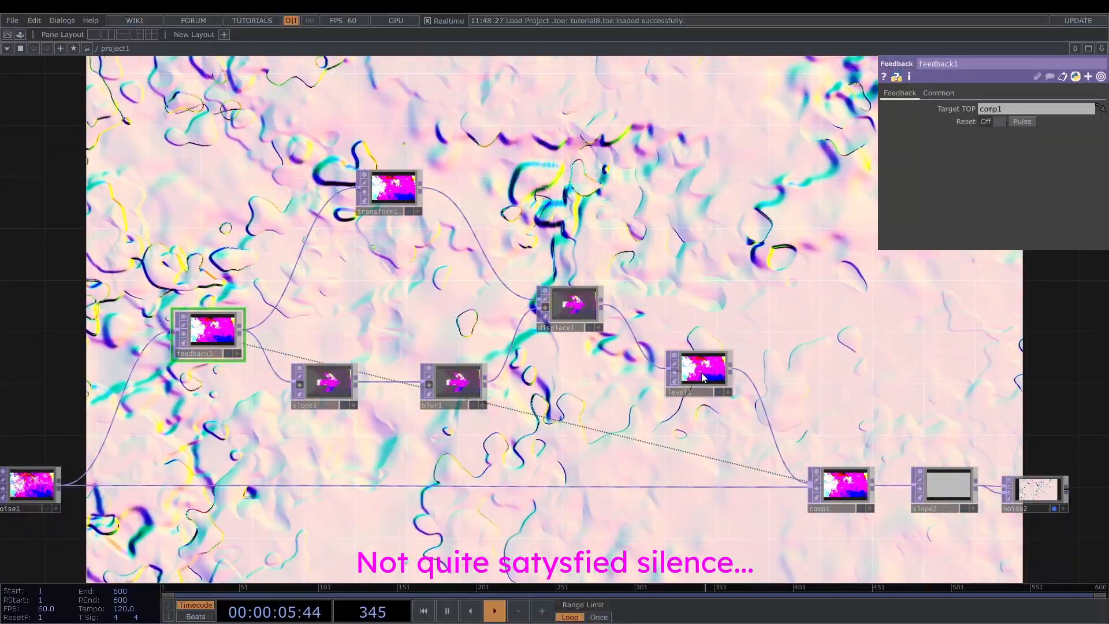
Lower noise1's Exponent to 0.84.
drag(428, 485, 658, 454)
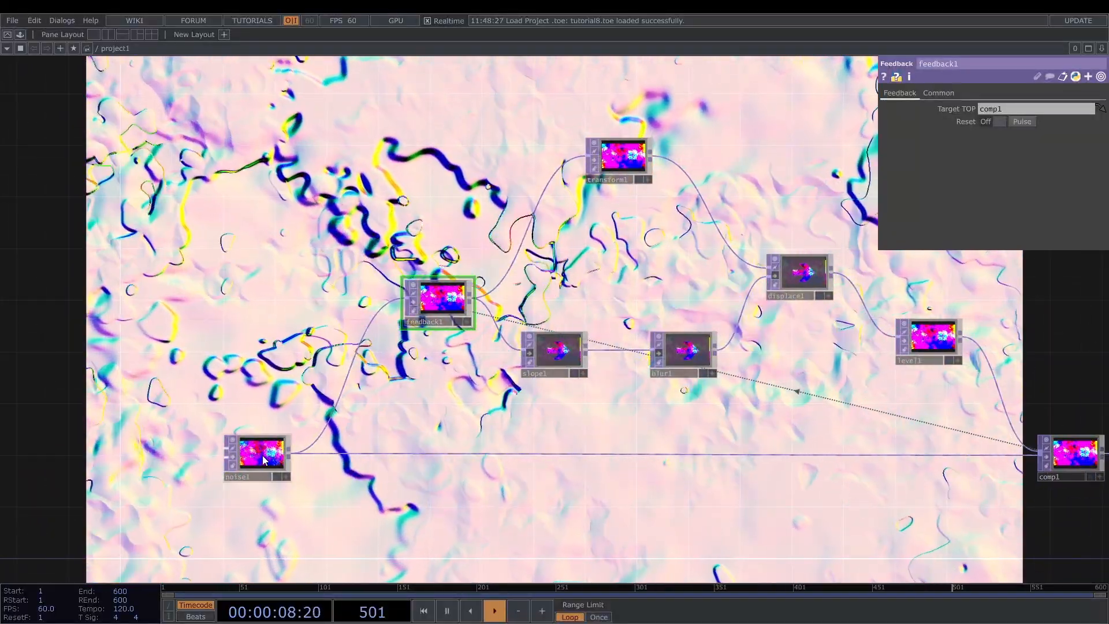
click(260, 453)
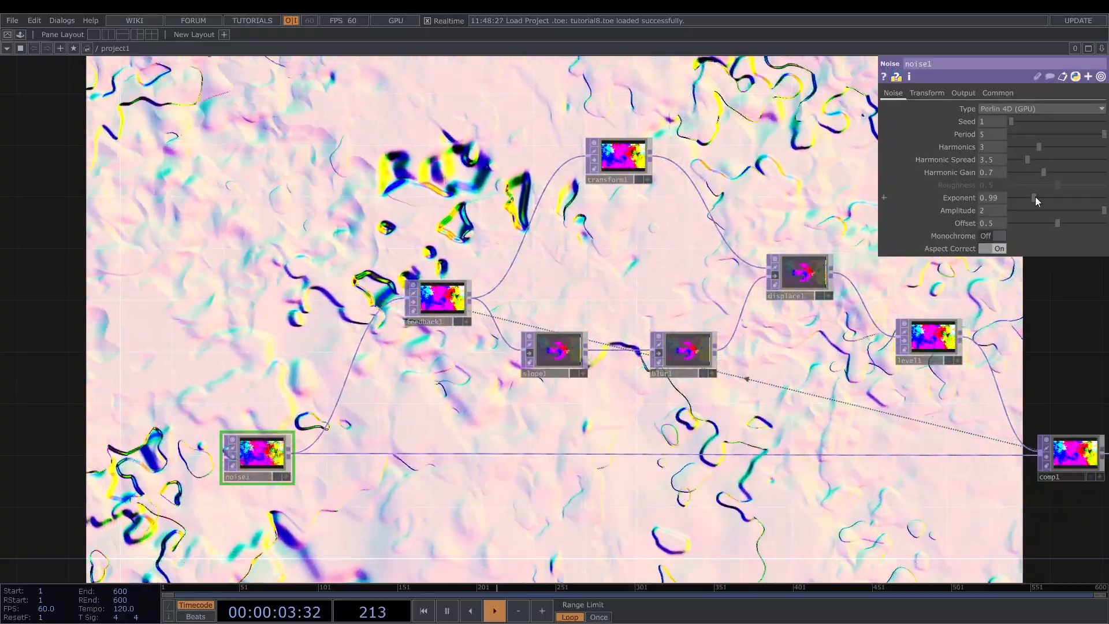
drag(1035, 197, 1025, 197)
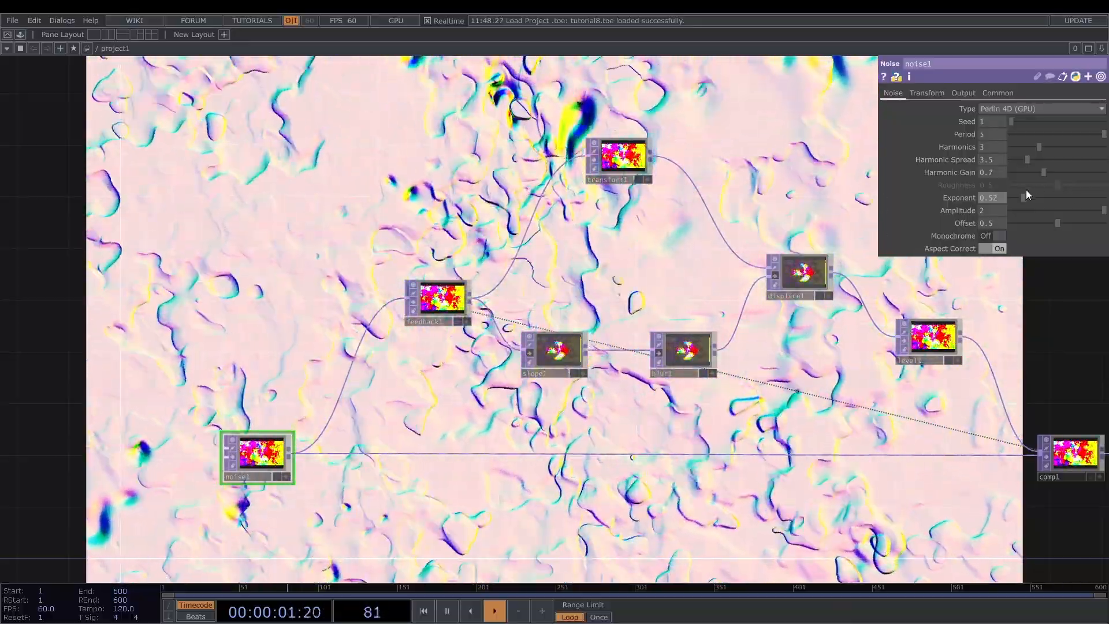
drag(1022, 198, 1030, 199)
scroll(670, 422, down, 3)
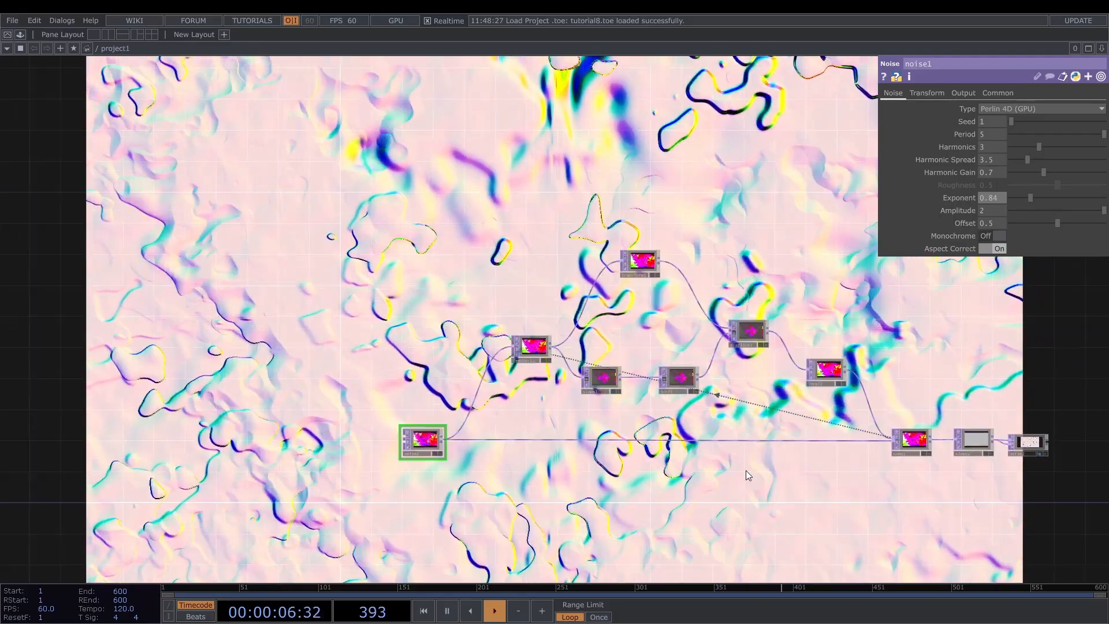
Lower slope2's Zero Point to 0.714.
scroll(749, 475, down, 1)
drag(929, 509, 575, 440)
scroll(541, 414, up, 7)
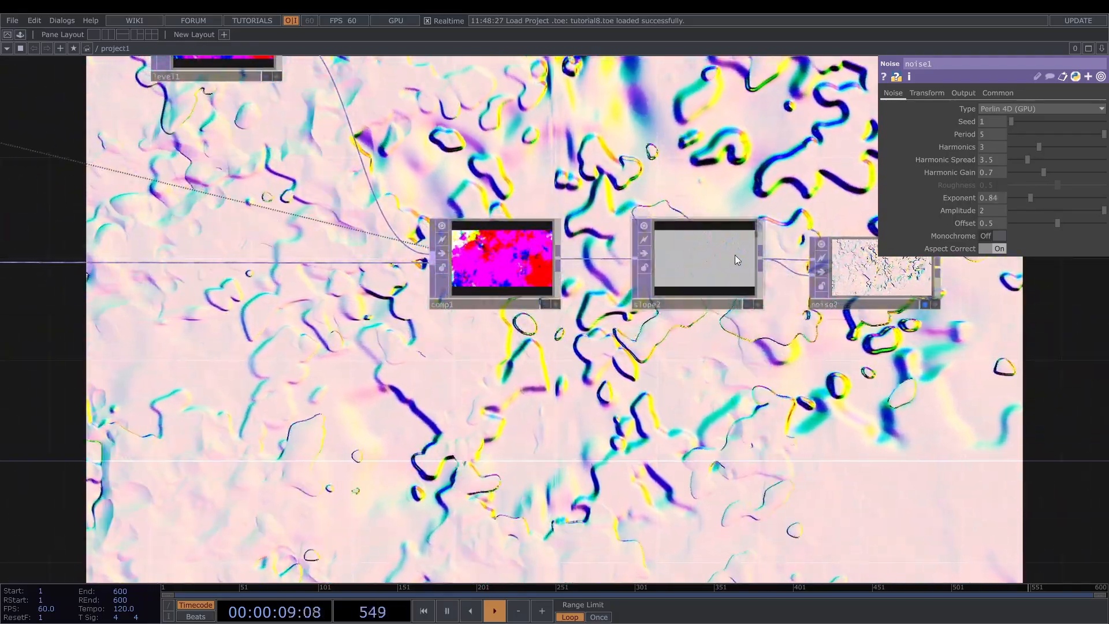
click(731, 255)
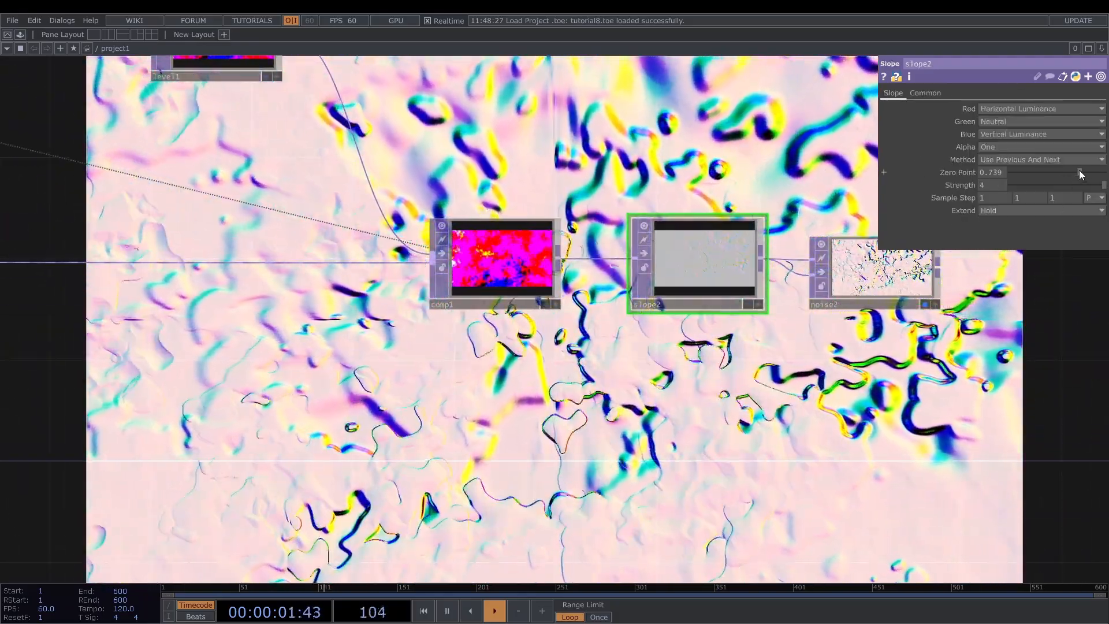
mouse_move(1078, 170)
mouse_down()
mouse_move(1067, 172)
mouse_move(1077, 172)
mouse_up()
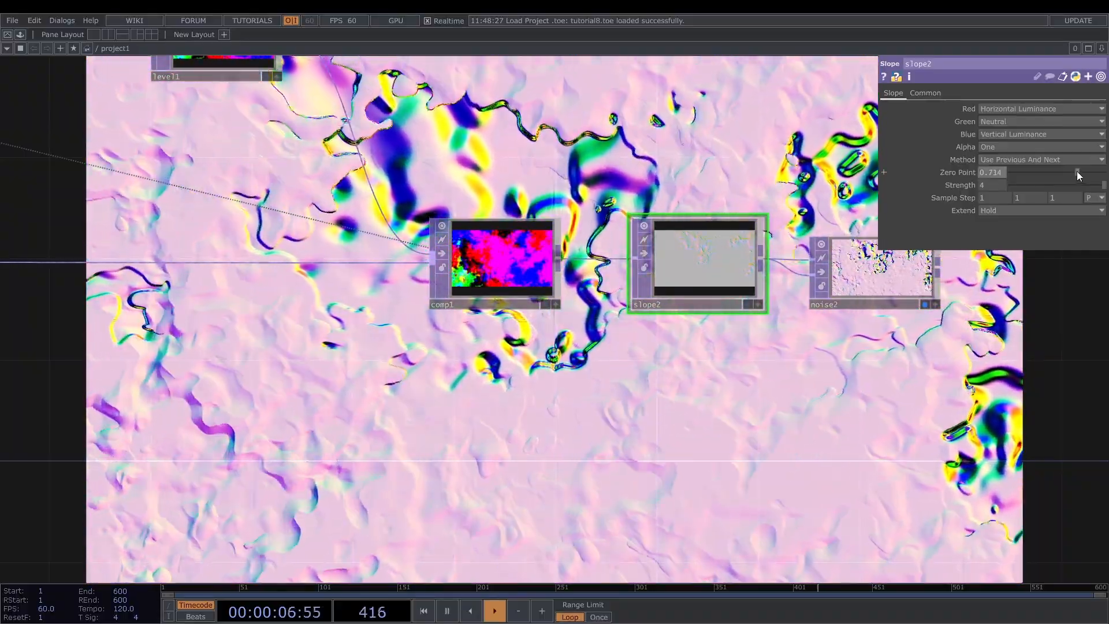
scroll(621, 365, down, 4)
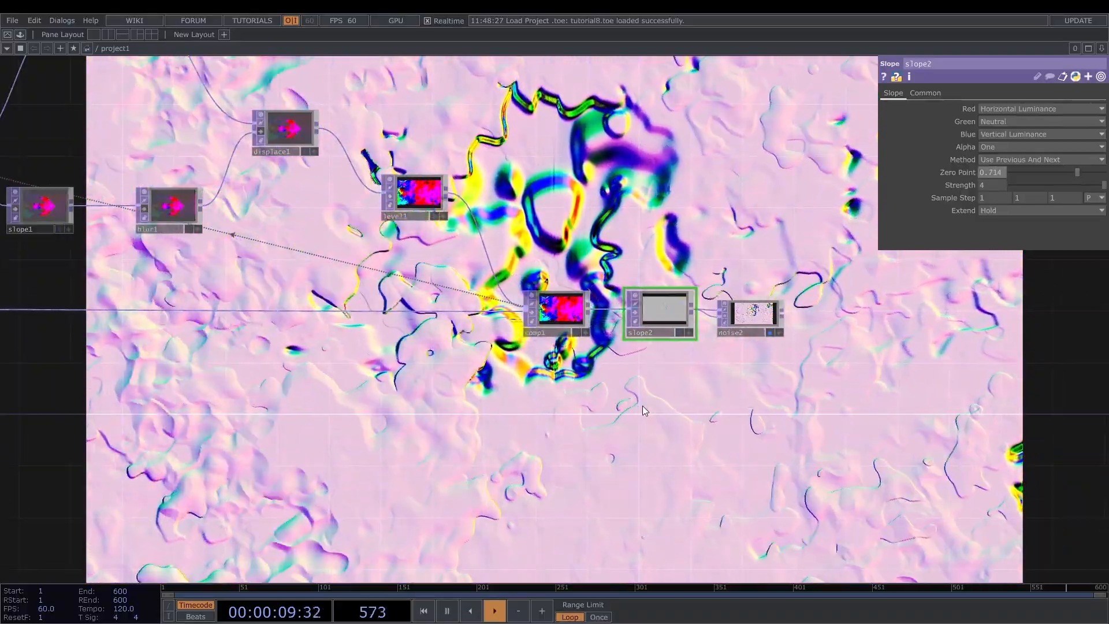
Move transform1 down, closer to the slope1 and blur1 branch.
drag(606, 413, 705, 414)
drag(585, 400, 612, 403)
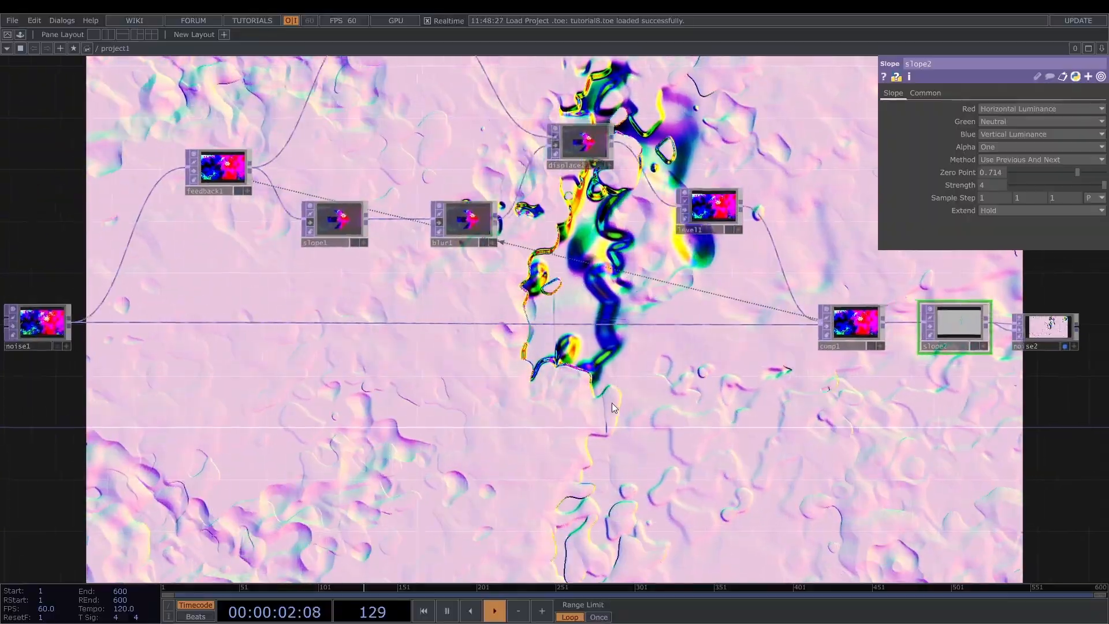
scroll(614, 402, down, 3)
drag(526, 381, 641, 397)
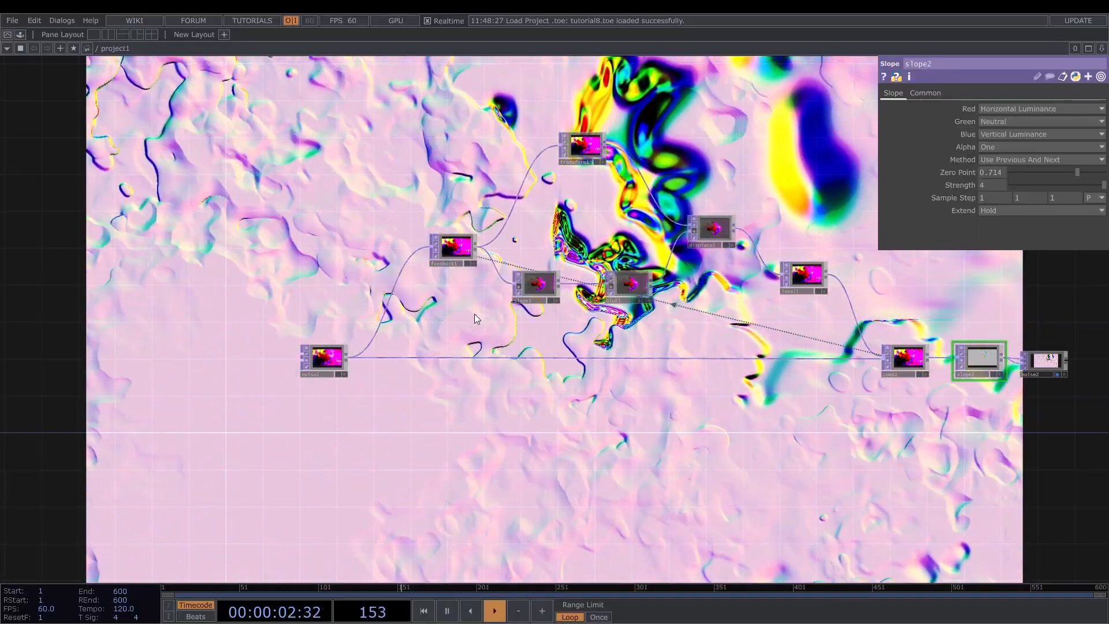
drag(578, 137, 582, 192)
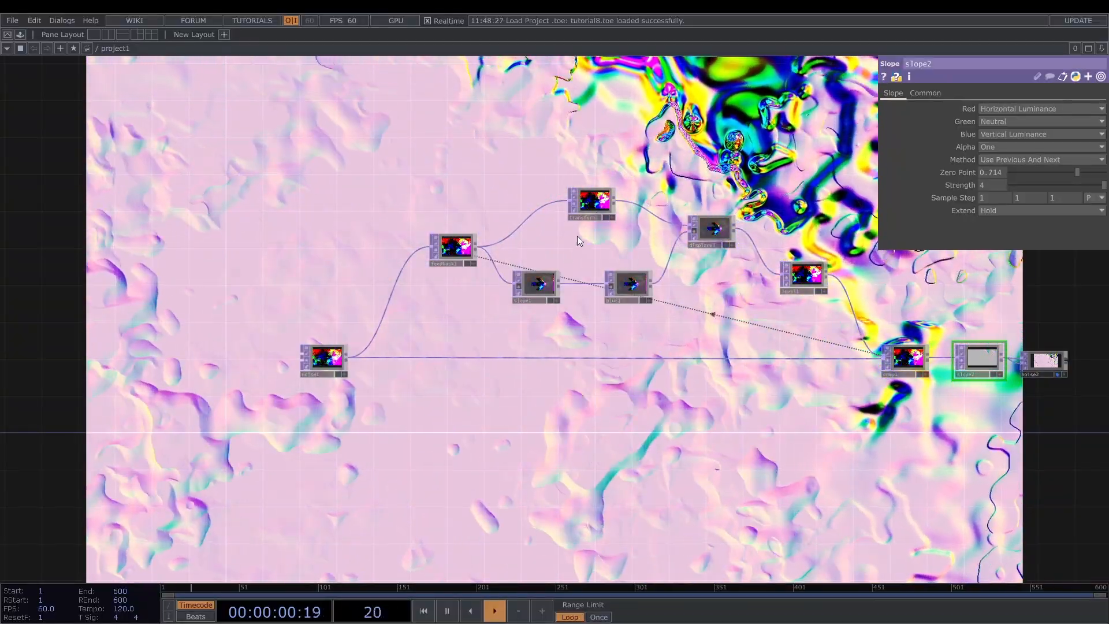
drag(599, 207, 599, 216)
Set both of transform1's Scale values to 1.002.
click(600, 216)
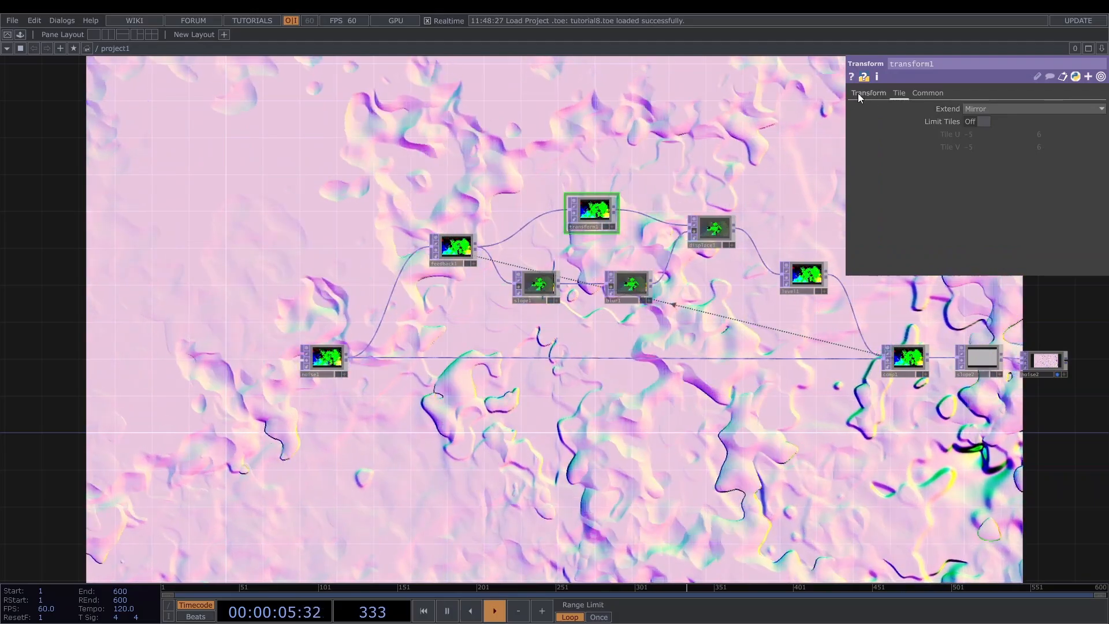
click(859, 93)
middle_drag(945, 146, 950, 165)
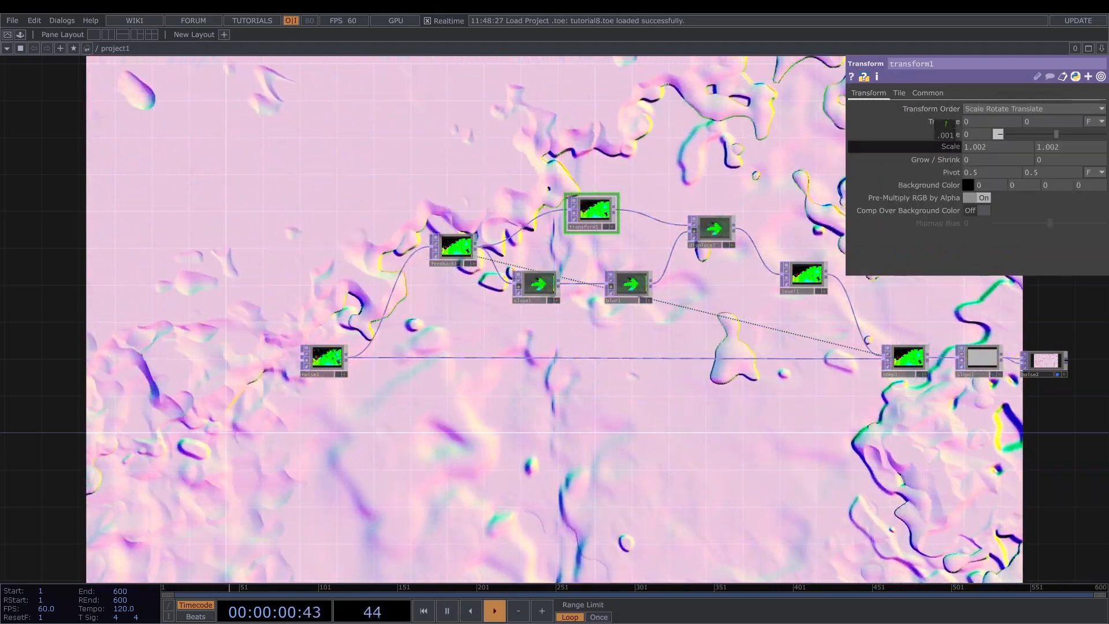
middle_drag(950, 165, 950, 165)
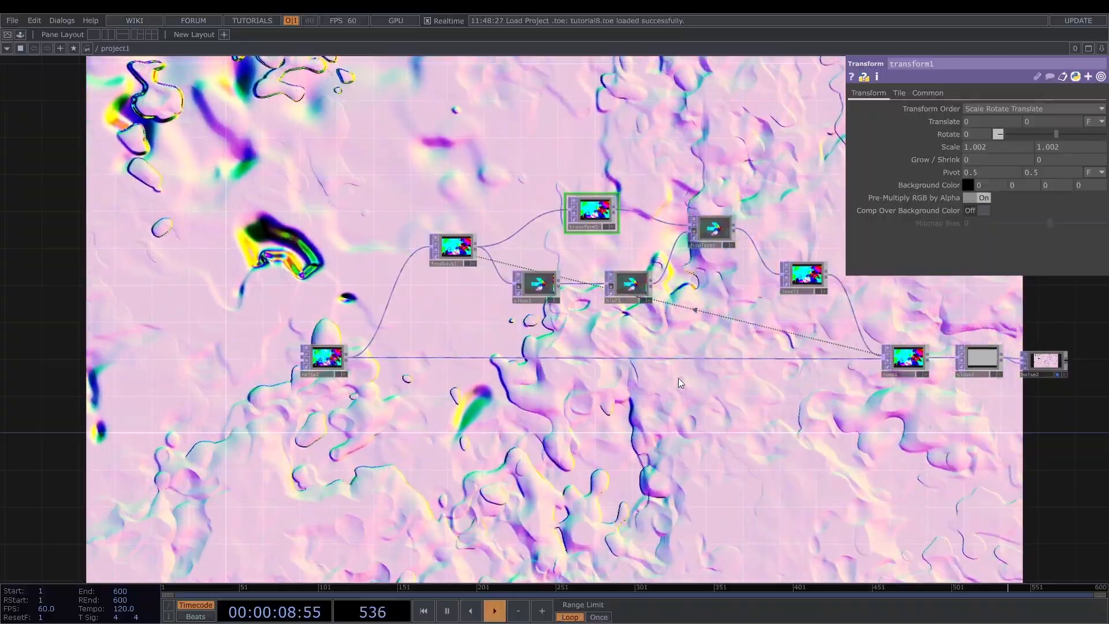
Slow noise1's animation by changing its Z Translate expression to absTime.seconds*0.02.
click(323, 358)
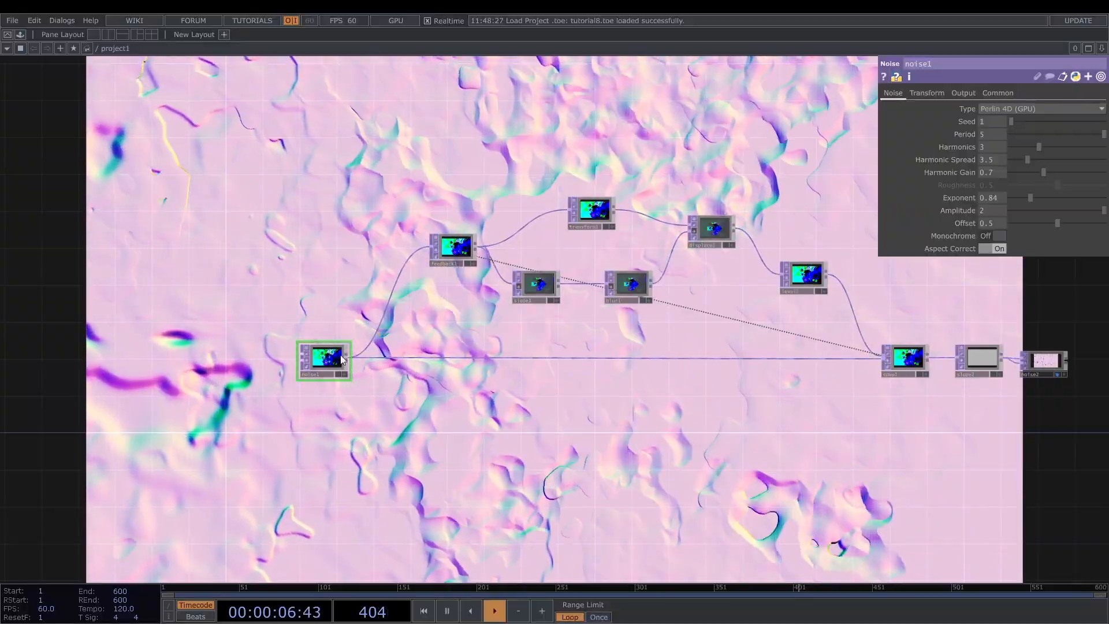
click(927, 93)
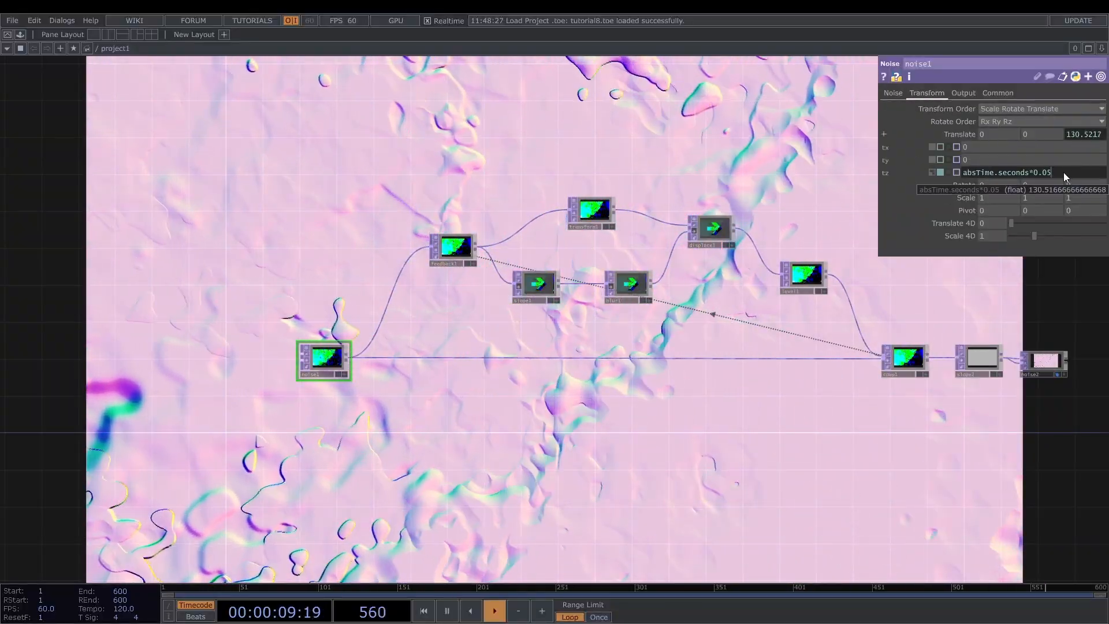
key(BackSpace)
text(2)
key(Return)
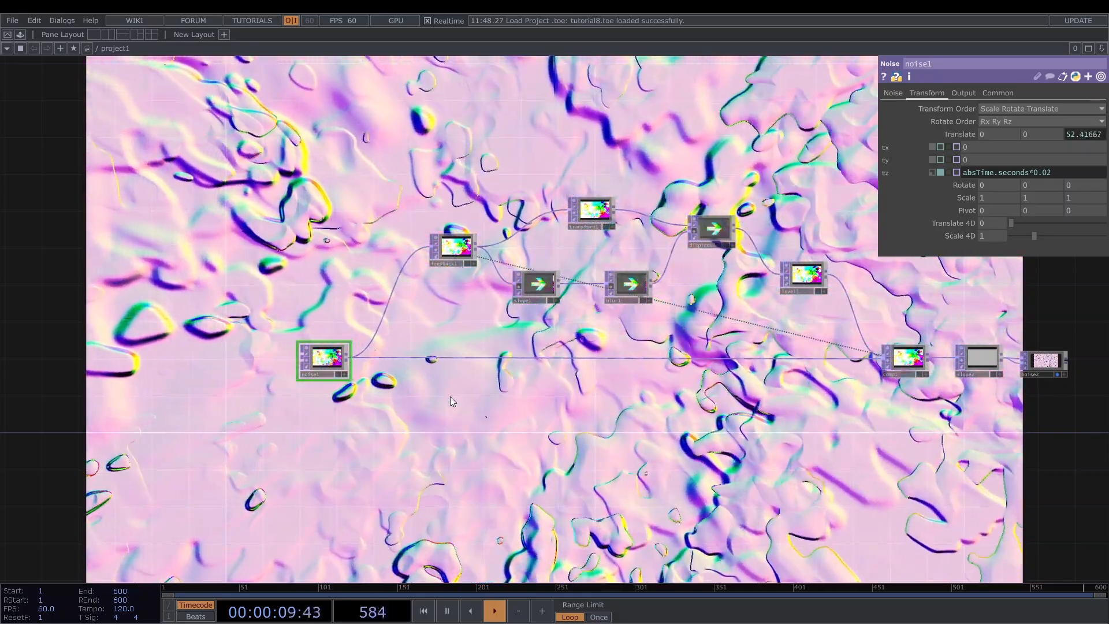
Set slope2's Zero Point to 0.739.
scroll(585, 416, down, 3)
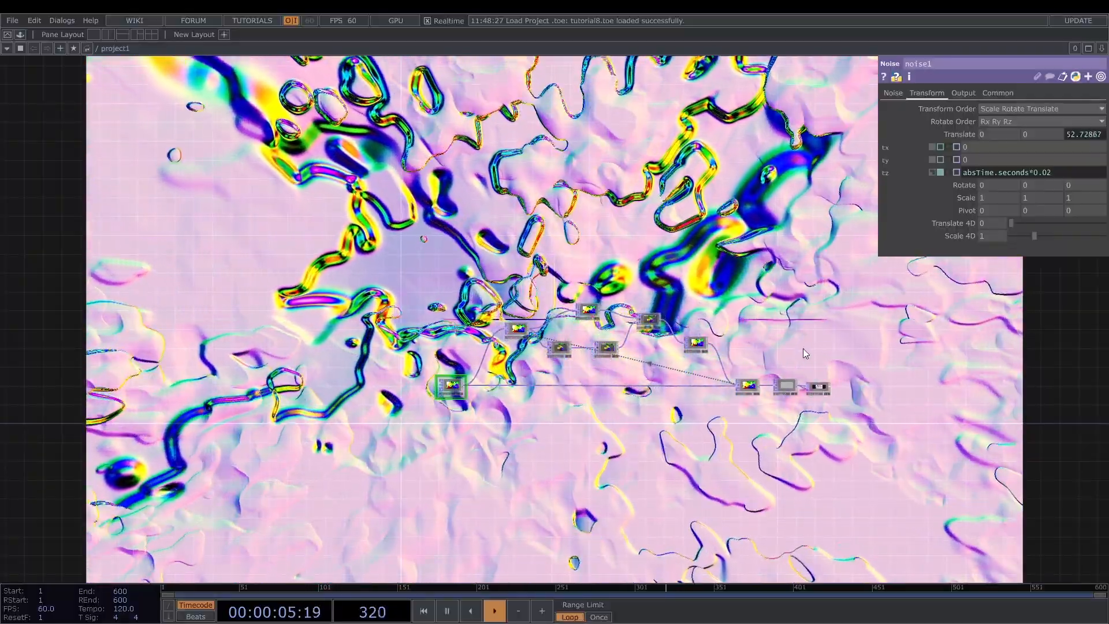
click(785, 386)
drag(1084, 174, 1081, 172)
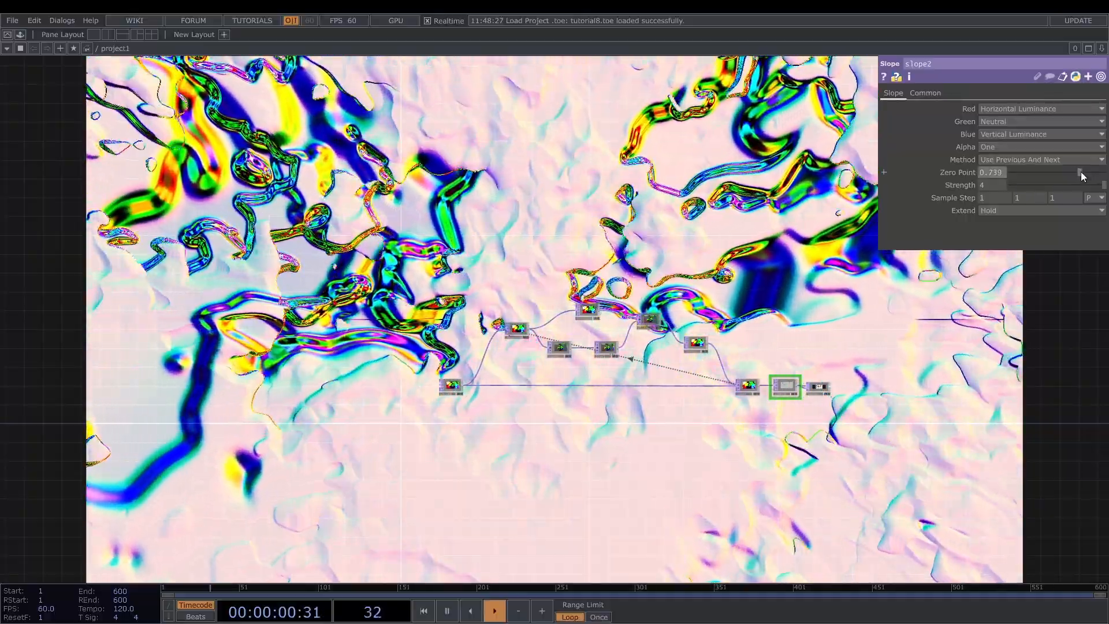
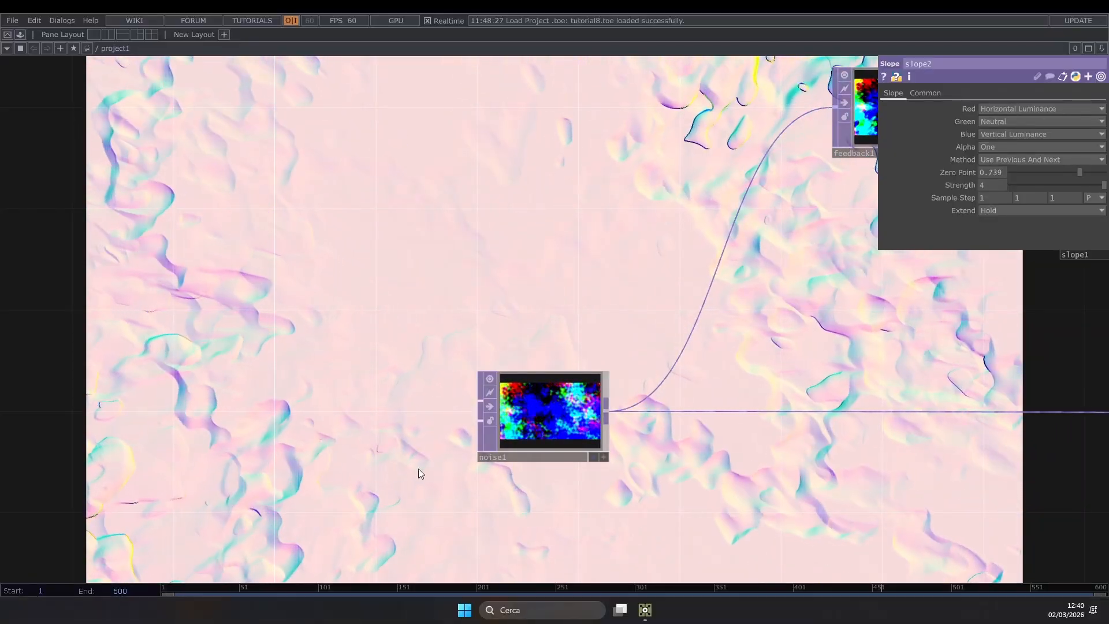
Set noise1's Period to 1.55, Harmonics to 5 and Harmonic Spread to 2.4.
click(585, 400)
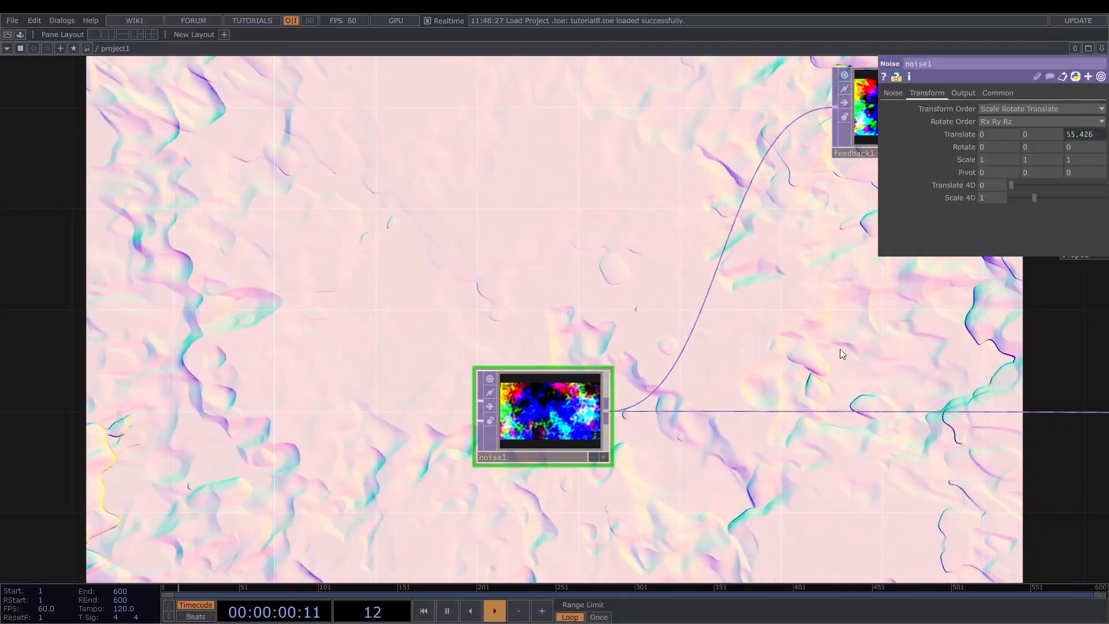
click(894, 92)
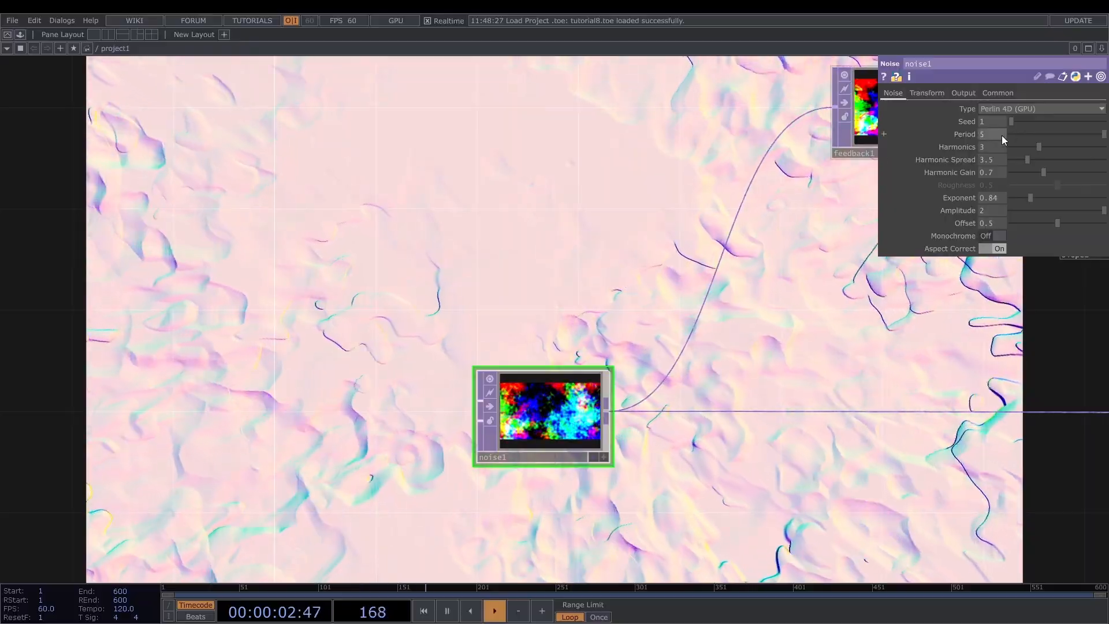
click(1094, 135)
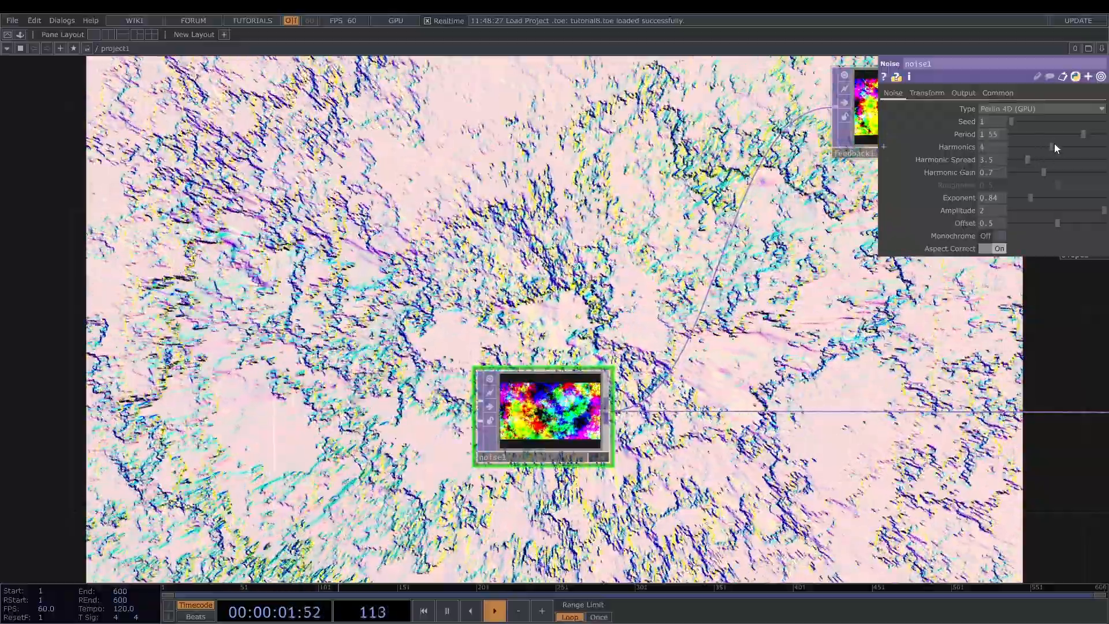
drag(1055, 146, 999, 161)
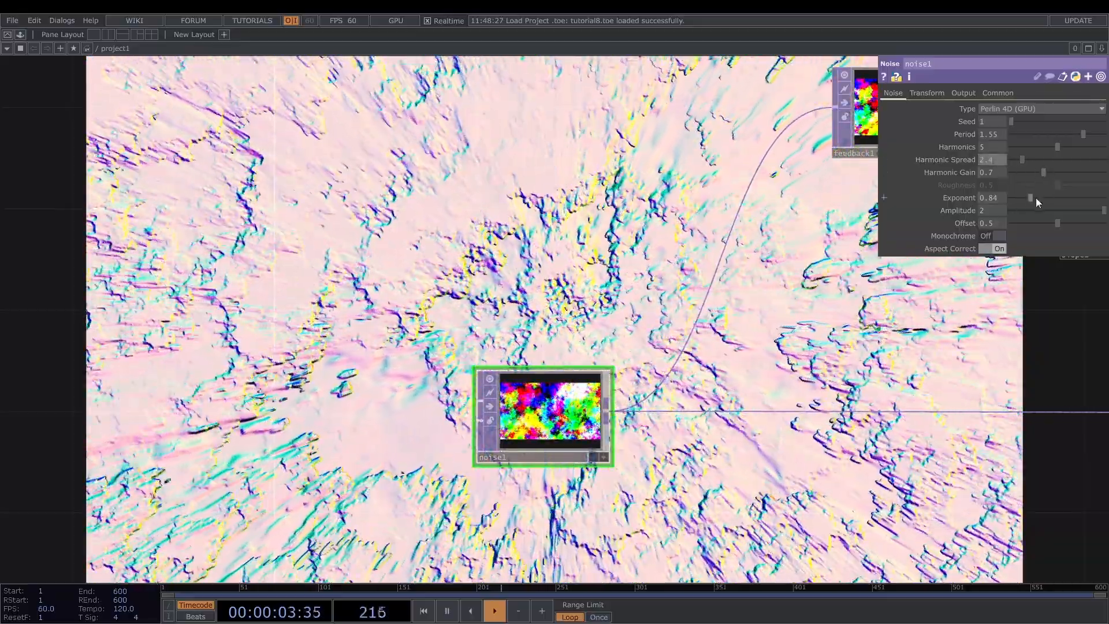
Set noise1's Exponent to 0.48, Amplitude to 1.8 and X Scale to 0.1.
drag(1035, 198, 1024, 199)
mouse_move(999, 198)
middle_down()
mouse_move(1004, 212)
mouse_move(1003, 197)
middle_up()
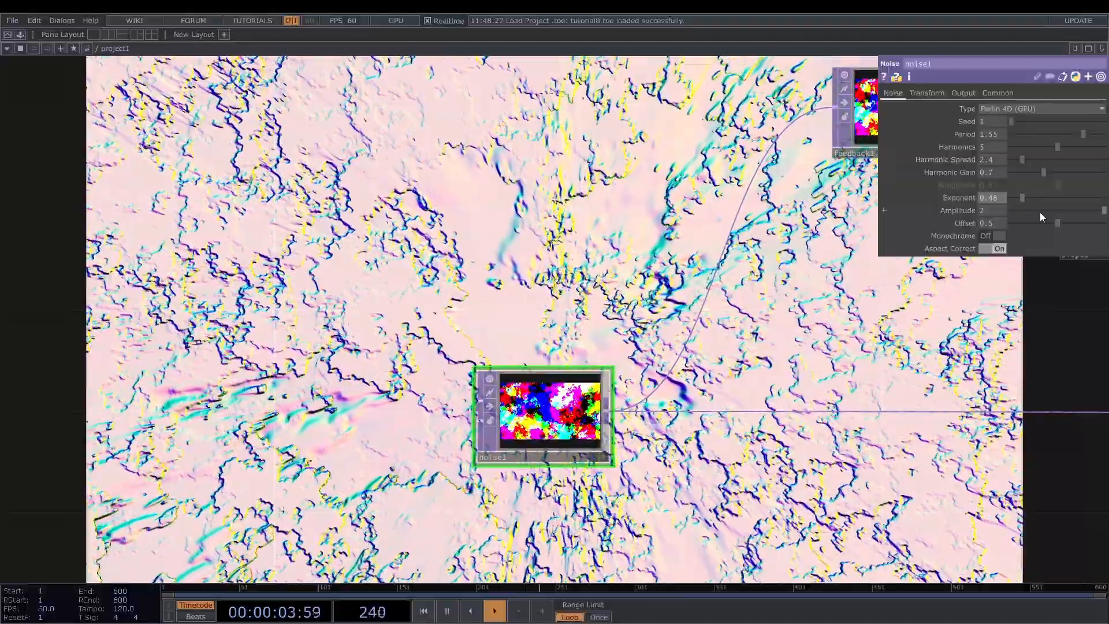
drag(1104, 212, 1095, 211)
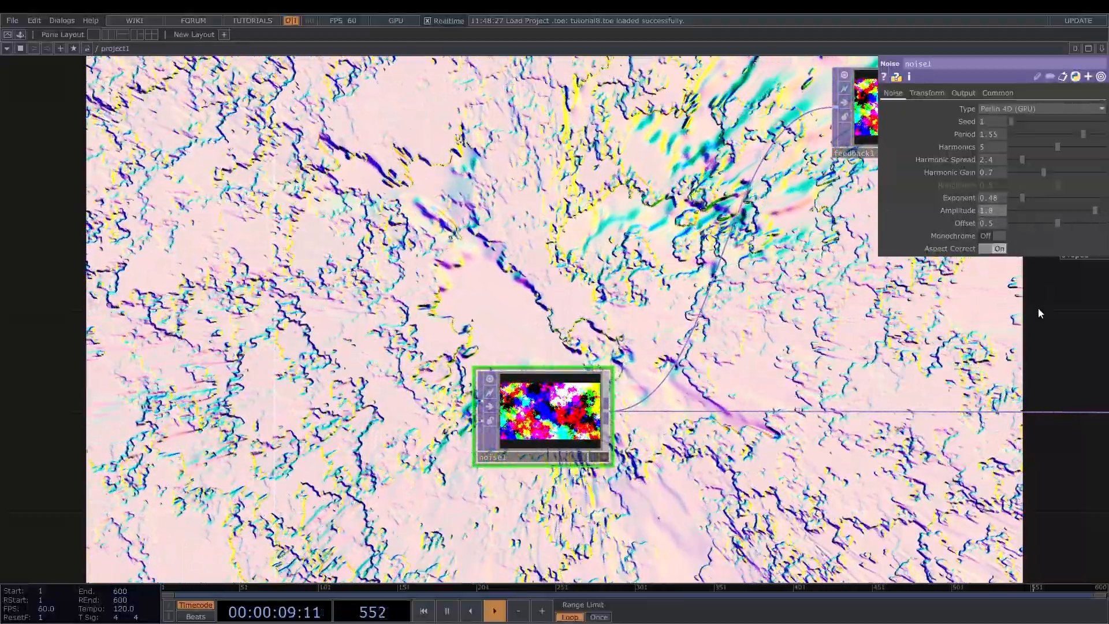
click(926, 93)
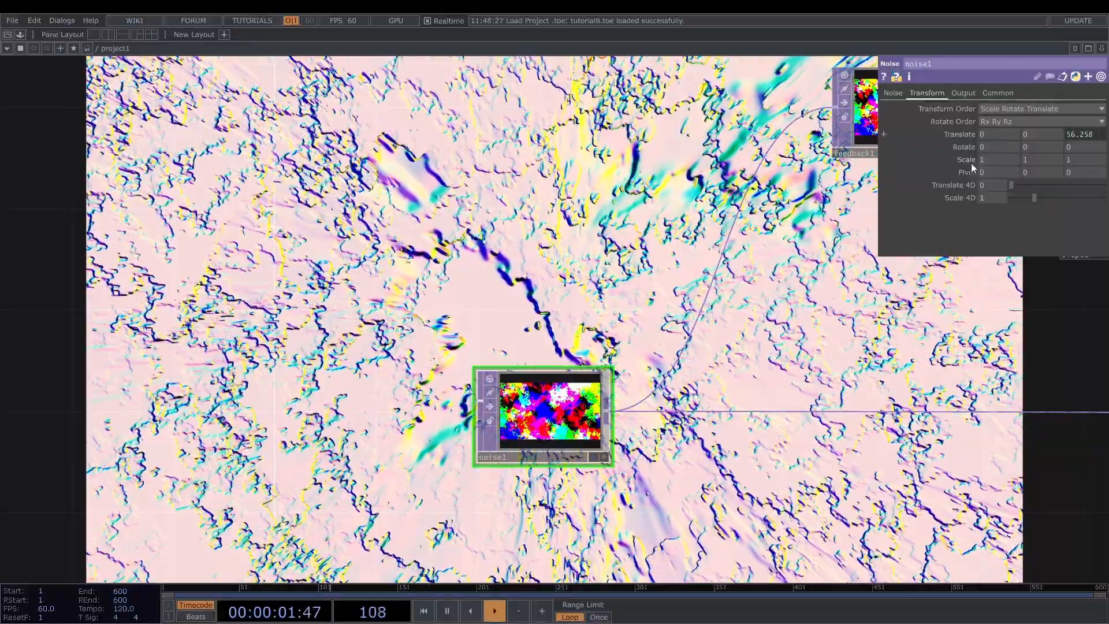
mouse_move(1004, 163)
mouse_down()
mouse_move(1004, 143)
mouse_move(964, 143)
mouse_move(995, 144)
mouse_up()
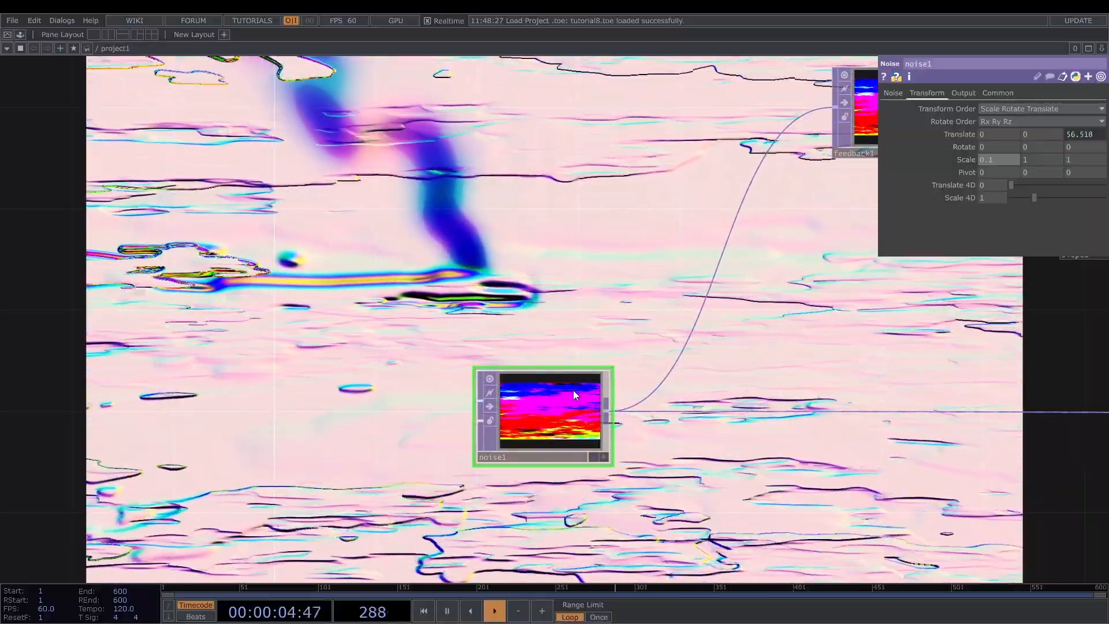
Move transform1 slightly higher, and turn off bypass on slope1, blur1 and displace1.
drag(901, 275, 557, 384)
scroll(557, 383, down, 3)
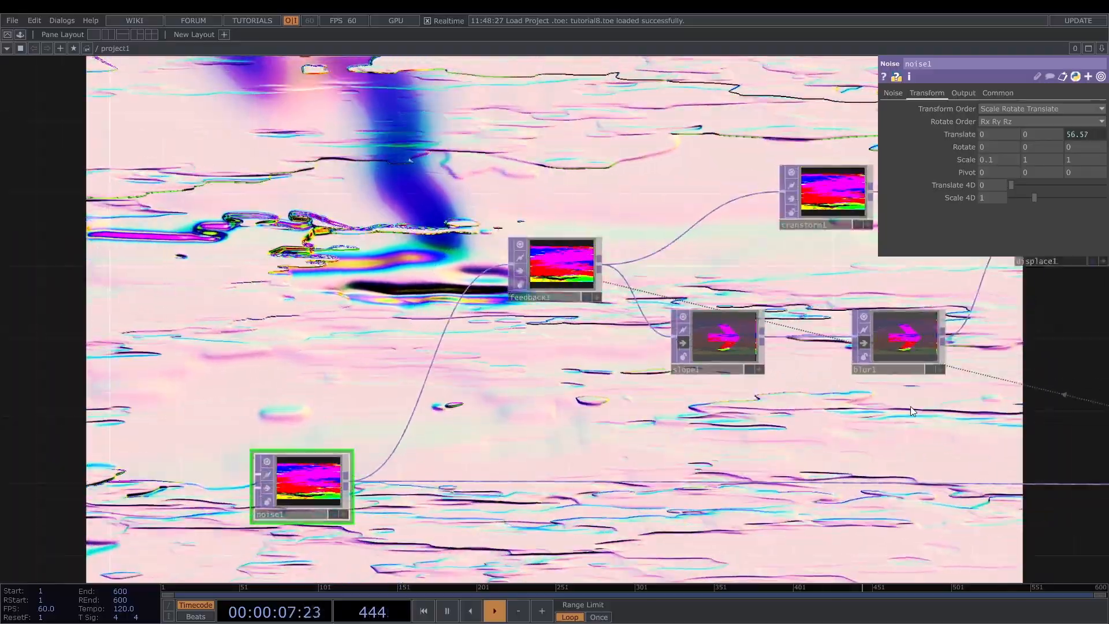
drag(975, 273, 649, 255)
drag(525, 153, 543, 117)
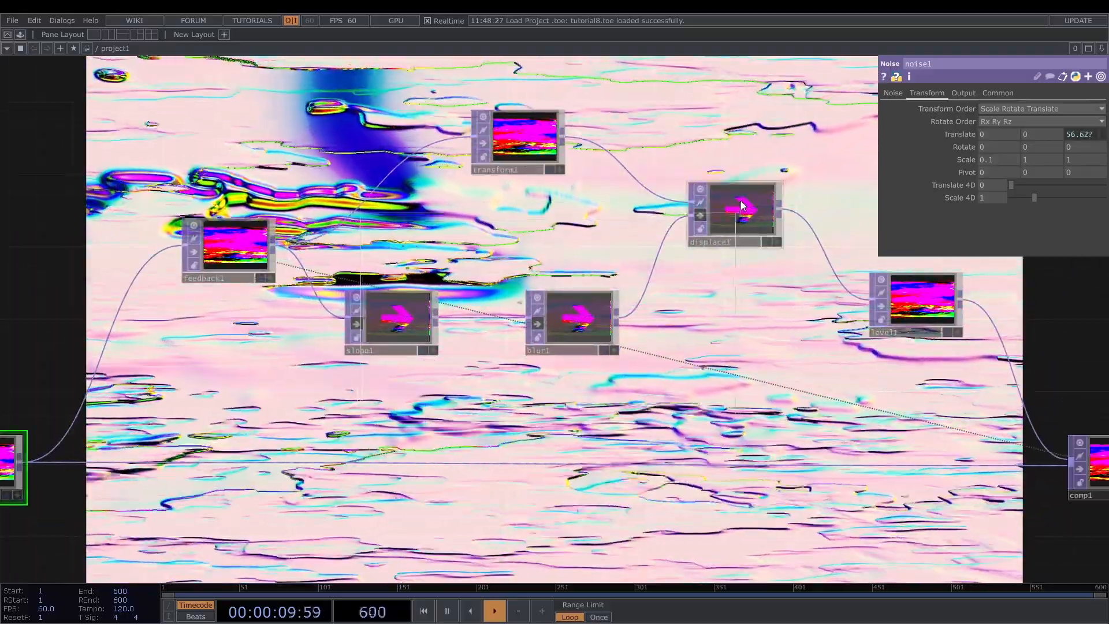
right_drag(742, 207, 745, 203)
click(700, 215)
drag(678, 312, 829, 329)
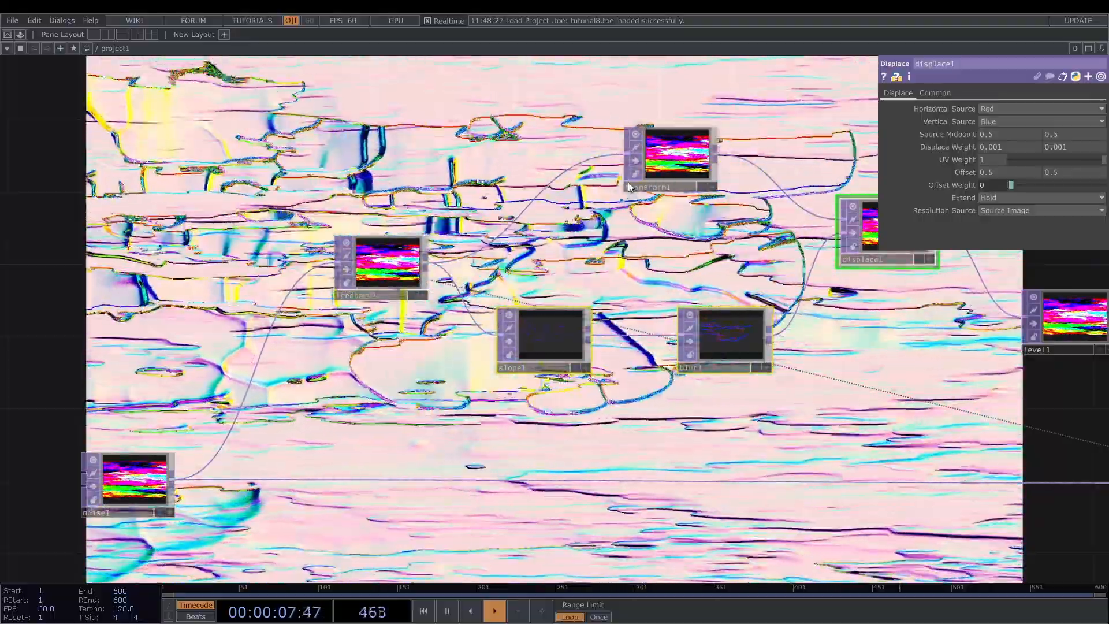
Set transform1's Rotate to 0.2 and both of its Scale values to 0.999.
click(628, 185)
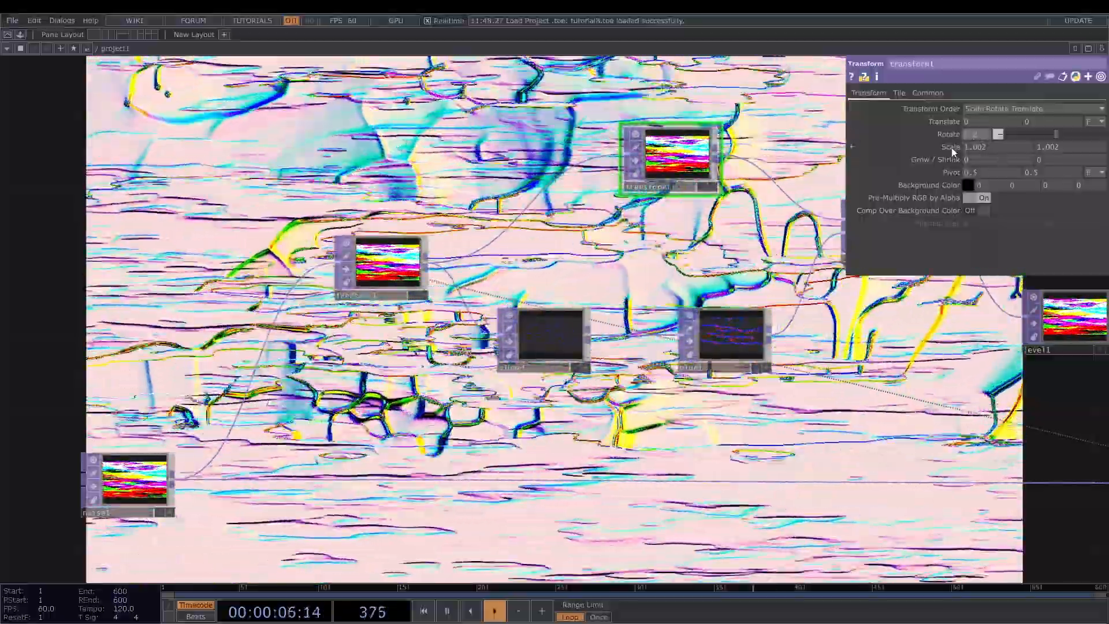
mouse_move(953, 149)
middle_down()
mouse_move(954, 163)
mouse_move(954, 151)
middle_up()
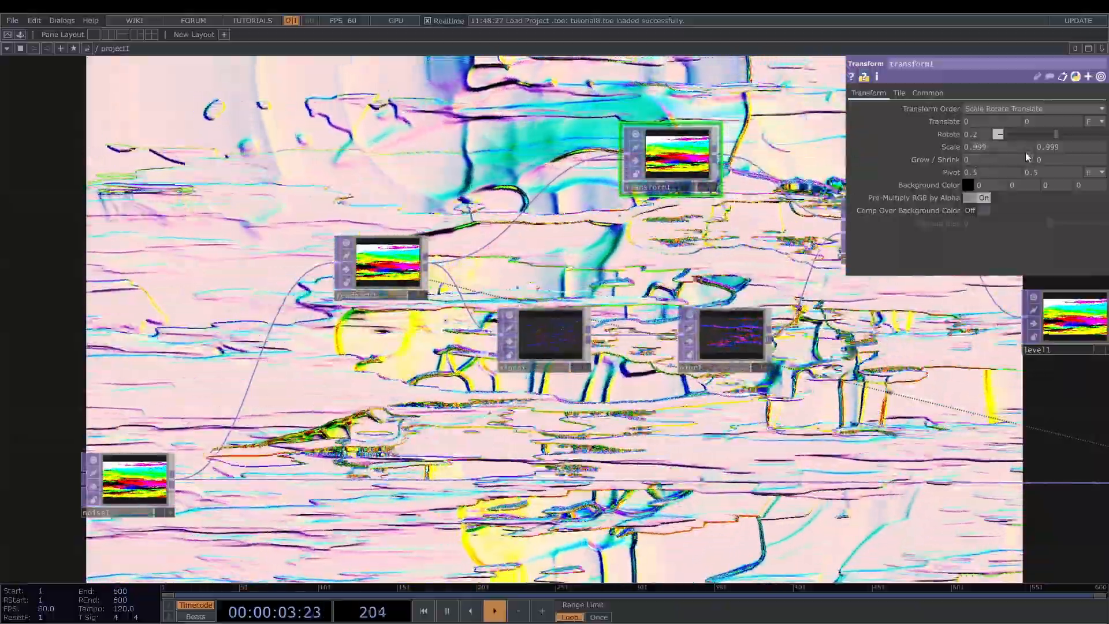
Raise slope1's Zero Point.
click(569, 338)
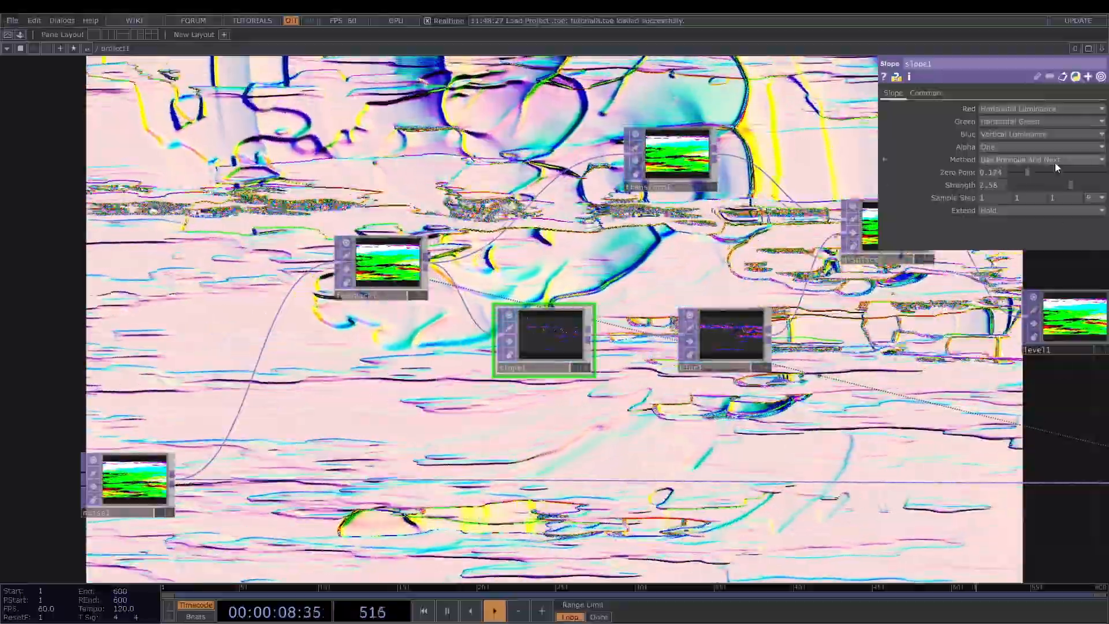
drag(1044, 171, 1055, 171)
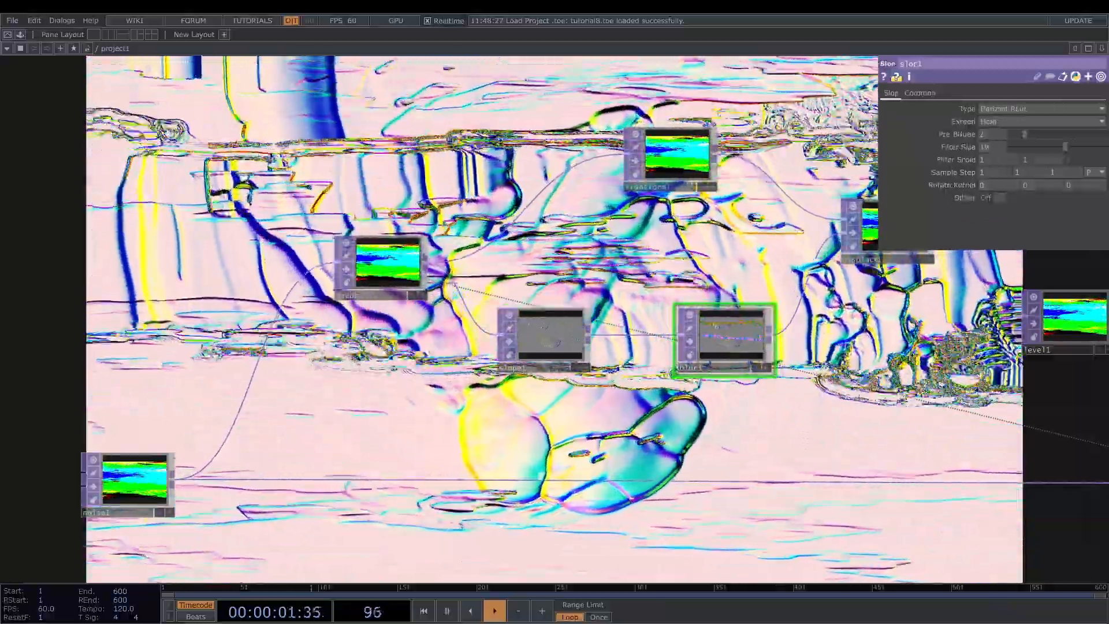
Adjust blur1's Filter Size and raise level1's Brightness 2 slightly above 1.
drag(1026, 147, 1031, 145)
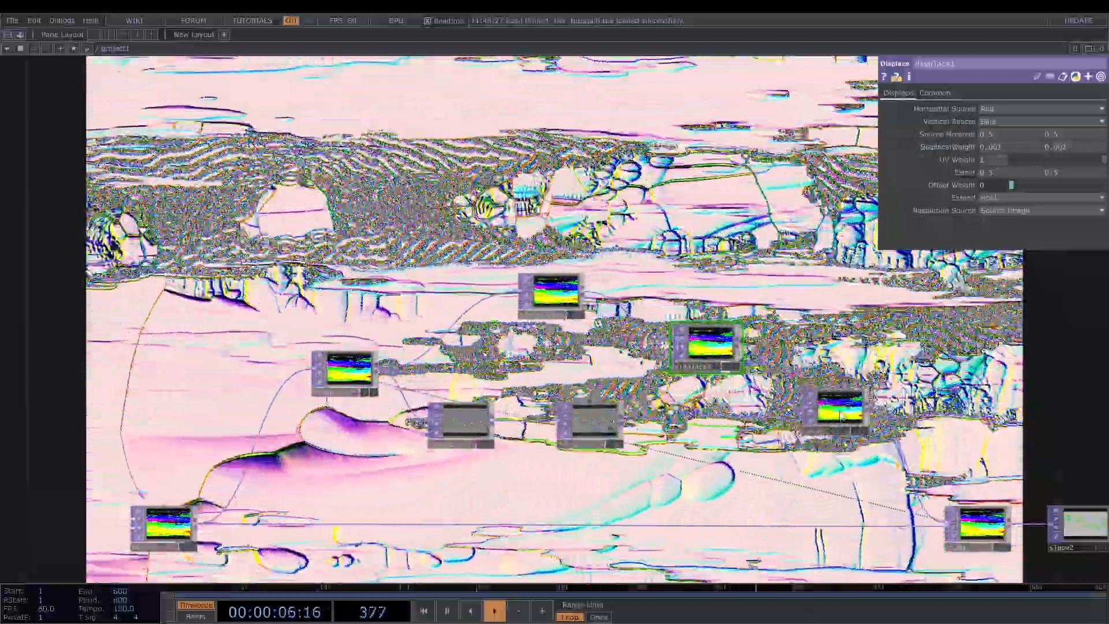
click(835, 407)
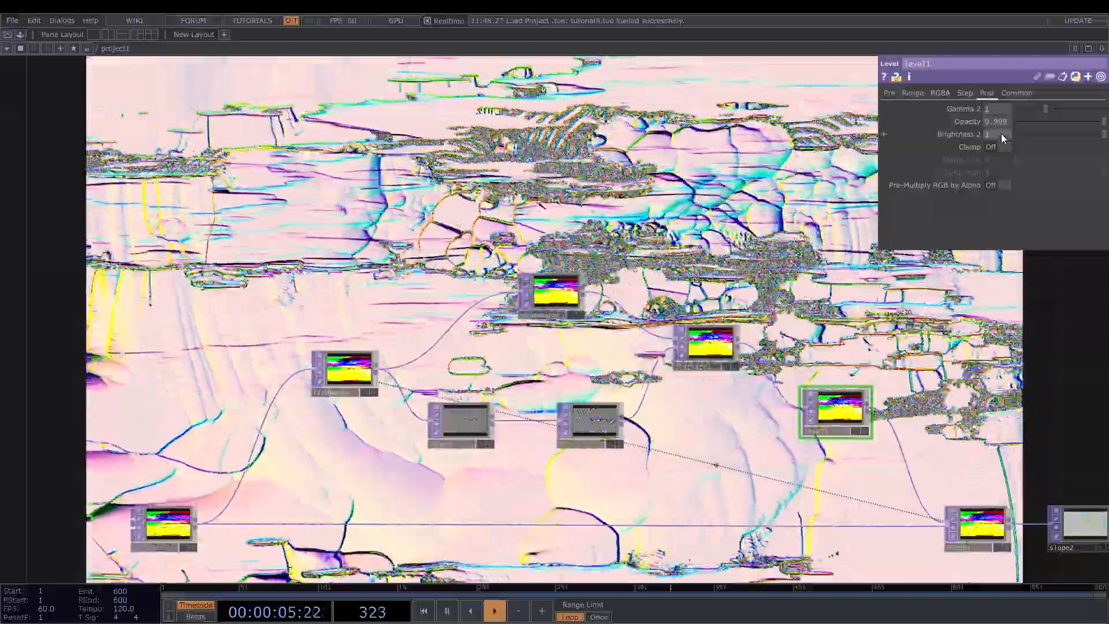
middle_drag(1000, 134, 1007, 158)
drag(1054, 401, 886, 269)
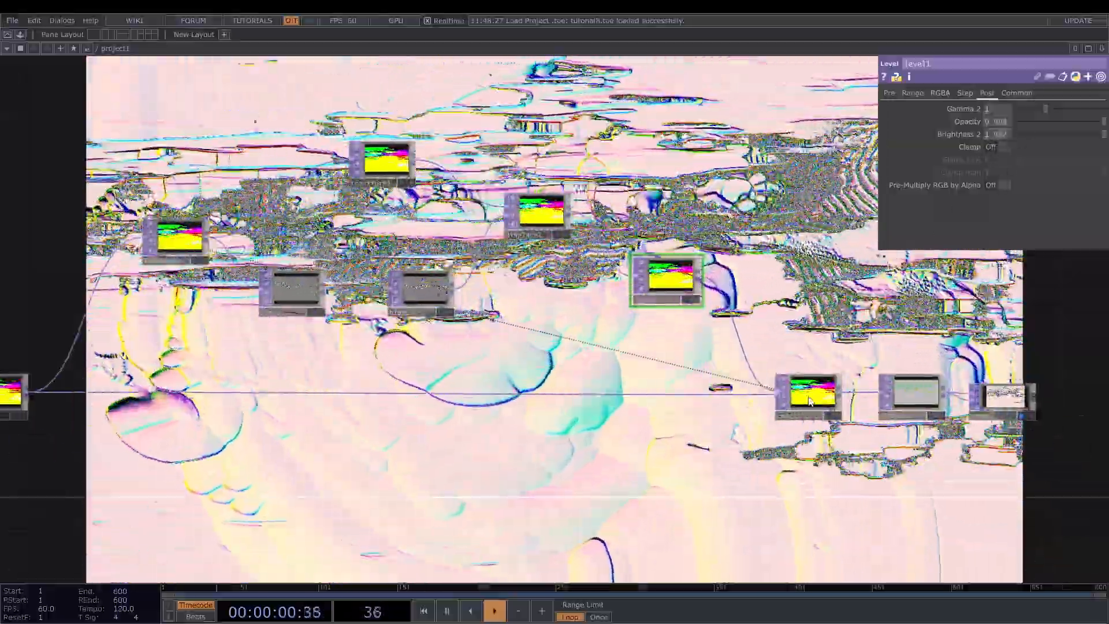
Set comp1's Operation to Over.
click(808, 395)
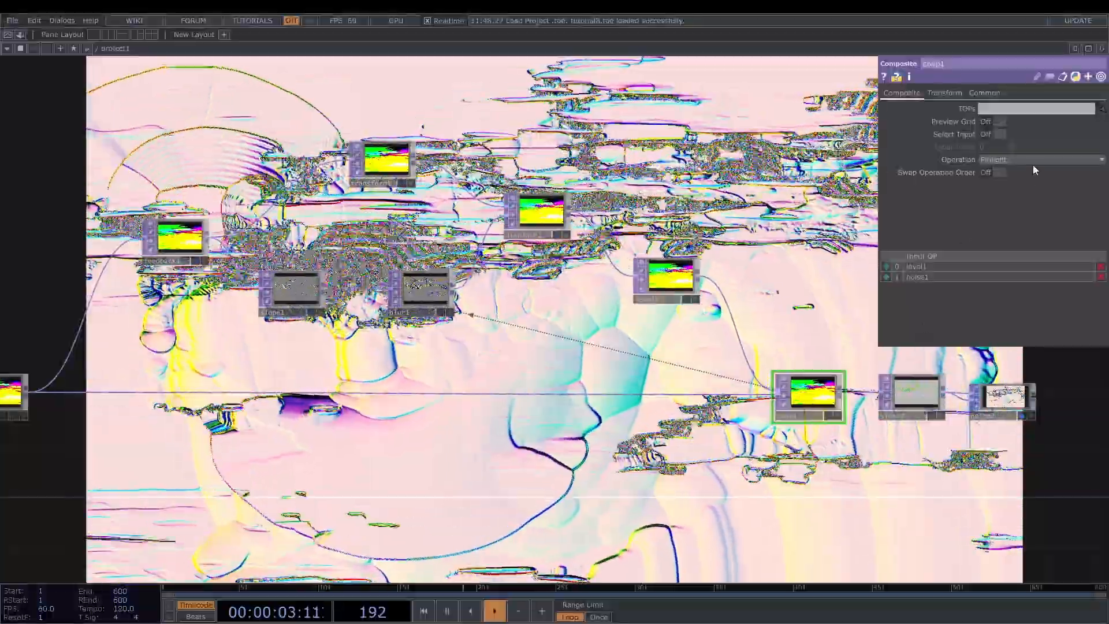
click(1032, 159)
click(1031, 265)
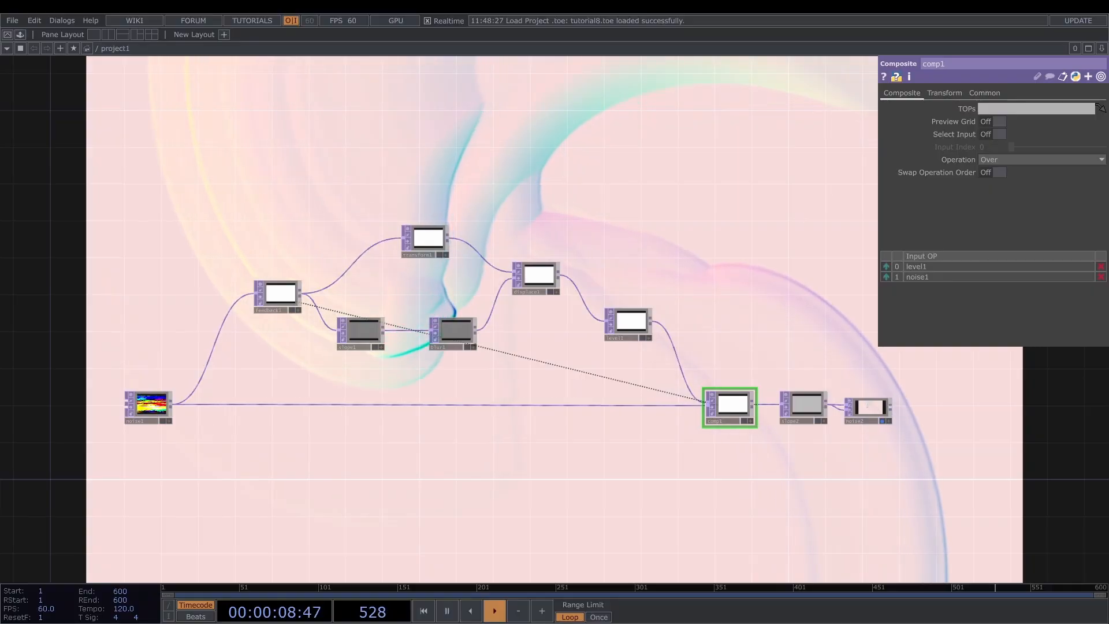
Set slope2's Zero Point to 0.673 and its Strength to 2.68.
click(809, 407)
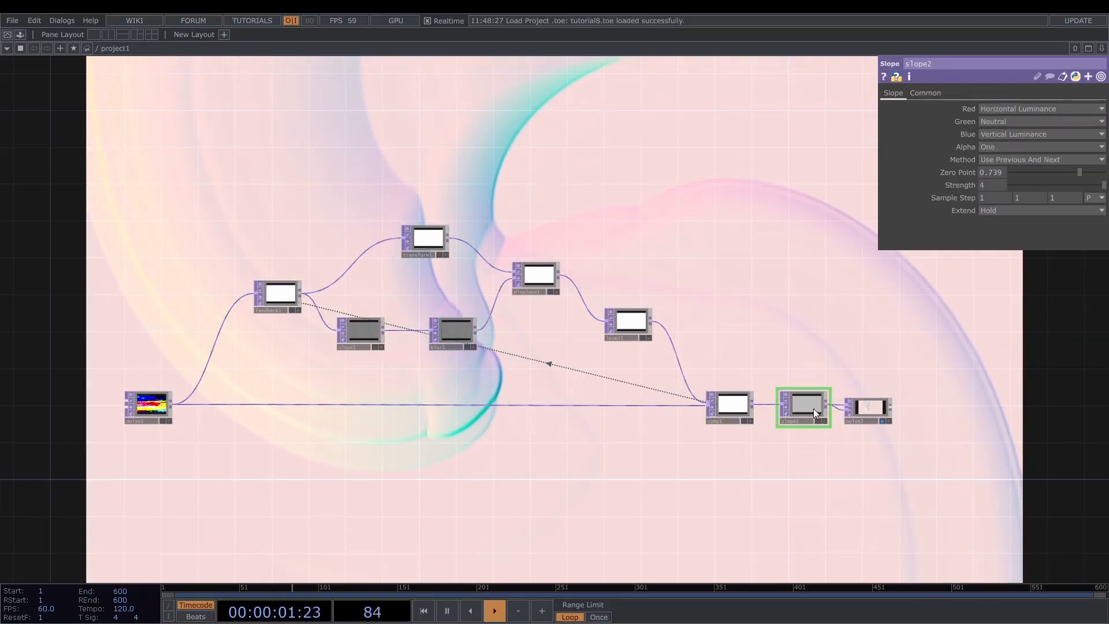
scroll(821, 402, up, 5)
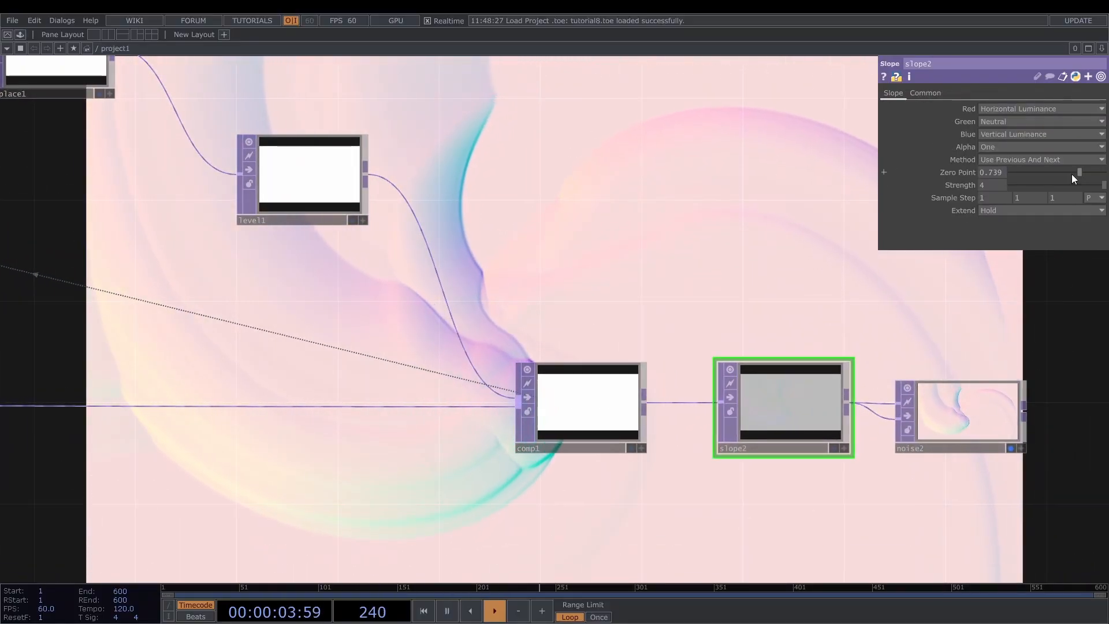
drag(1076, 171, 1073, 172)
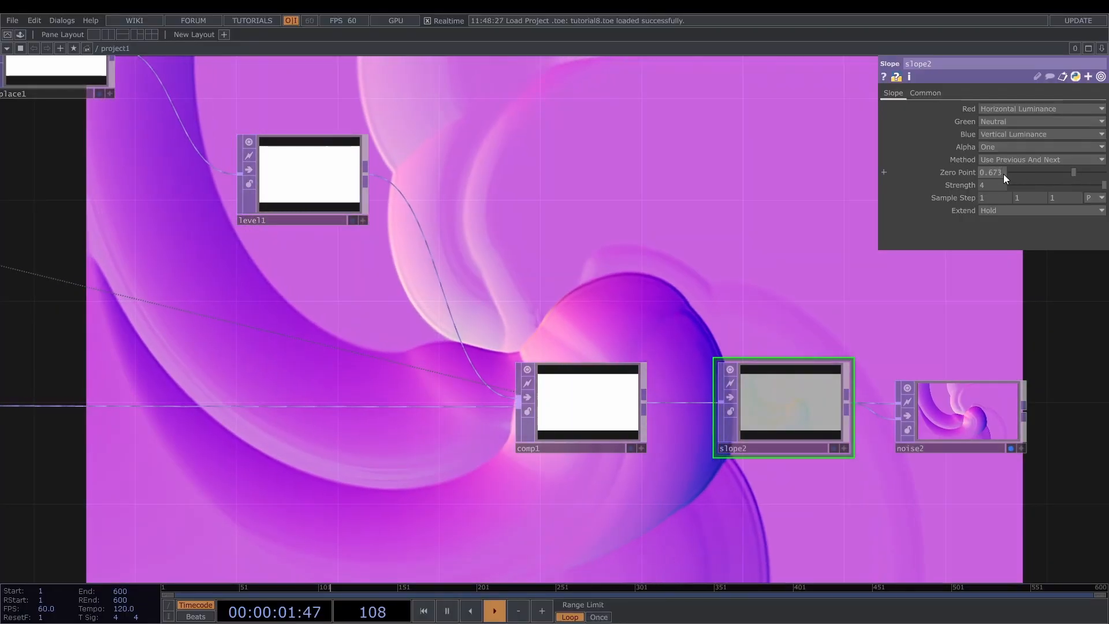
click(1073, 184)
drag(1073, 184, 1075, 184)
middle_drag(1001, 185, 994, 174)
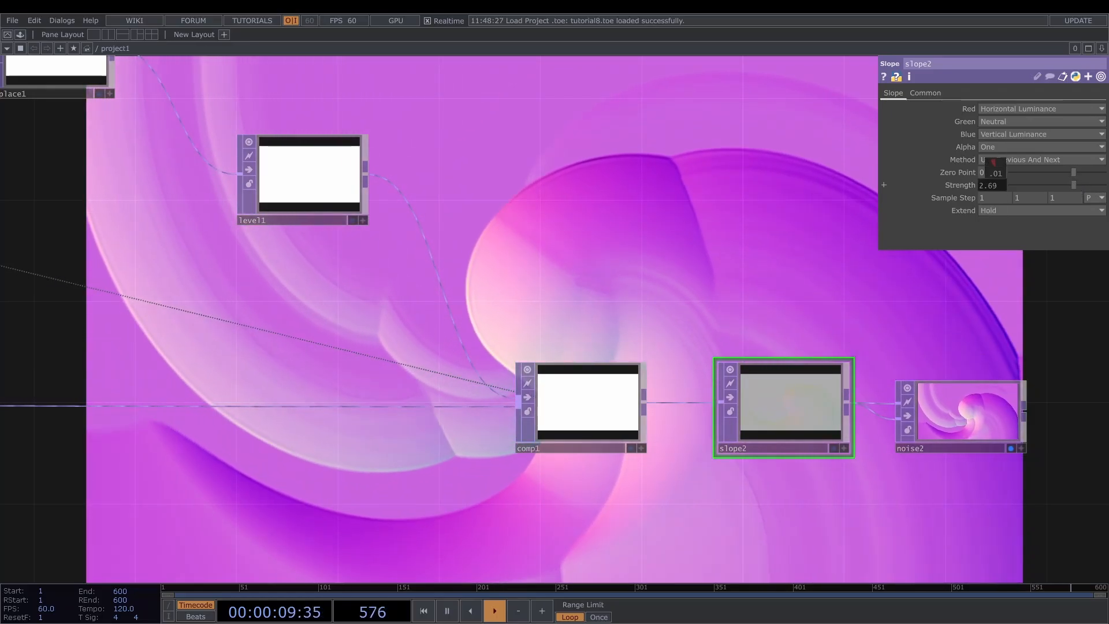
Set noise2's Period to 2, Harmonics to 2 and Seed to 1.
click(969, 420)
drag(942, 319, 806, 359)
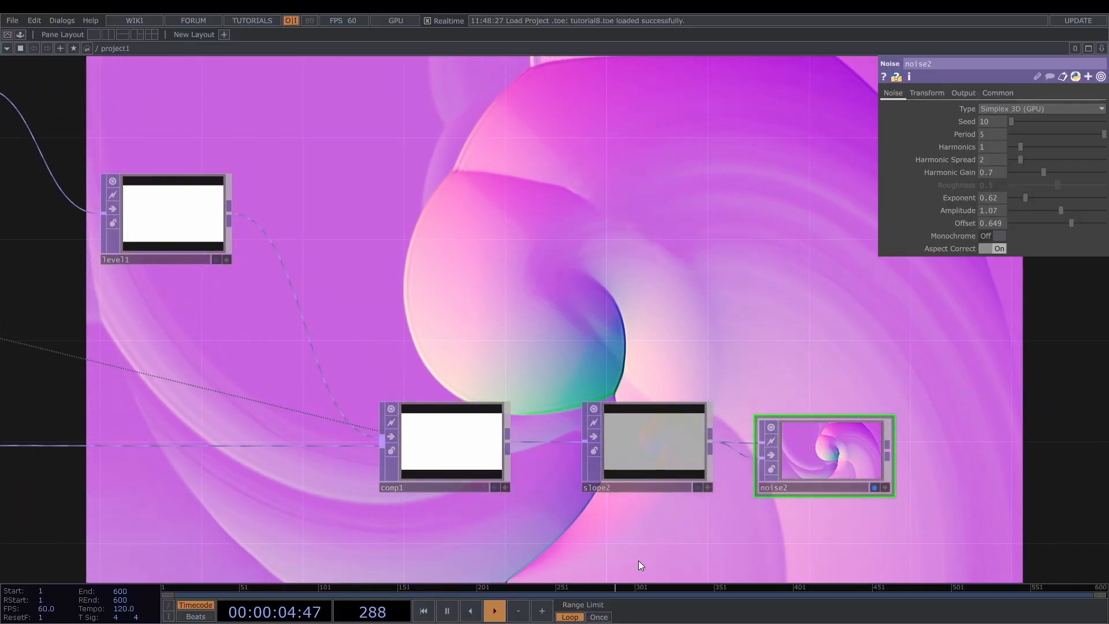
drag(876, 344, 810, 329)
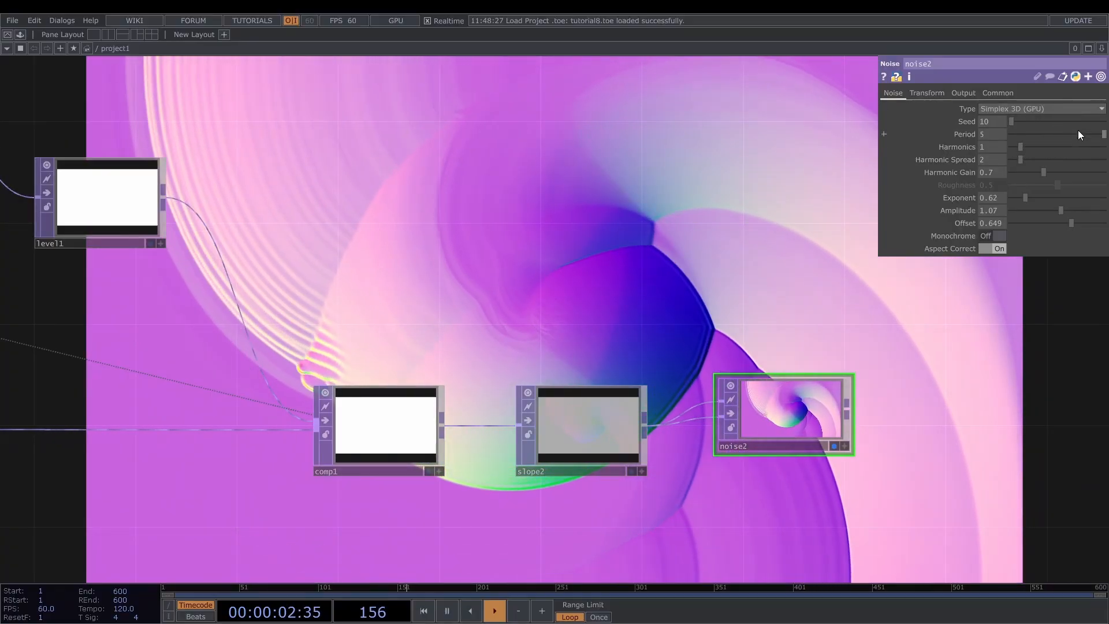
drag(1103, 135, 1104, 136)
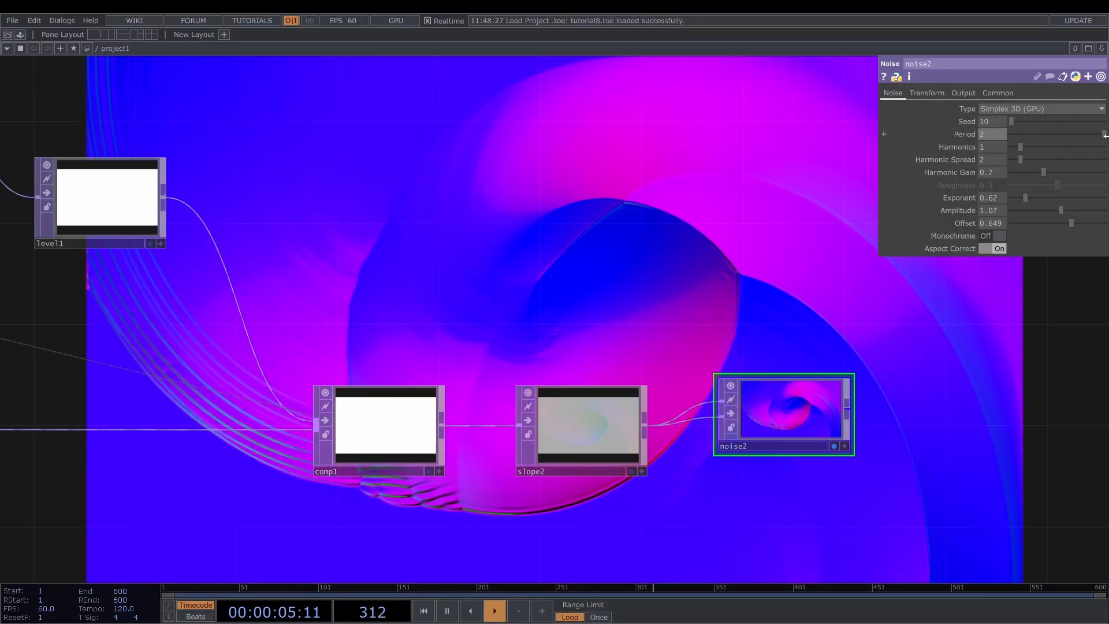
drag(1020, 148, 1024, 147)
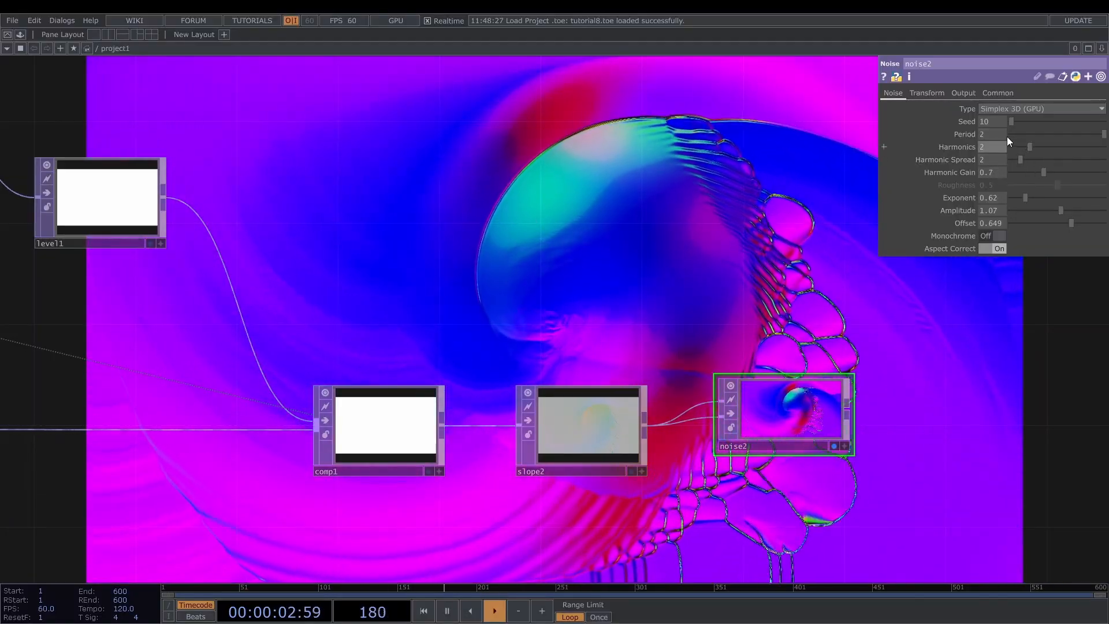
drag(1016, 121, 931, 144)
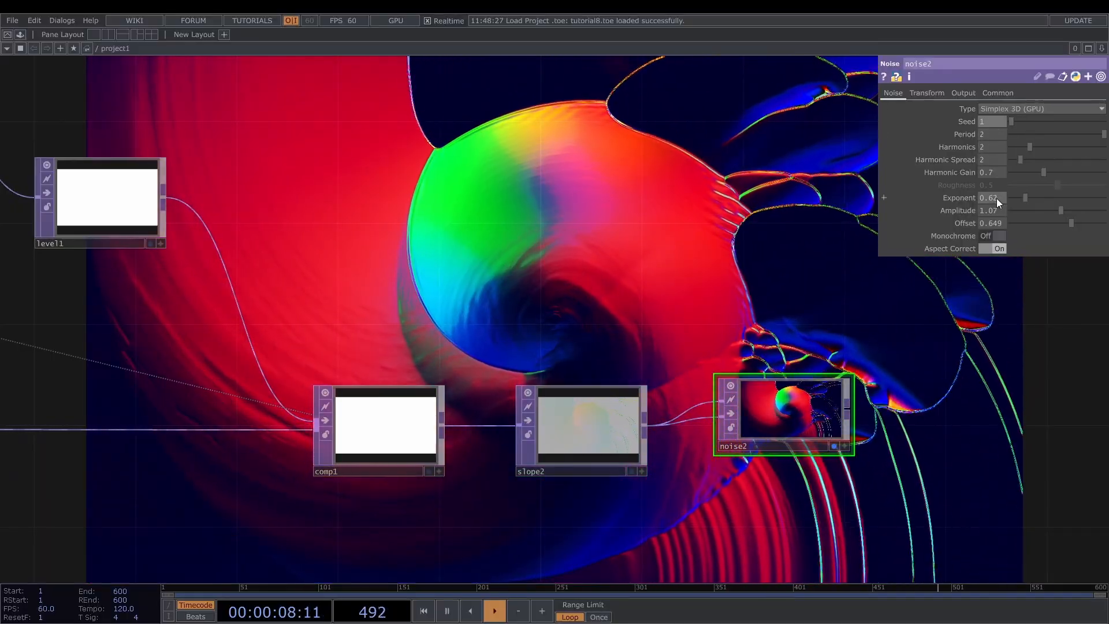
Set noise2's Exponent to 0.72, Amplitude to 1.28 and Offset to 0.5.
drag(1025, 197, 1069, 210)
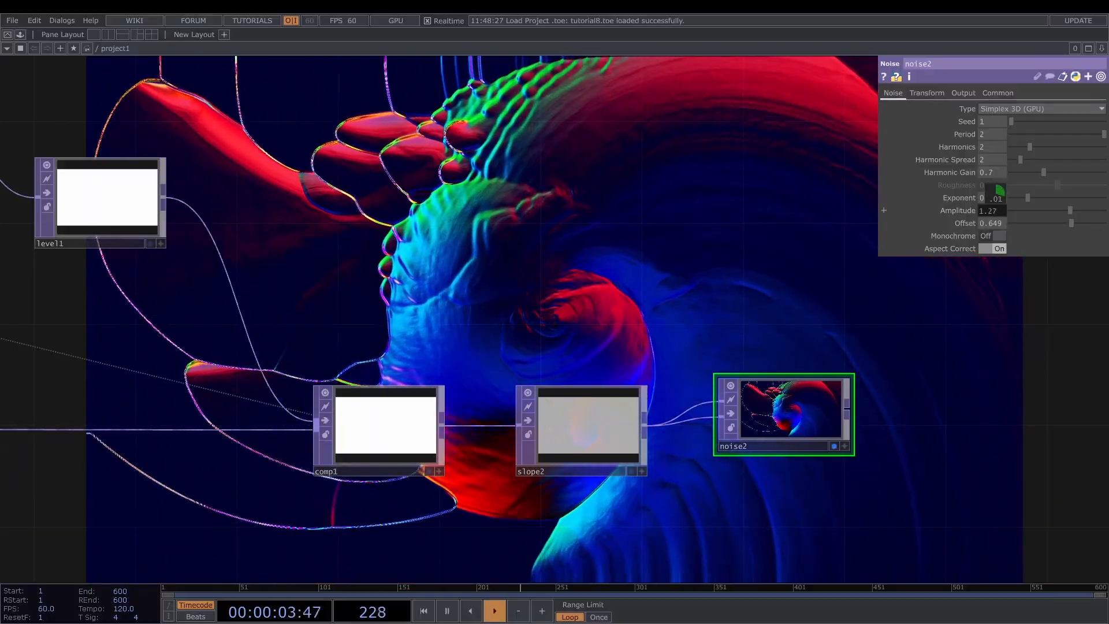
middle_drag(993, 210, 997, 210)
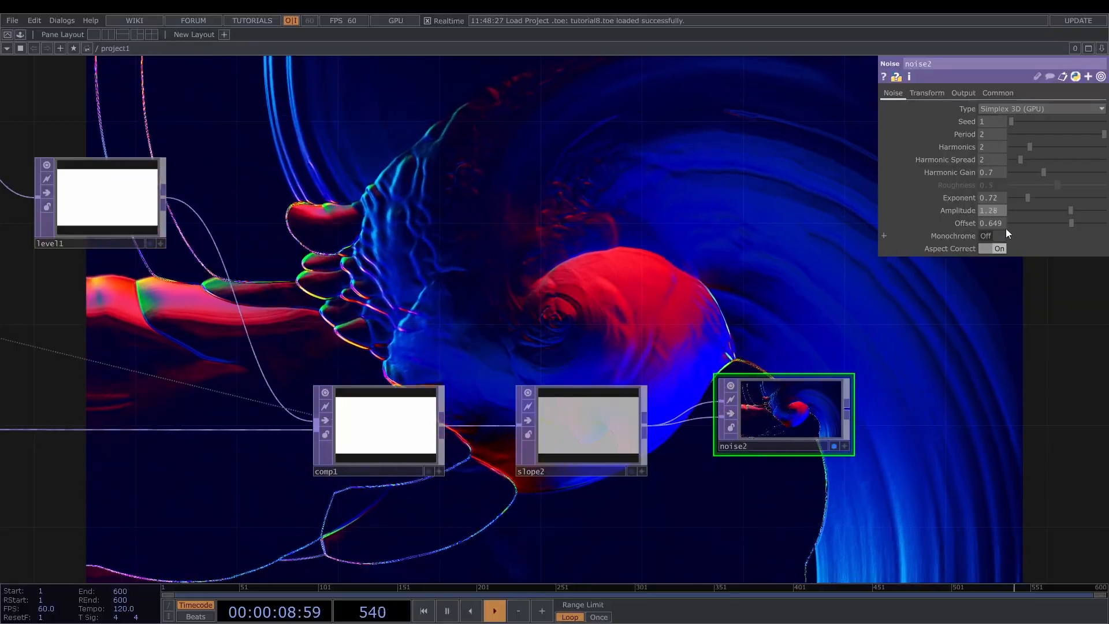
click(992, 224)
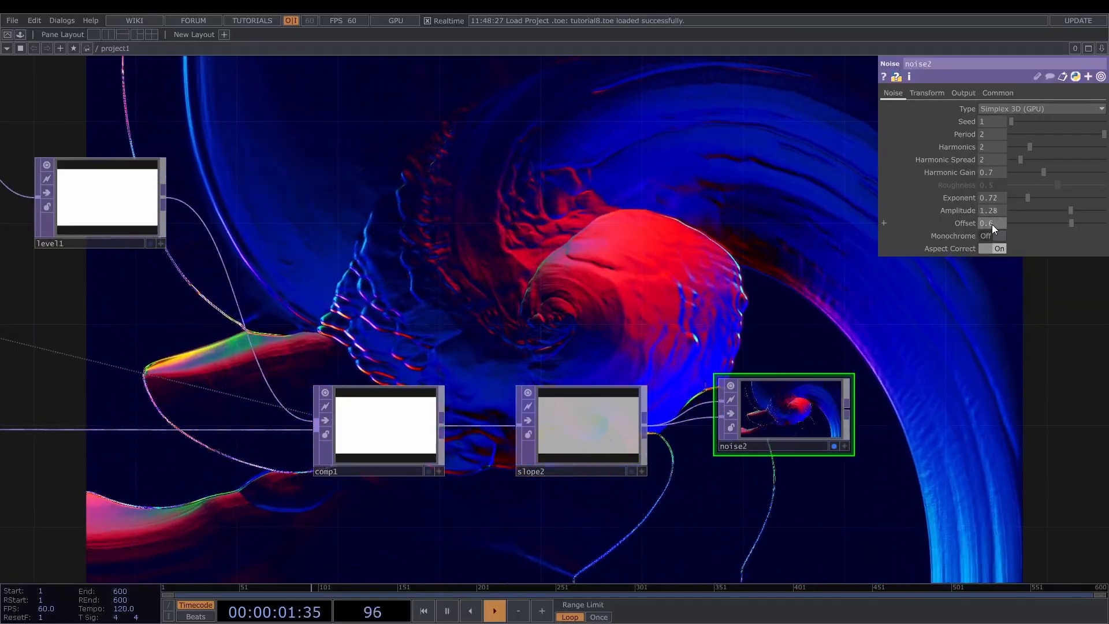
text(0.5)
key(Return)
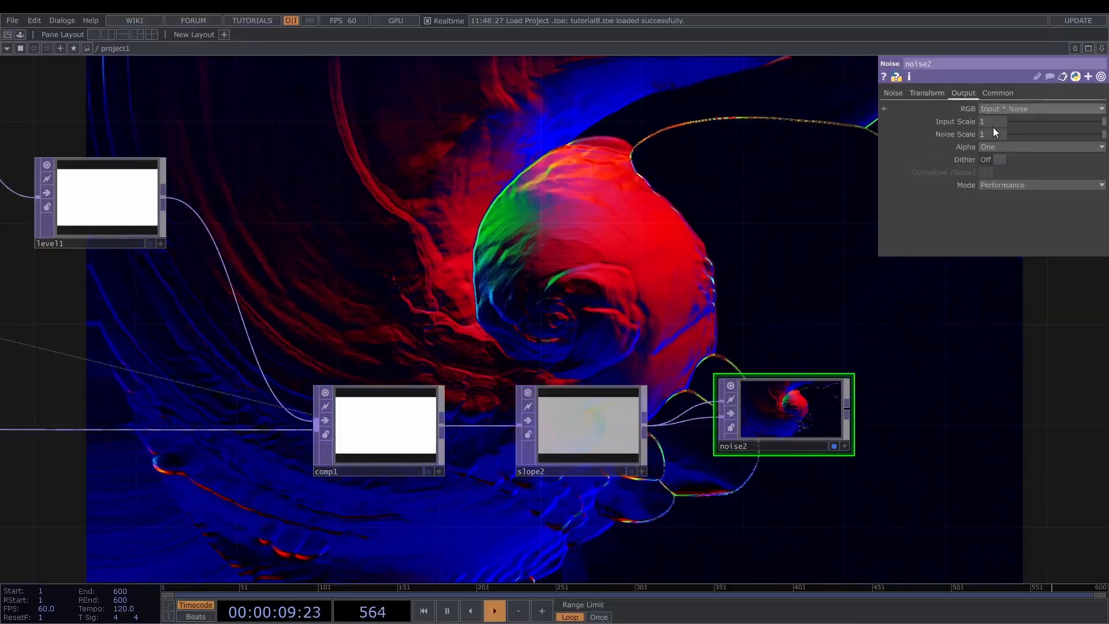
Examine the whole operator network and the evolving pattern rendered behind it.
drag(563, 349, 684, 318)
scroll(683, 317, down, 3)
drag(775, 473, 970, 512)
drag(495, 98, 554, 372)
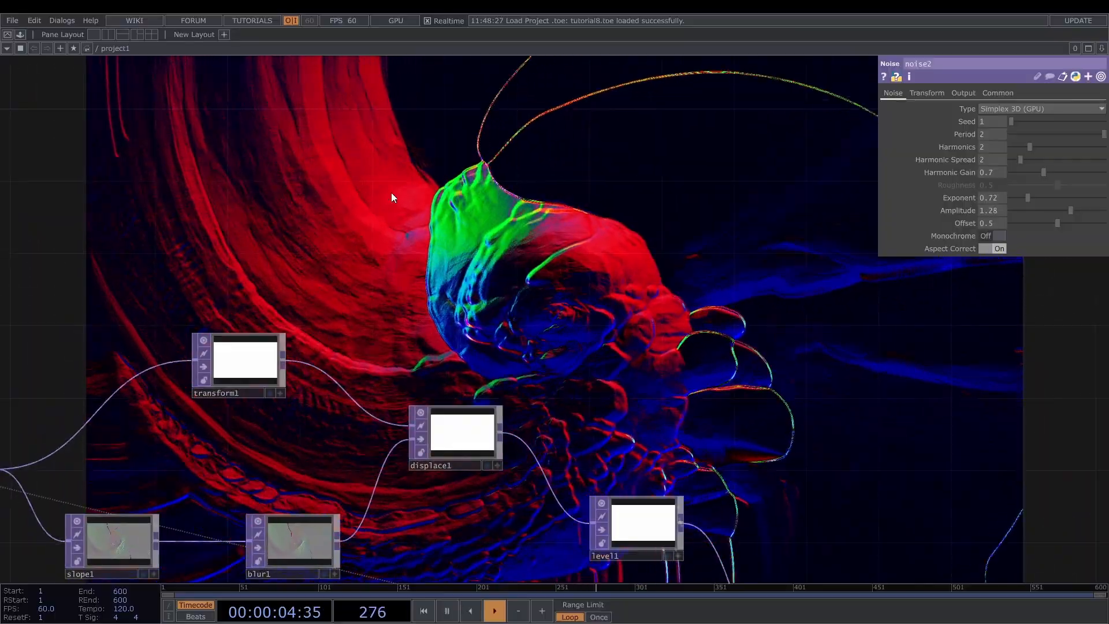
drag(782, 428, 644, 336)
drag(594, 273, 559, 253)
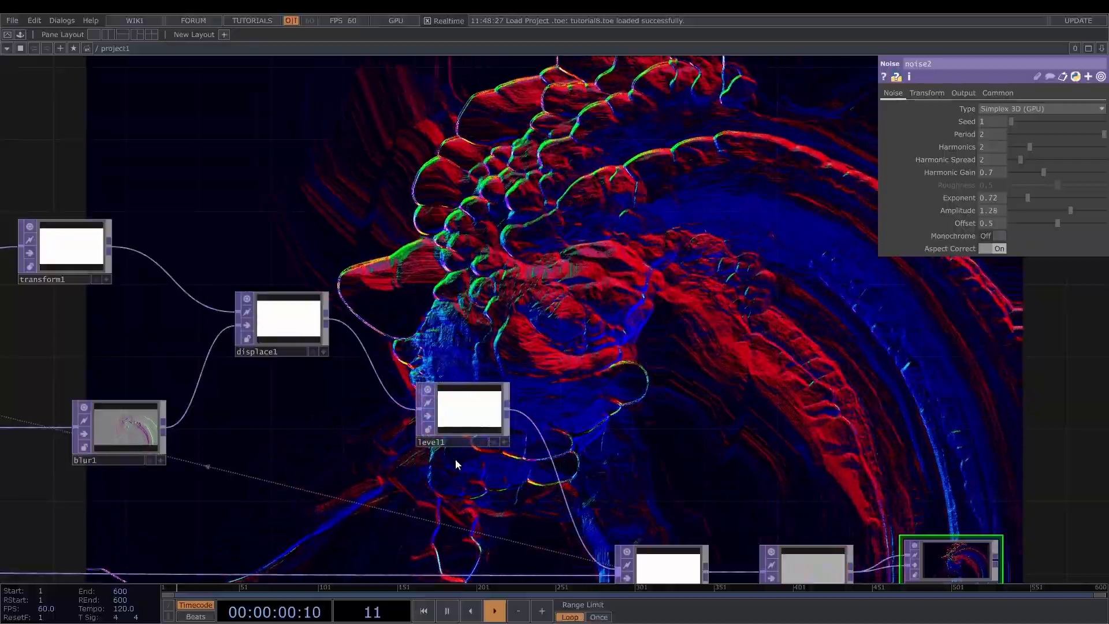
drag(676, 287, 882, 218)
scroll(598, 422, down, 3)
drag(728, 507, 853, 495)
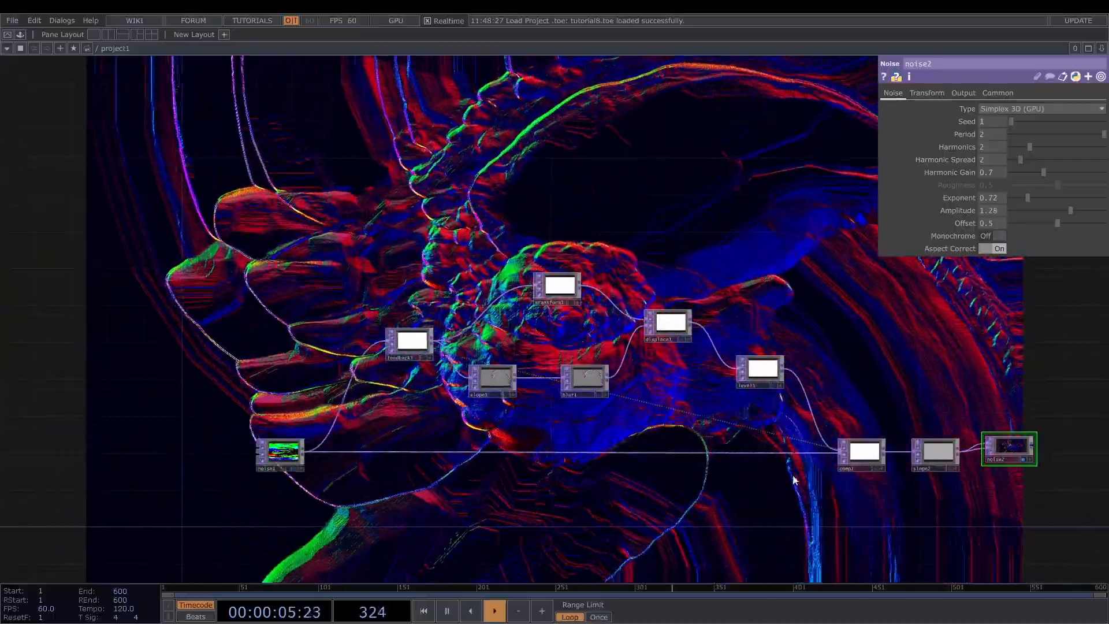
drag(777, 422, 873, 446)
click(518, 366)
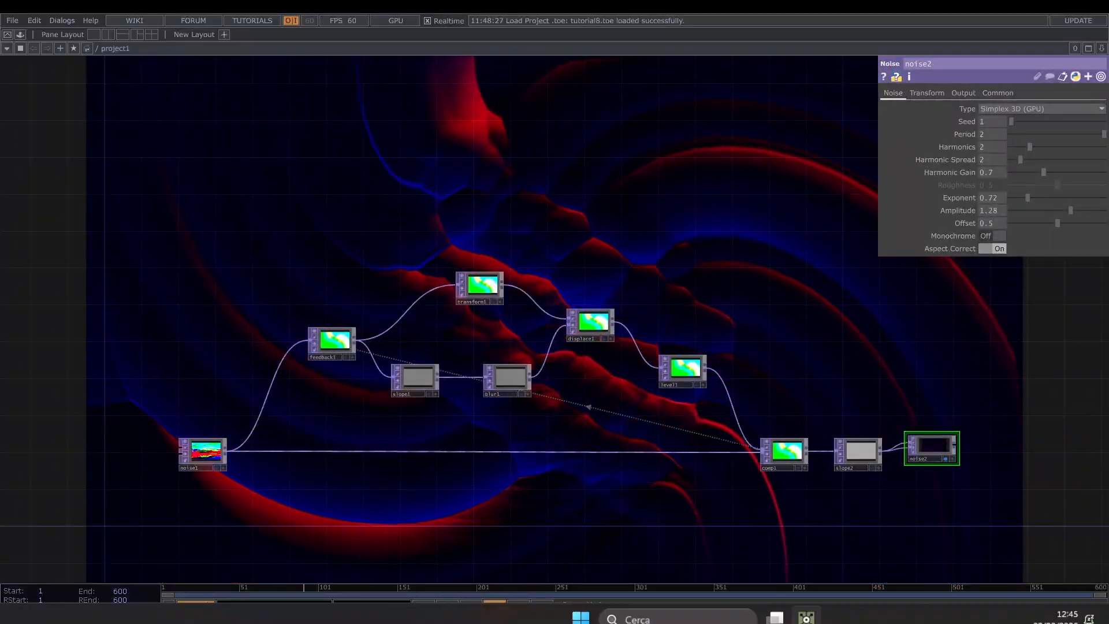
Show only noise2's non-default parameters and set its Period to 1.
click(1101, 76)
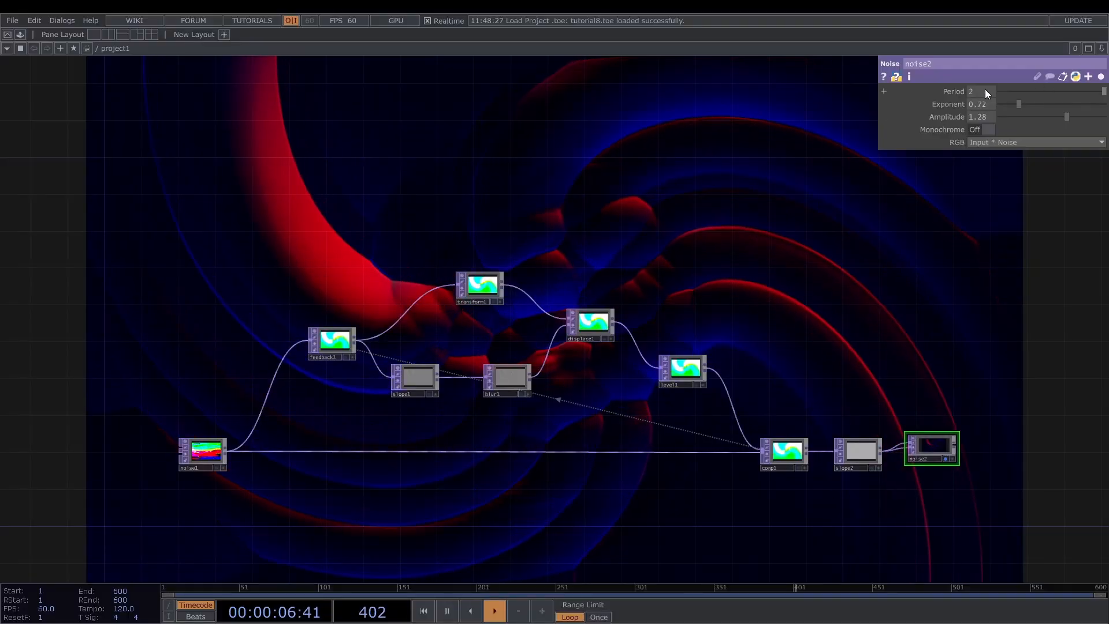
drag(986, 91, 888, 81)
text(1)
key(Return)
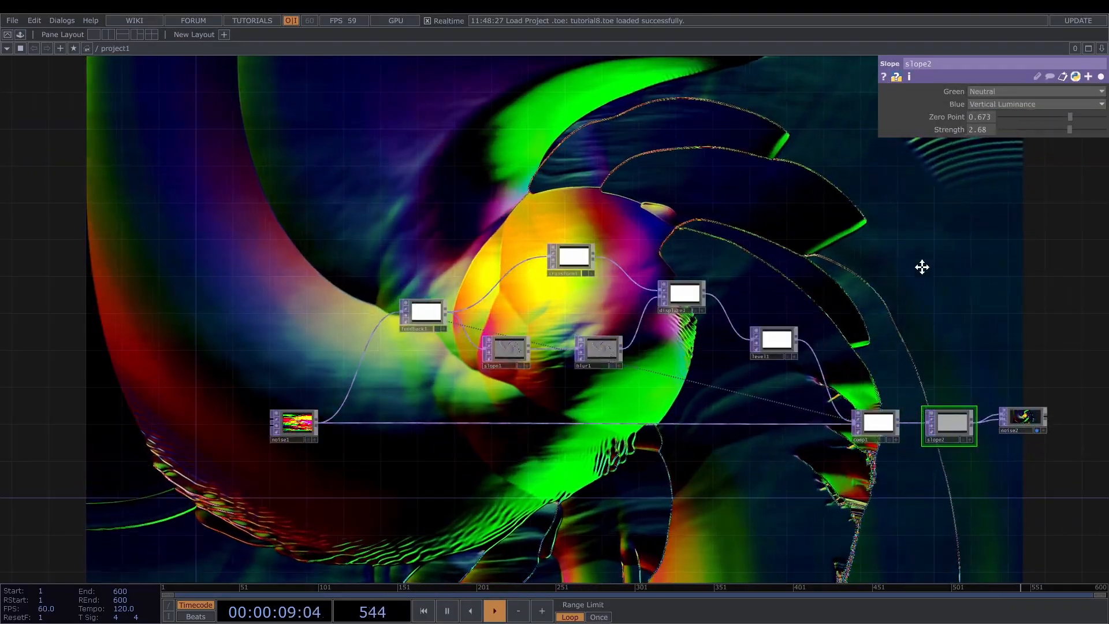
Set slope2's Green source to a horizontal colour channel.
drag(922, 267, 800, 236)
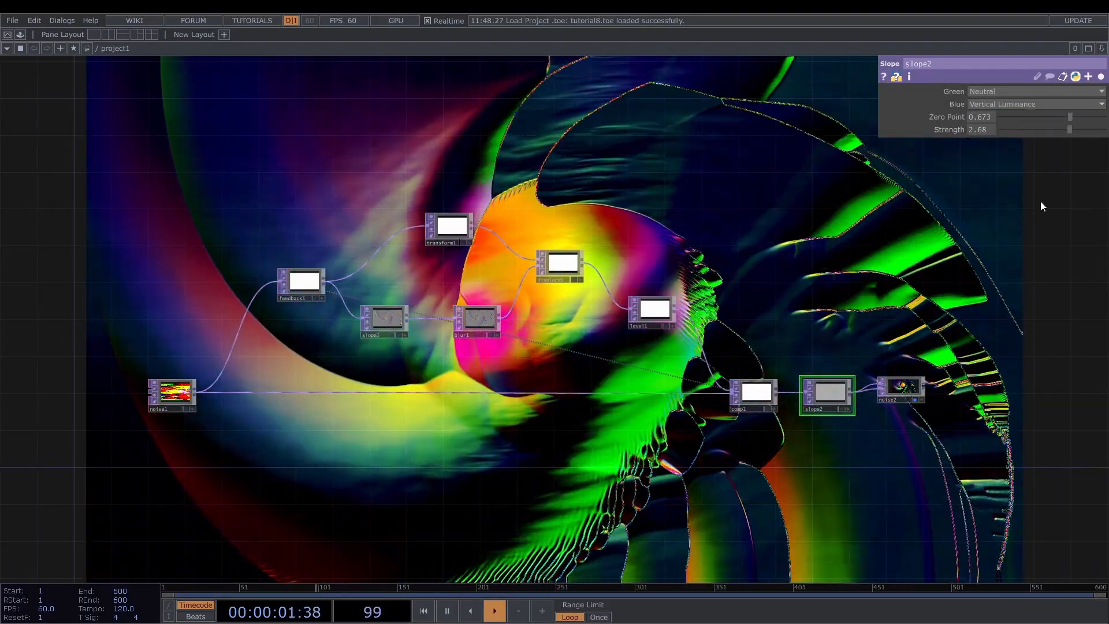
click(1005, 92)
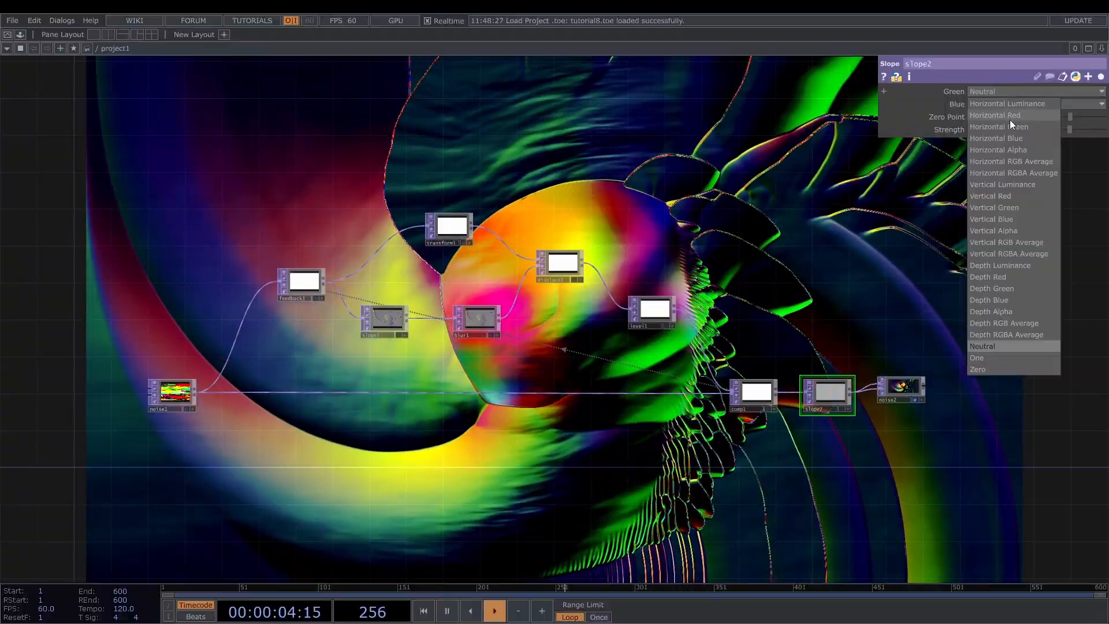
click(1010, 124)
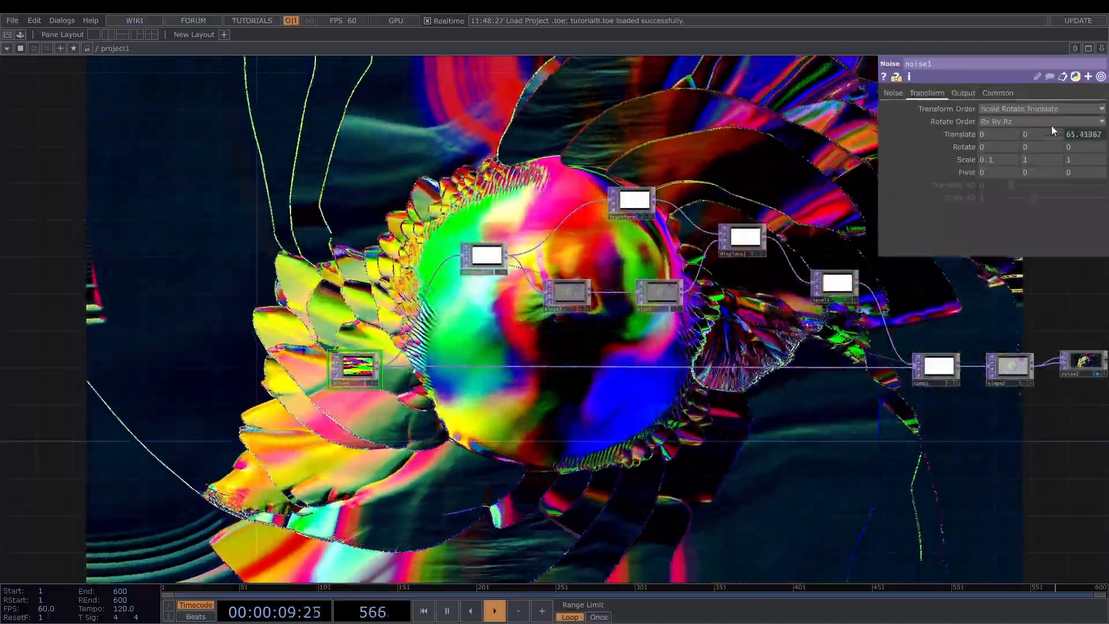
Review noise1's resolution and pixel format settings, and switch Realtime off and back on.
click(997, 92)
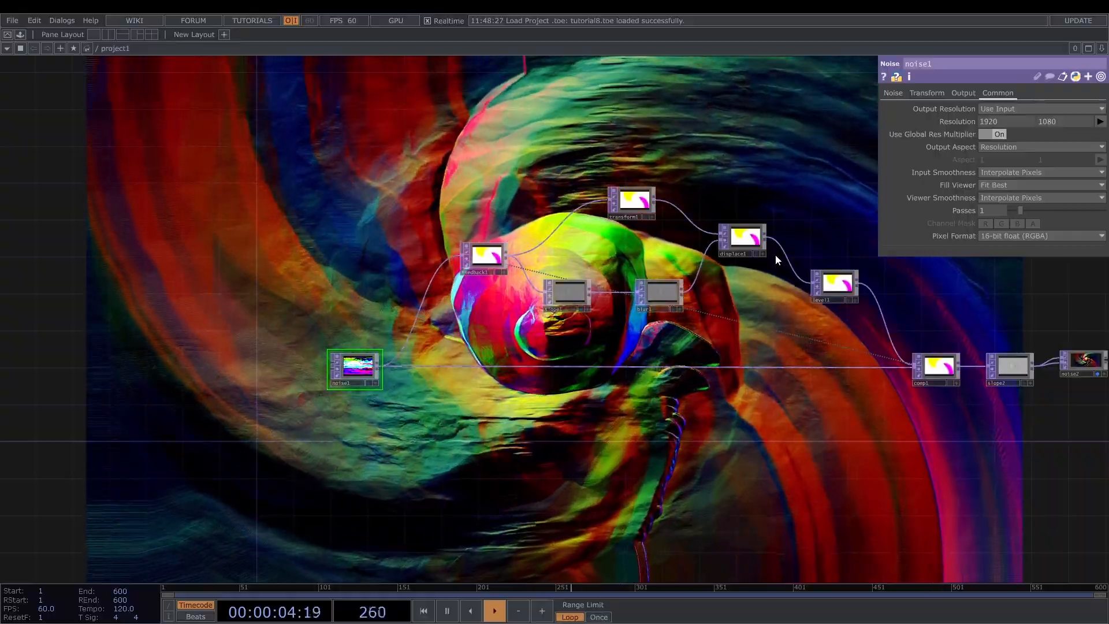
click(428, 21)
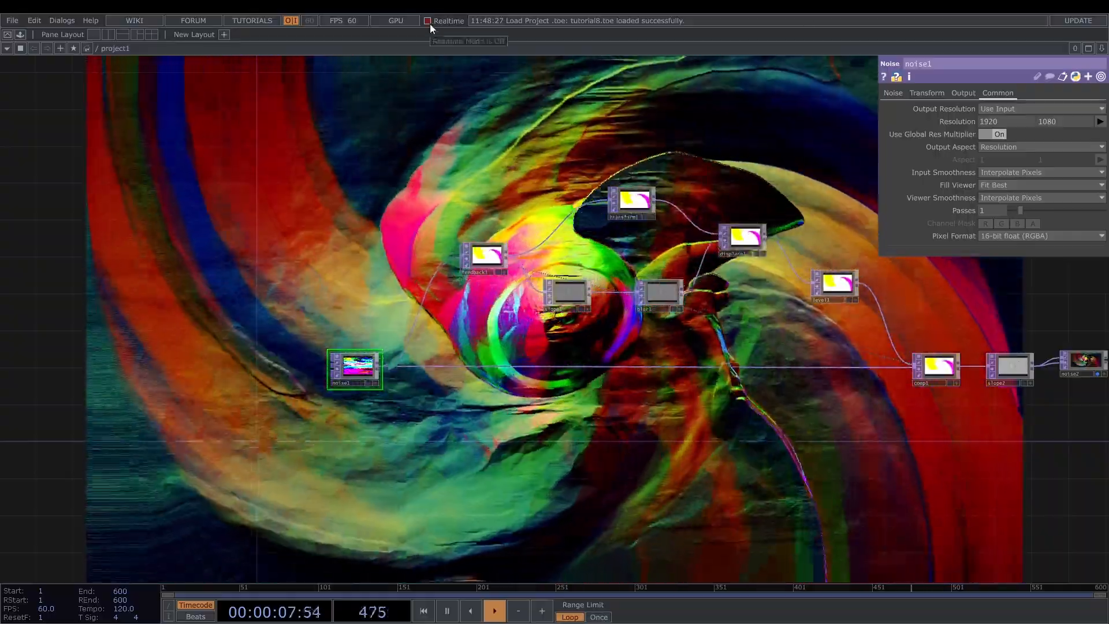
click(427, 21)
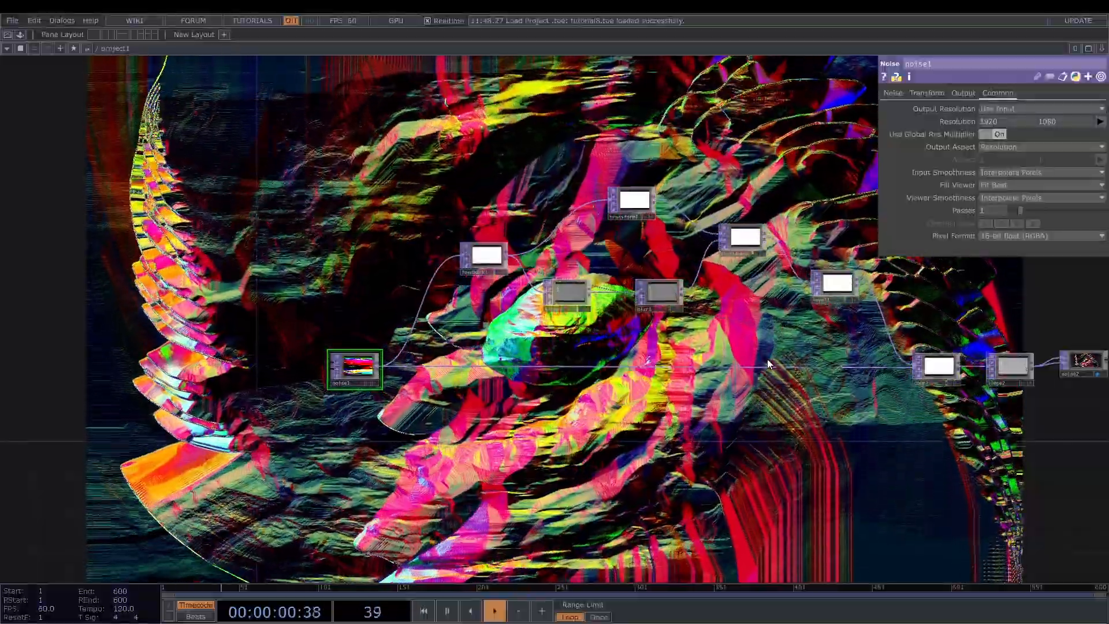
Set displace1's Extend mode to Mirror.
drag(338, 149, 685, 223)
scroll(705, 234, down, 3)
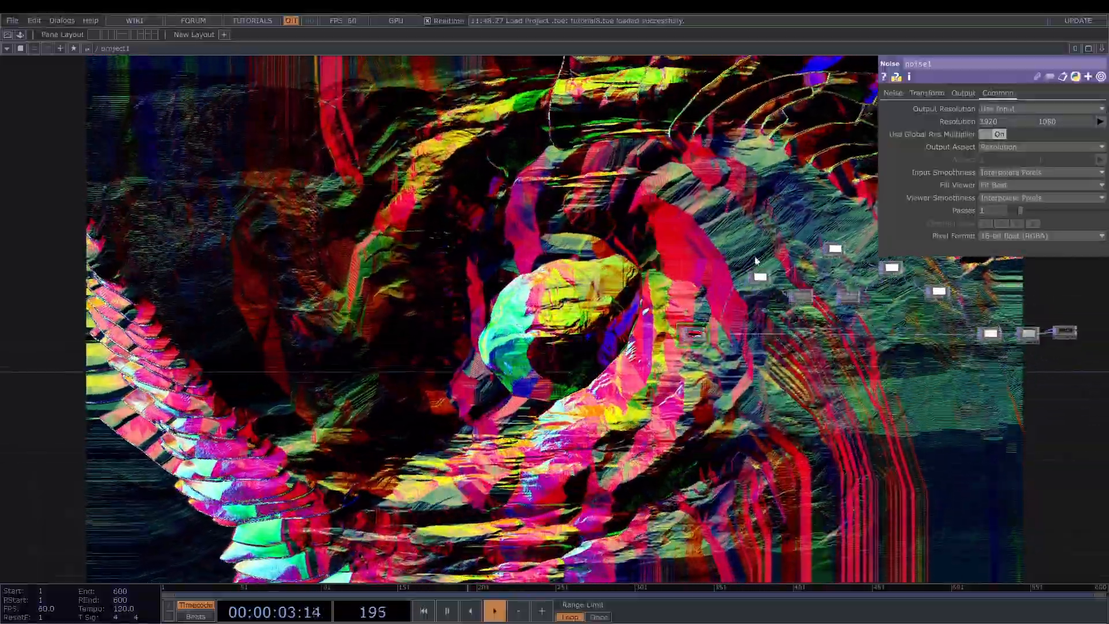
drag(755, 257, 823, 287)
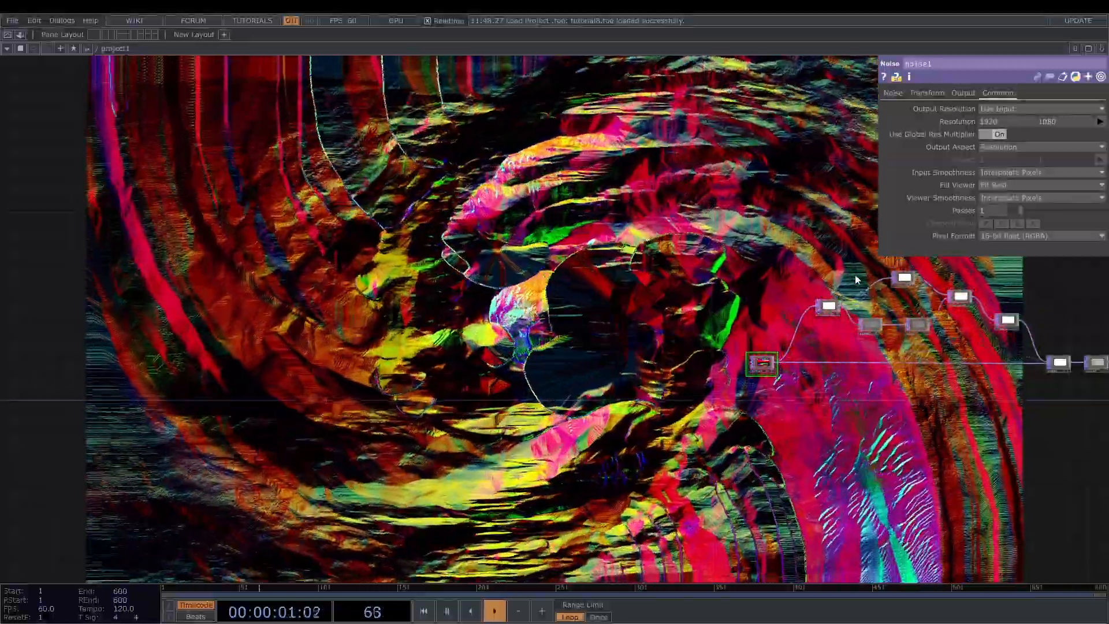
drag(976, 404, 700, 474)
scroll(700, 474, up, 3)
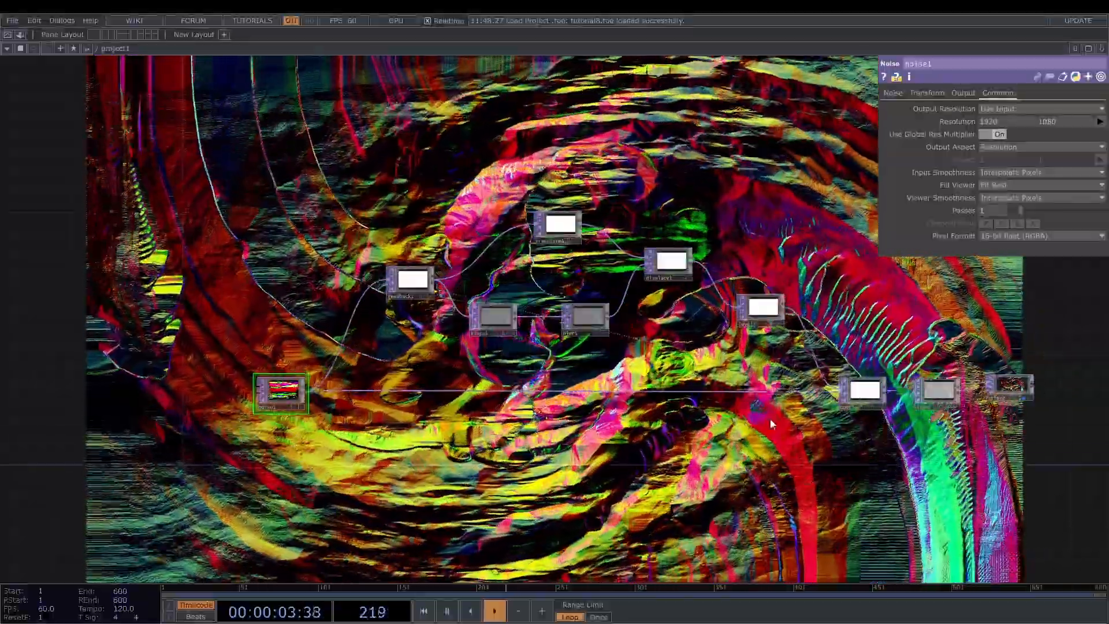
click(670, 261)
click(1021, 198)
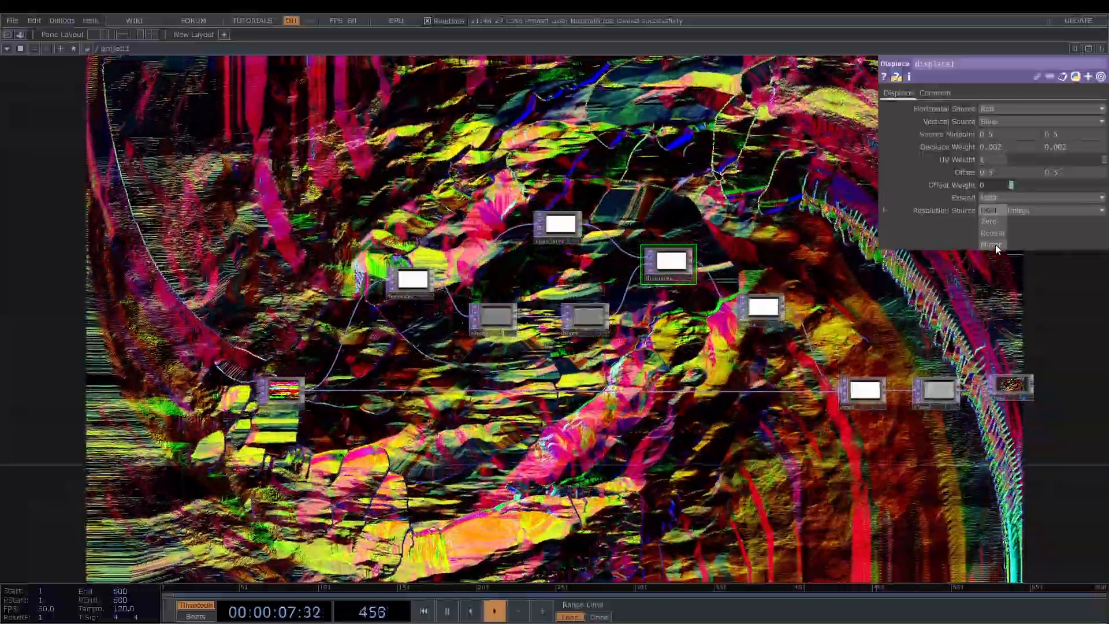
click(994, 245)
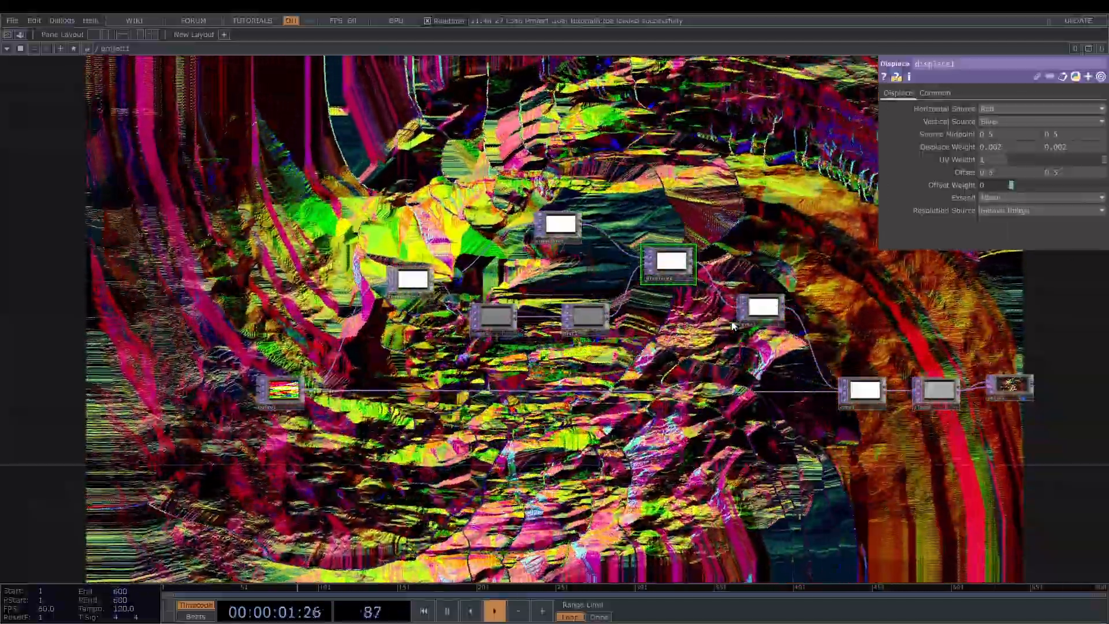
drag(794, 417, 938, 534)
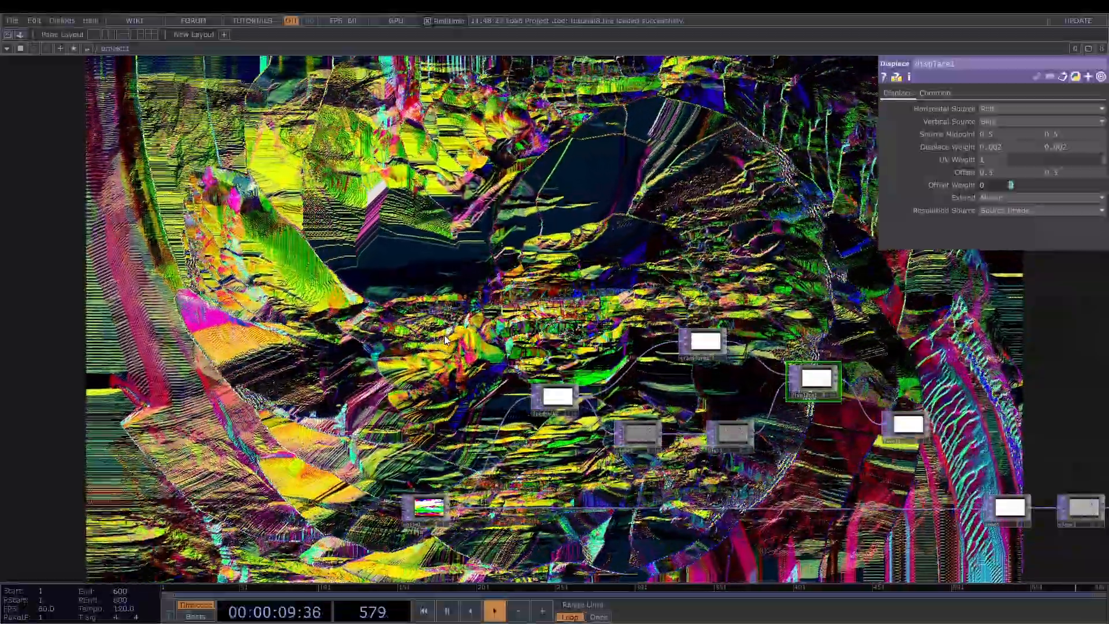
scroll(656, 224, down, 3)
drag(705, 337, 503, 427)
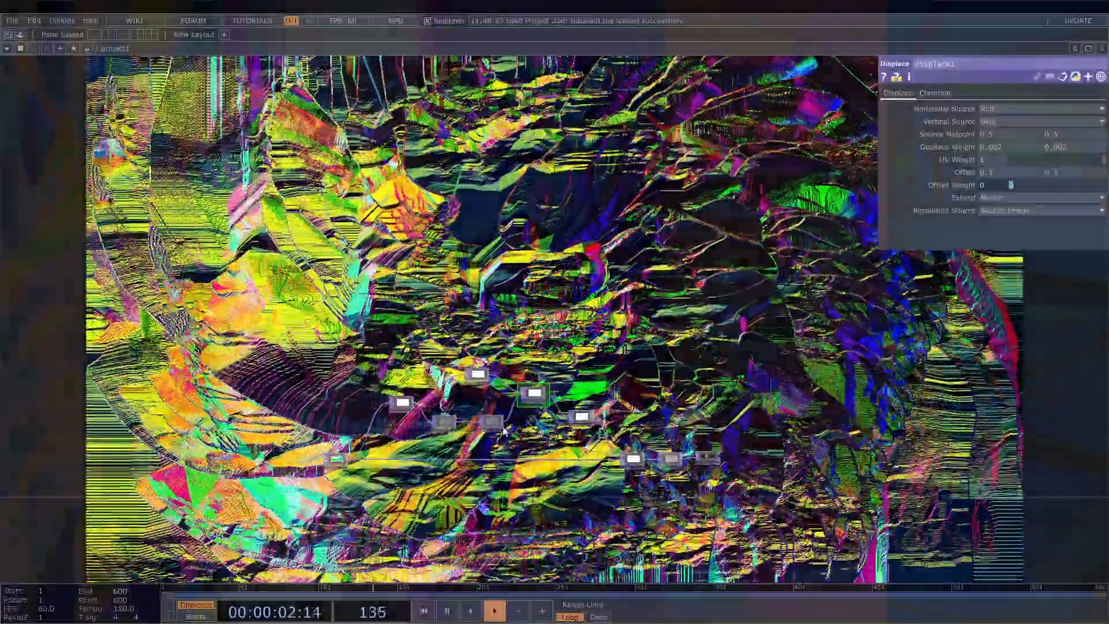